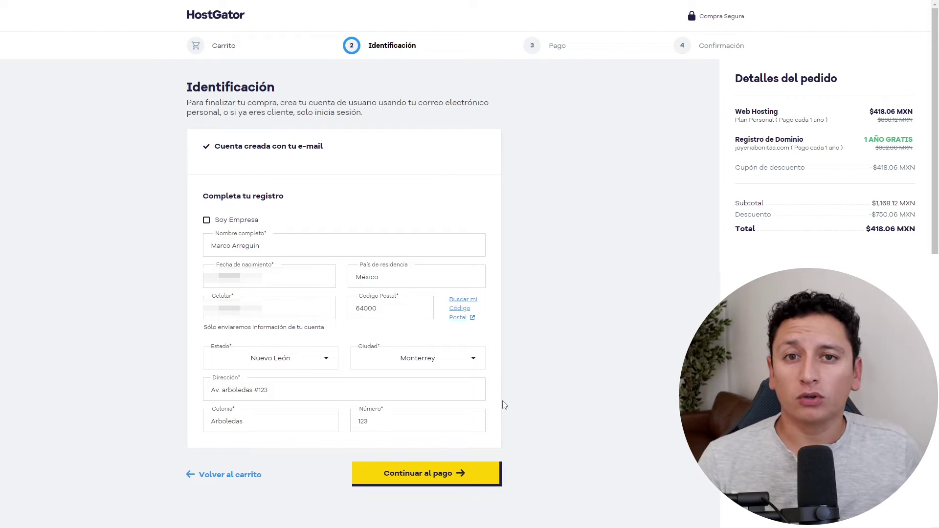
Finish the Web Hosting plan checkout through payment to the Confirmación page.
click(465, 469)
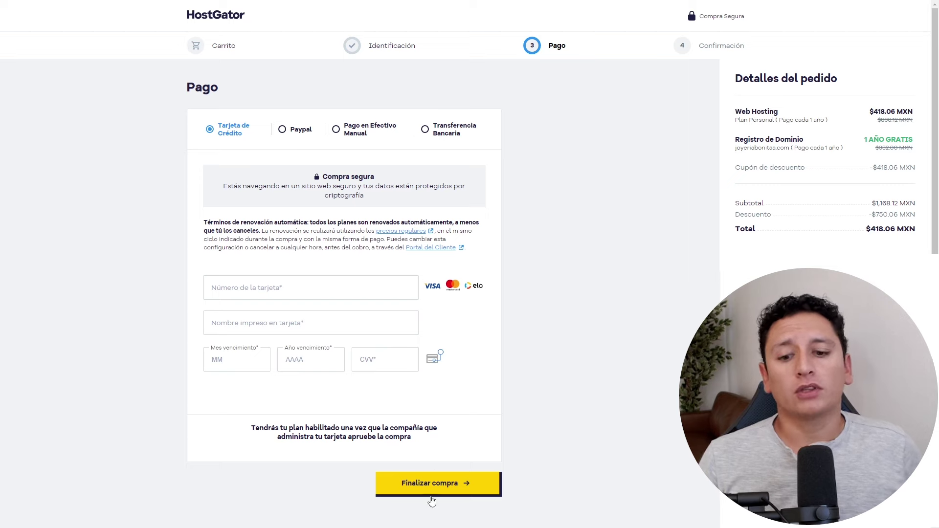
click(448, 484)
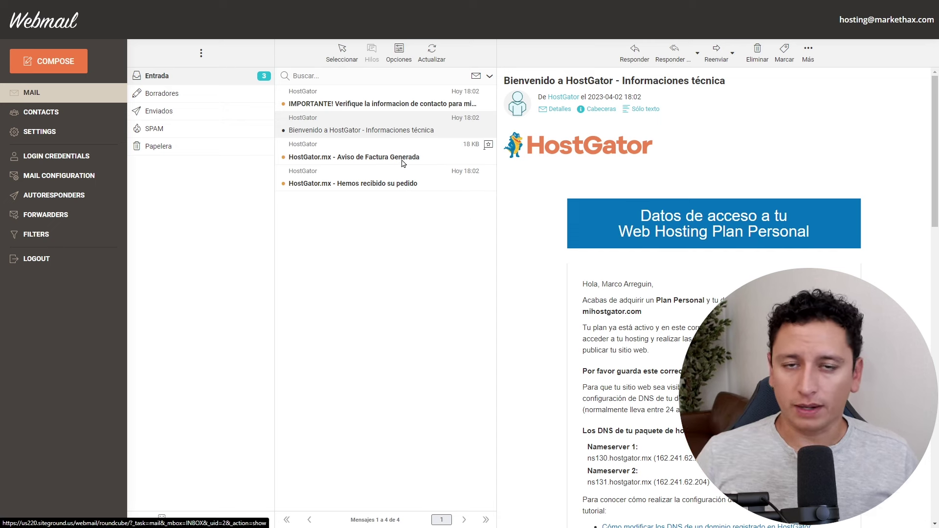
Open the 'IMPORTANTE! Verifique la informacion de contacto' email and follow its validation link.
click(416, 100)
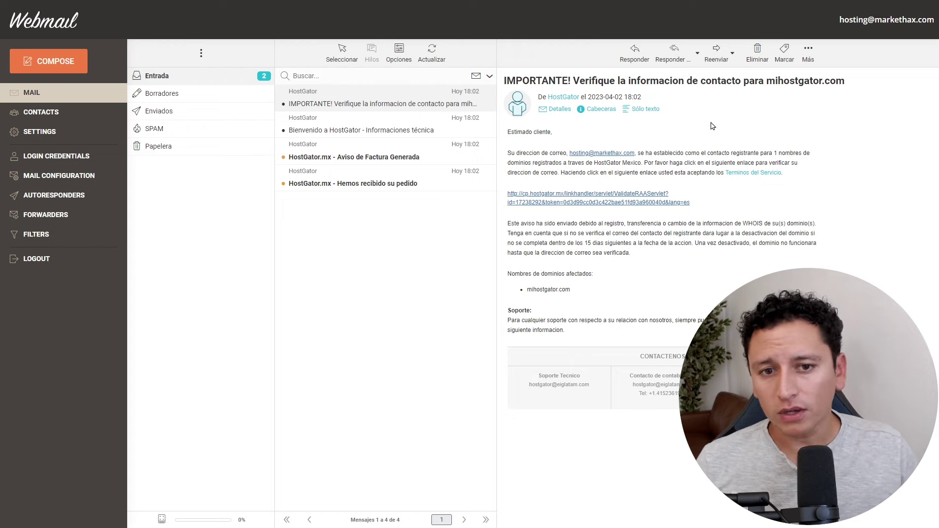
click(619, 200)
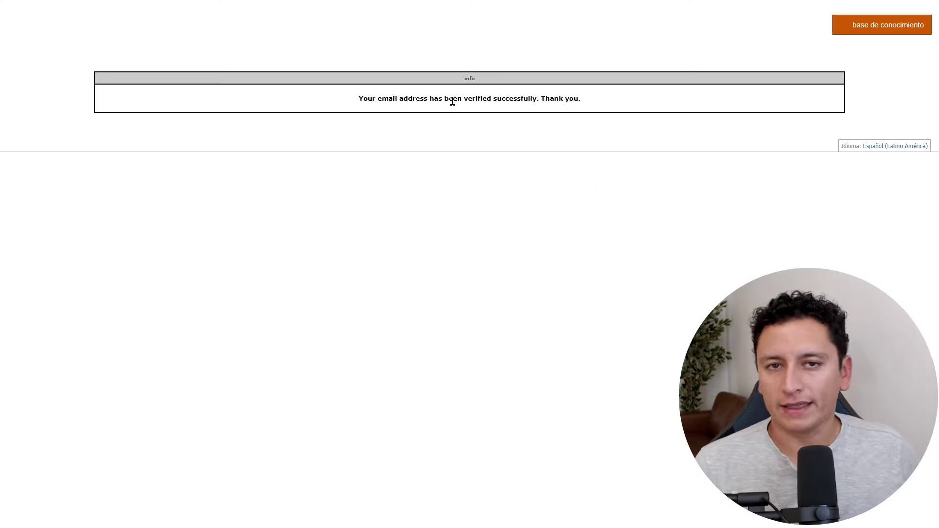
Log in to the HostGator portal and show the Sitios Web list with joyeriabonita.com.
drag(442, 100, 471, 100)
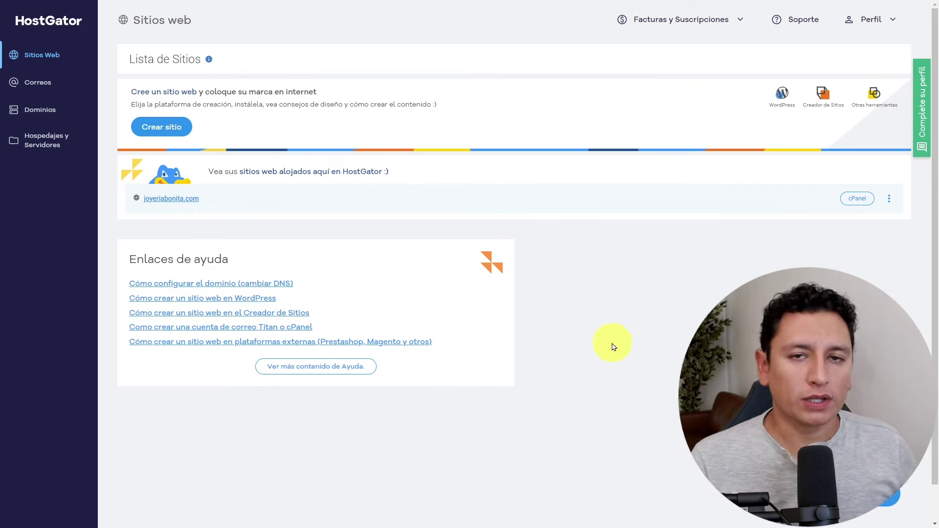
Open the Certificado SSL options from the joyeriabonita.com row's menu.
click(890, 200)
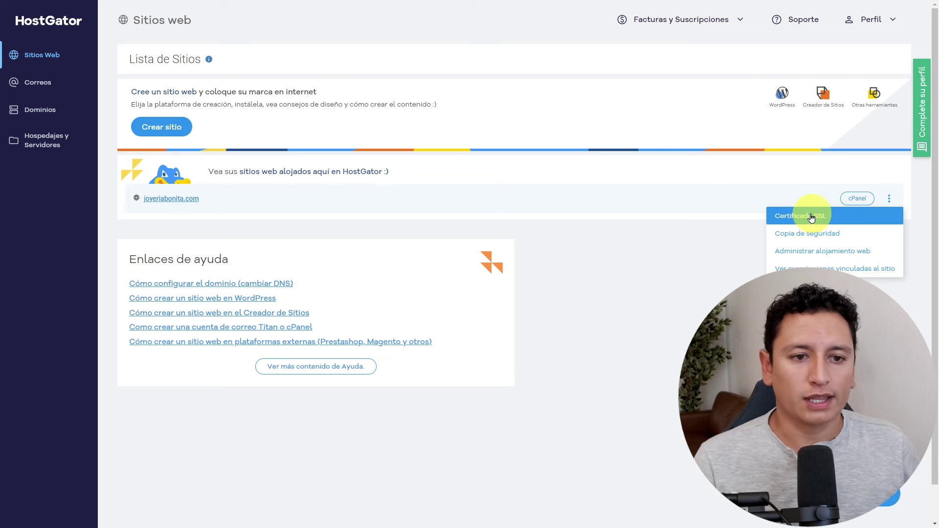
click(831, 218)
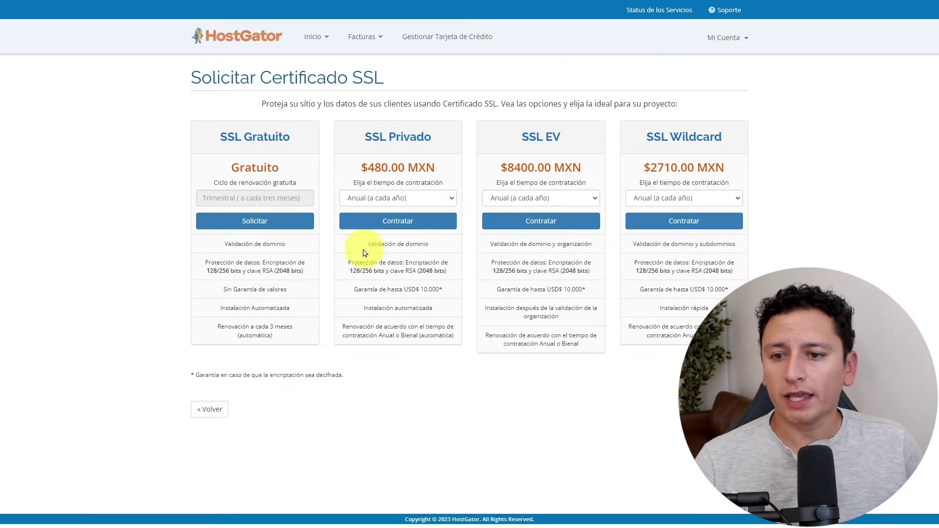
Fill the SSL Gratuito request for joyeriabonita.com with Cargo NA and CEP 0.
click(271, 225)
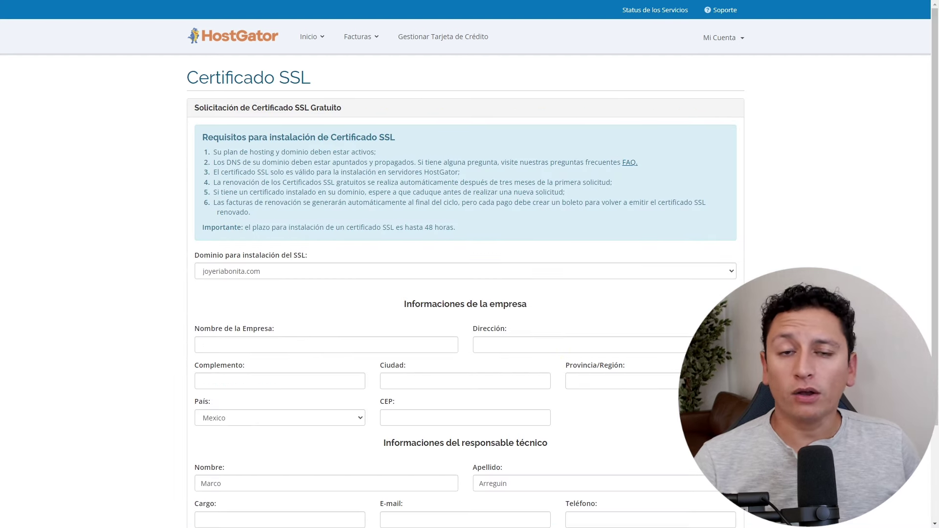
scroll(538, 375, down, 2)
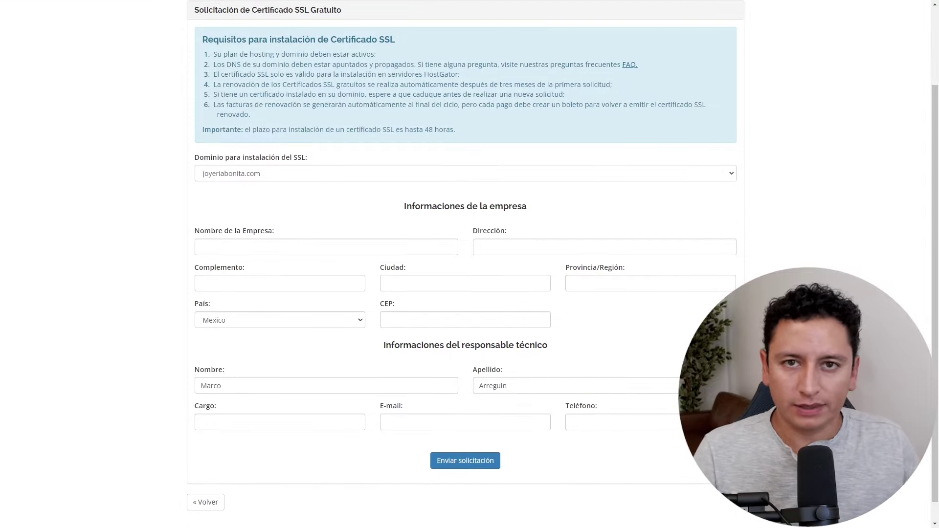
click(288, 419)
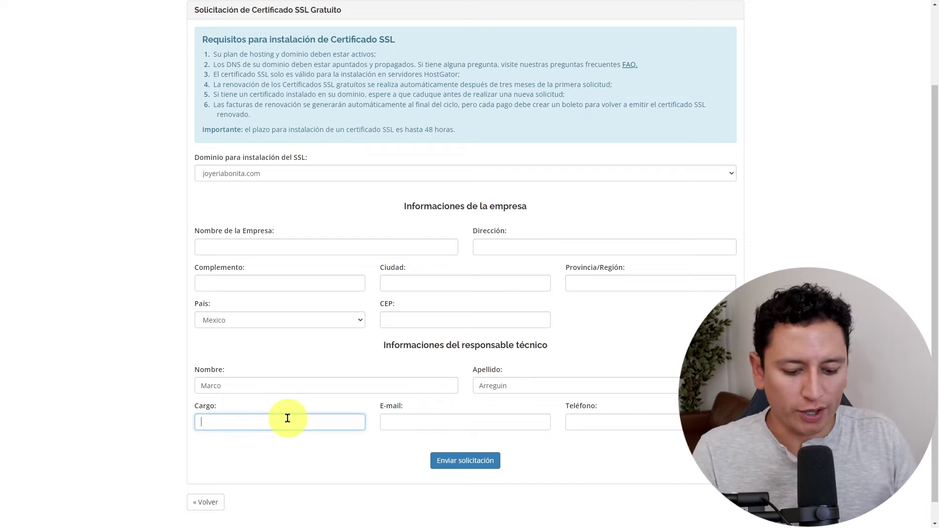
click(625, 319)
click(459, 321)
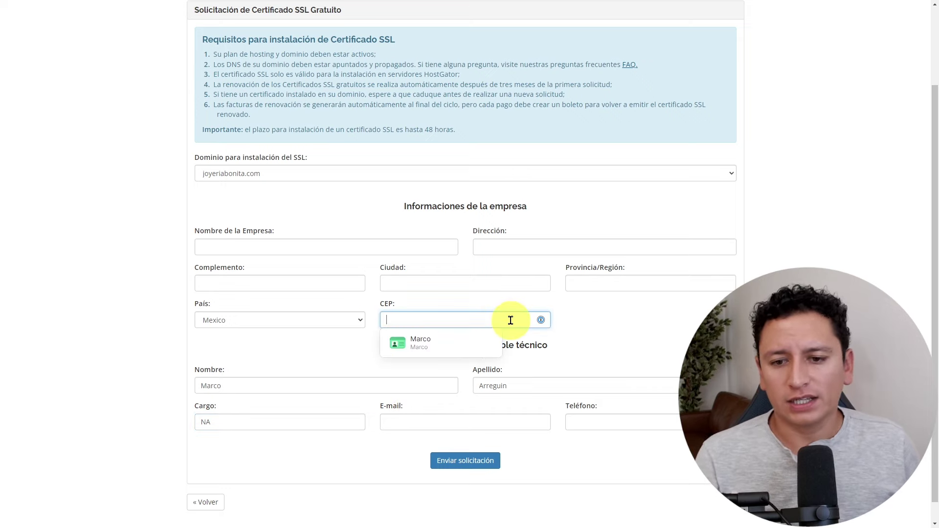
text(0)
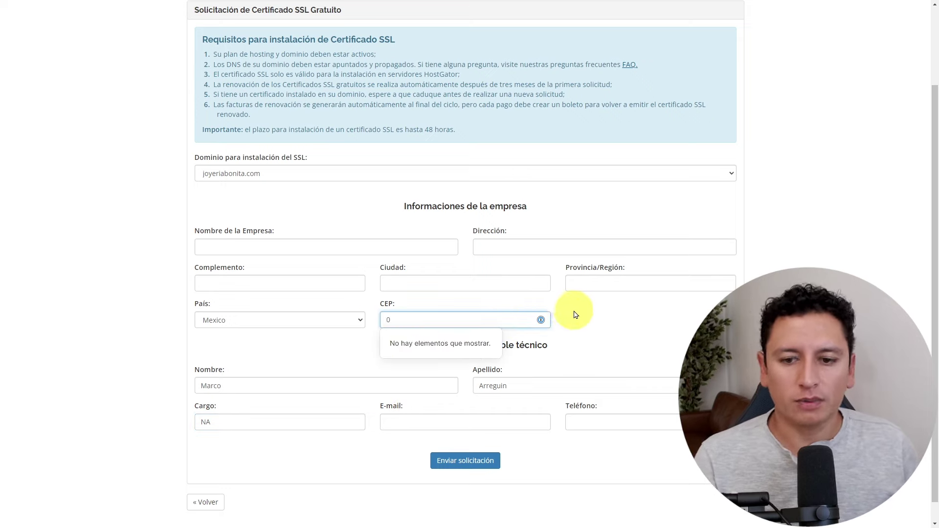
click(576, 315)
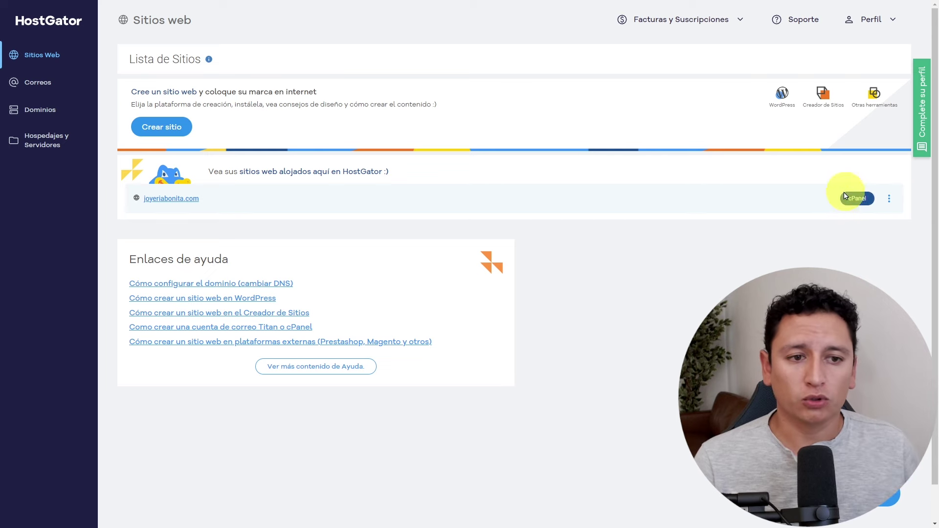
Open the site's cPanel and launch the Softaculous WordPress 6.2 installer.
click(860, 198)
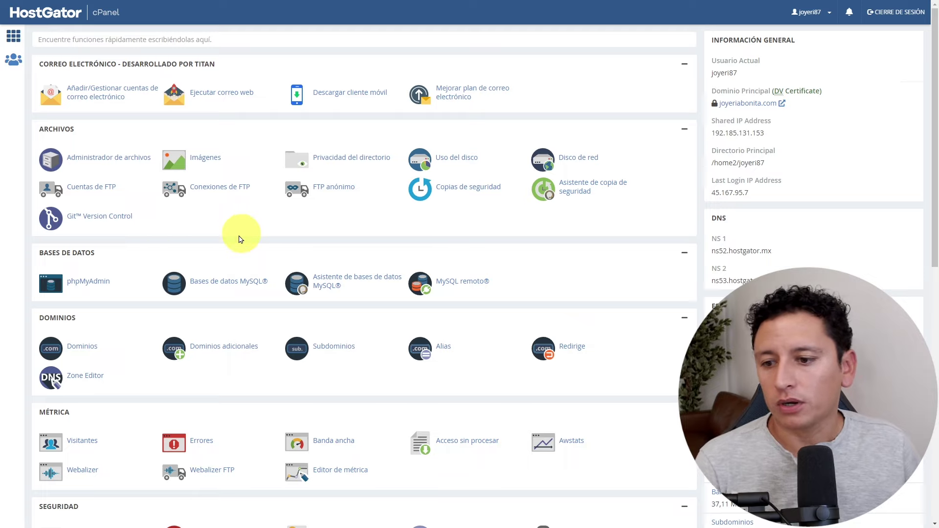
scroll(145, 250, down, 10)
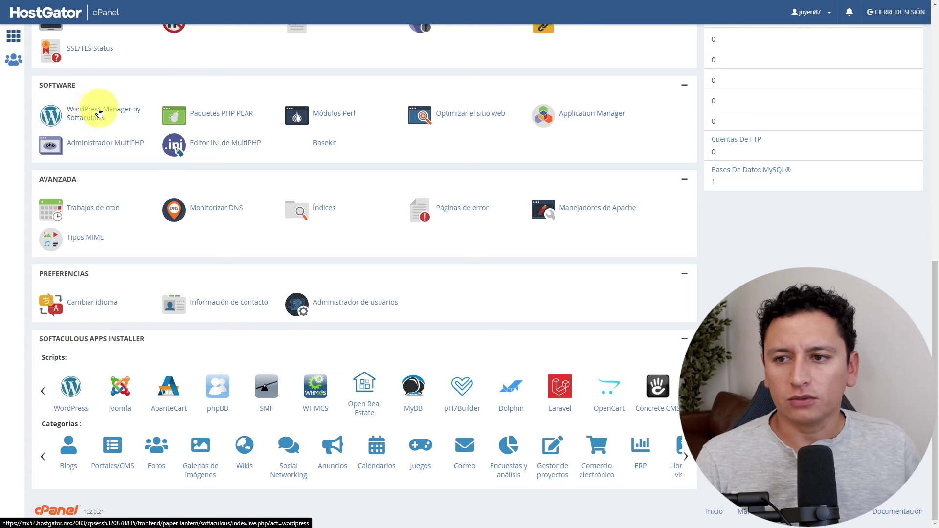
click(74, 388)
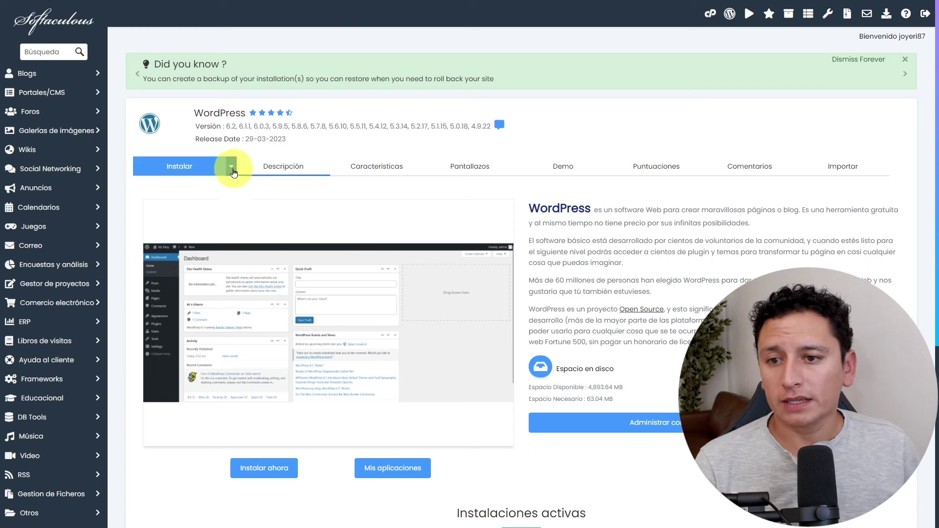
click(232, 167)
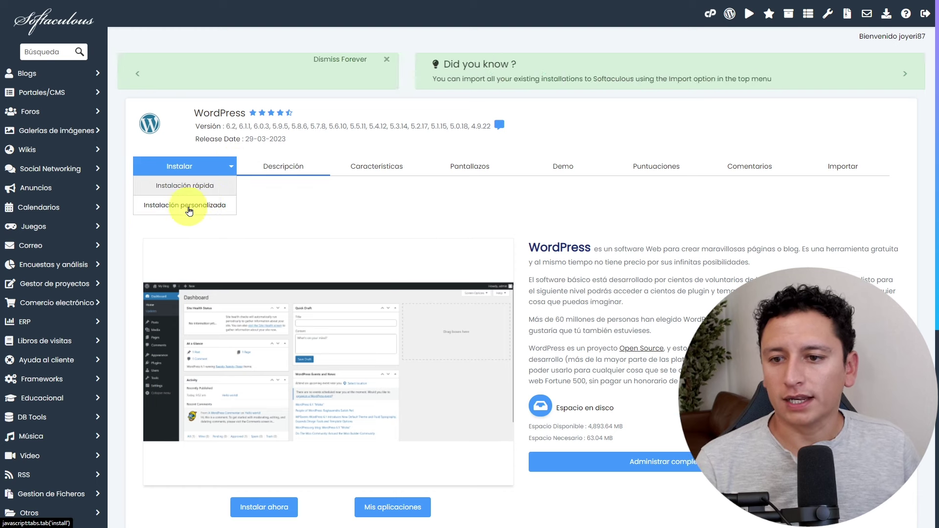
click(211, 207)
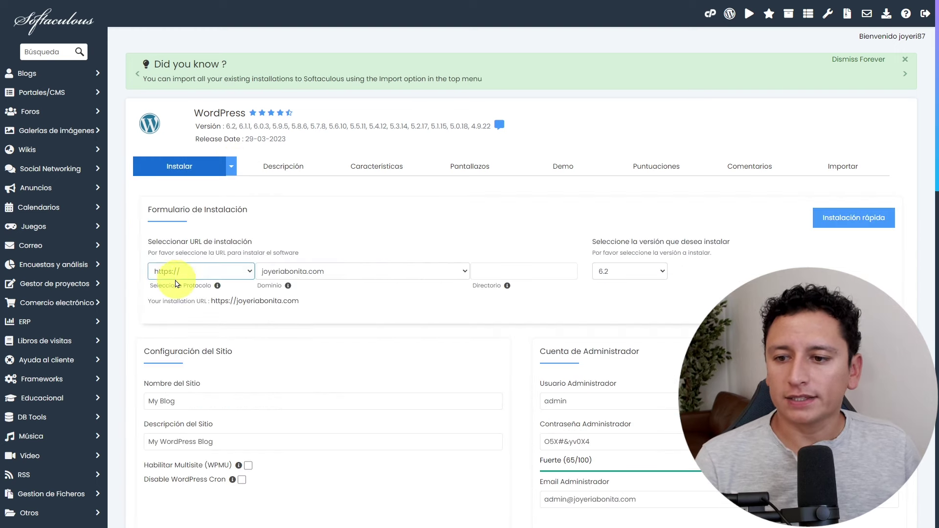
click(248, 274)
click(201, 280)
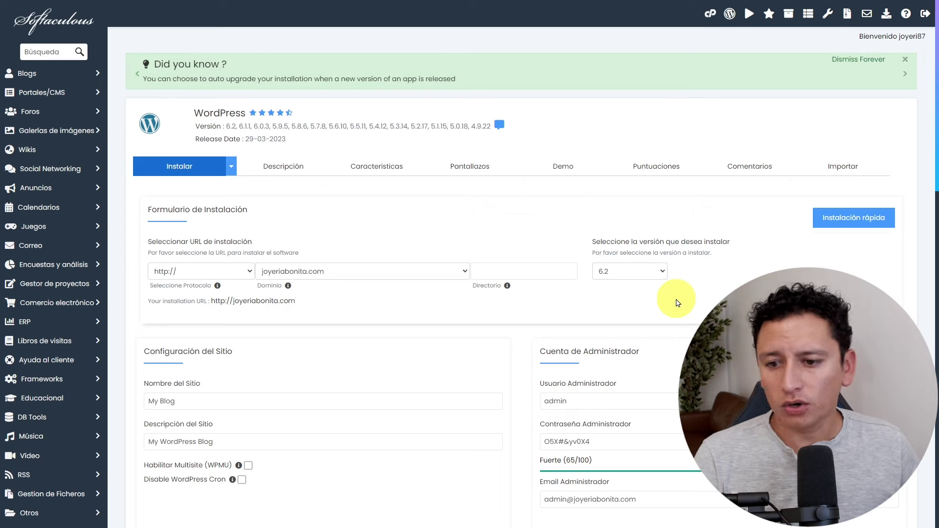
scroll(898, 218, down, 5)
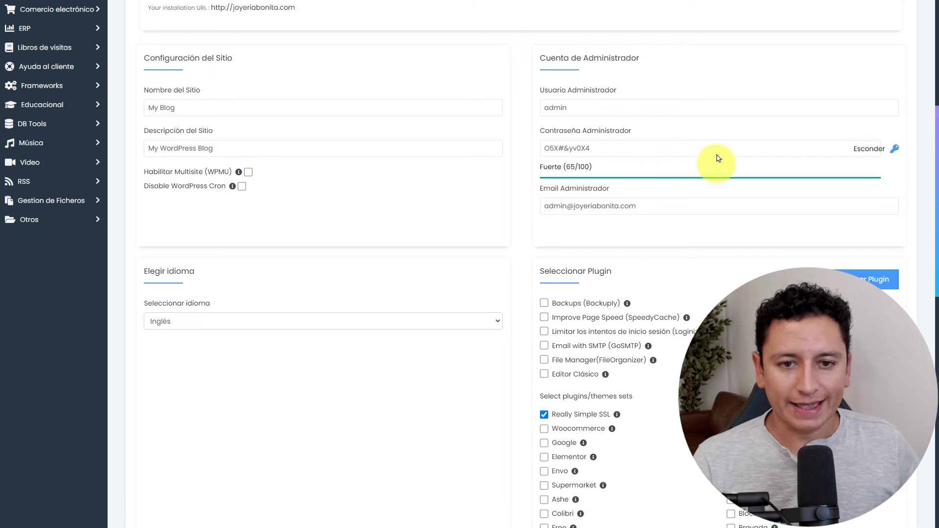
Replace the 'admin' username with a personal one, copy the generated password, keep the e-mail.
drag(587, 107, 541, 107)
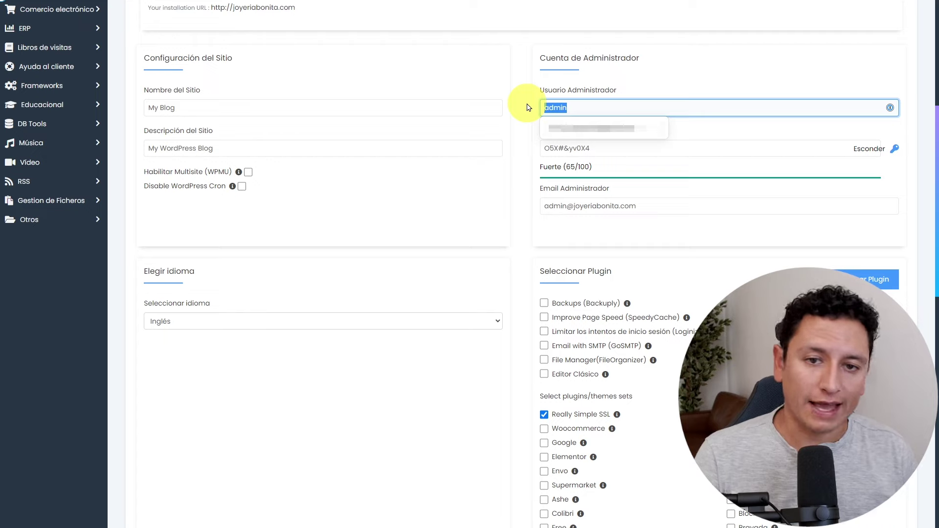
key(BackSpace)
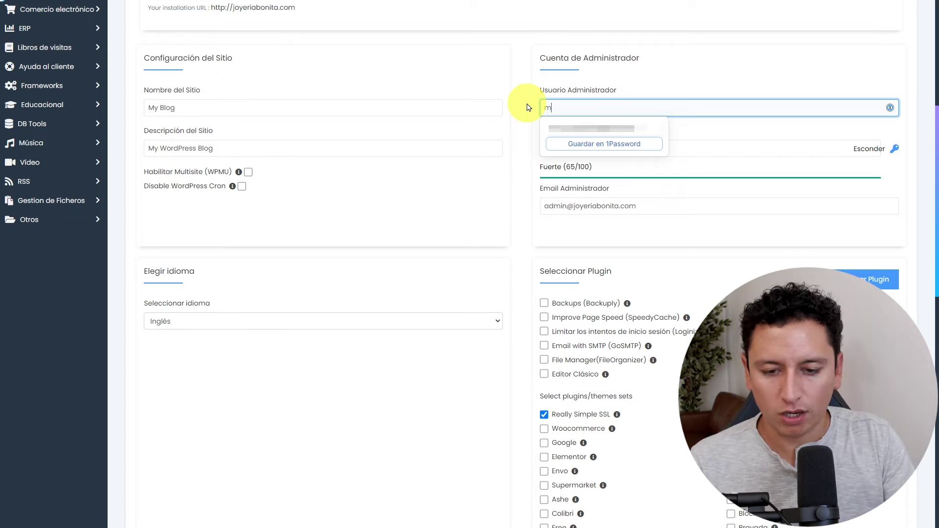
text(marco)
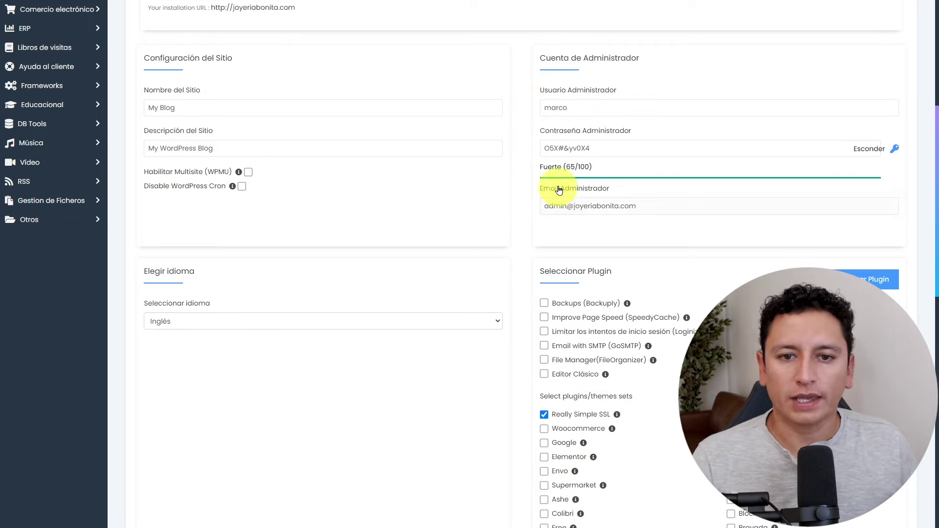
click(594, 148)
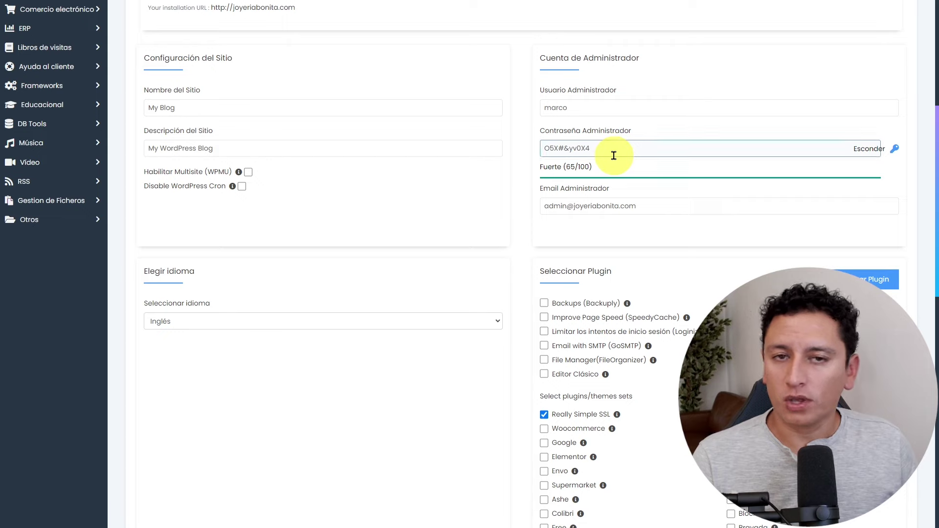
drag(614, 154, 518, 154)
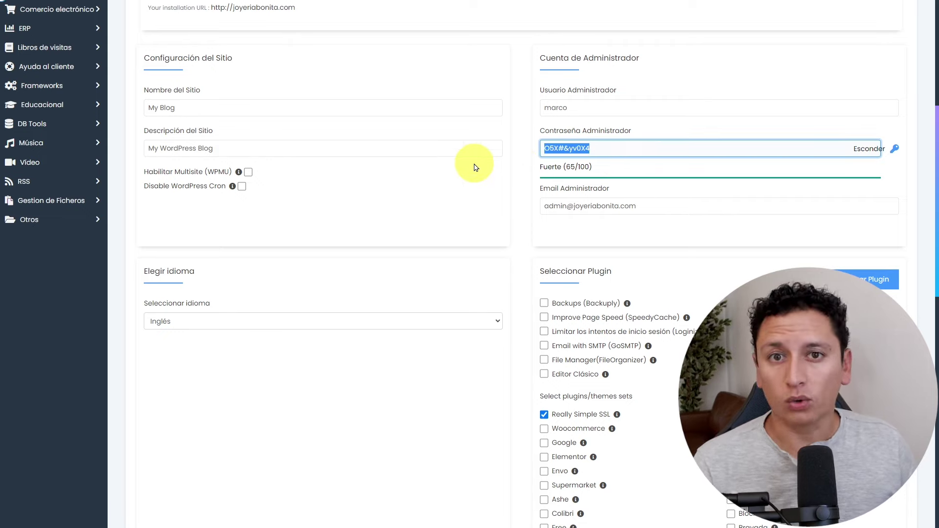
click(549, 201)
click(551, 231)
click(629, 207)
click(507, 209)
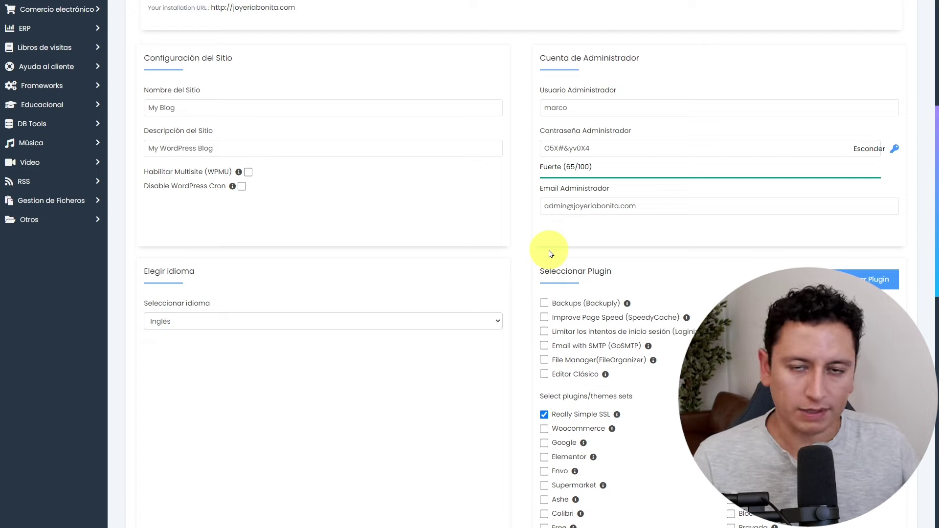
Set the WordPress installation language to Español.
scroll(548, 289, down, 2)
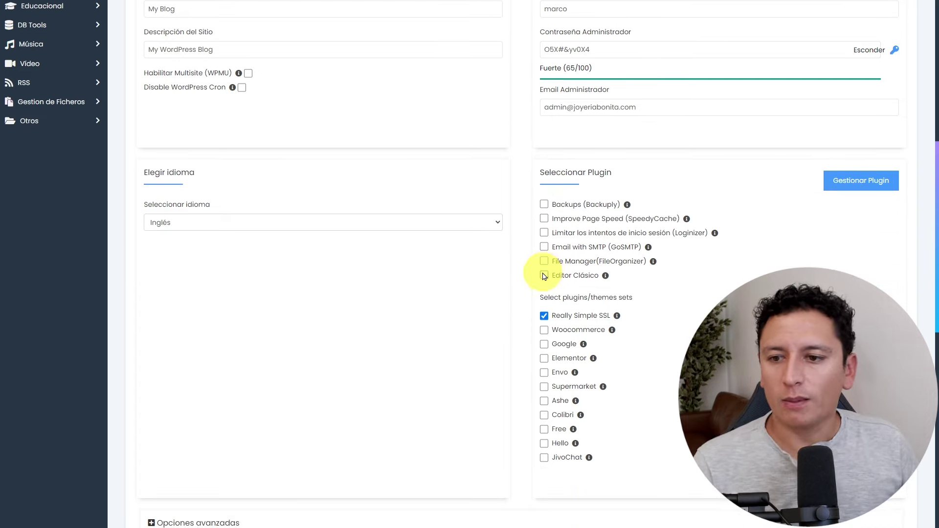
scroll(529, 230, down, 2)
click(492, 128)
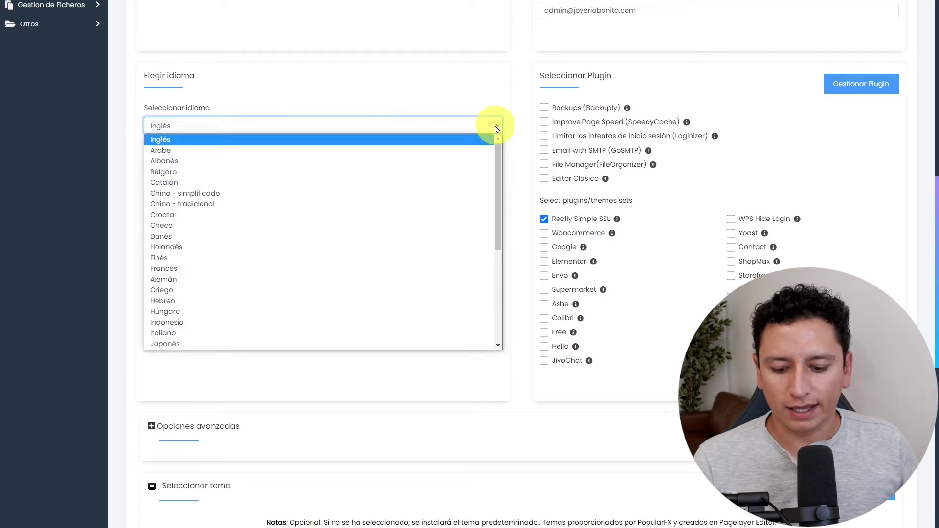
key(e)
key(Down)
key(Down)
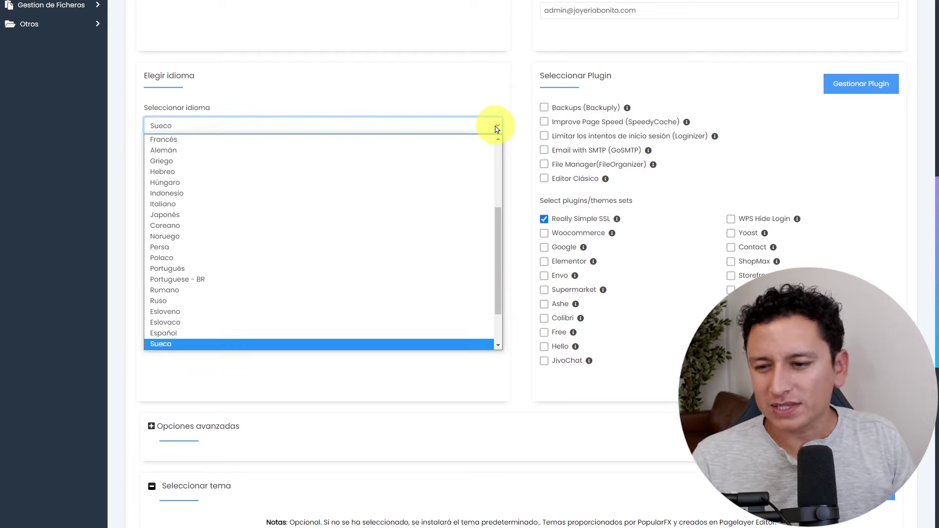
key(Up)
key(Return)
click(514, 154)
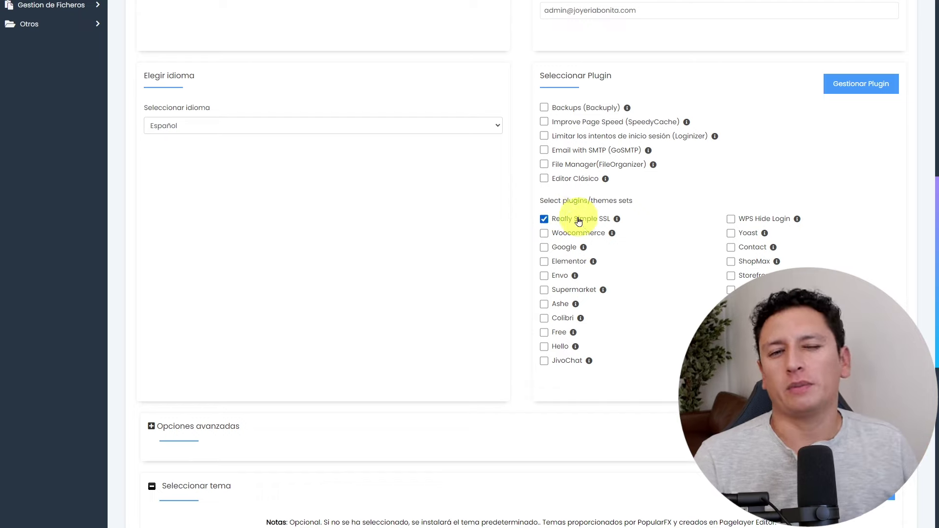
Run the WordPress installation on joyeriabonita.com and wait for it to complete.
scroll(534, 294, down, 9)
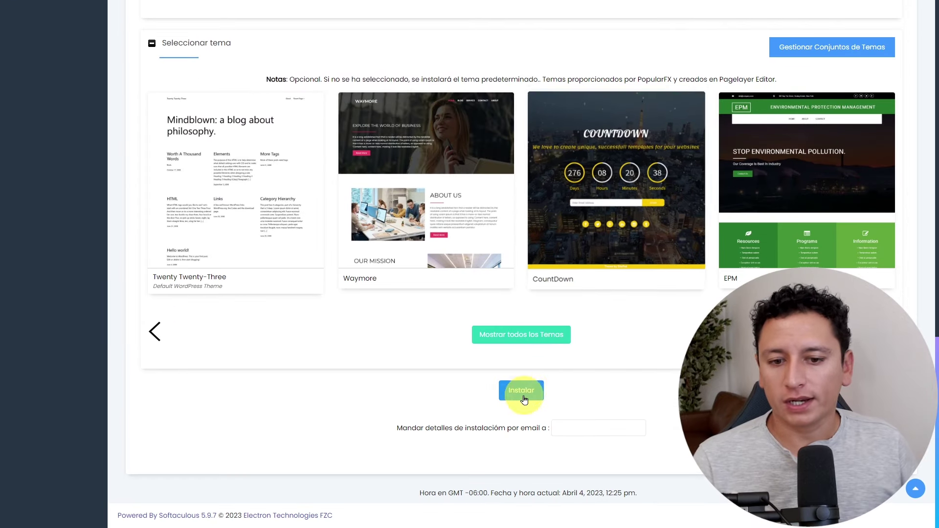
click(528, 398)
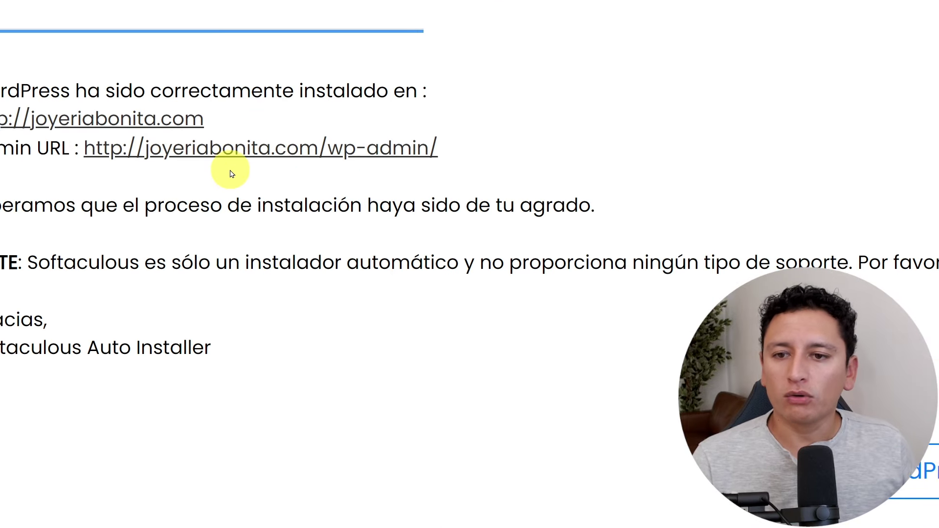
scroll(274, 167, right, 3)
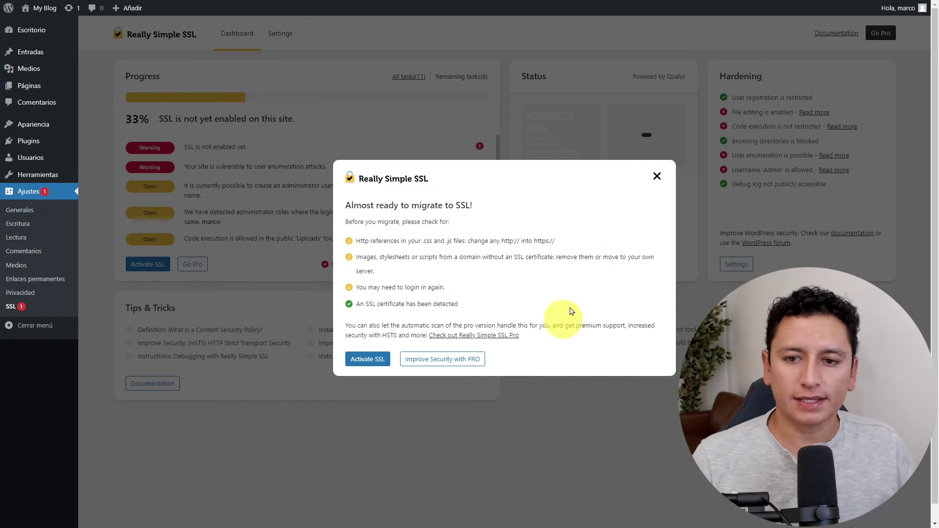
Close the 'Almost ready to migrate to SSL!' notice to reveal Really Simple SSL's 33% dashboard.
click(655, 181)
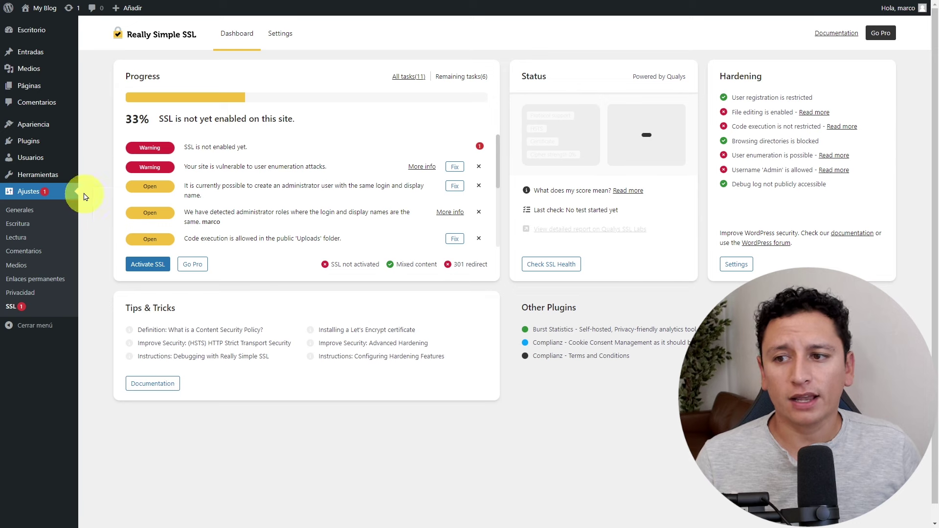
mouse_move(45, 143)
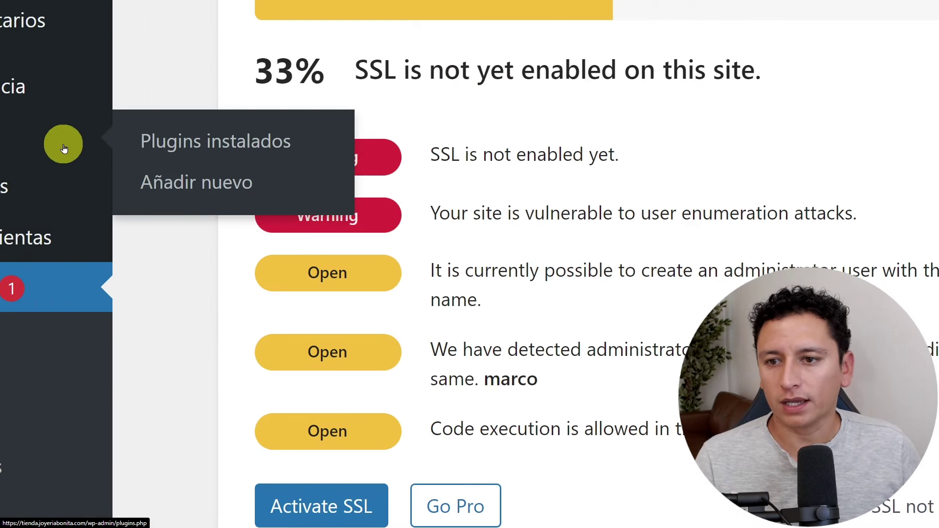
Search Añadir nuevo plugins for 'really simple ssl' and find Really Simple SSL already active.
click(142, 169)
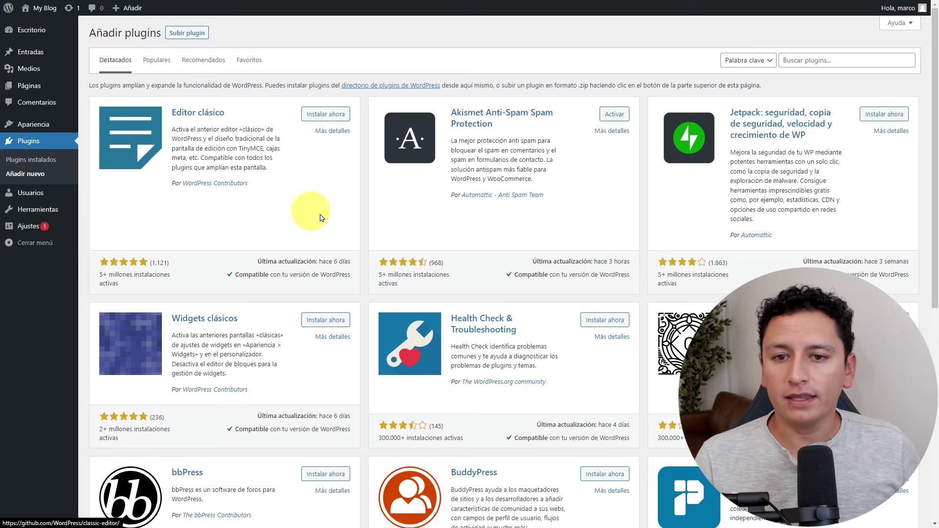
click(820, 100)
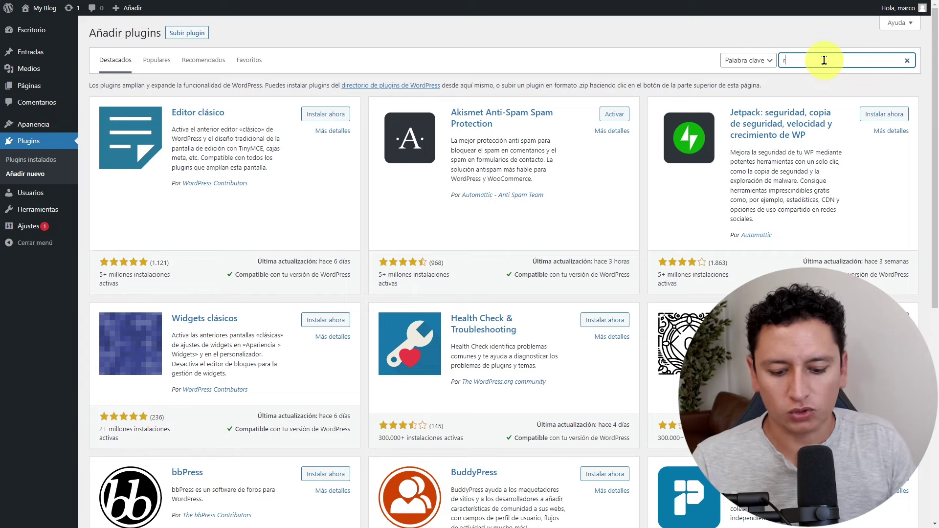
text(really simple)
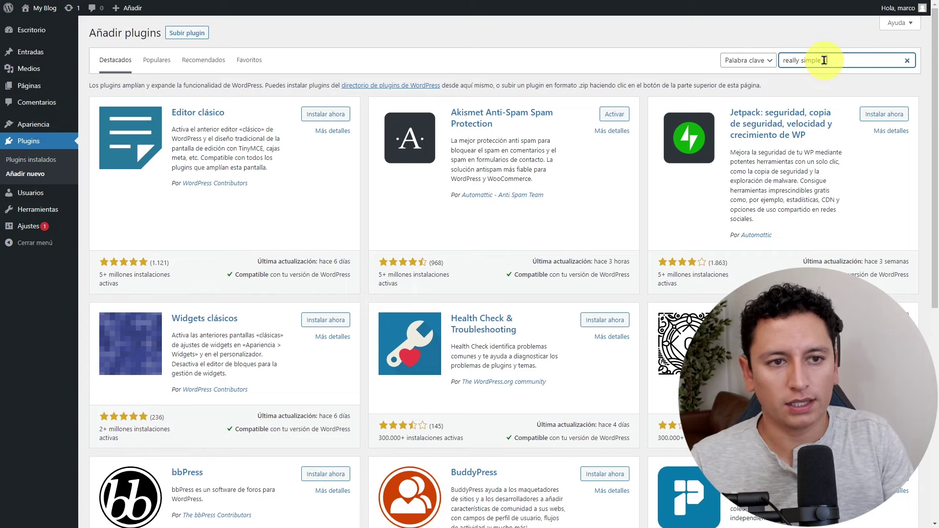
text( ssl)
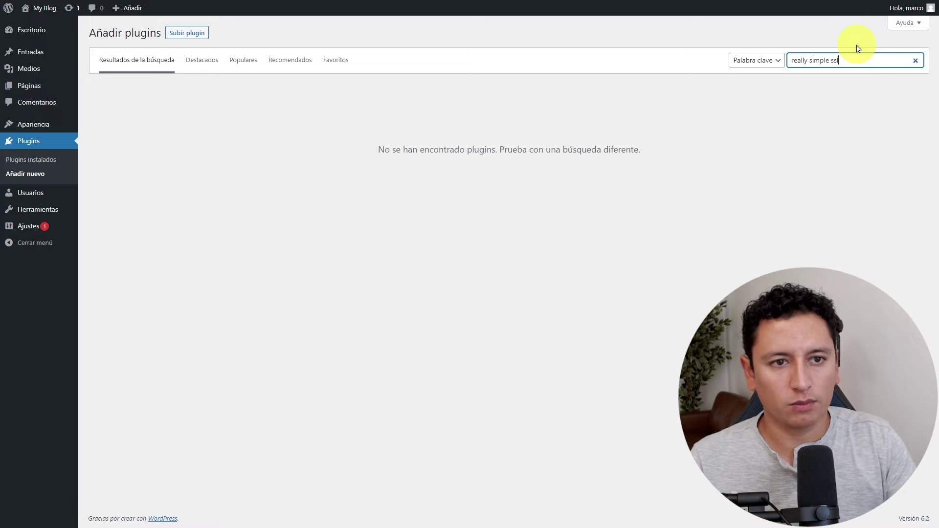
key(Return)
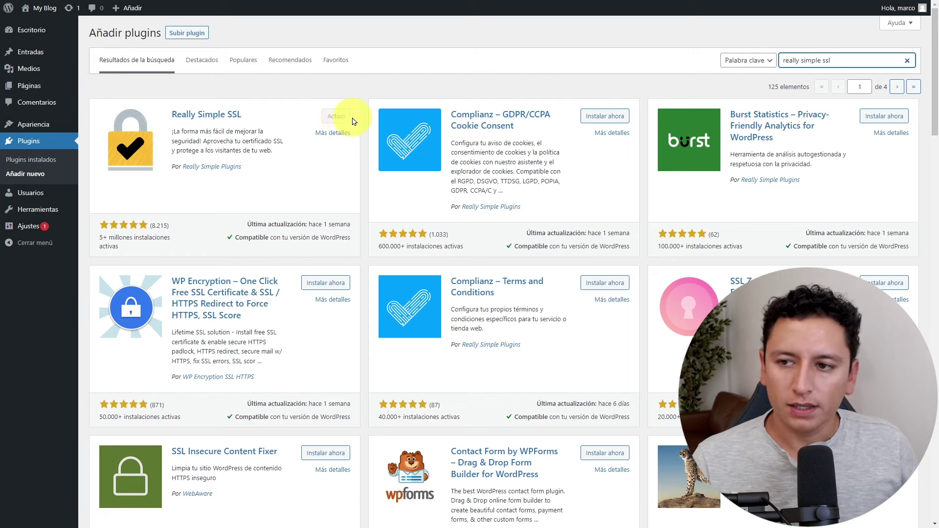
mouse_move(68, 225)
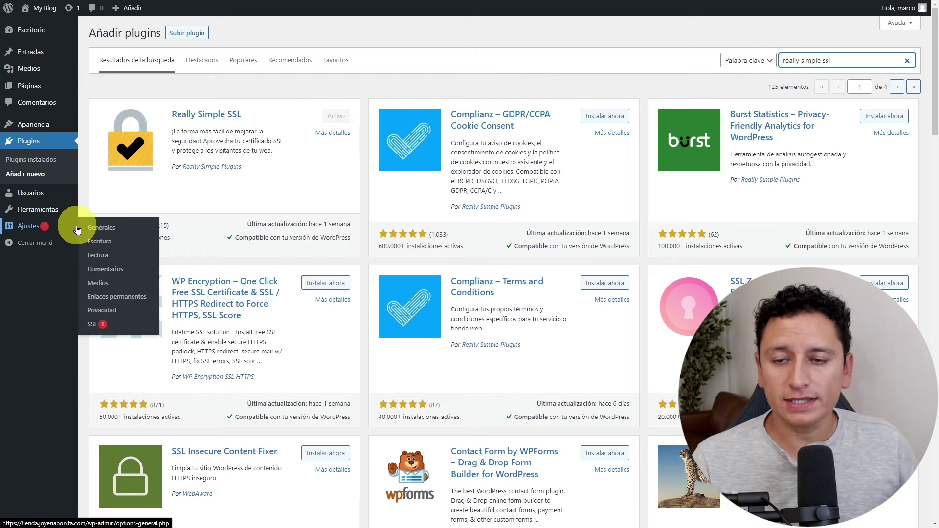
Open the Really Simple SSL dashboard and check its 33% progress figure.
click(96, 324)
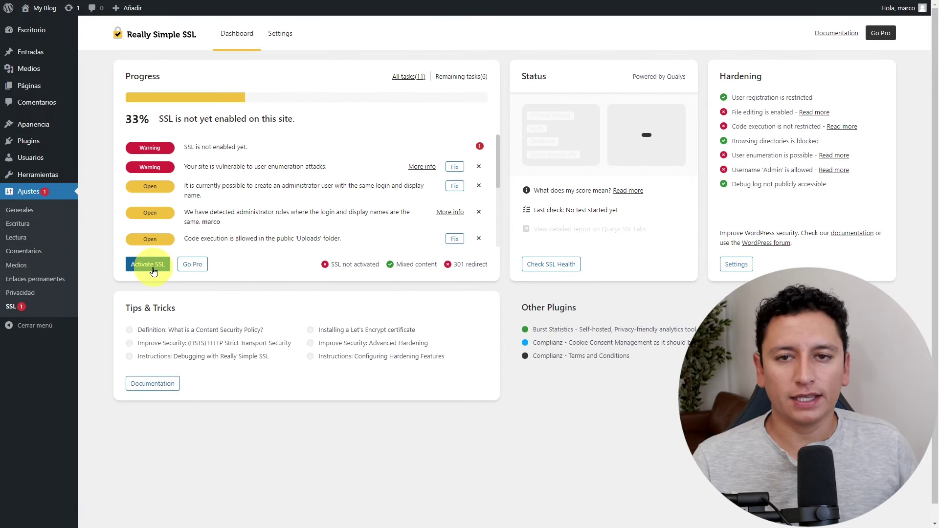
double_click(128, 118)
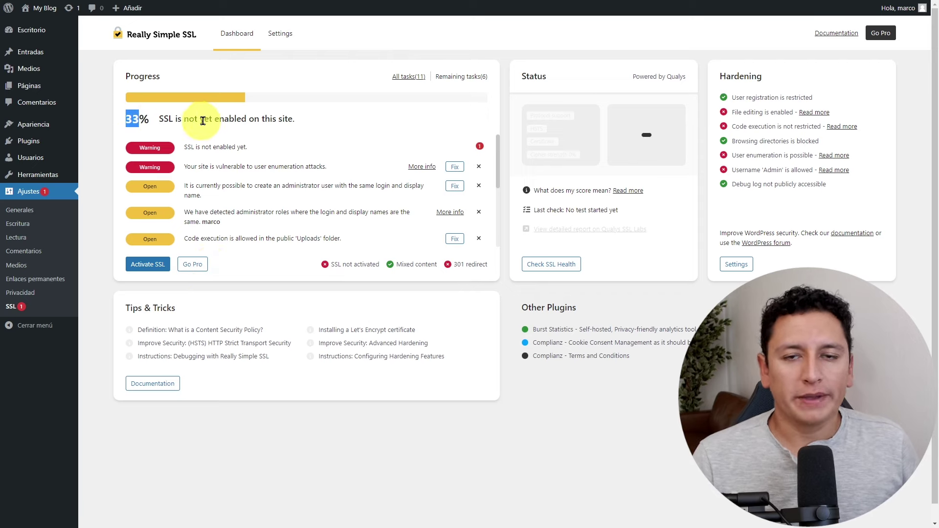
click(270, 120)
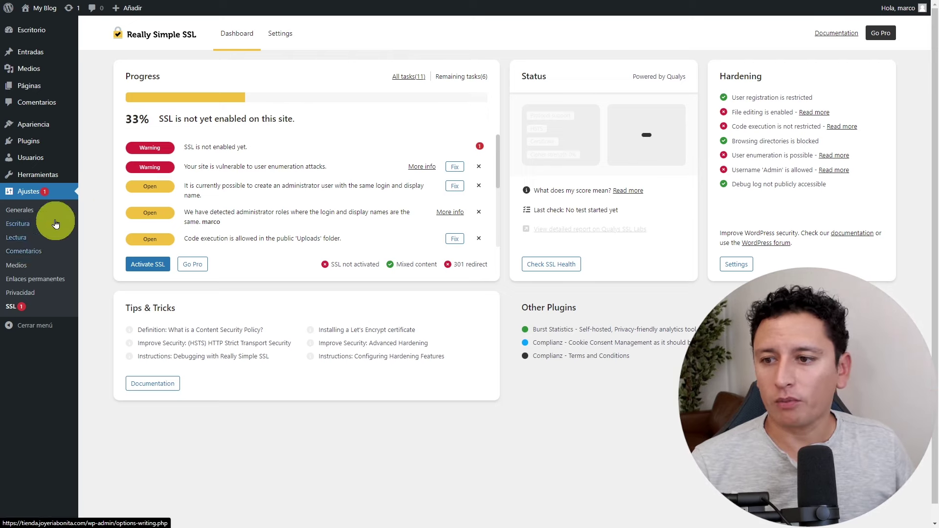
In Ajustes > Generales, change the site title to 'Tienda de Ropa'.
click(24, 213)
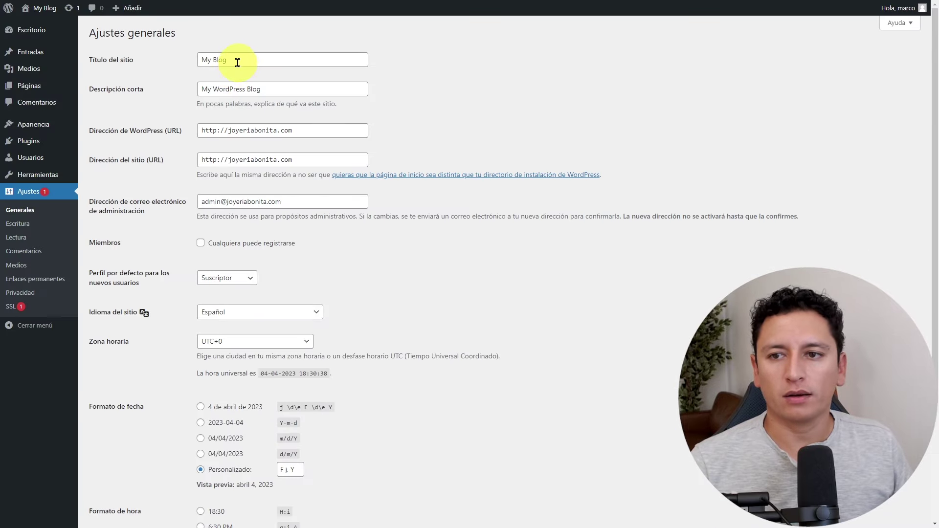
drag(249, 36, 145, 30)
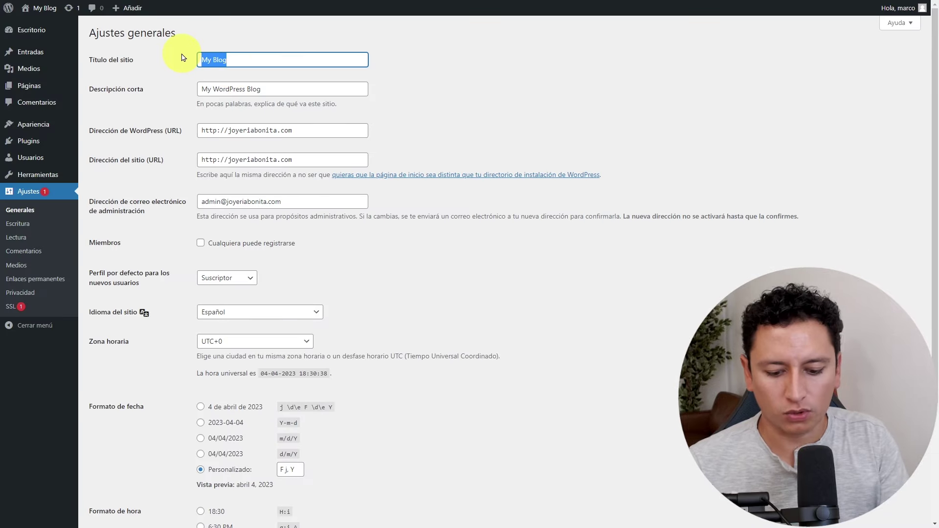
text(Joyeria Bonita)
key(ctrl+a)
key(BackSpace)
text(T)
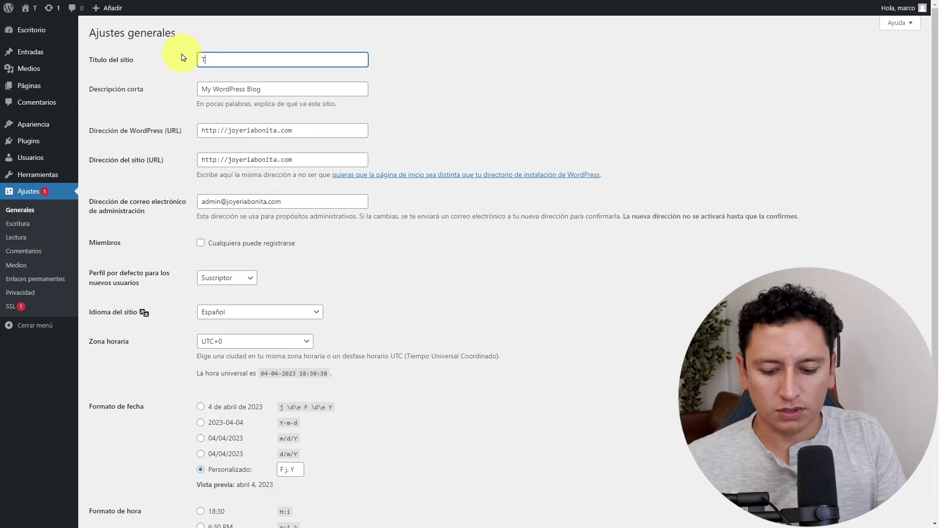
text(ienda de Ropa)
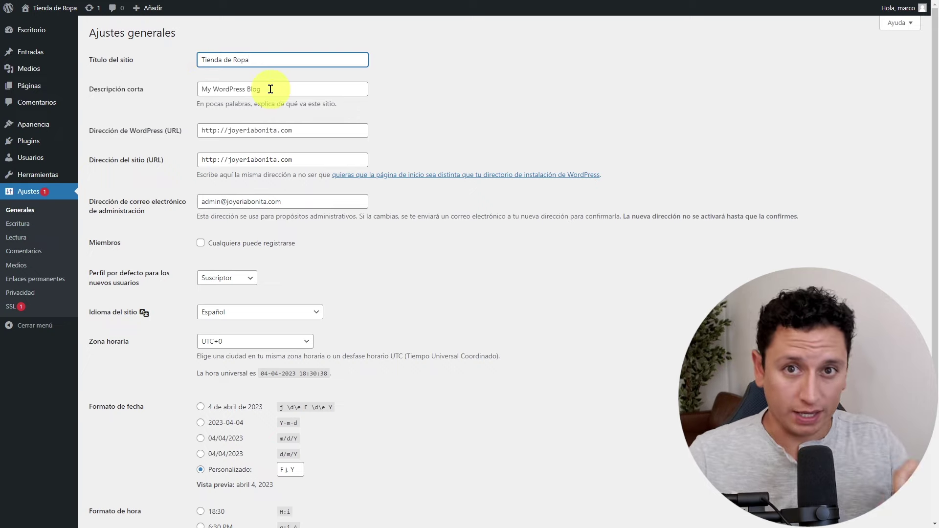
Replace the tagline with 'La moda ha llegado', save the settings, and view the site.
drag(272, 90, 194, 95)
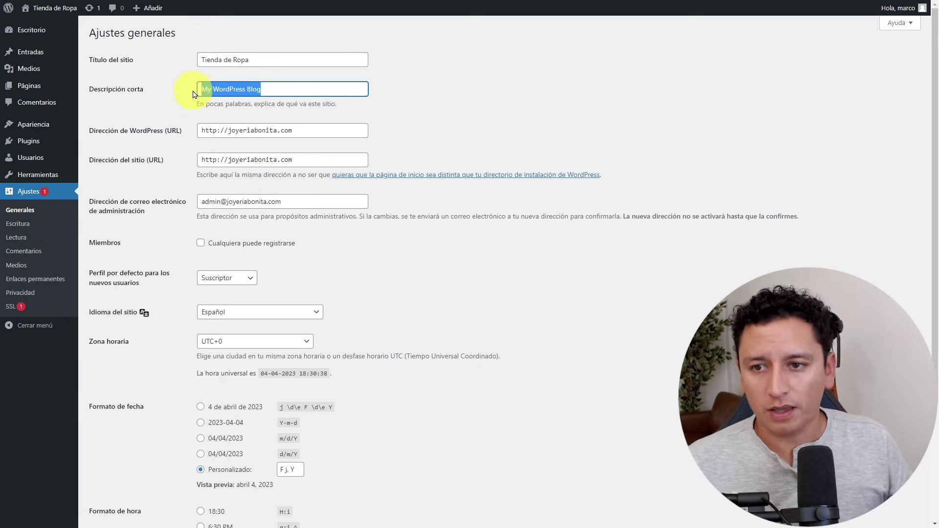
text(La moda ha llegado)
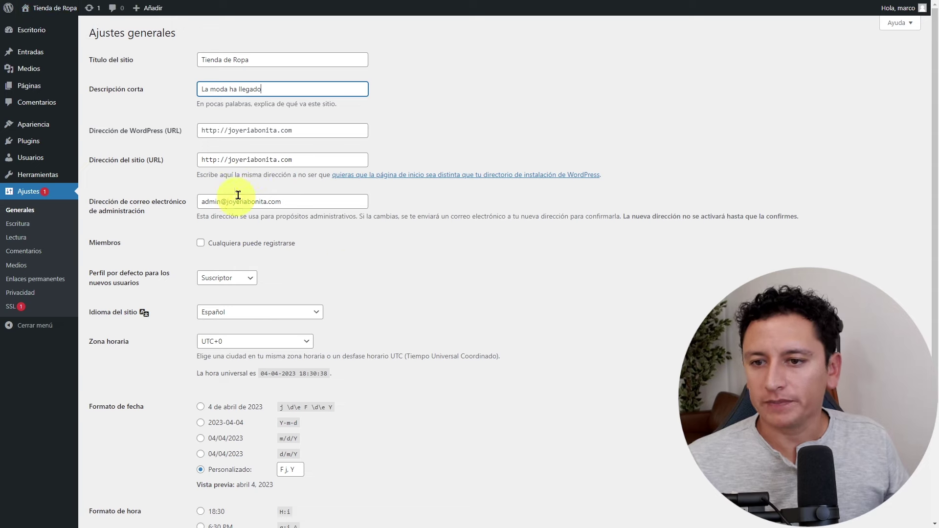
scroll(259, 254, down, 3)
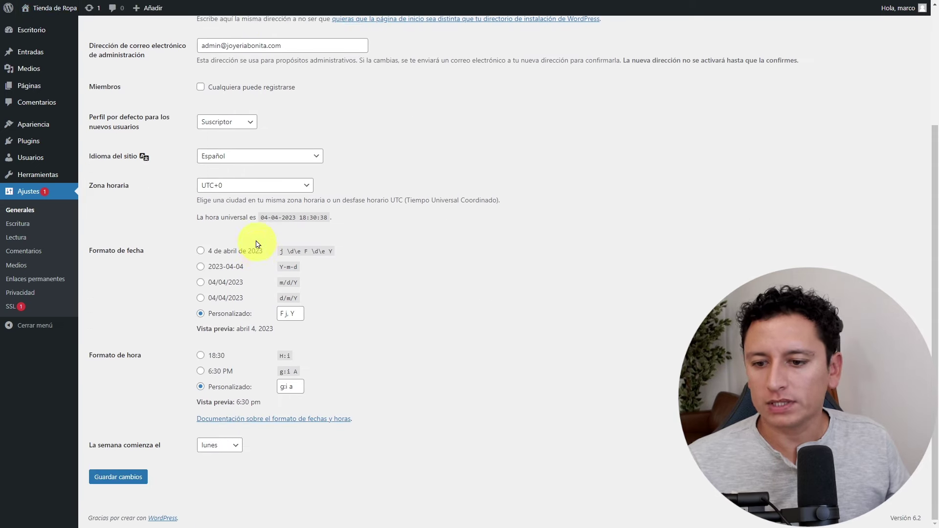
click(125, 478)
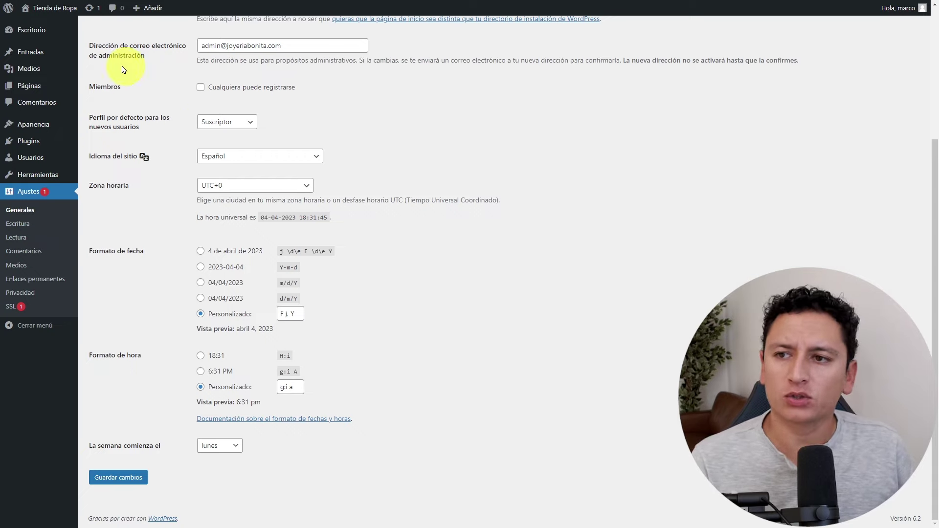
mouse_move(52, 11)
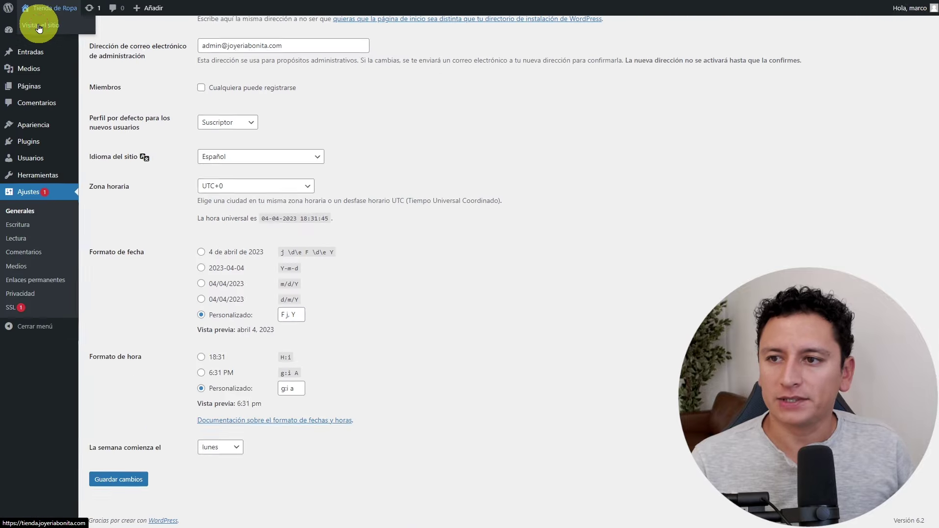
click(40, 27)
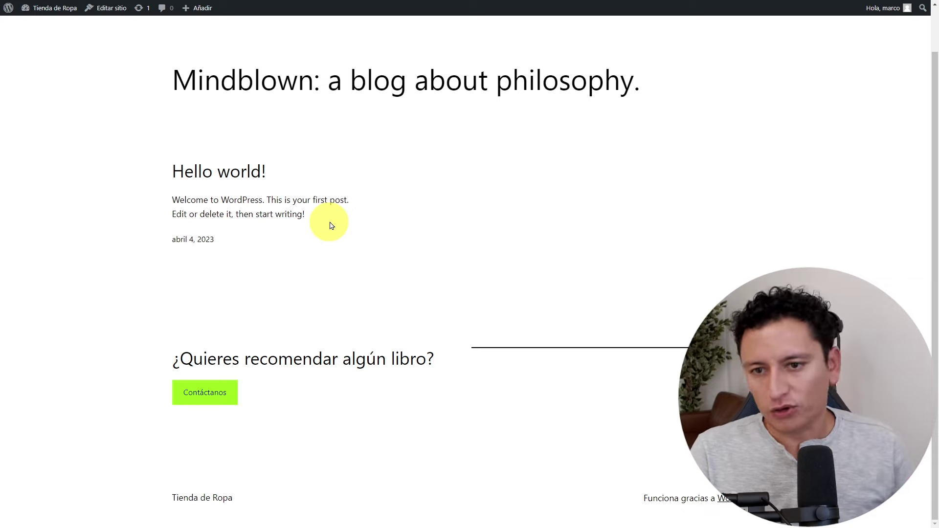
Review the Tienda de Ropa front page, then go back to the Escritorio dashboard.
scroll(337, 226, up, 1)
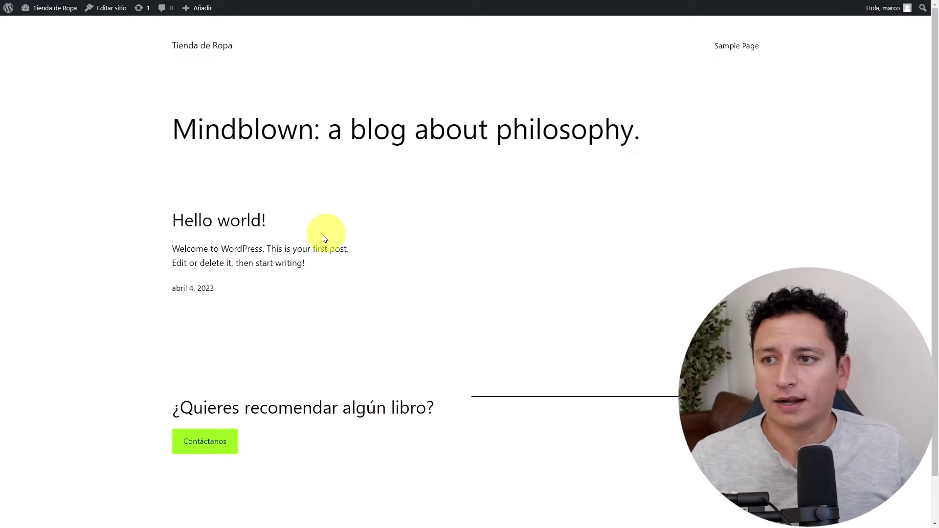
mouse_move(49, 8)
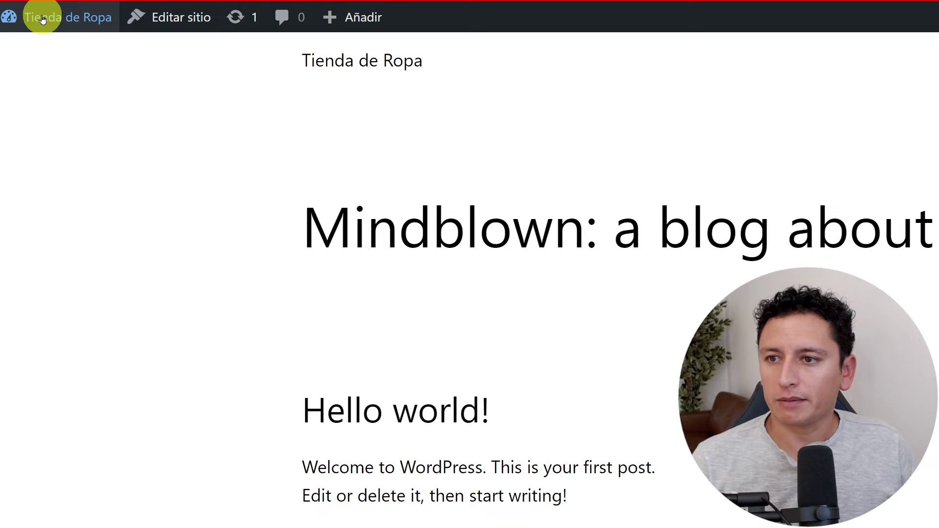
mouse_move(40, 8)
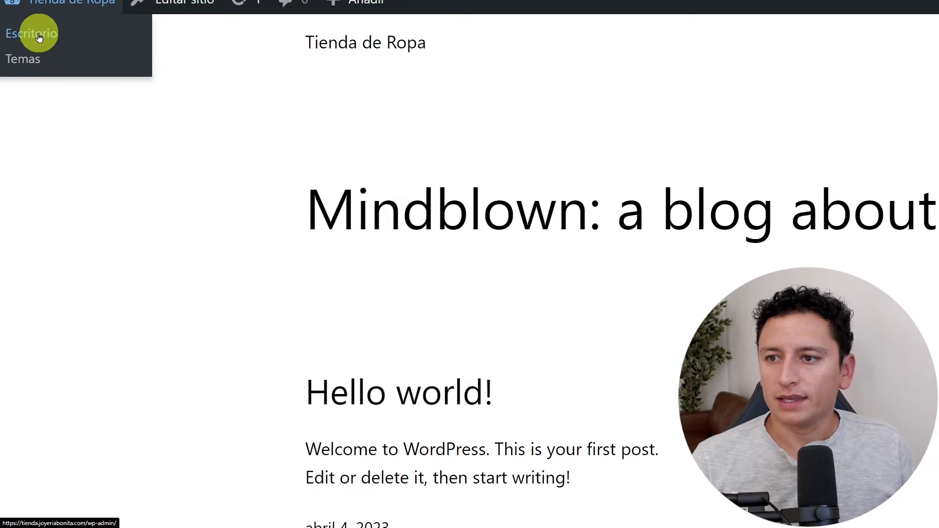
click(39, 37)
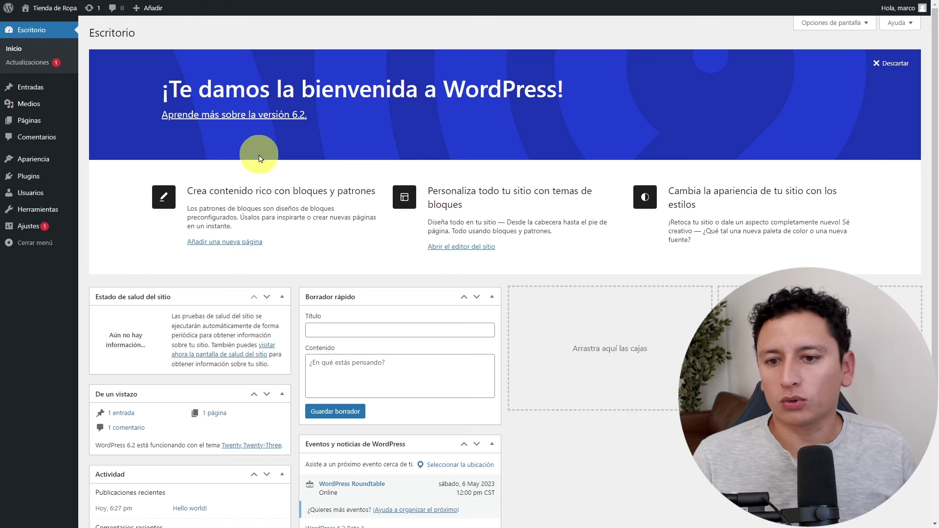
click(42, 25)
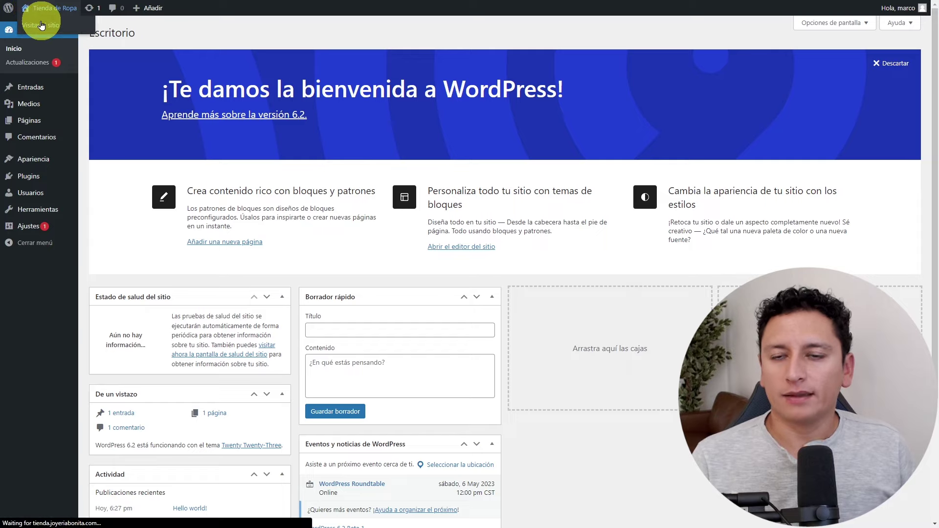
mouse_move(44, 13)
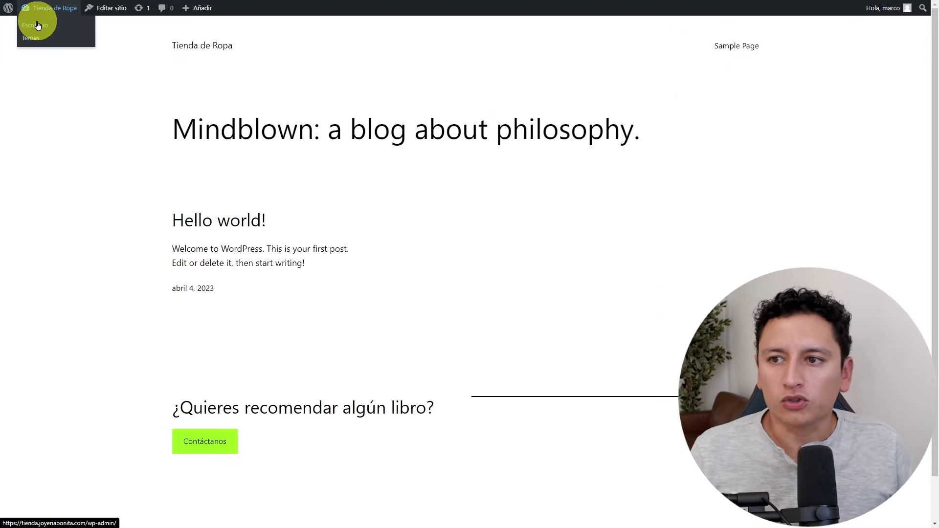
click(40, 26)
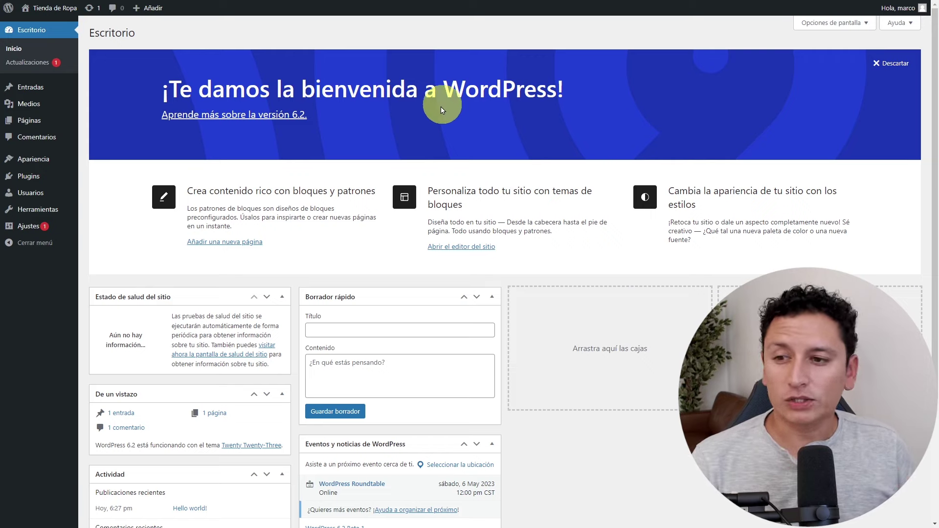
Find Astra under Apariencia > Temas > Añadir nuevo, then install and activate it.
mouse_move(42, 160)
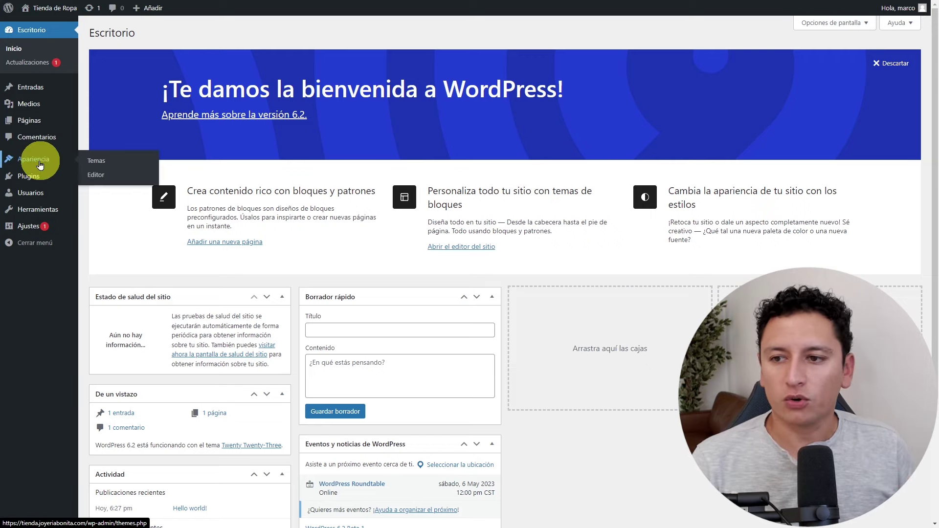
click(96, 164)
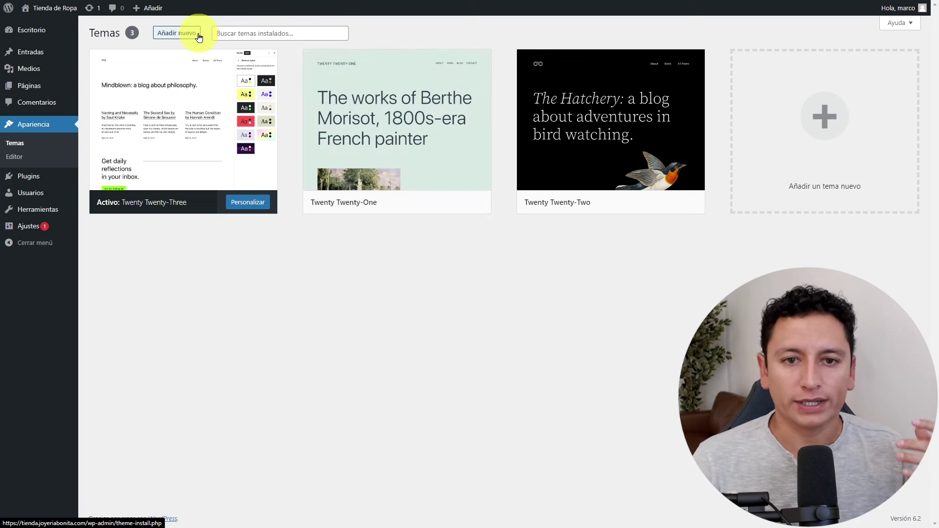
click(180, 35)
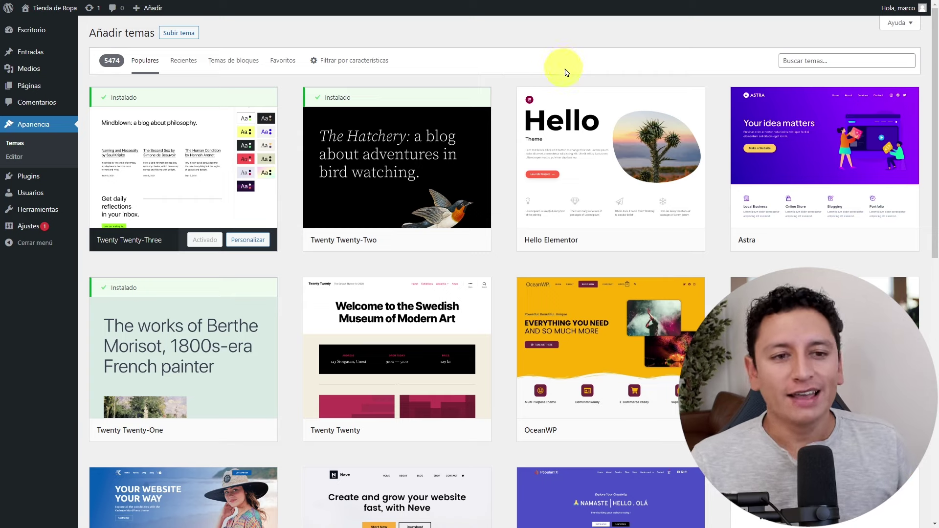
click(831, 62)
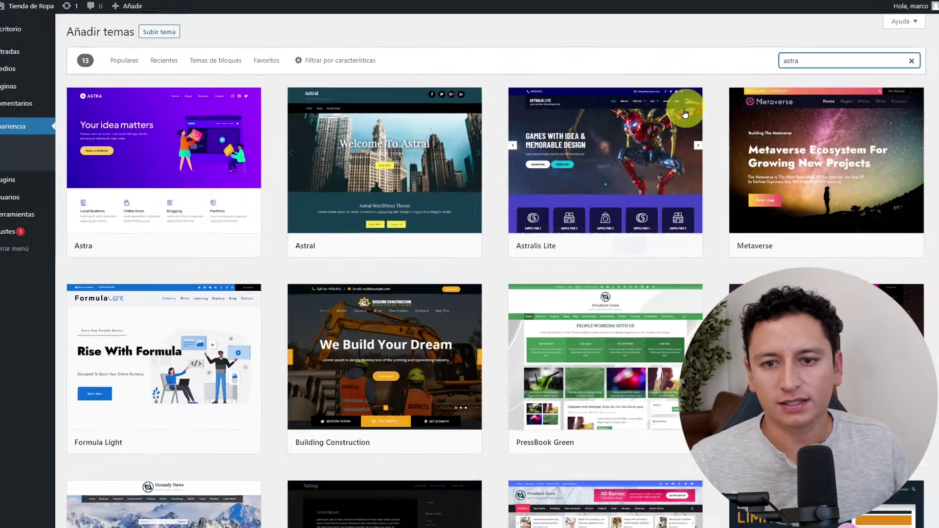
mouse_move(242, 195)
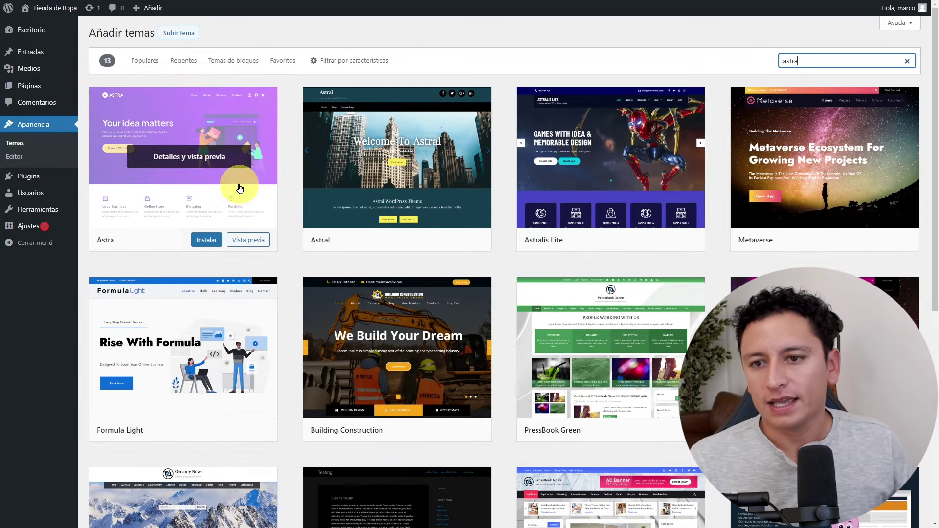
click(215, 241)
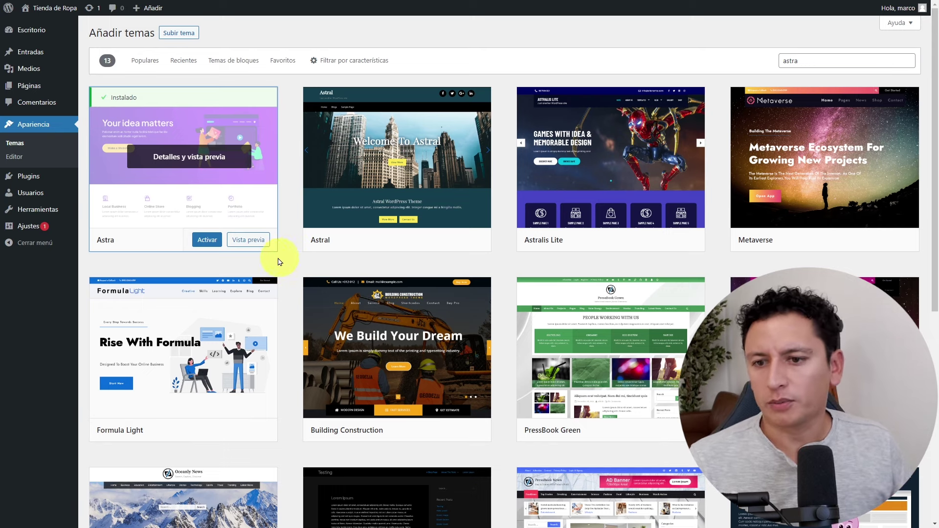
click(207, 242)
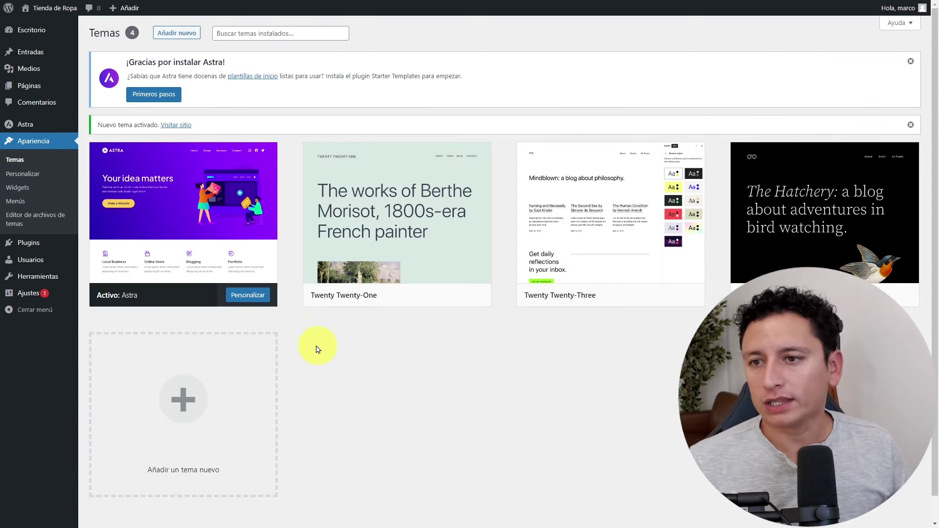
View the live site in its new Astra look and return to the dashboard.
mouse_move(56, 14)
click(51, 25)
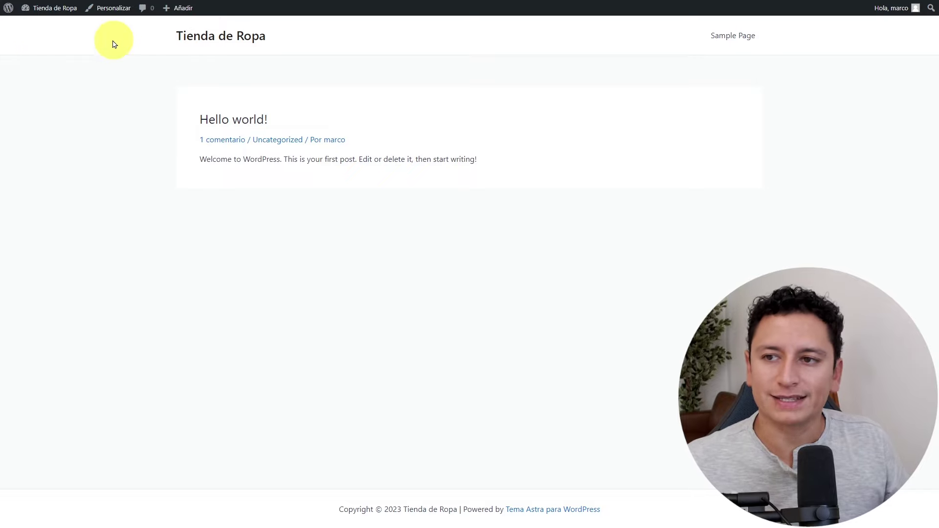
mouse_move(61, 13)
click(42, 25)
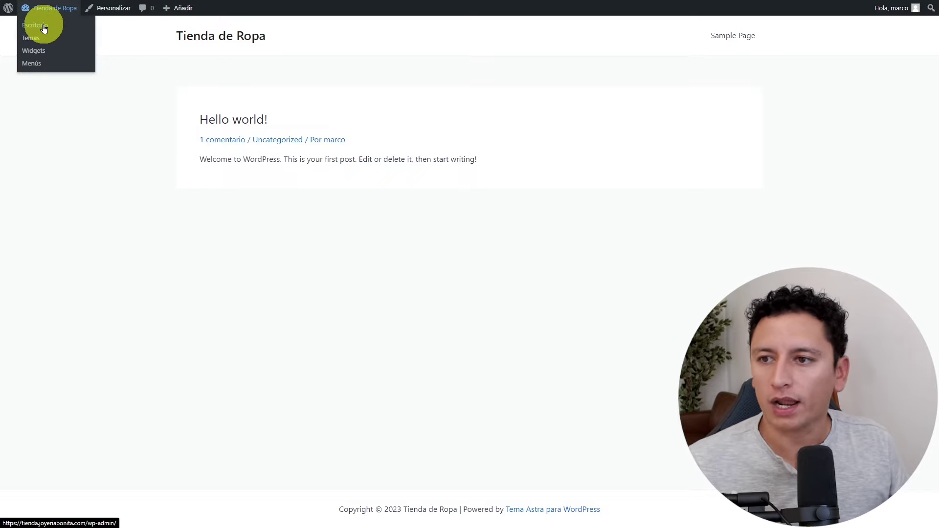
Open the Astra dashboard's Starter Templates getting-started page.
mouse_move(19, 159)
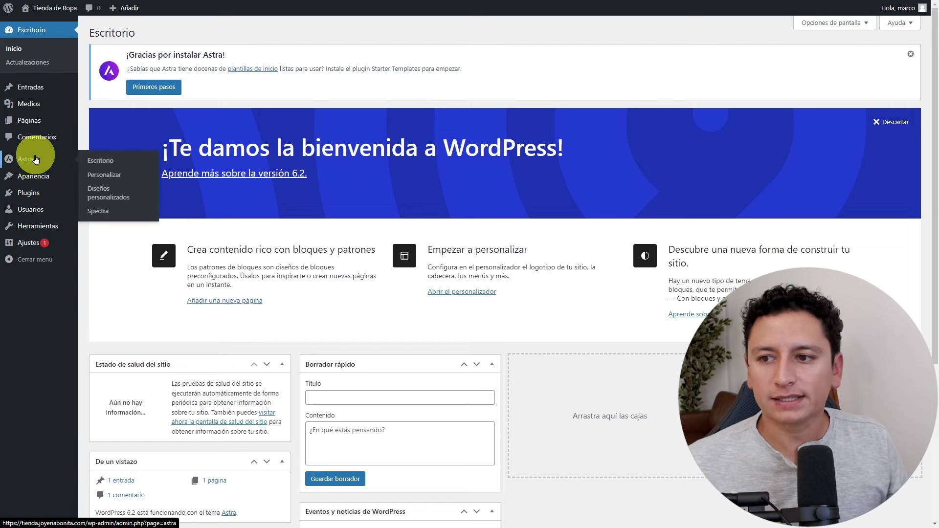
click(106, 163)
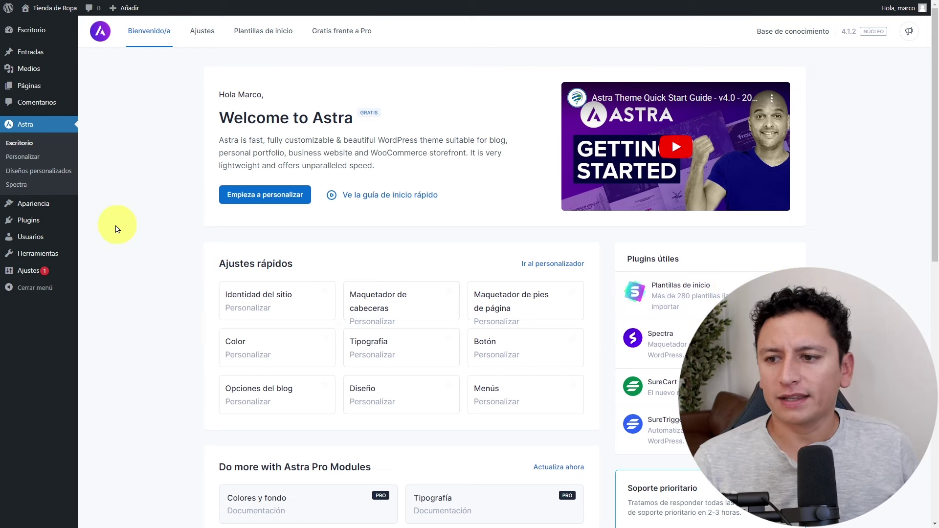
mouse_move(59, 225)
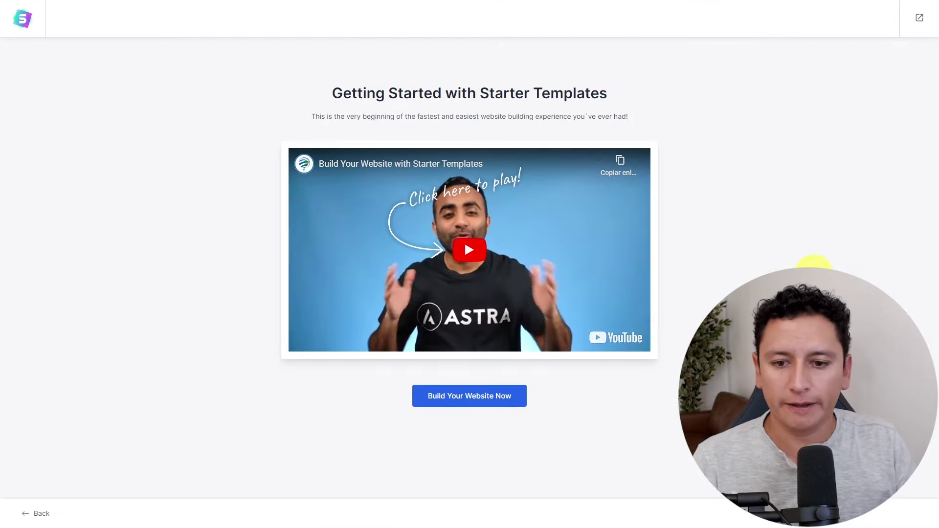
Exit Starter Templates to the dashboard and check the installed plugins list.
click(925, 21)
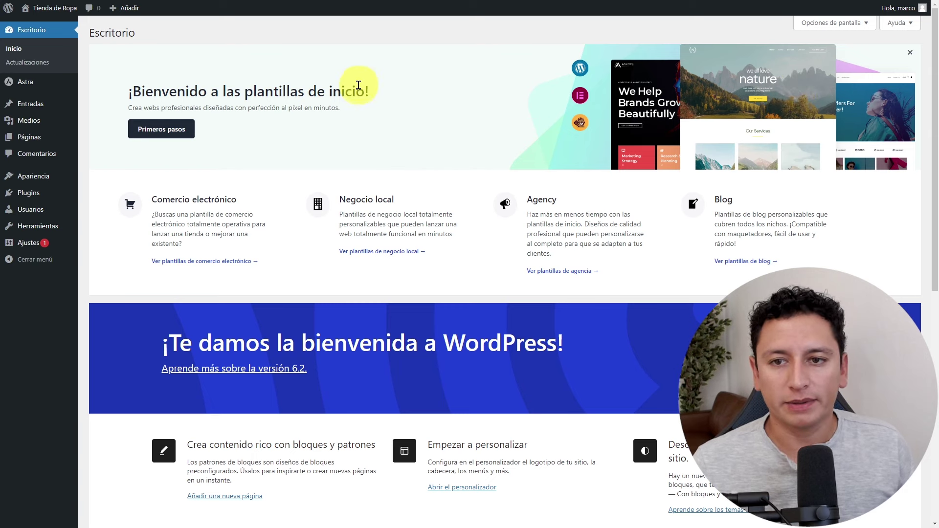
drag(360, 81, 227, 93)
mouse_move(42, 193)
click(97, 200)
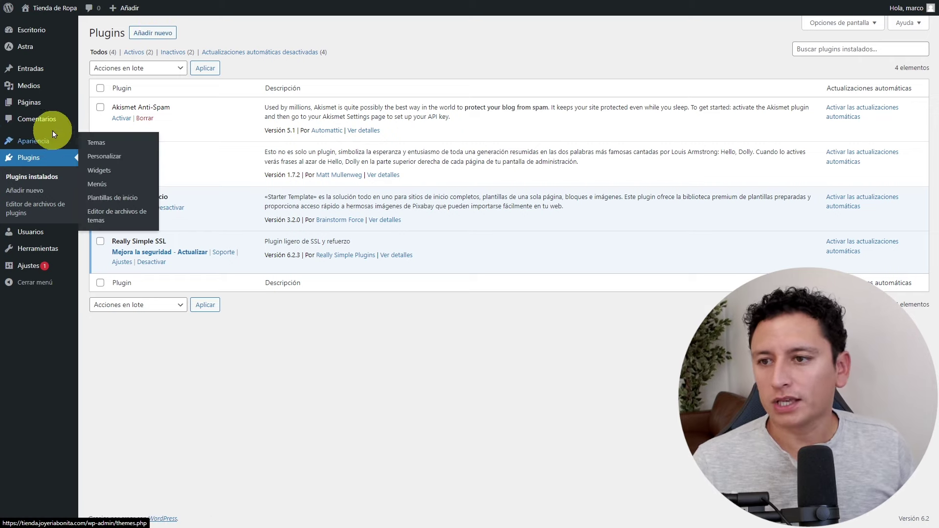
Go to Astra > Escritorio > Plantillas de inicio and begin building the website.
mouse_move(30, 47)
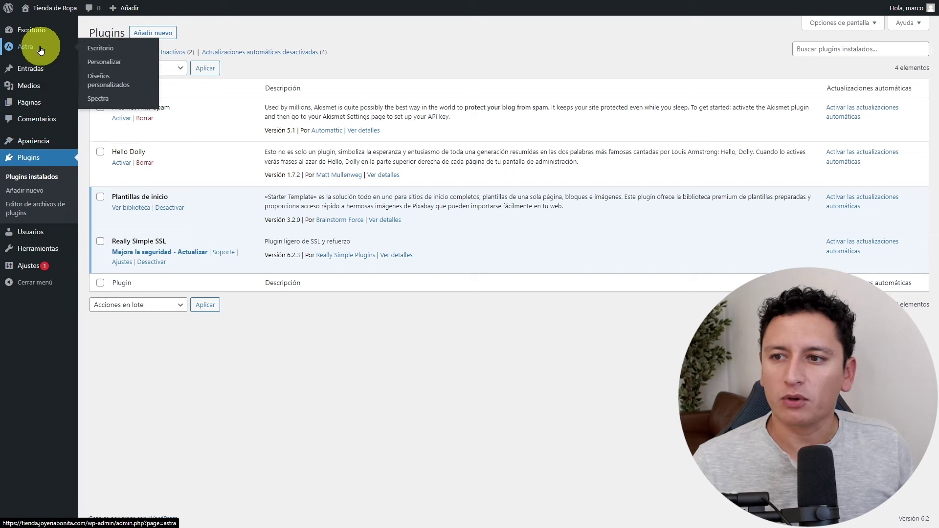
click(101, 51)
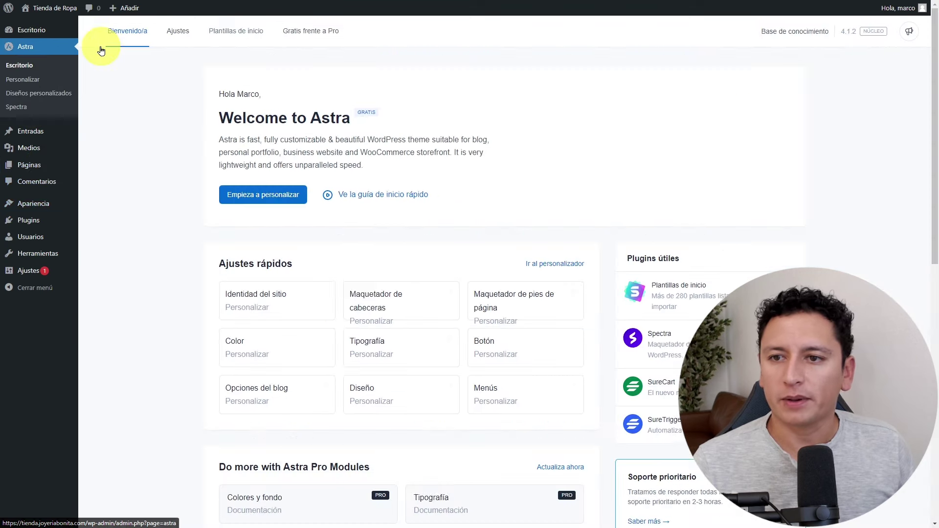
click(258, 34)
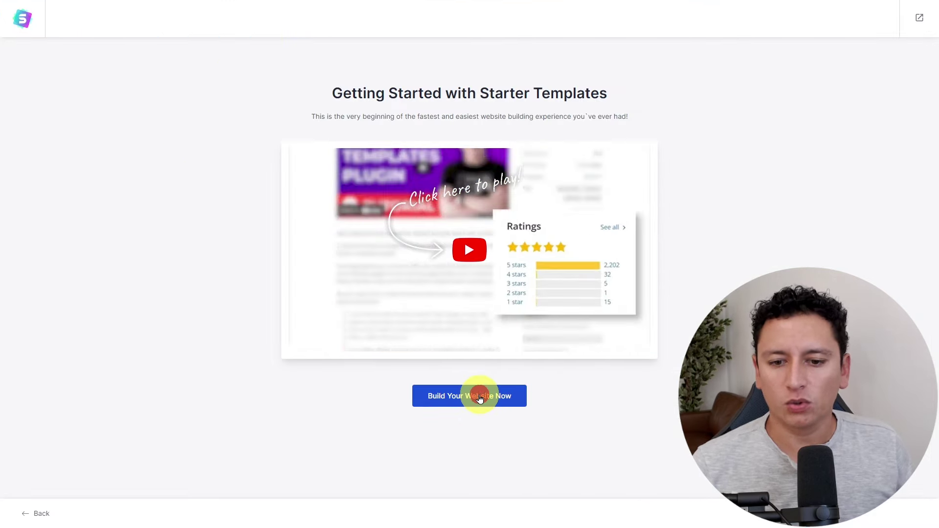
click(479, 397)
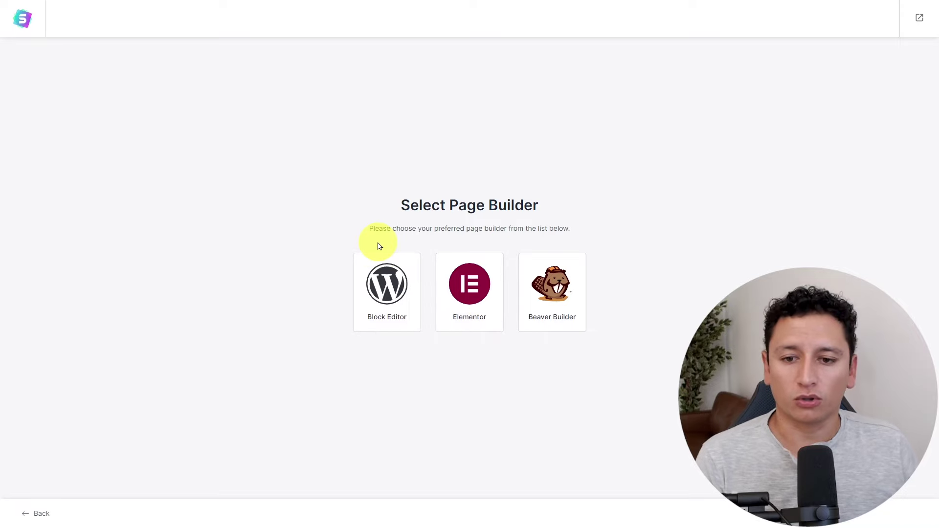
Choose the Block Editor as page builder and browse its starter templates.
click(388, 285)
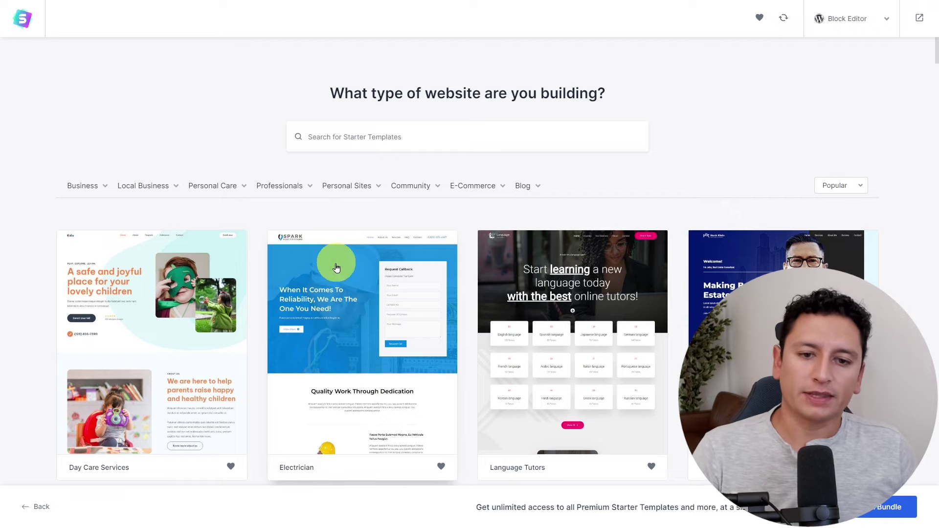
scroll(434, 260, down, 15)
scroll(434, 260, down, 2)
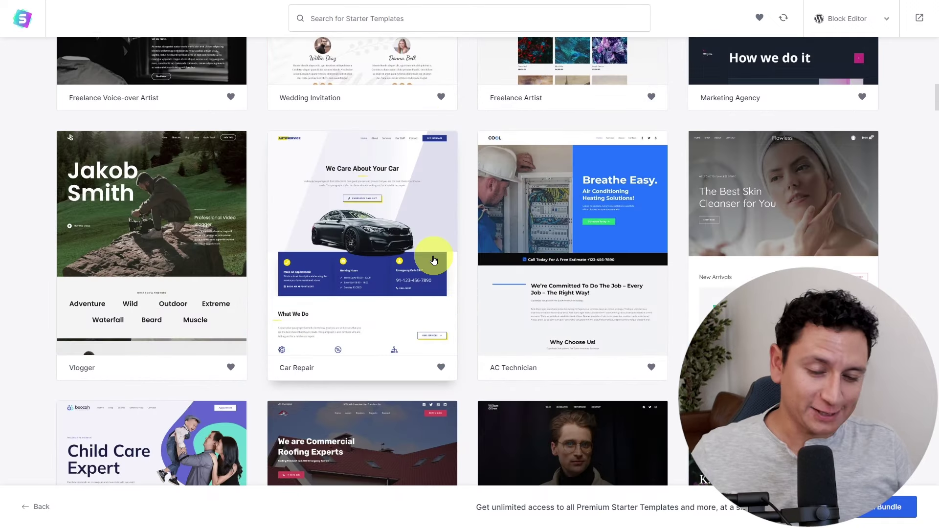
scroll(434, 260, down, 3)
scroll(434, 260, down, 8)
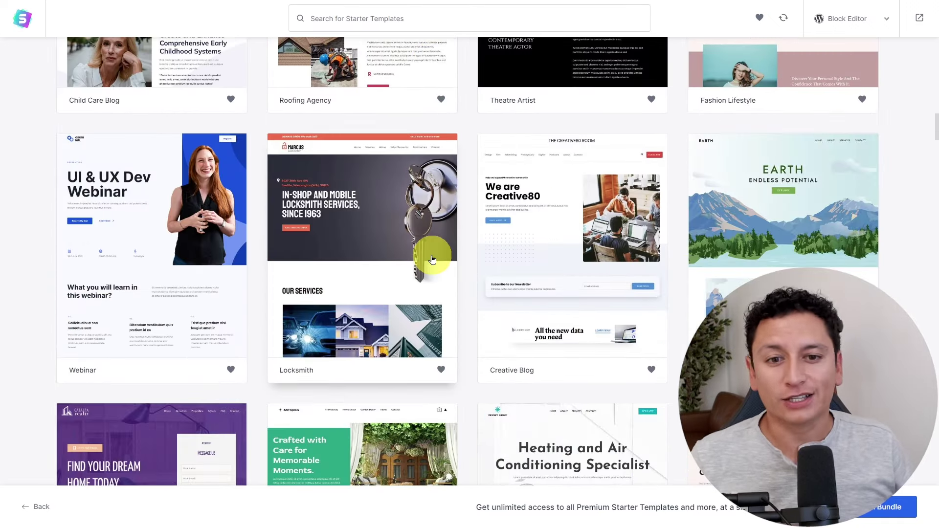
scroll(479, 298, up, 20)
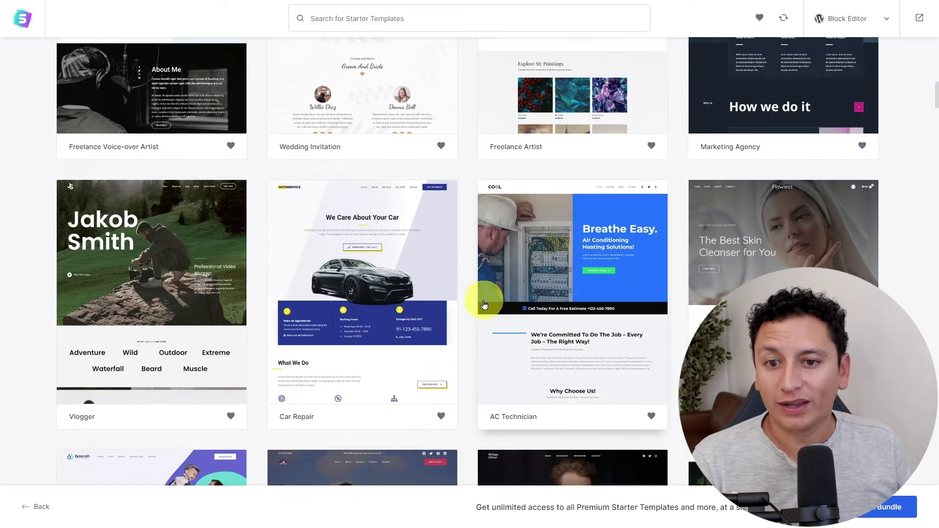
scroll(487, 309, up, 5)
Switch the template gallery to Elementor, then back to Block Editor templates.
click(887, 18)
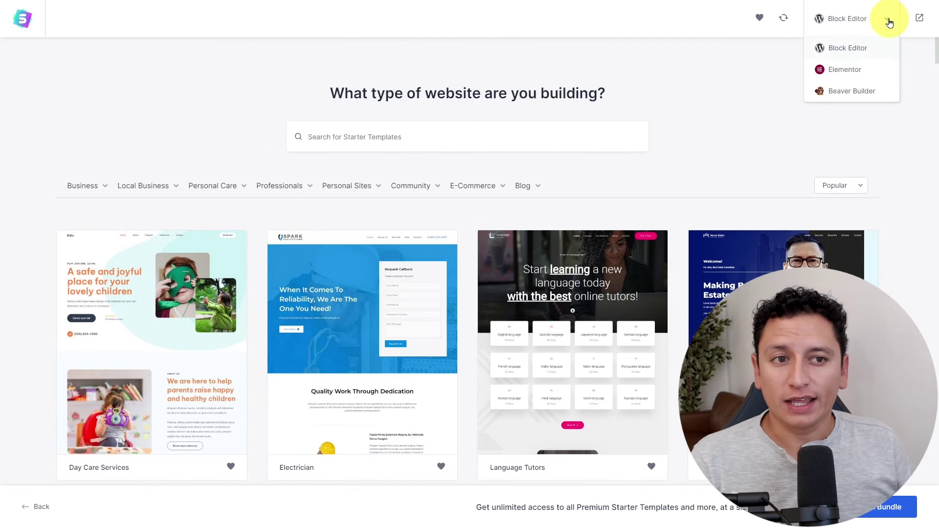
click(839, 70)
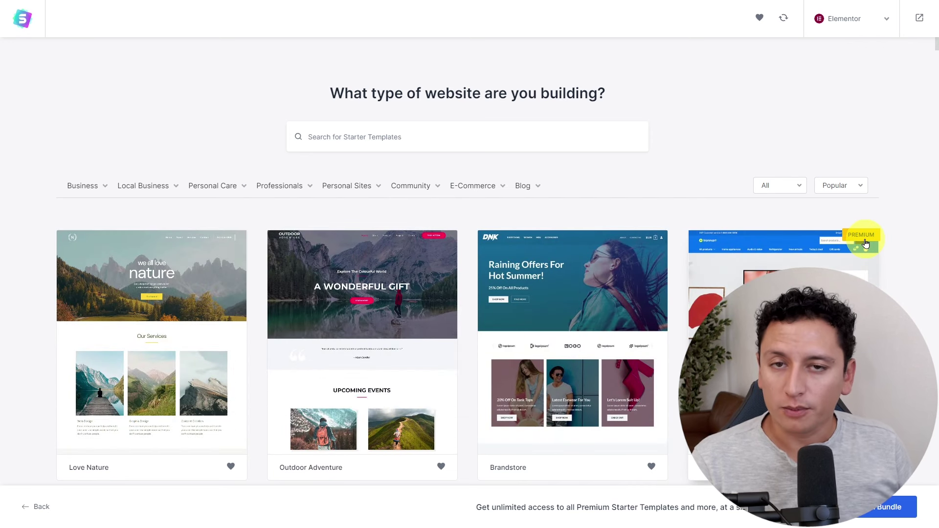
click(874, 19)
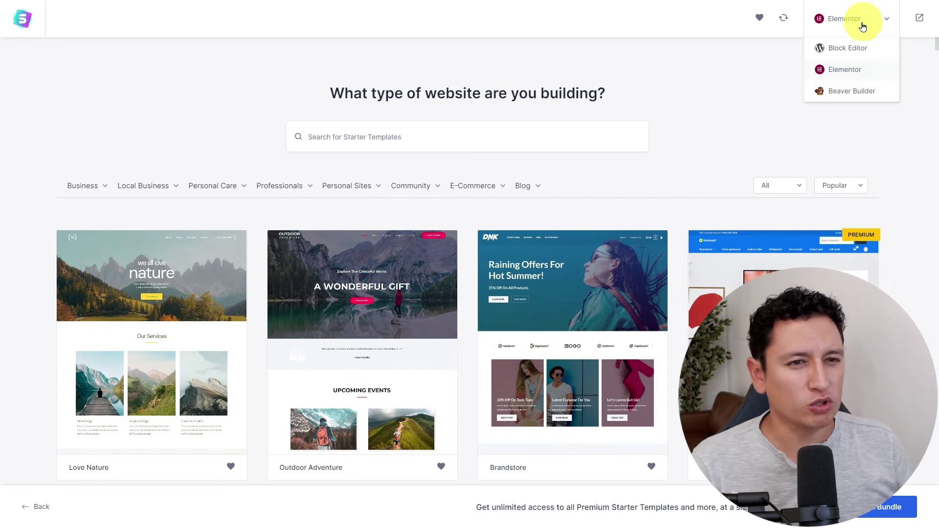
click(843, 49)
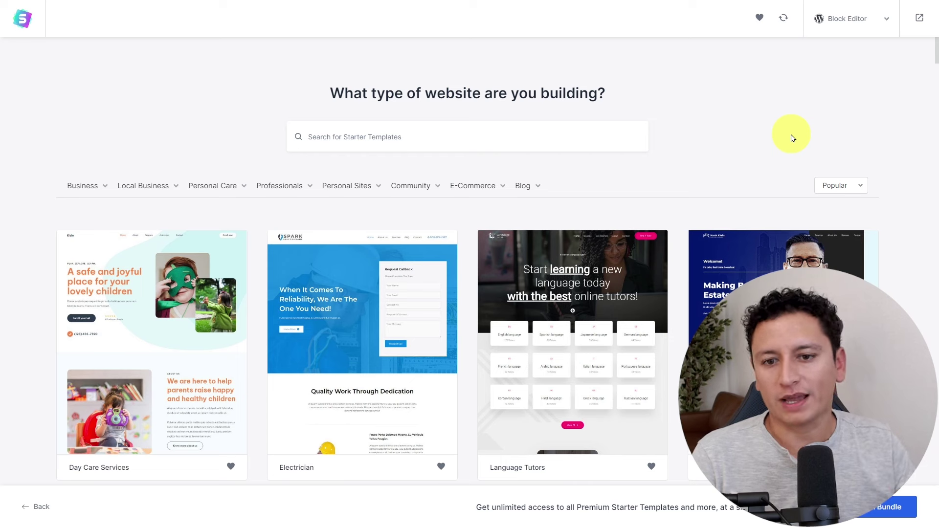
scroll(405, 267, down, 20)
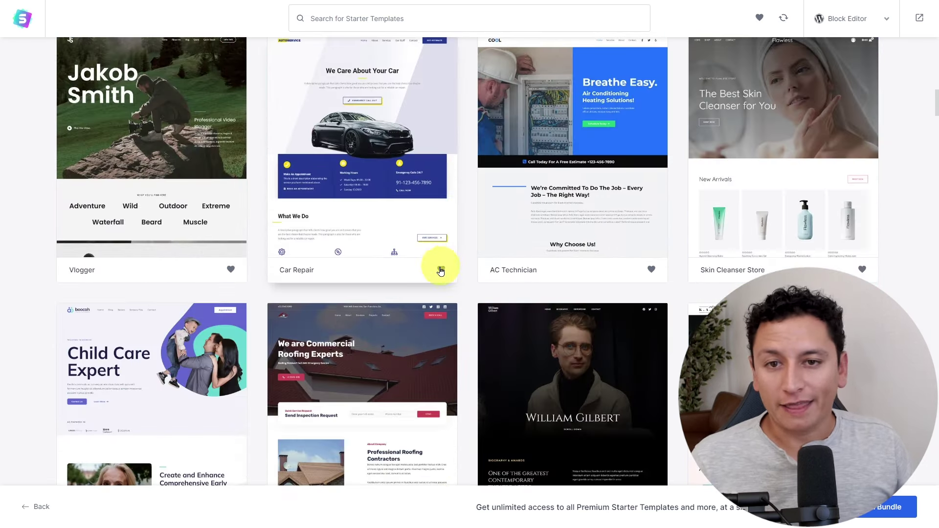
scroll(443, 272, up, 20)
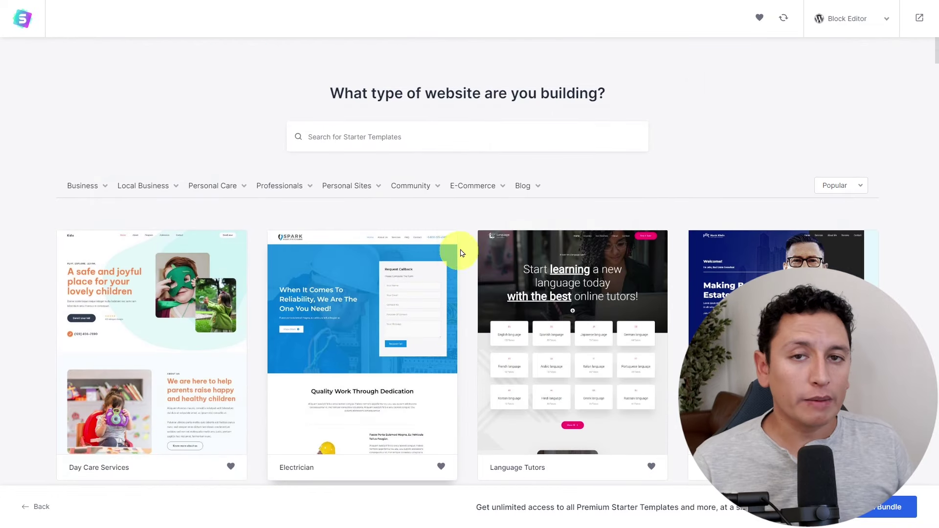
mouse_move(496, 193)
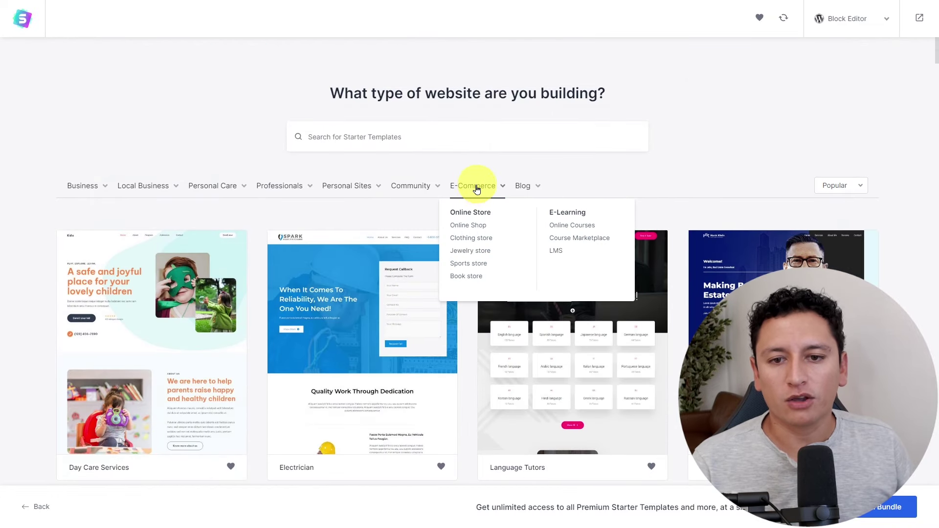
Filter templates to E-Commerce and browse designs like Skin Cleanser Store and Cycle Shop.
click(479, 190)
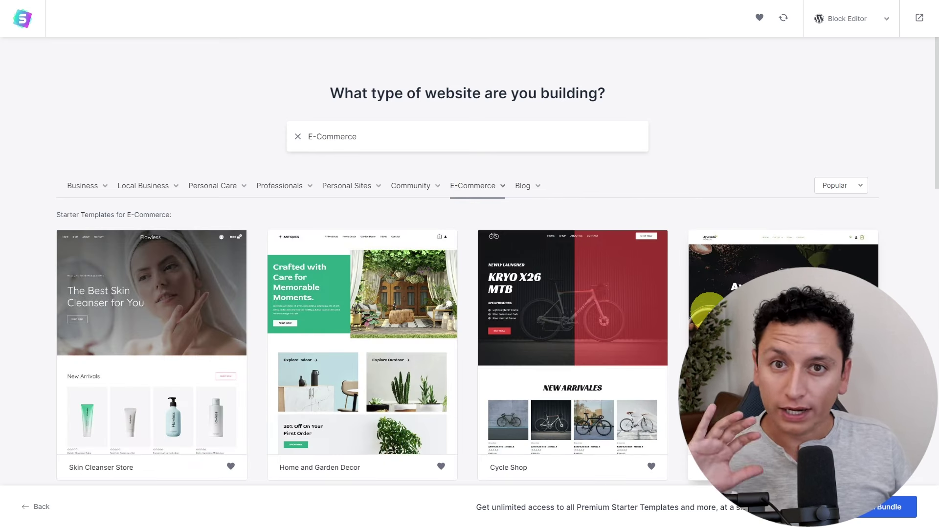
scroll(692, 206, down, 10)
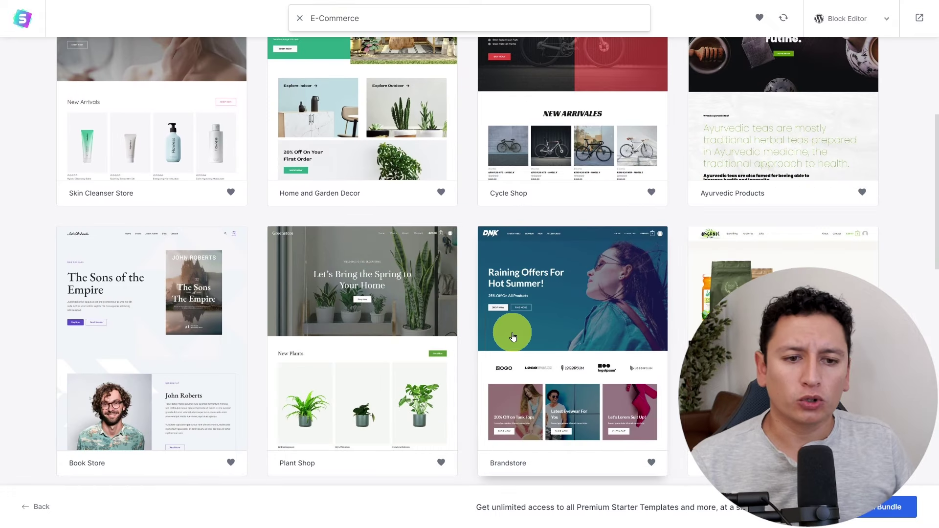
scroll(668, 331, up, 5)
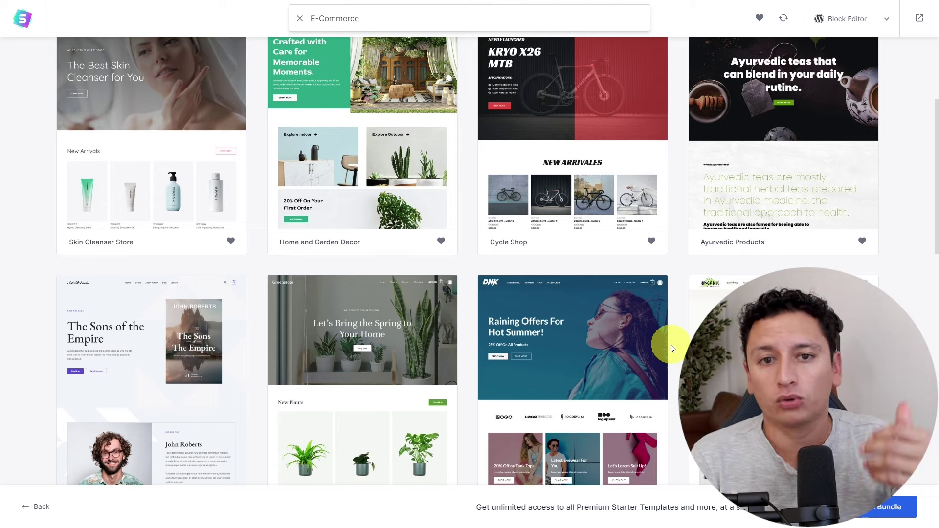
click(598, 324)
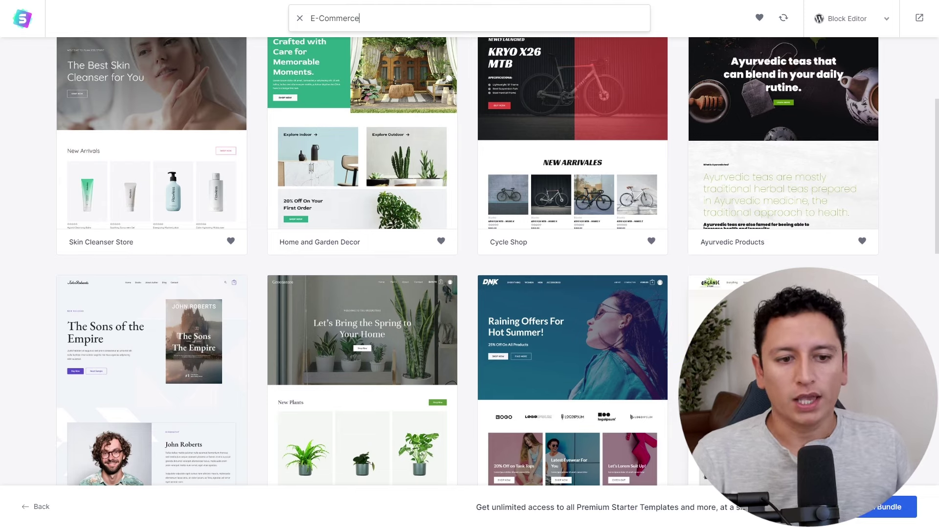
scroll(498, 261, down, 3)
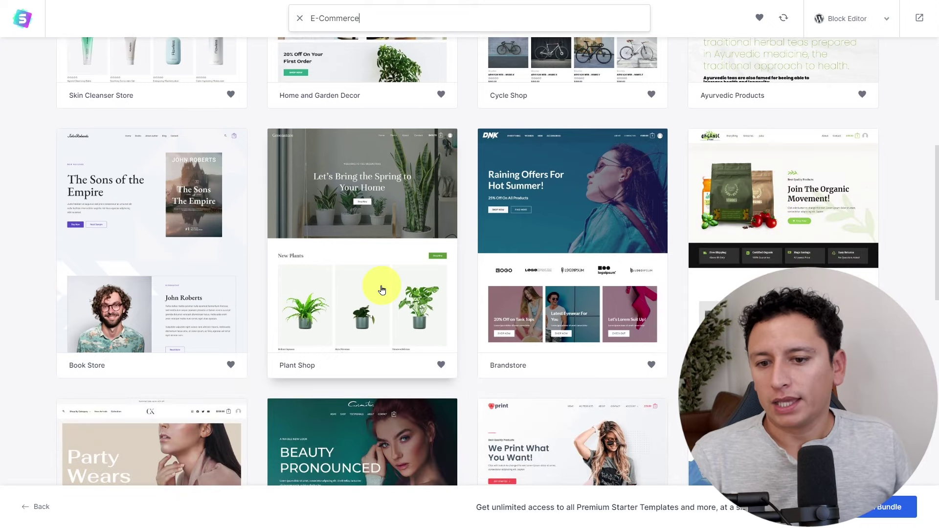
scroll(383, 289, down, 4)
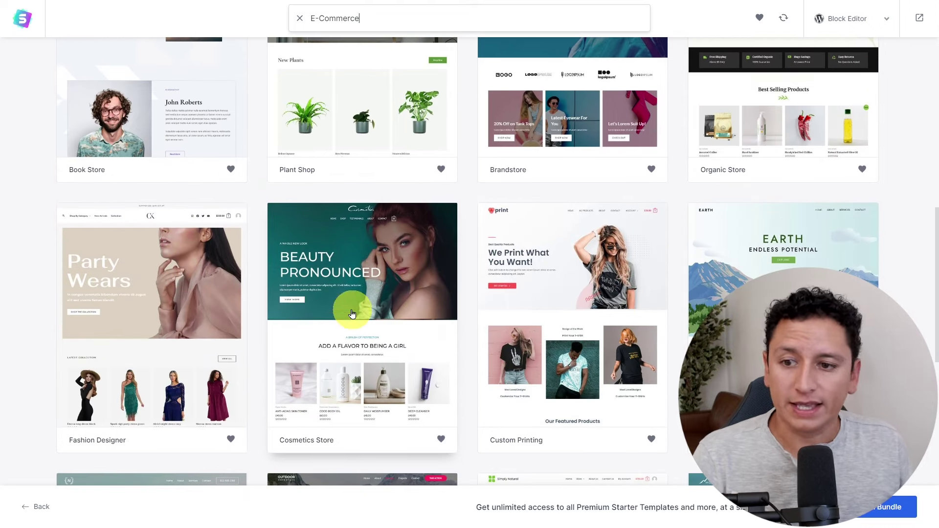
scroll(385, 373, up, 10)
scroll(387, 370, up, 2)
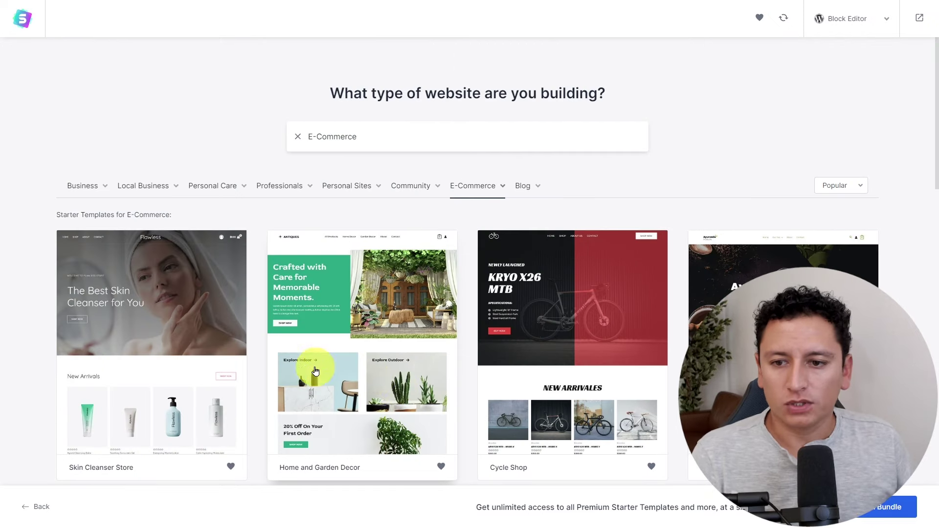
scroll(292, 279, down, 2)
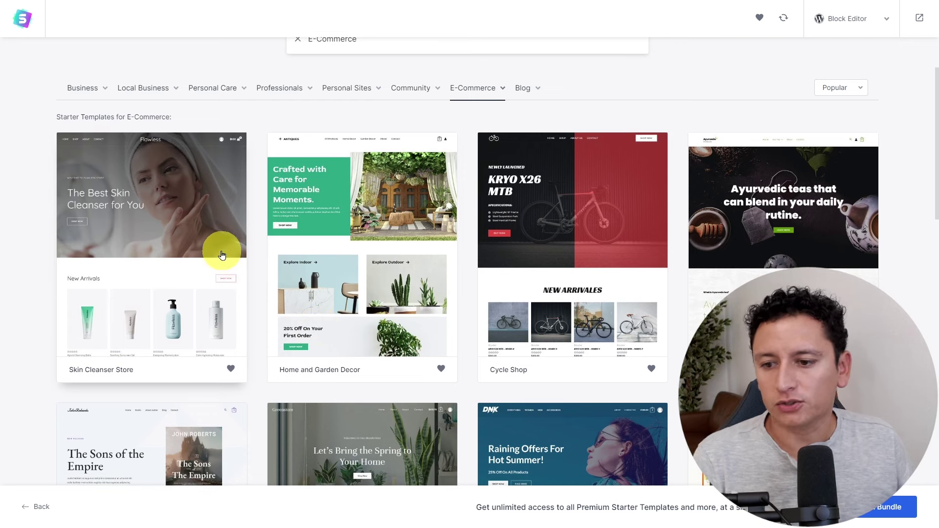
Open Skin Cleanser Store, skip the logo, keep default colours and fonts, and start building.
click(137, 258)
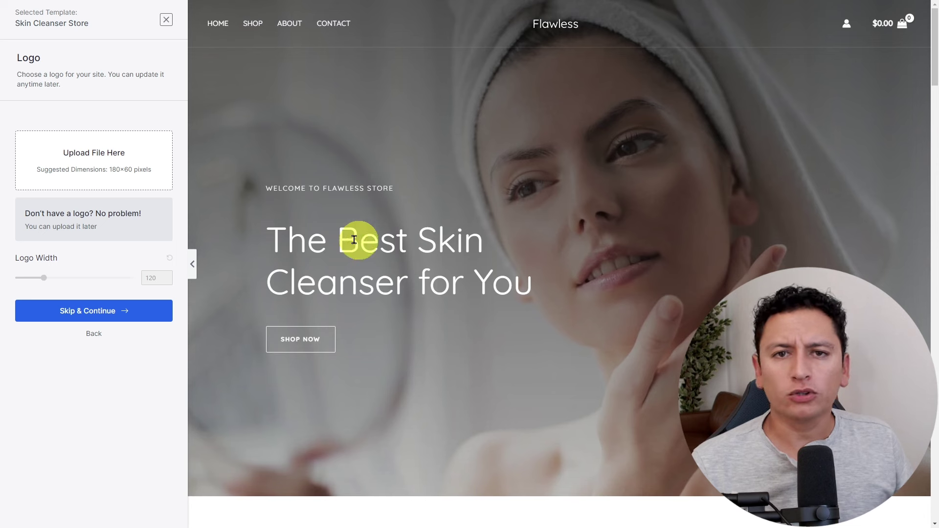
click(123, 325)
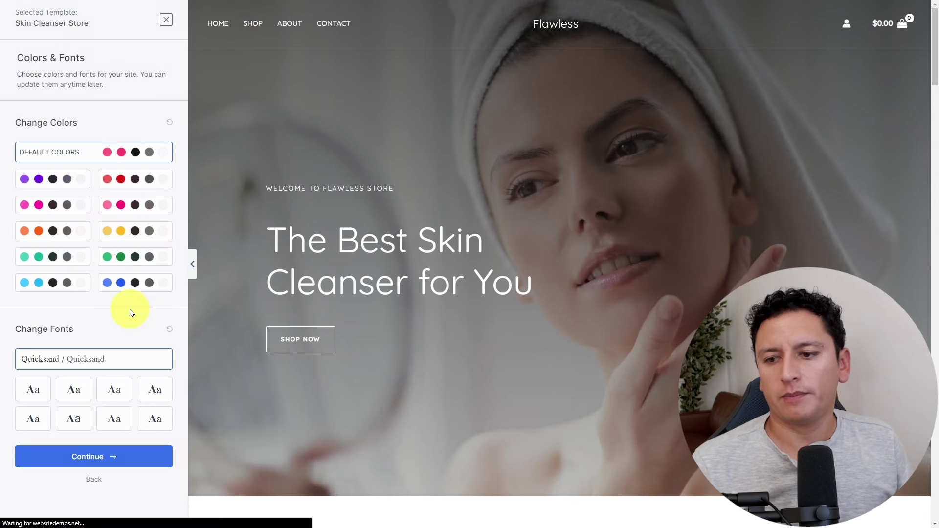
click(126, 460)
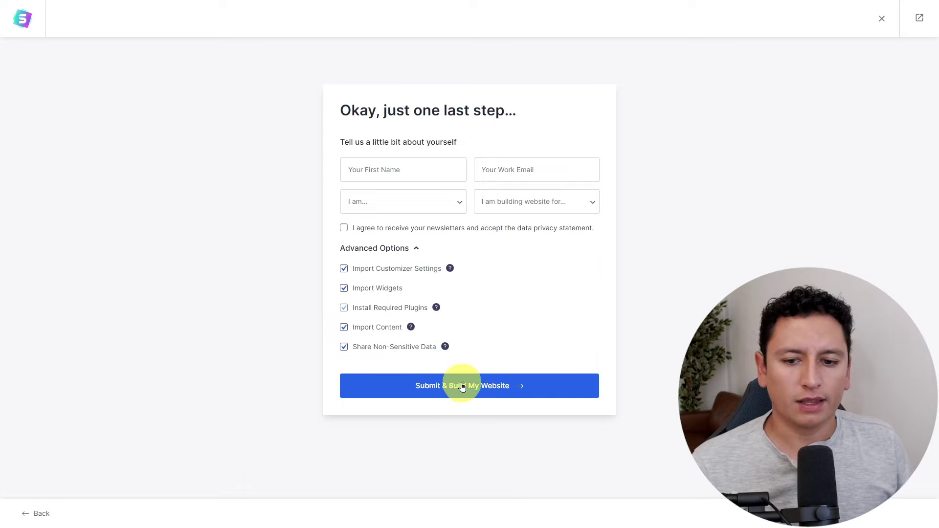
click(501, 389)
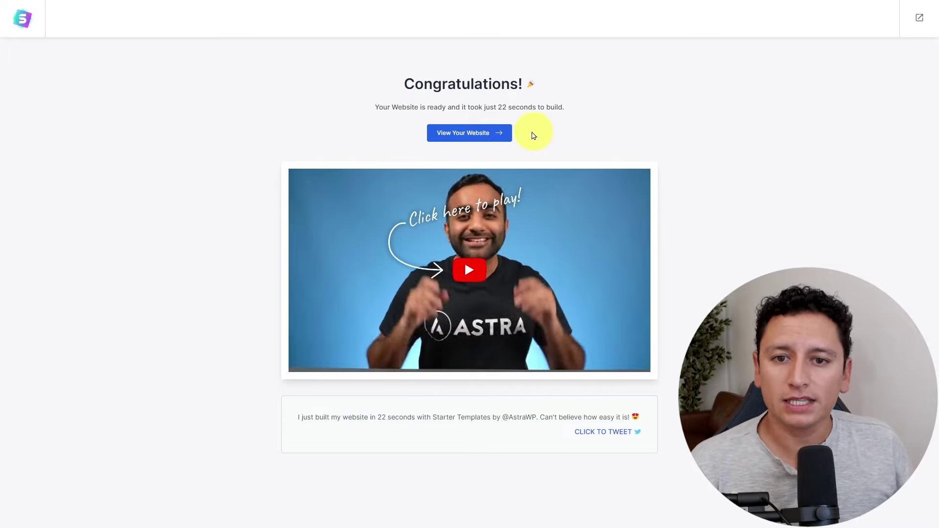
Browse the live Flawless store homepage, then its About and Contact pages.
click(485, 136)
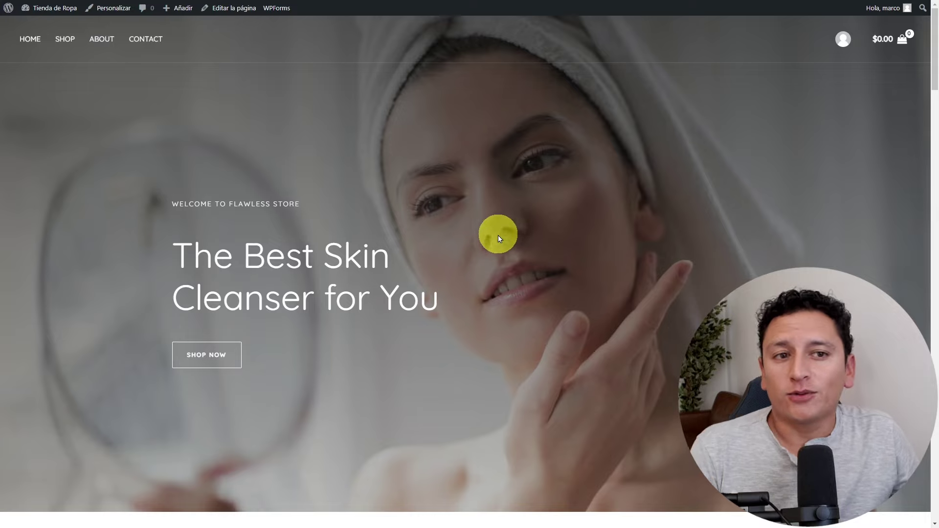
scroll(472, 229, down, 10)
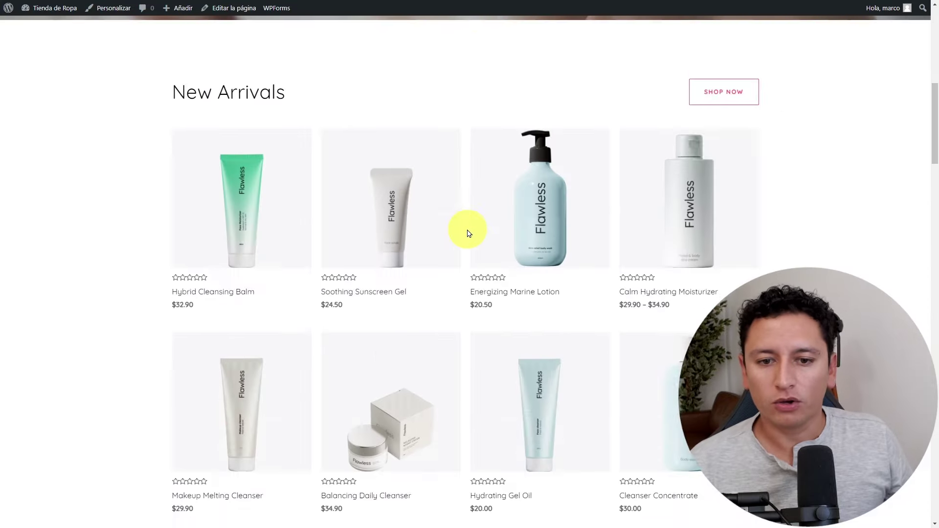
scroll(467, 233, down, 15)
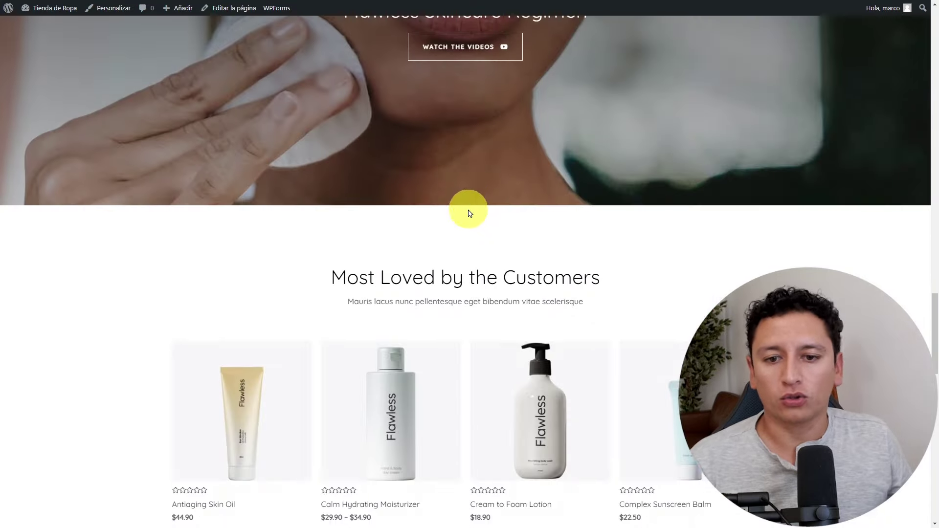
scroll(468, 213, down, 10)
drag(935, 396, 926, 34)
click(99, 40)
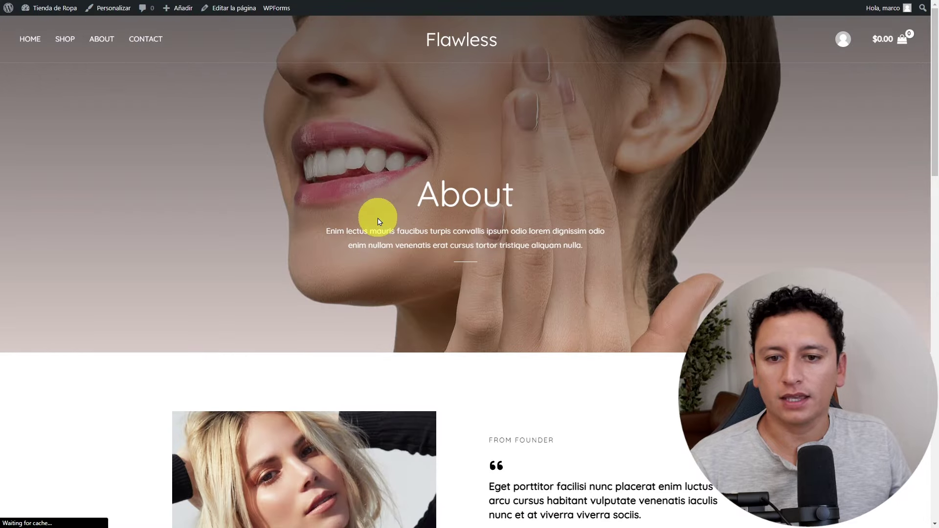
click(149, 47)
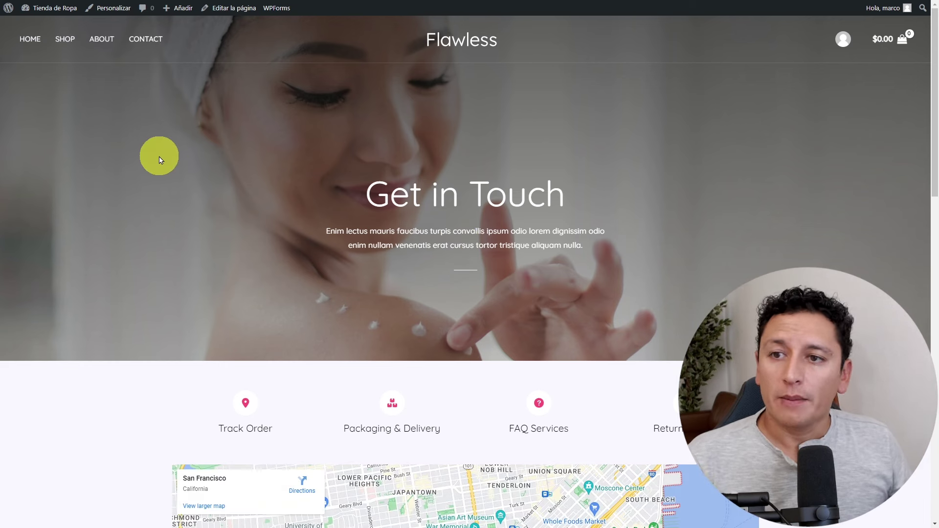
From the admin dashboard, go to Plugins > Añadir nuevo and search for woocommerce.
mouse_move(50, 13)
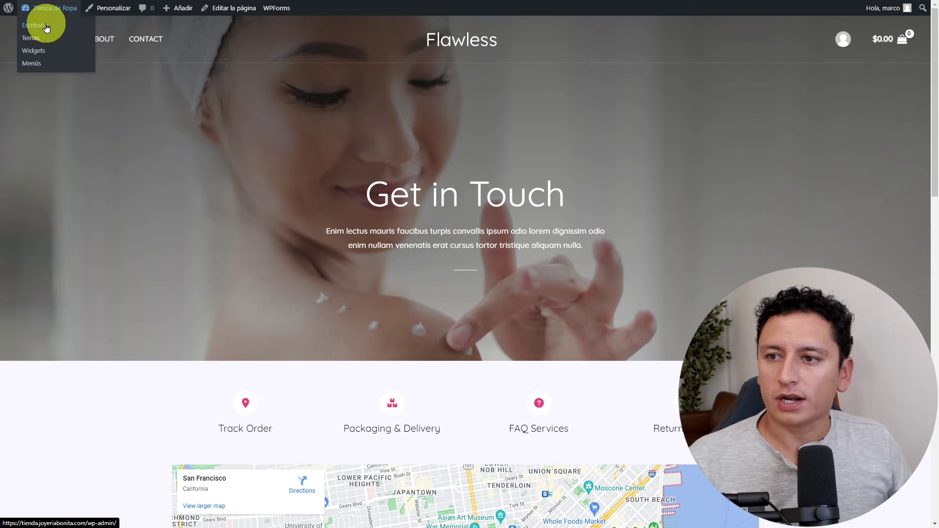
click(42, 28)
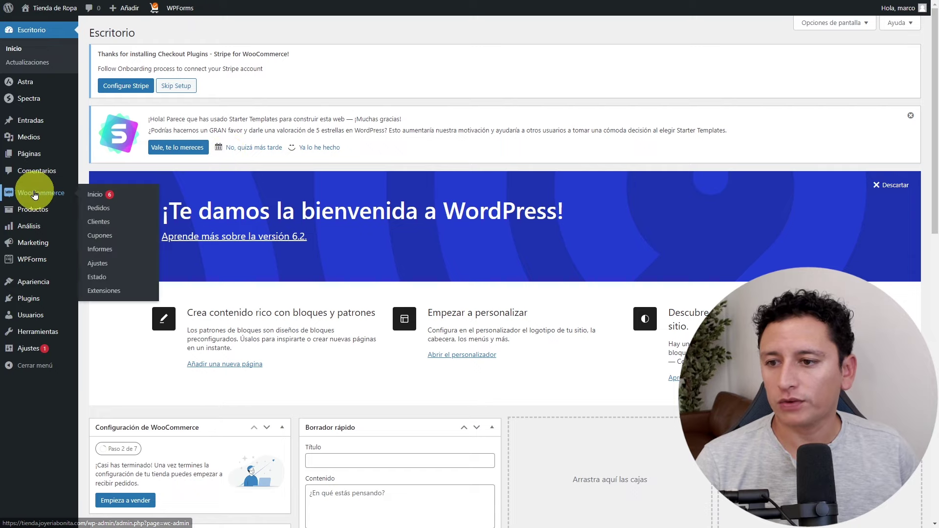
mouse_move(14, 198)
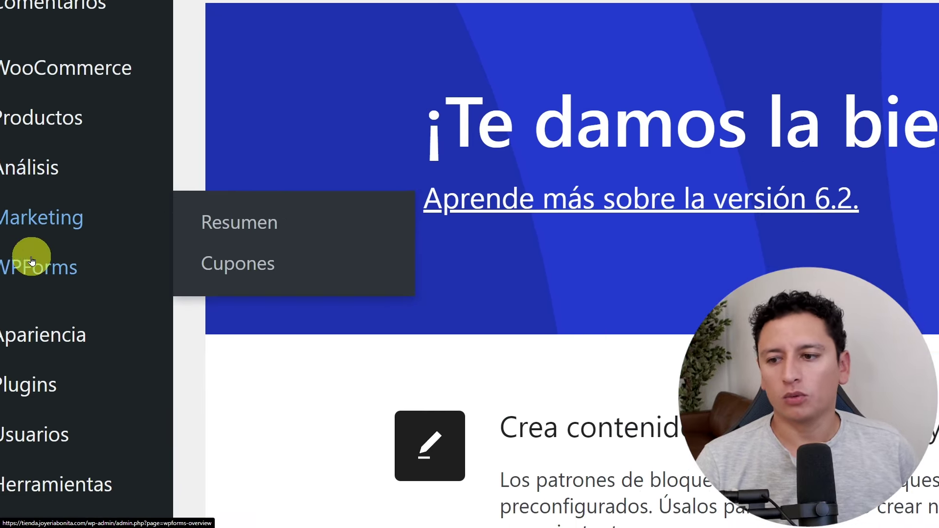
mouse_move(57, 215)
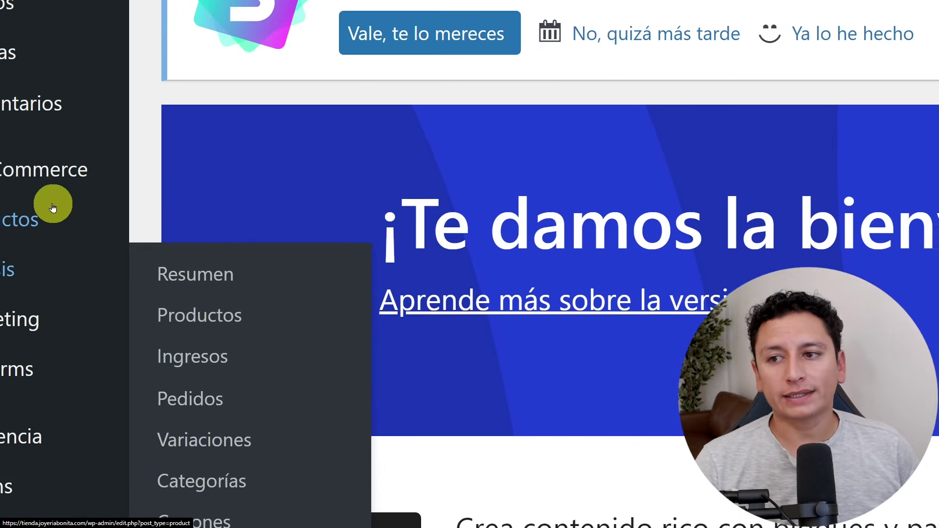
mouse_move(13, 115)
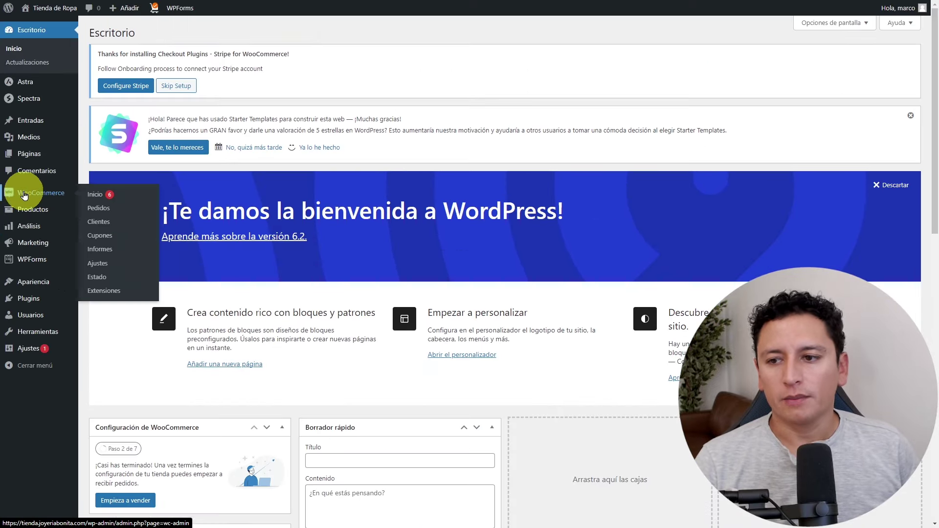
mouse_move(118, 315)
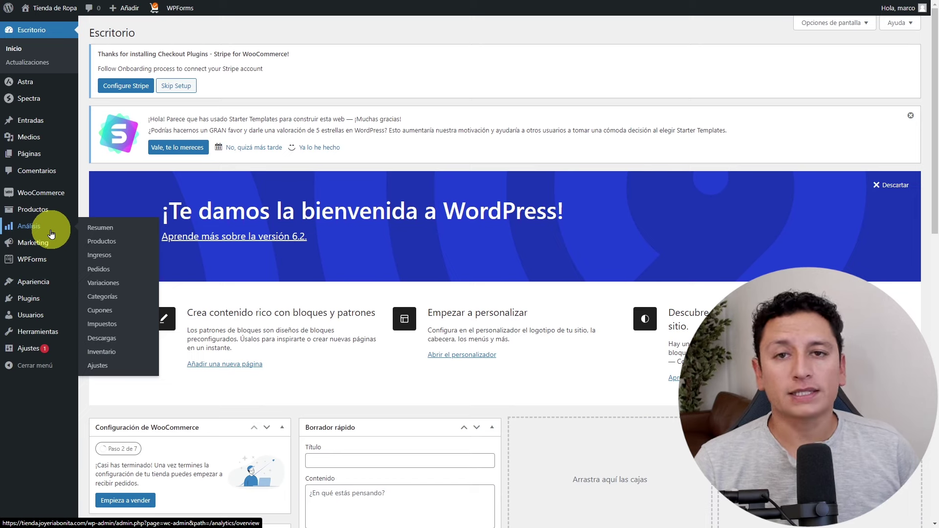
click(42, 299)
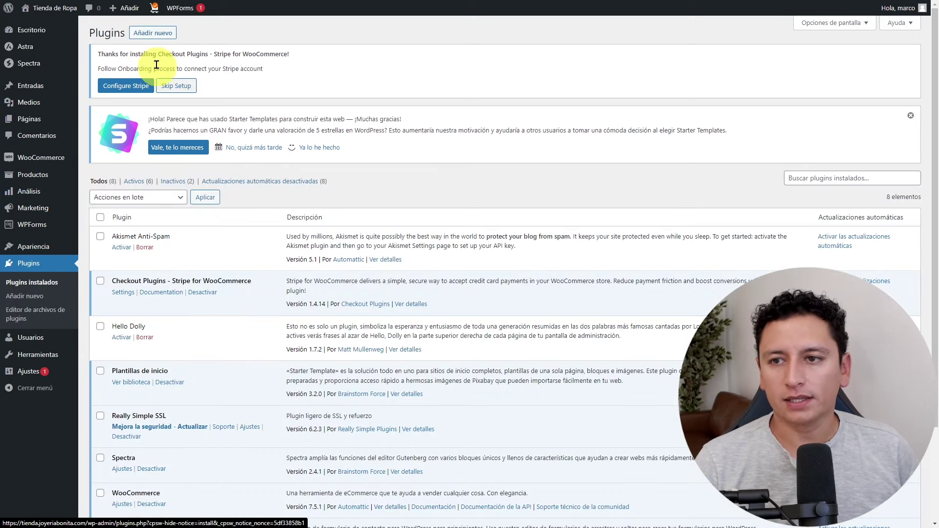
click(149, 34)
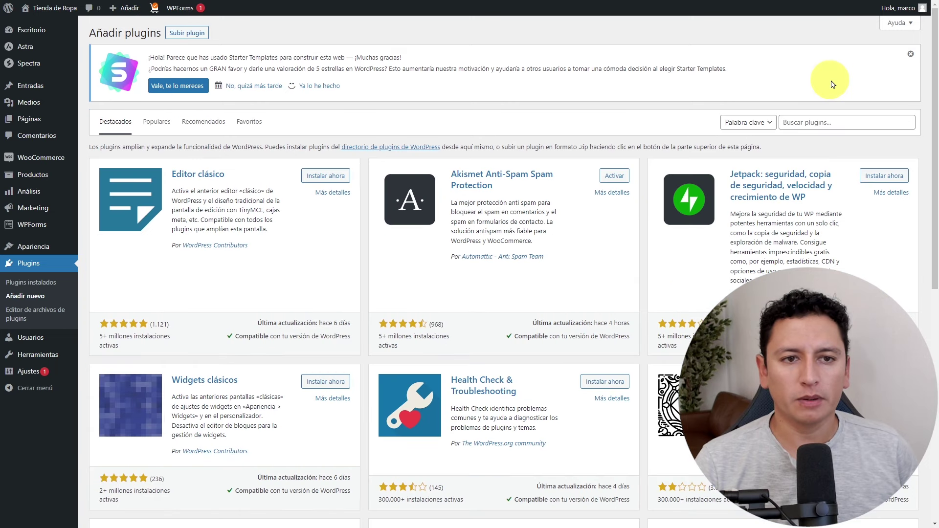
click(839, 122)
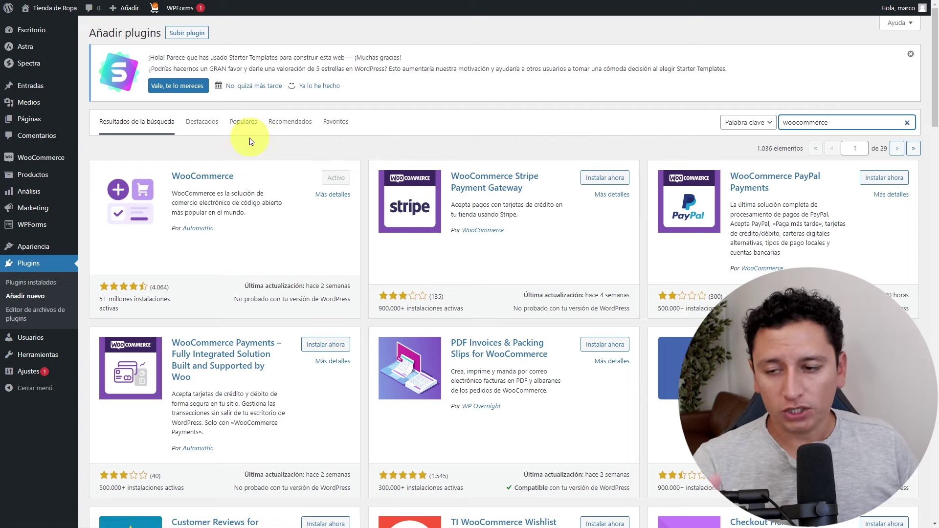
mouse_move(56, 159)
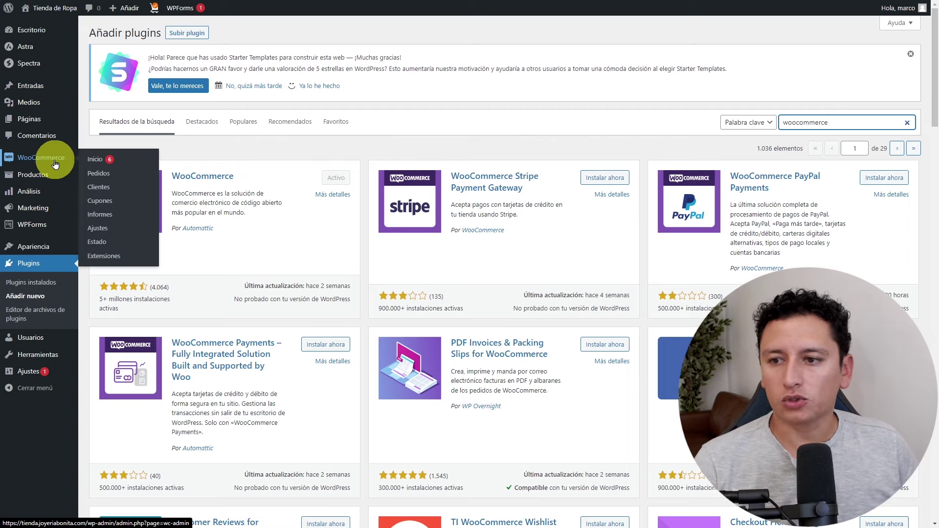
Run the WooCommerce setup past store details with the Moda sector and only Productos físicos.
click(99, 161)
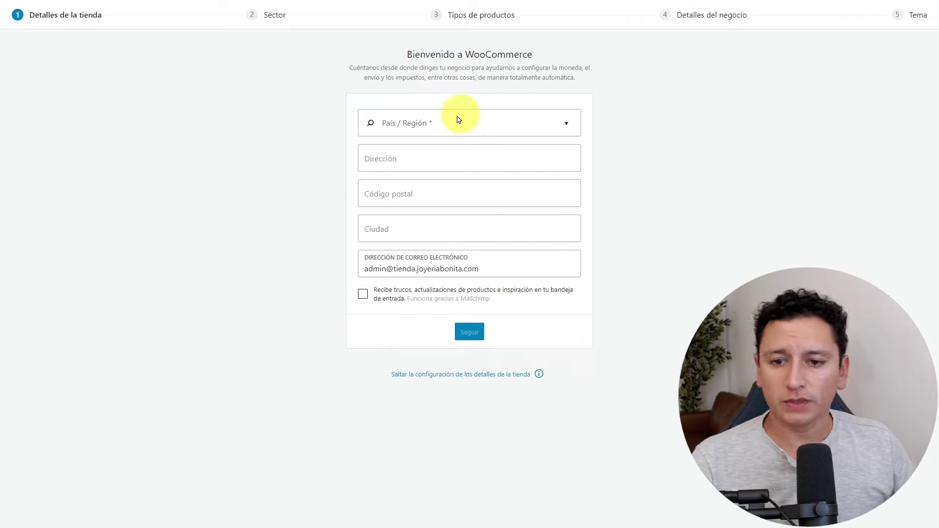
click(480, 329)
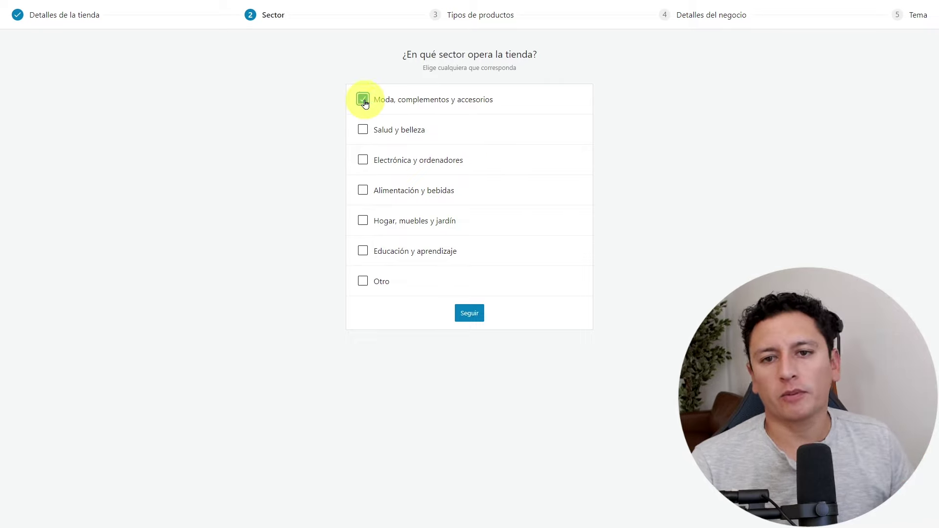
click(469, 313)
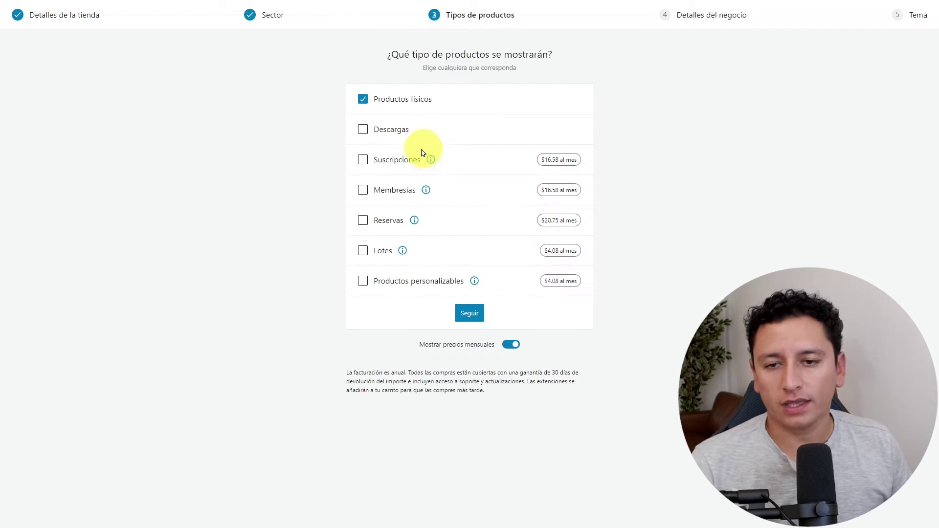
click(363, 129)
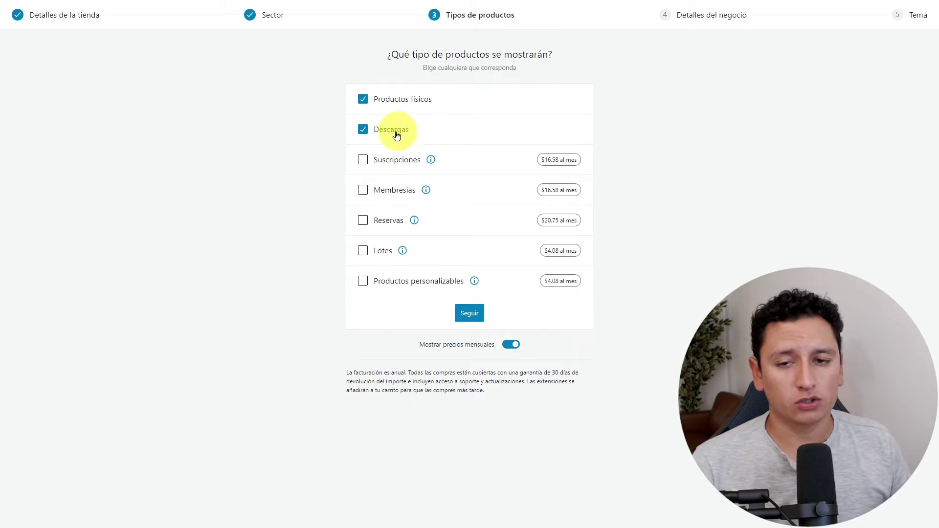
click(363, 129)
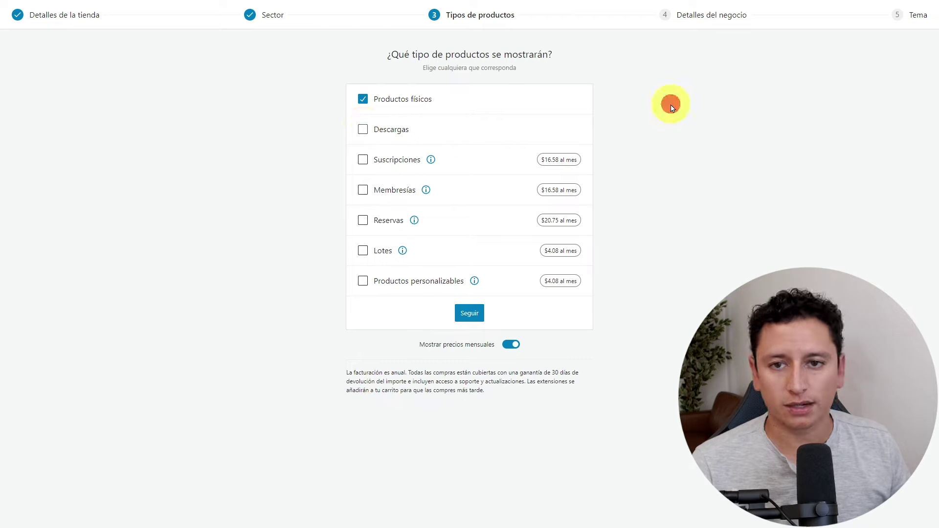
click(470, 317)
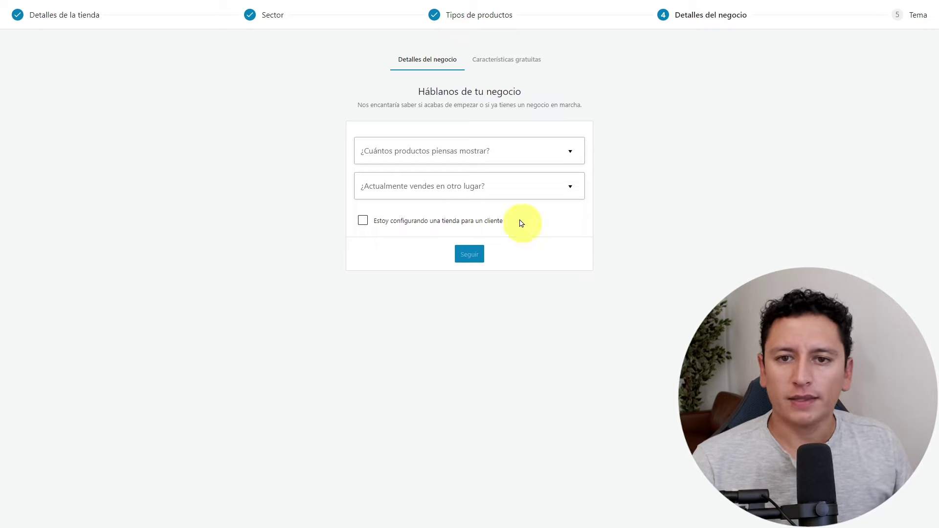
Answer the business details with 1 - 10 products and No to selling elsewhere.
click(568, 151)
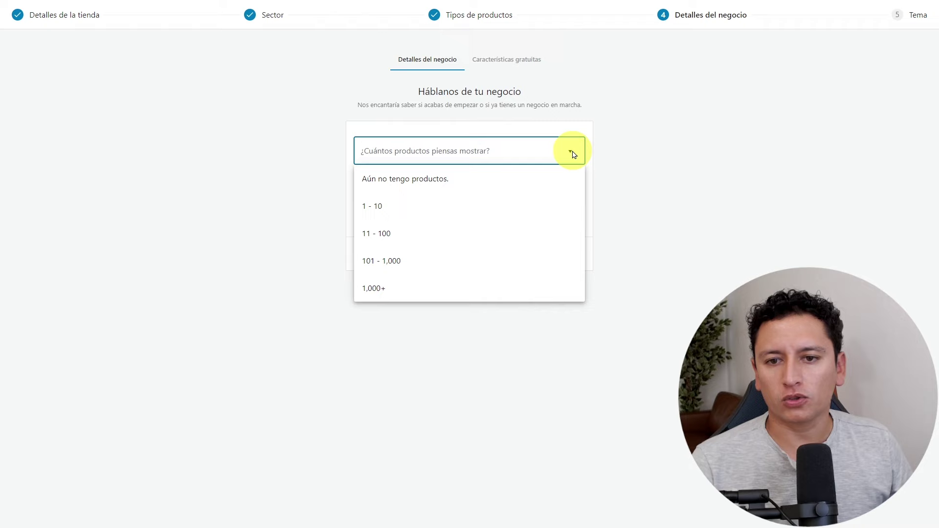
click(439, 217)
click(468, 190)
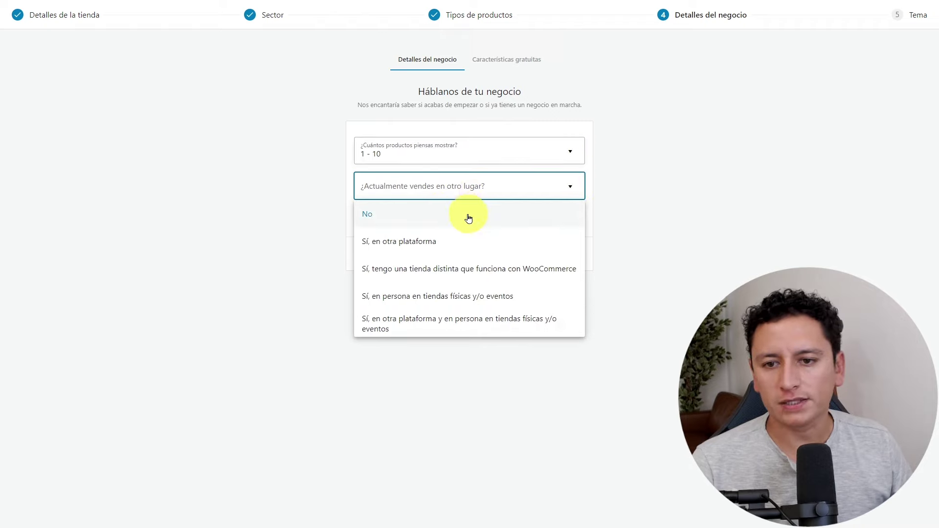
click(469, 217)
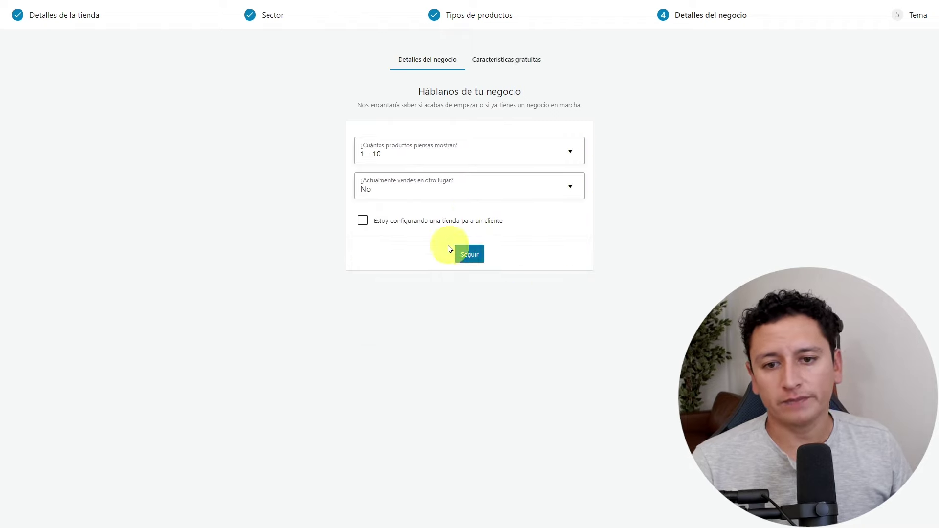
click(473, 255)
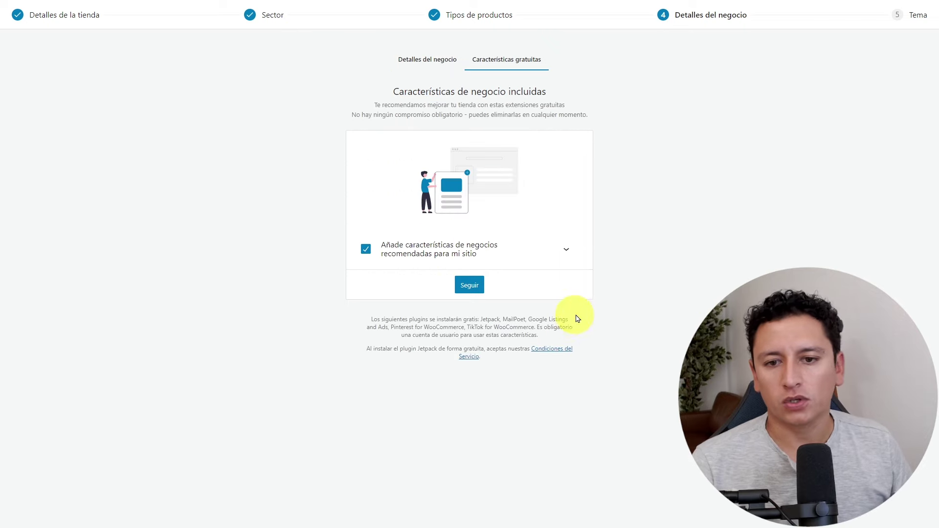
Decline the recommended free plugins and finish setup keeping the current theme.
click(566, 249)
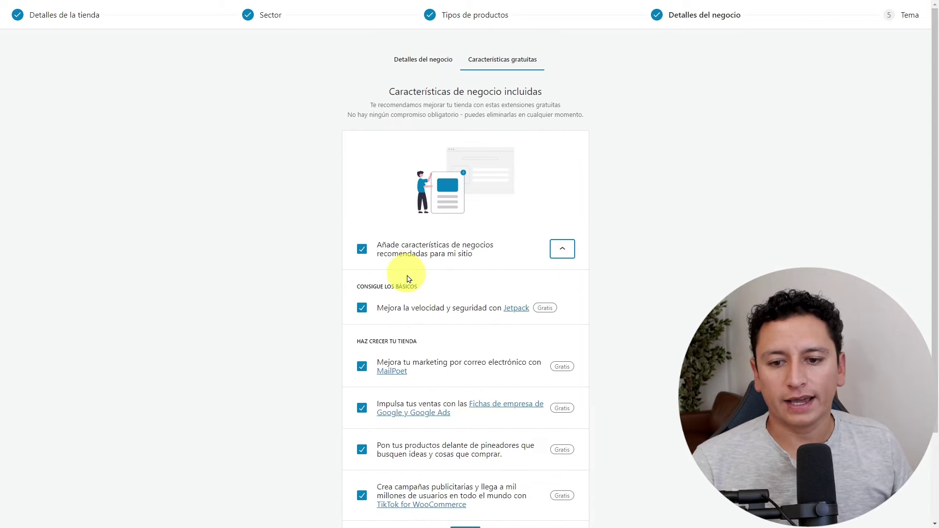
click(562, 252)
click(366, 249)
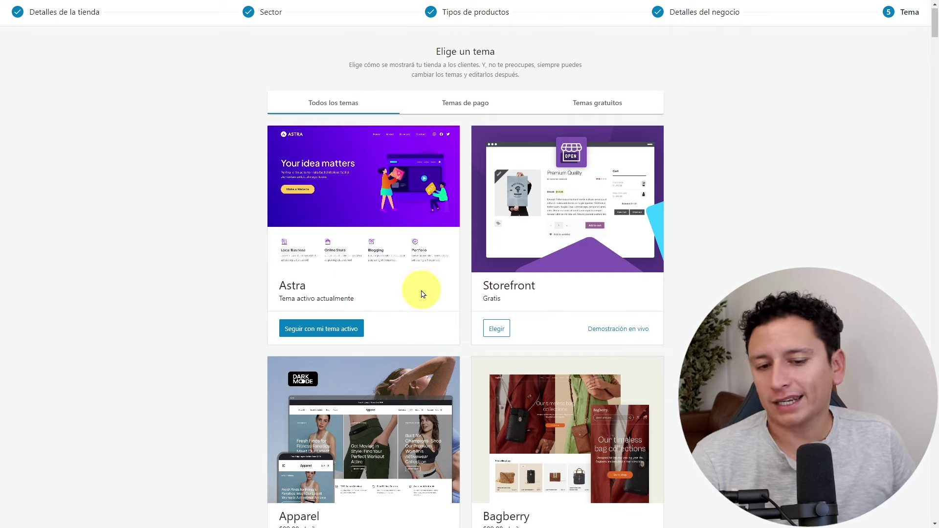
scroll(424, 290, down, 20)
scroll(432, 302, down, 20)
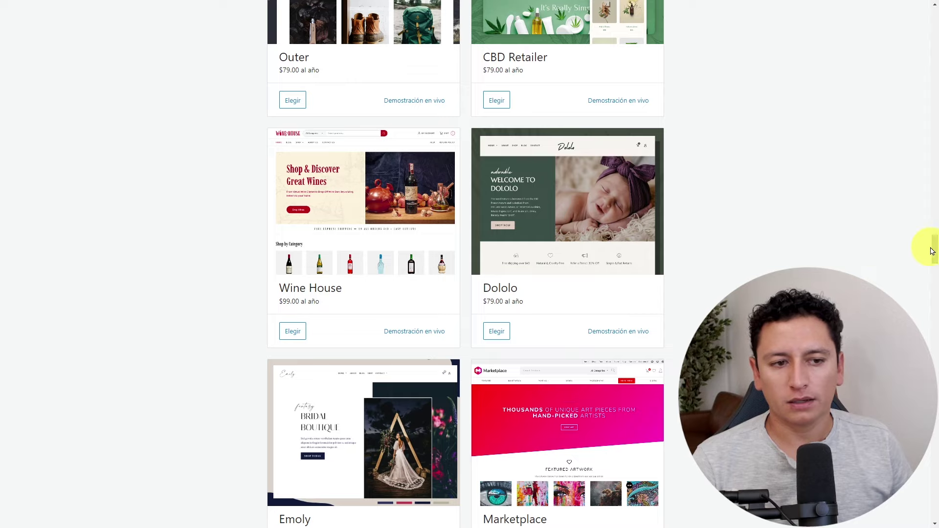
drag(932, 251, 922, 13)
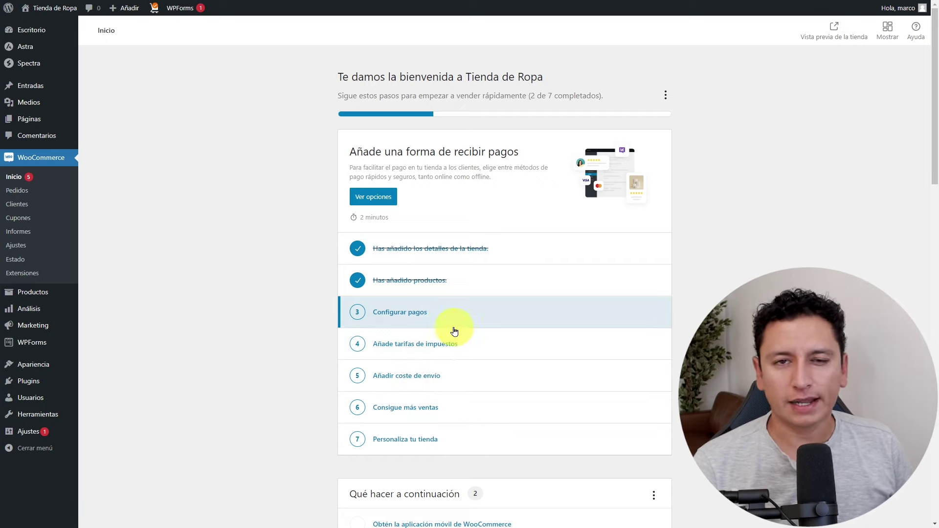
click(16, 245)
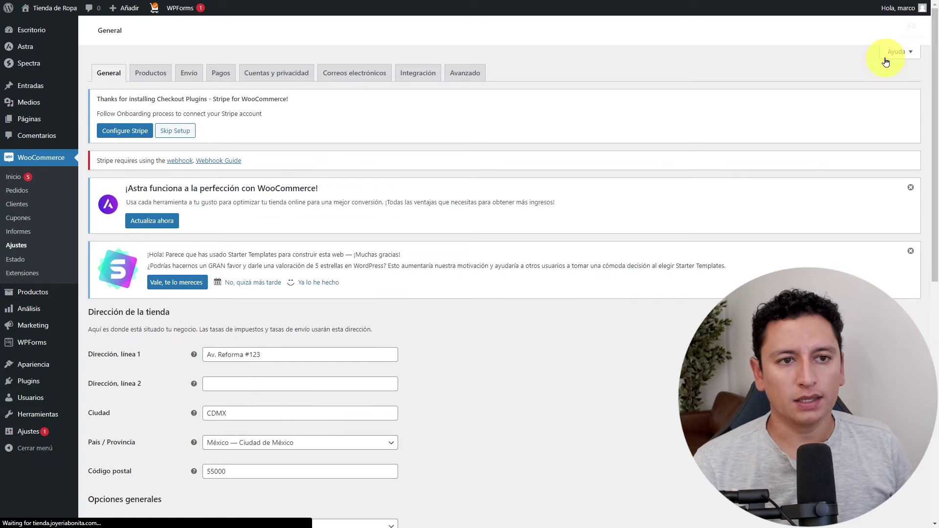
click(898, 51)
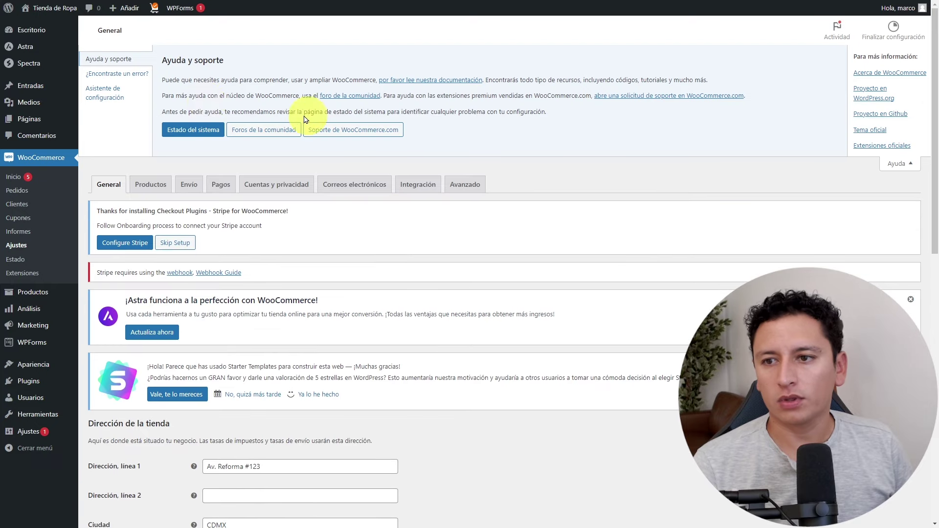
click(102, 93)
click(100, 115)
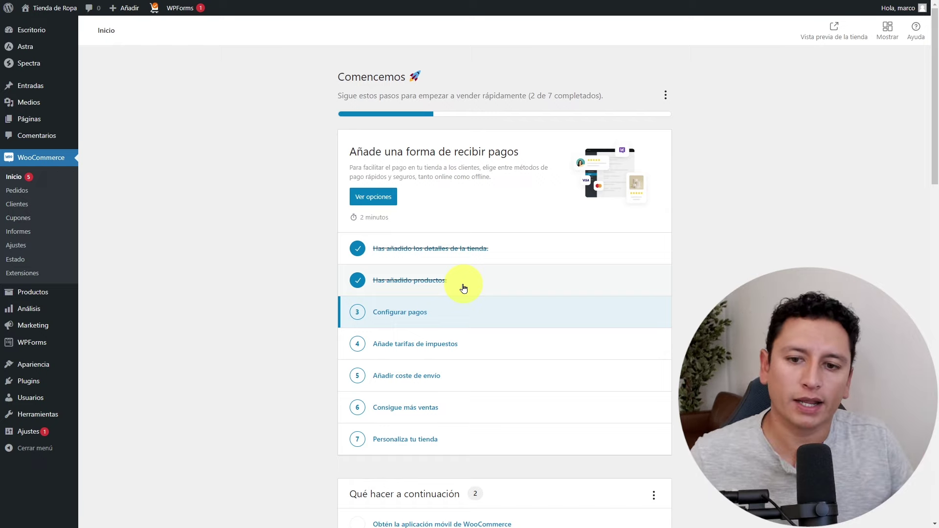
Look over the product type options, then open Productos > Todos los productos.
click(422, 285)
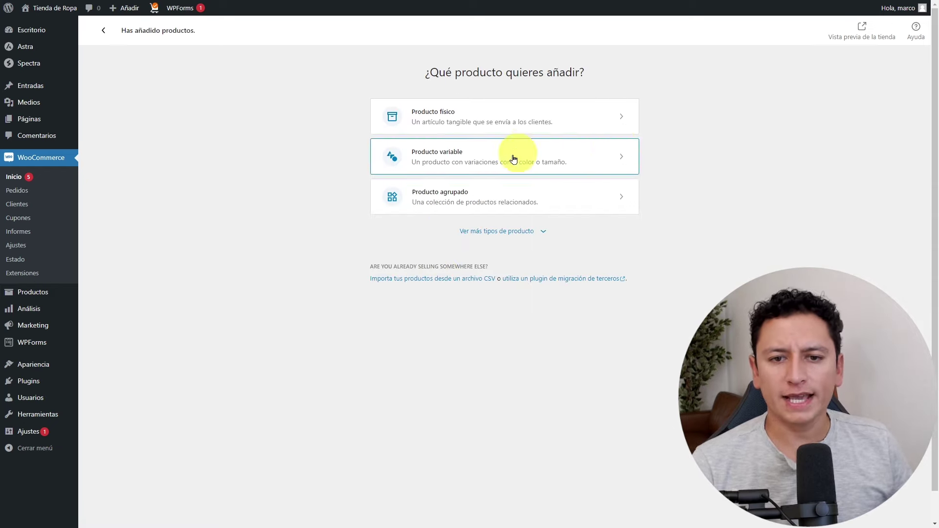
click(541, 233)
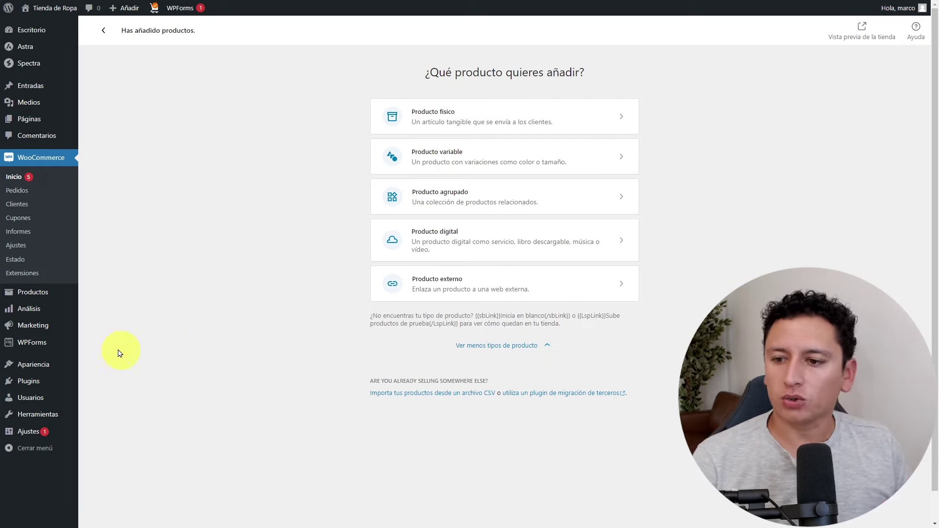
mouse_move(36, 293)
click(84, 293)
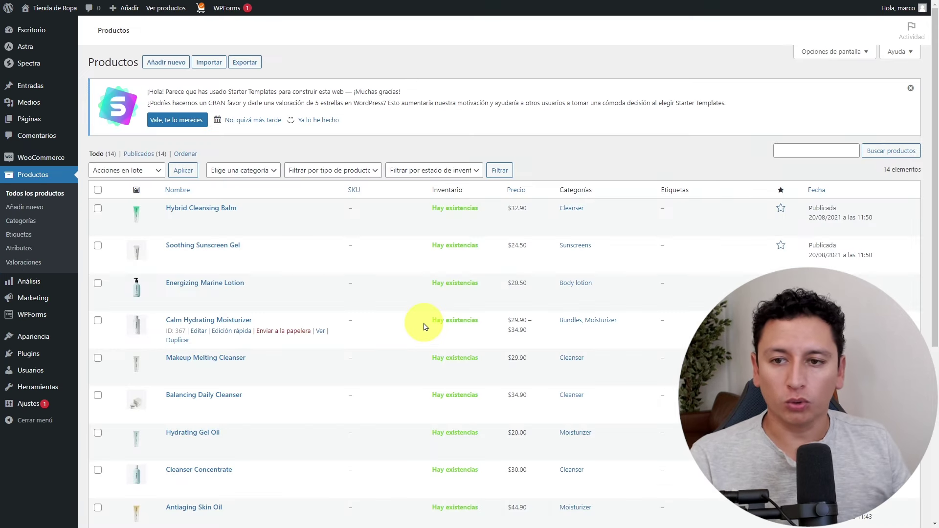
scroll(373, 306, down, 5)
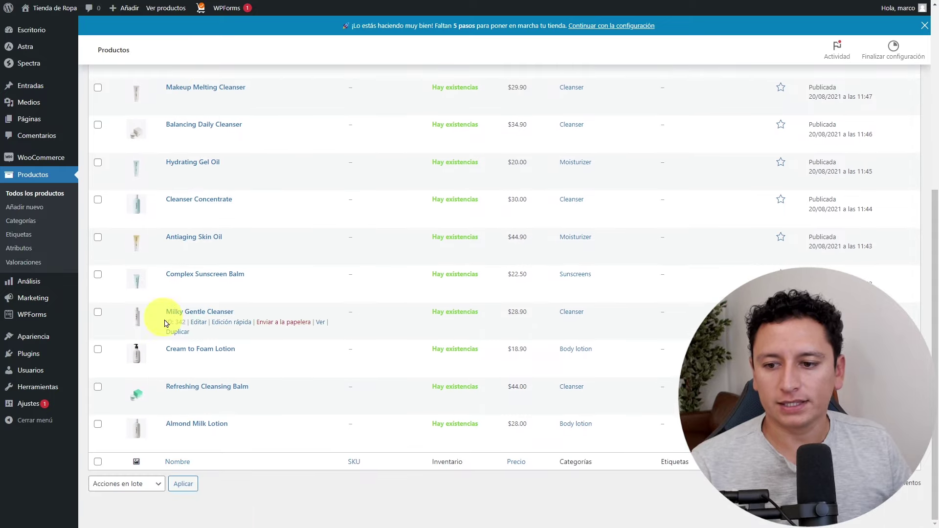
scroll(214, 303, up, 5)
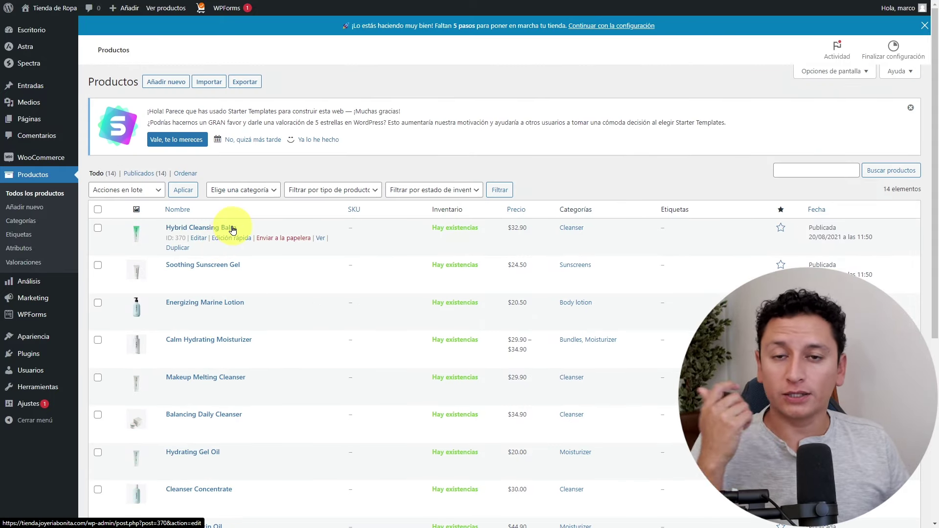
click(195, 228)
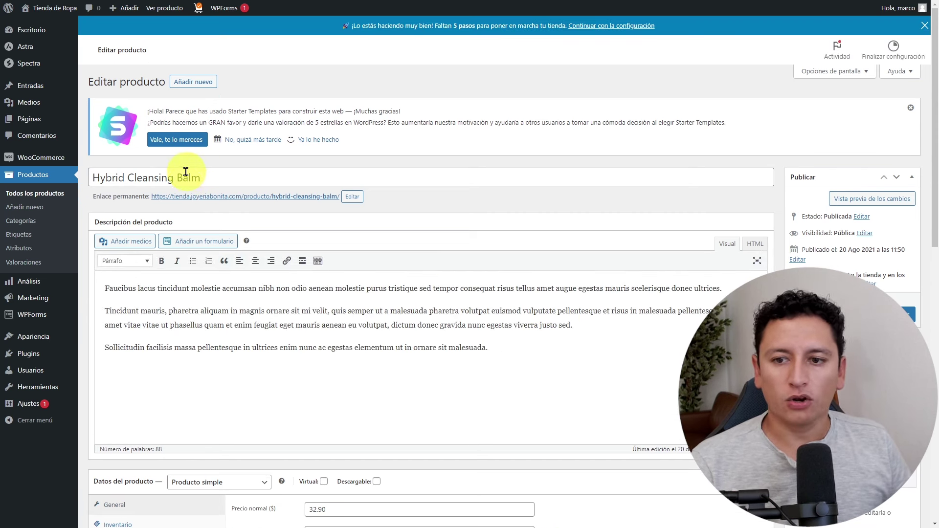
drag(212, 175, 68, 177)
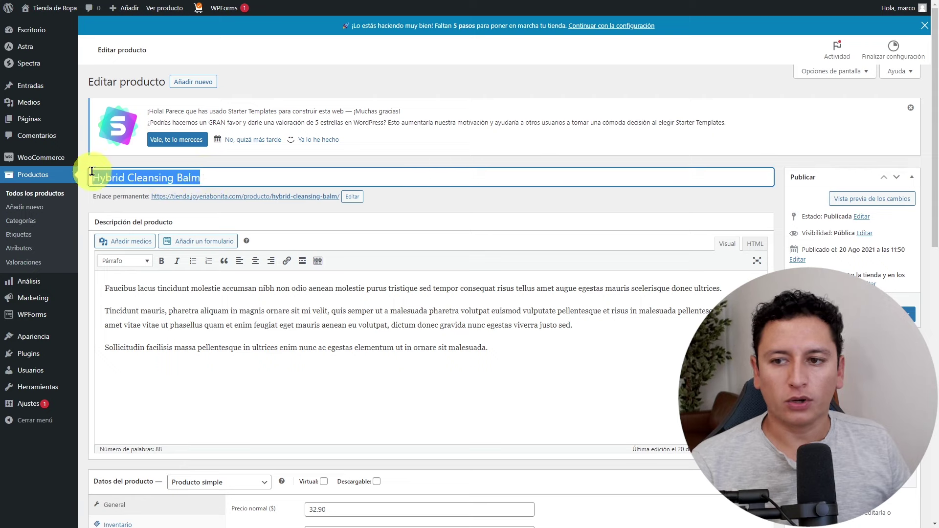
click(399, 97)
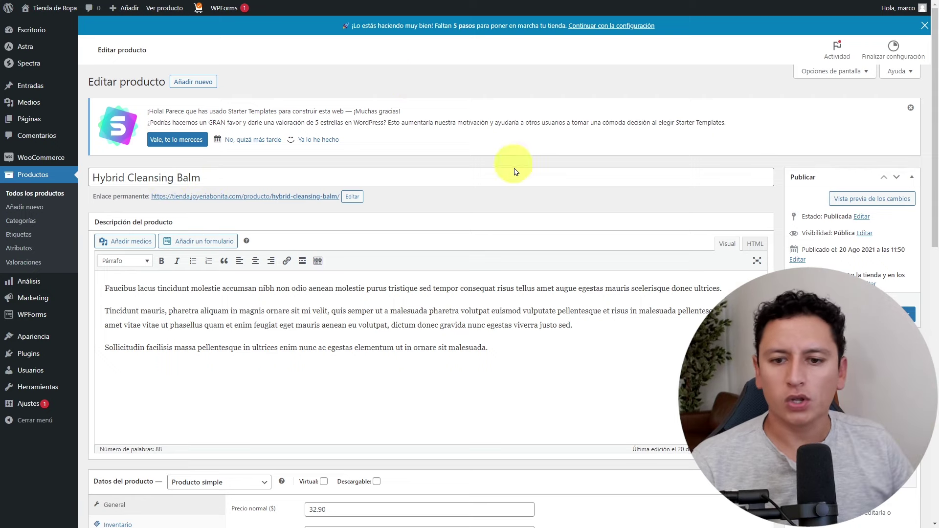
drag(507, 346, 130, 283)
click(553, 345)
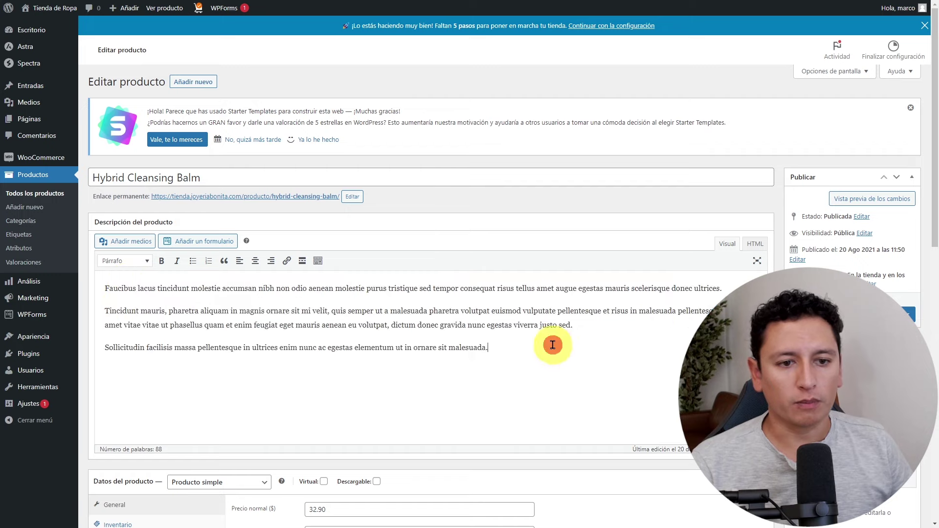
scroll(874, 244, down, 3)
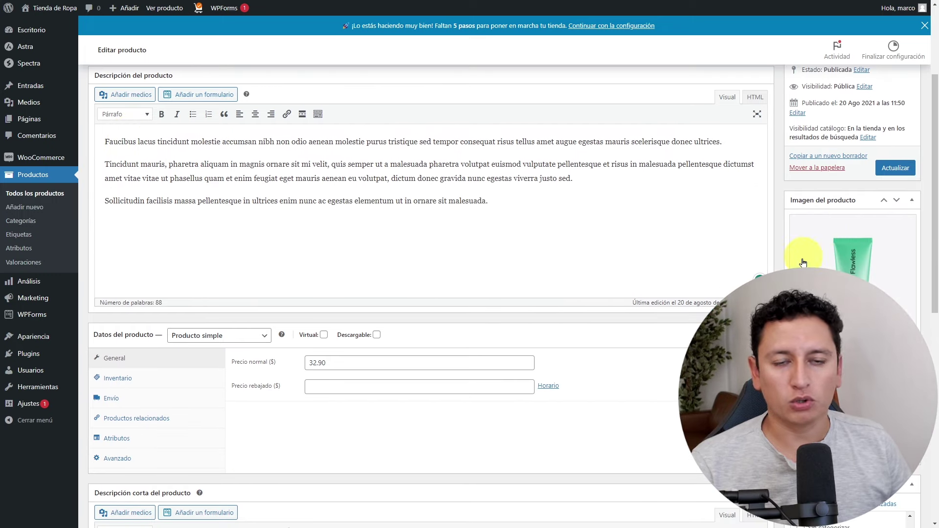
scroll(871, 217, down, 5)
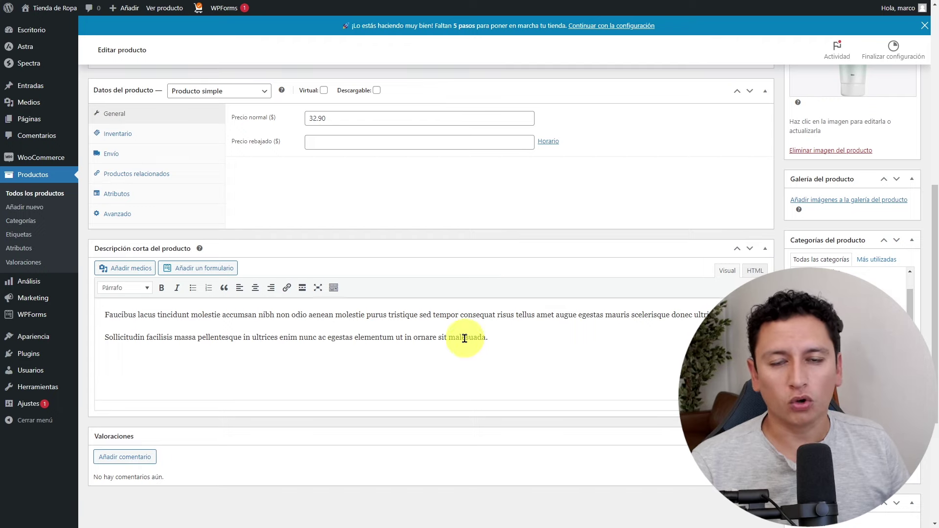
scroll(489, 345, down, 1)
scroll(485, 350, down, 4)
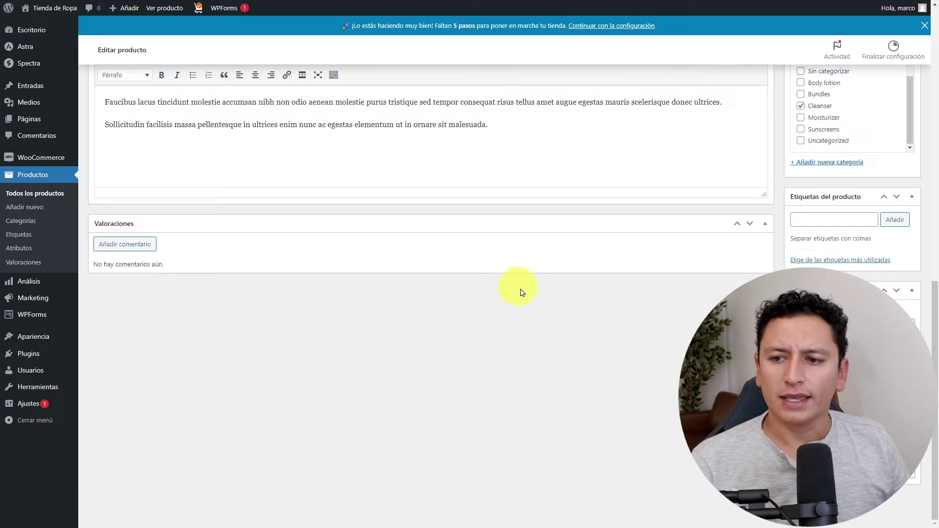
scroll(487, 273, up, 12)
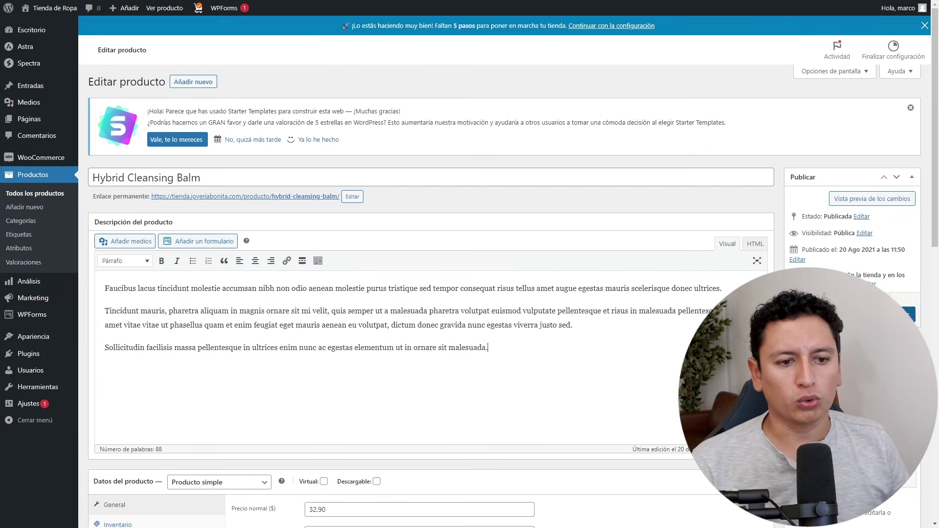
click(22, 194)
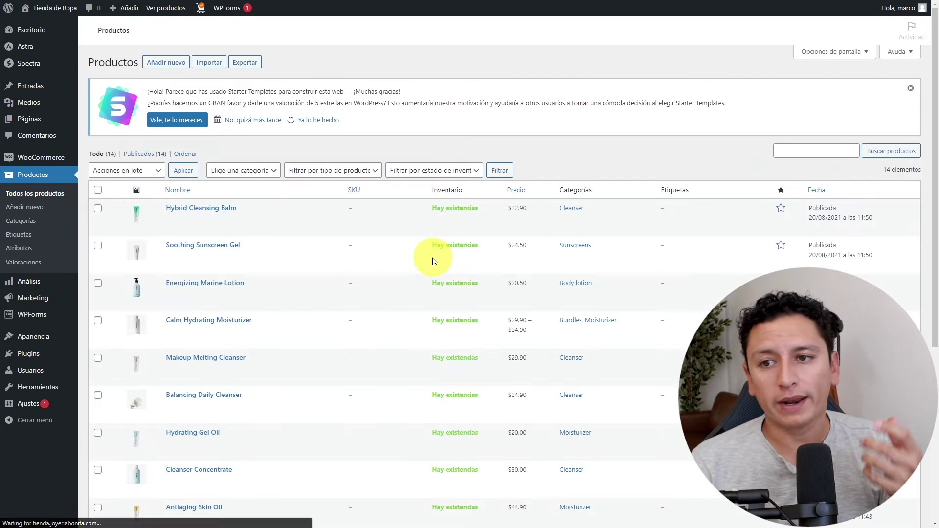
Add a new product titled 'Bolso primavera' and let the draft autosave.
click(175, 86)
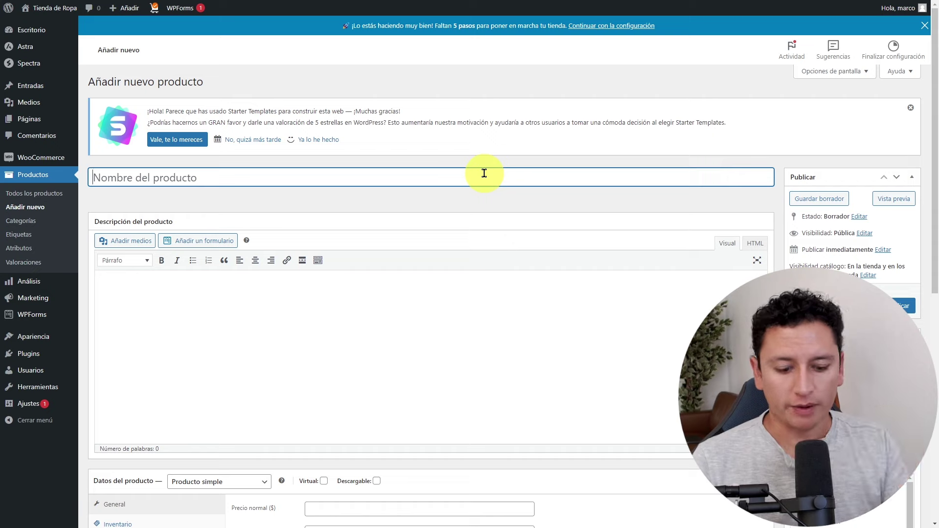
text(Bolso primavera)
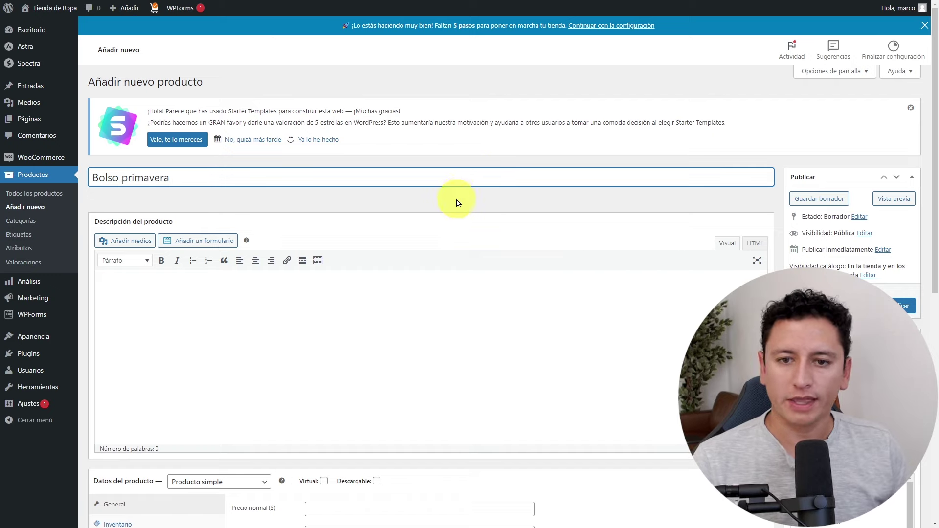
click(457, 200)
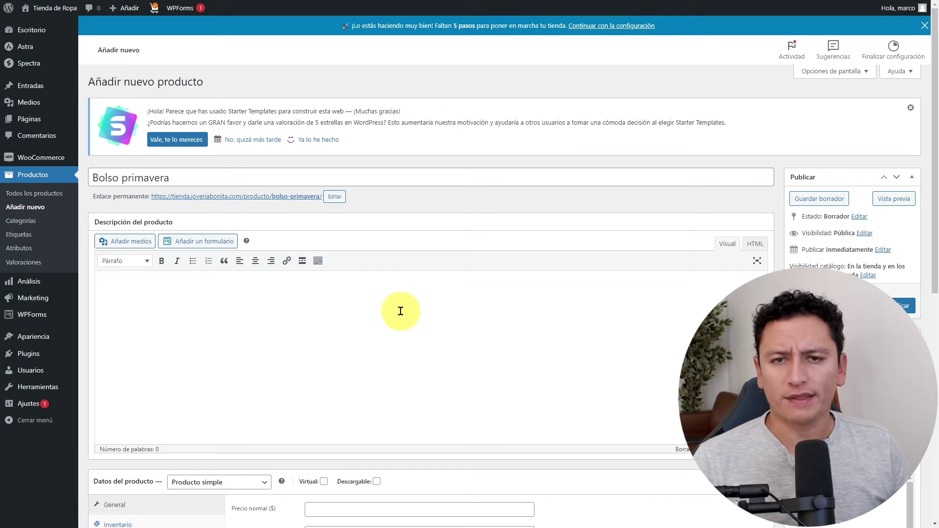
scroll(532, 294, down, 4)
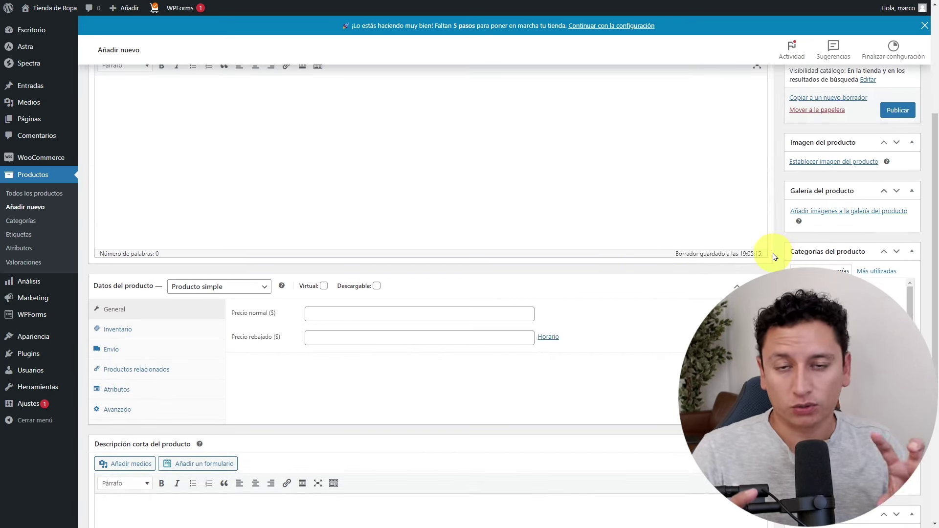
scroll(359, 331, up, 3)
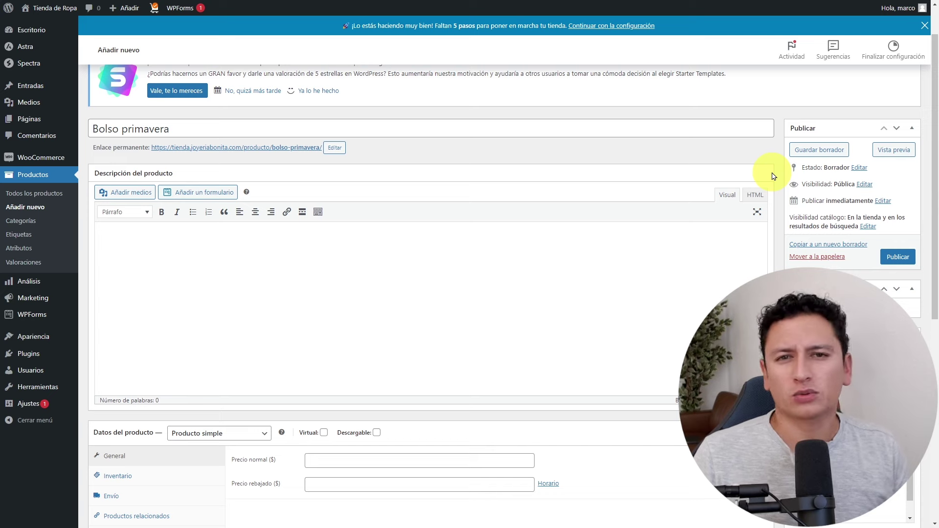
scroll(612, 210, down, 8)
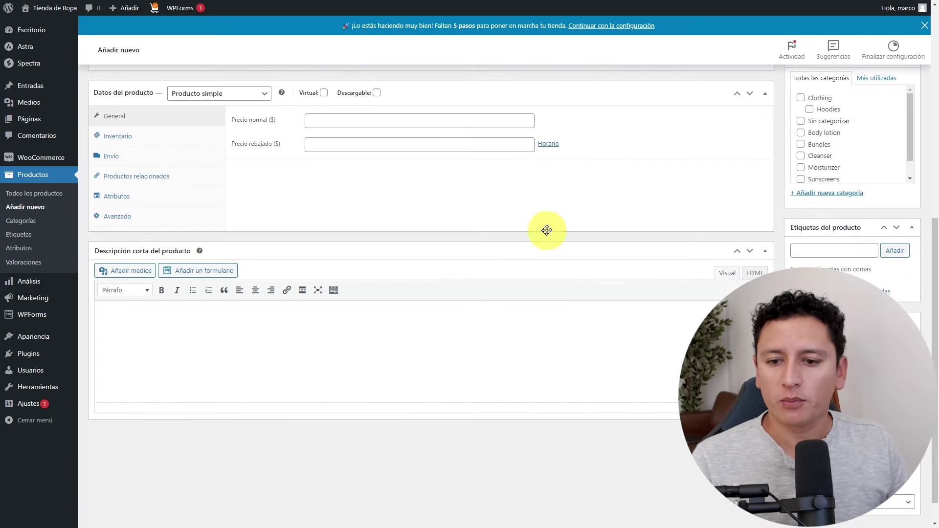
scroll(302, 332, up, 9)
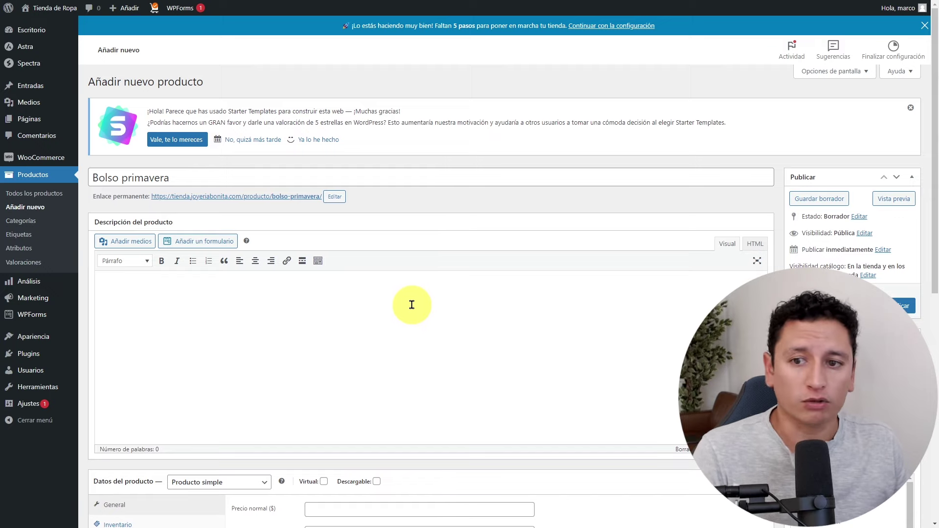
scroll(615, 313, down, 1)
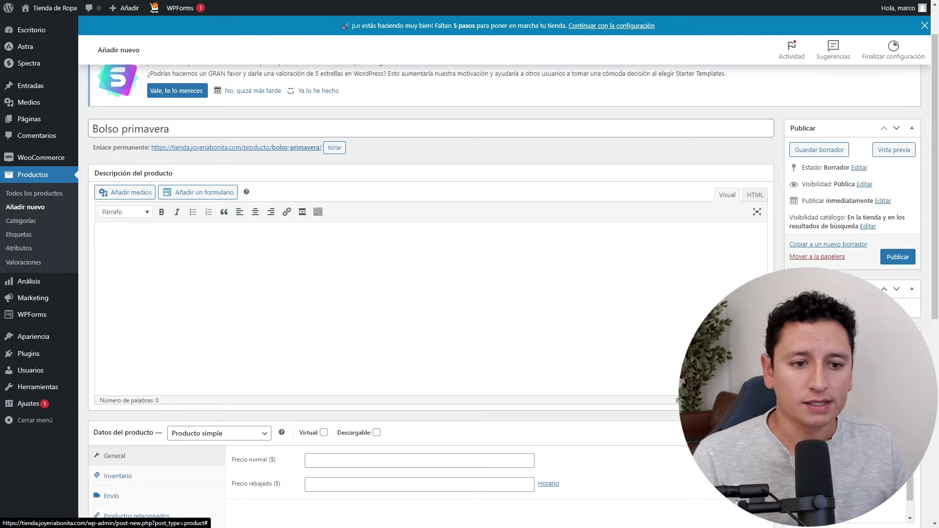
Upload the straw basket photo and set it as the product image.
click(832, 313)
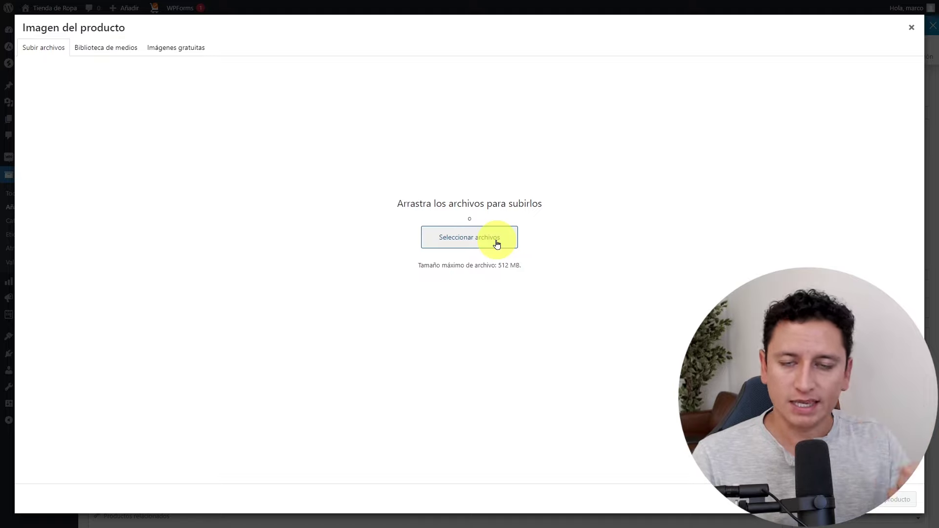
drag(650, 201, 628, 243)
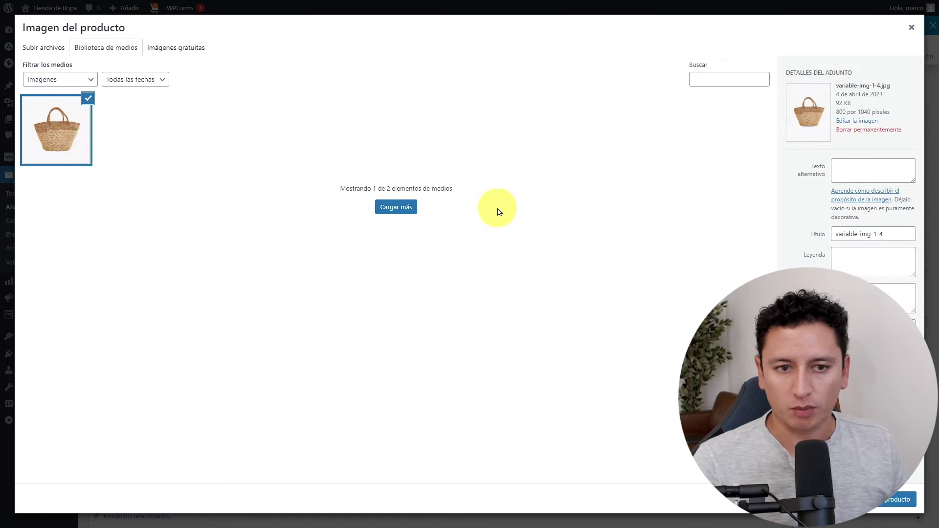
click(898, 500)
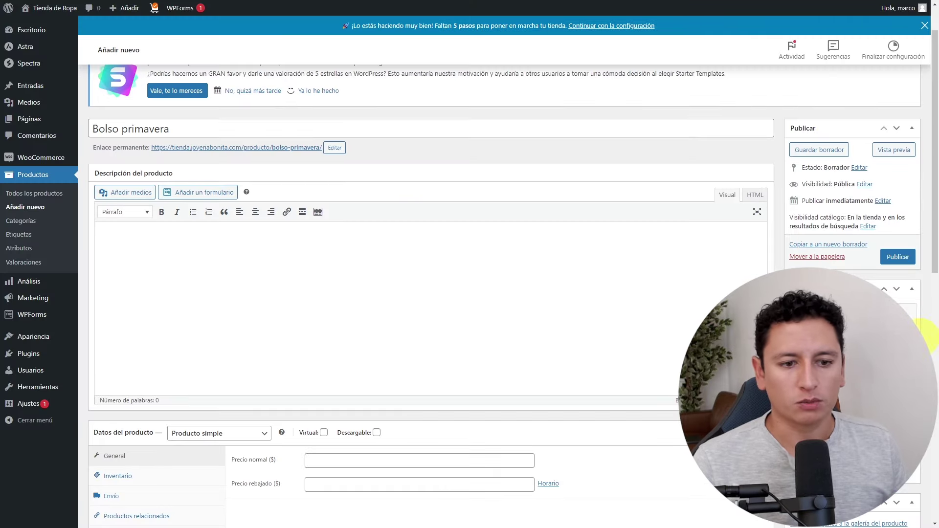
scroll(930, 338, down, 4)
Upload the red, green and orange basket photos and add them to the gallery.
click(832, 323)
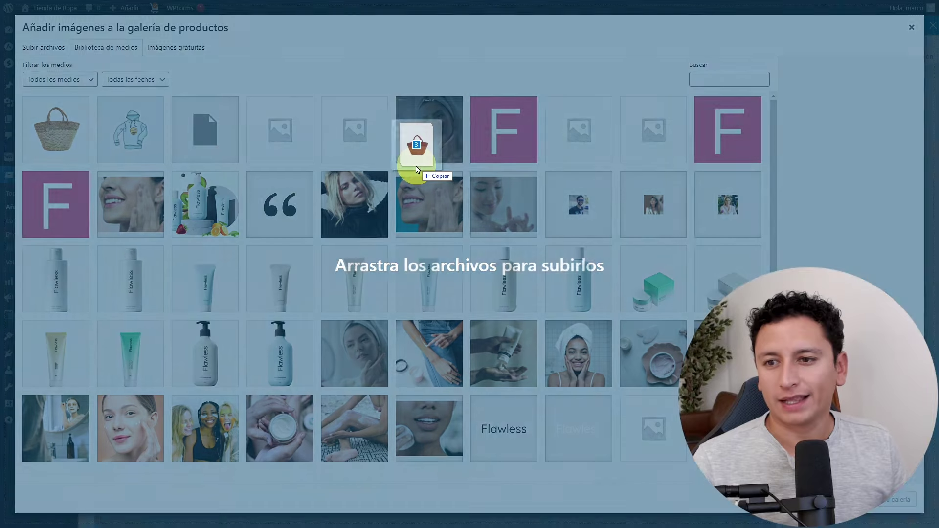
drag(411, 142, 411, 168)
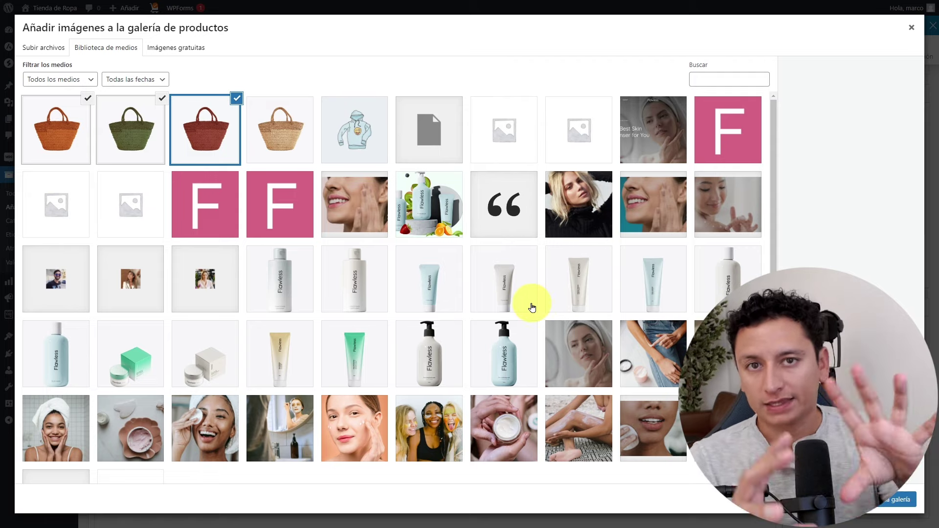
scroll(503, 224, down, 2)
scroll(382, 304, up, 2)
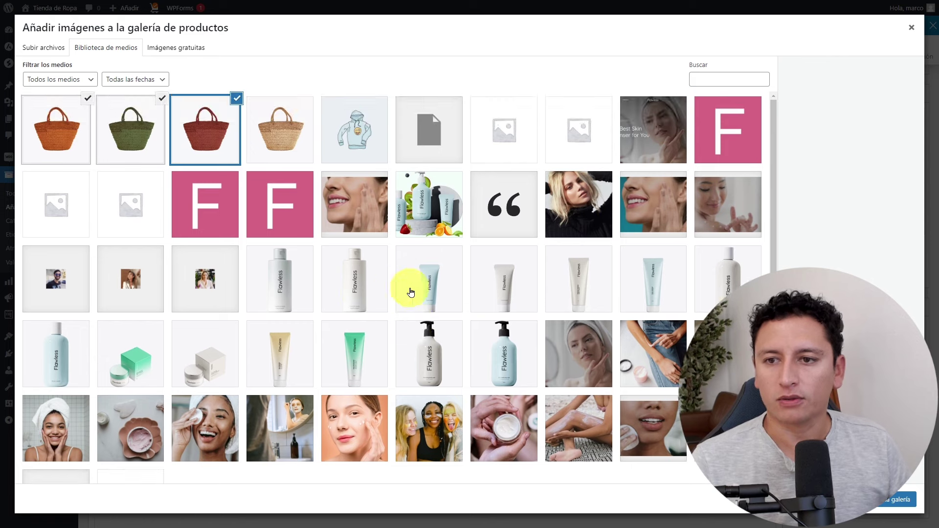
click(891, 500)
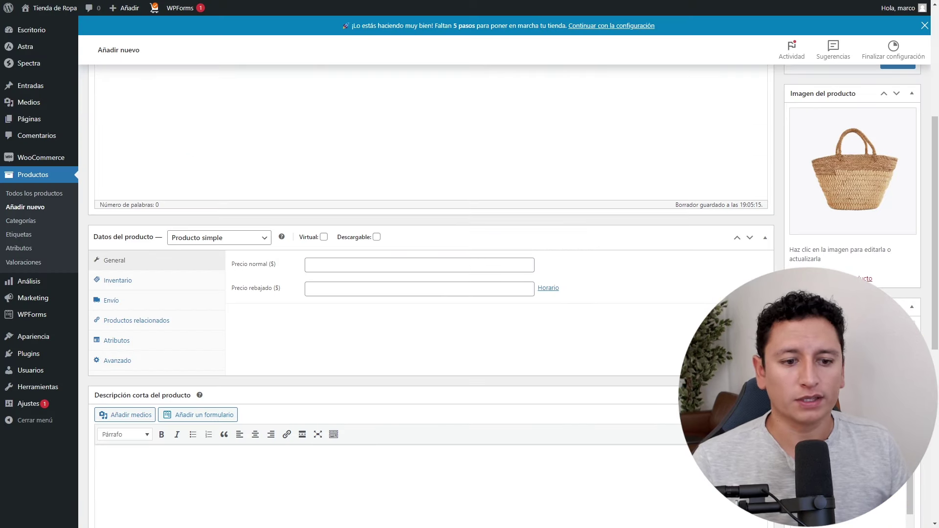
scroll(426, 294, down, 3)
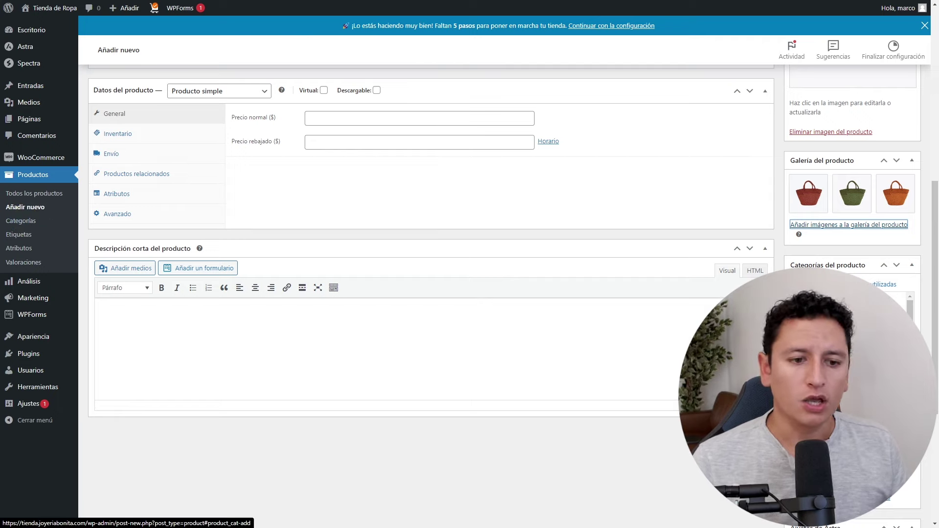
Open the add-new-category form in the product categories box.
click(876, 498)
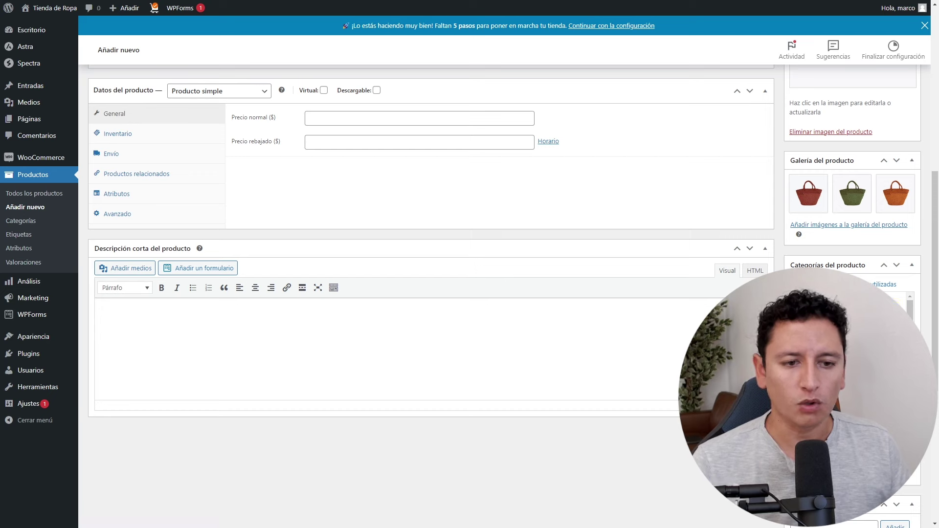
scroll(426, 293, up, 3)
scroll(425, 293, down, 2)
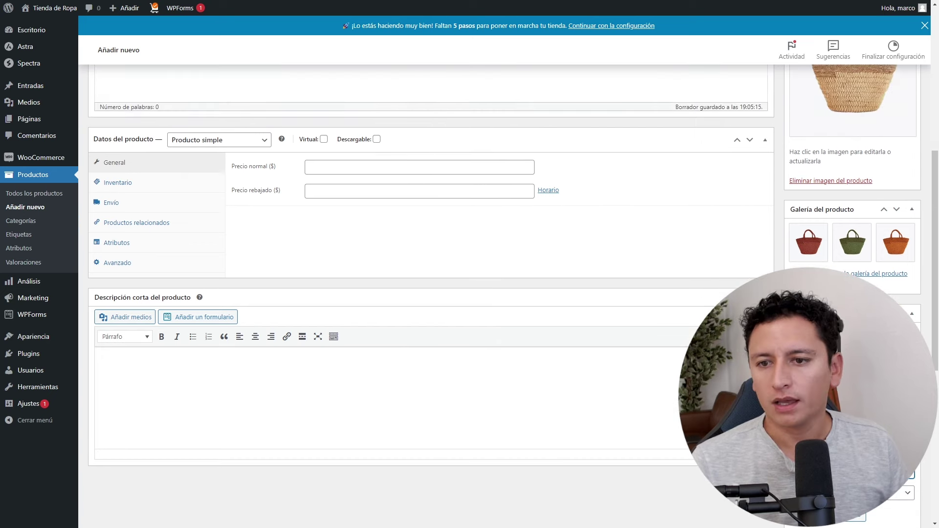
scroll(627, 328, up, 6)
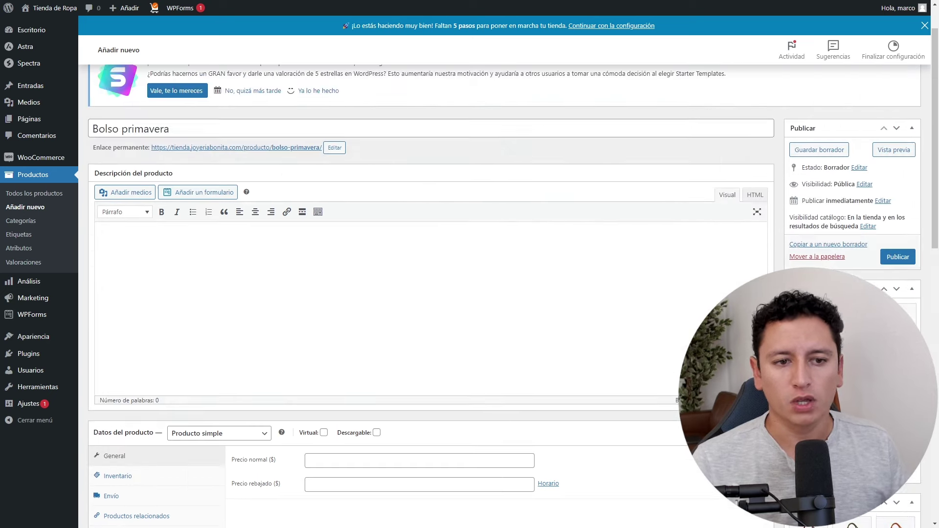
scroll(626, 328, down, 8)
scroll(627, 327, up, 4)
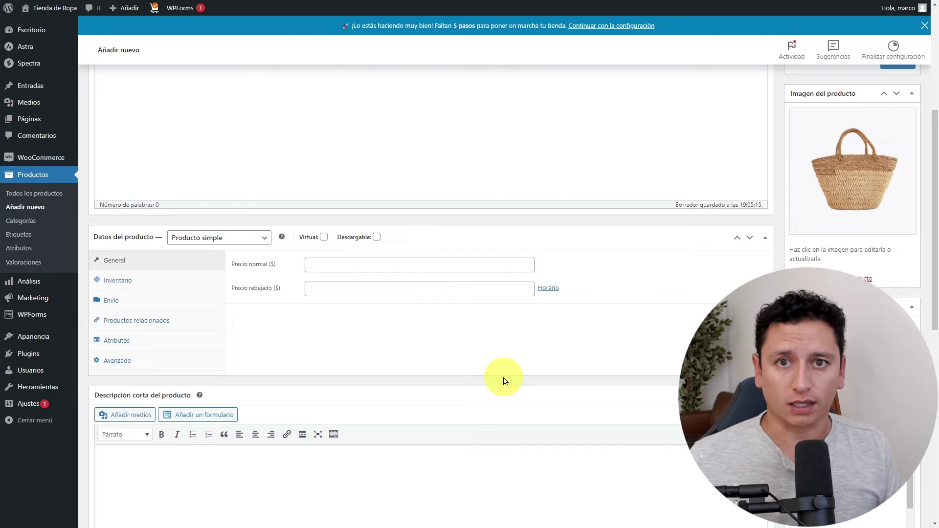
Try the external/affiliate and variable product types, then return to Producto simple.
click(260, 245)
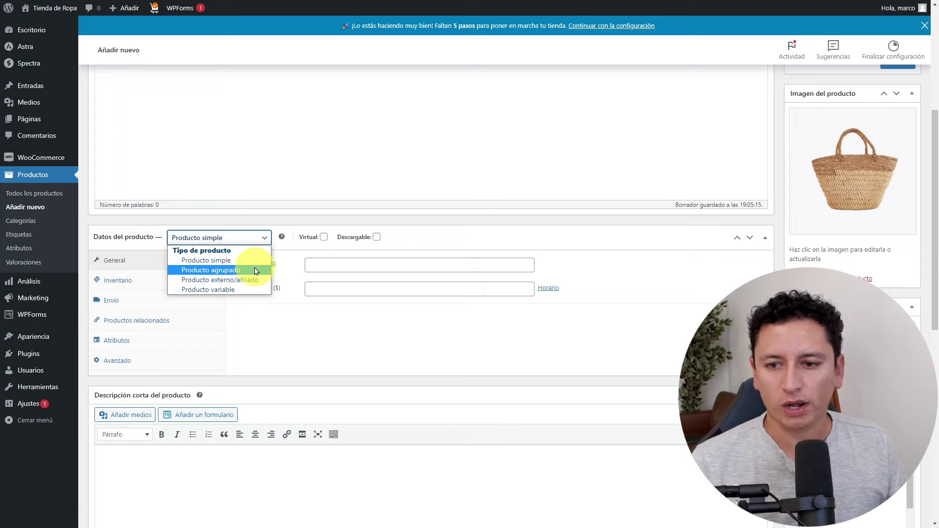
click(247, 280)
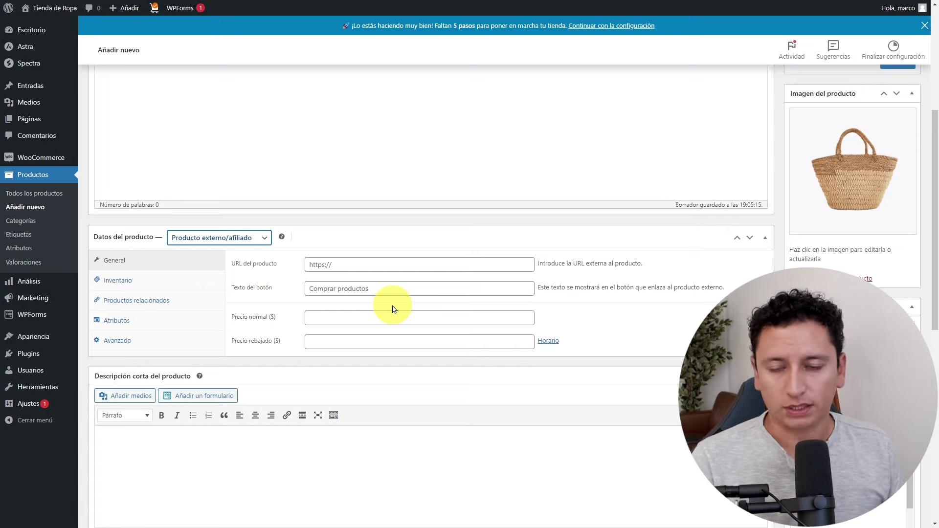
click(263, 242)
click(238, 290)
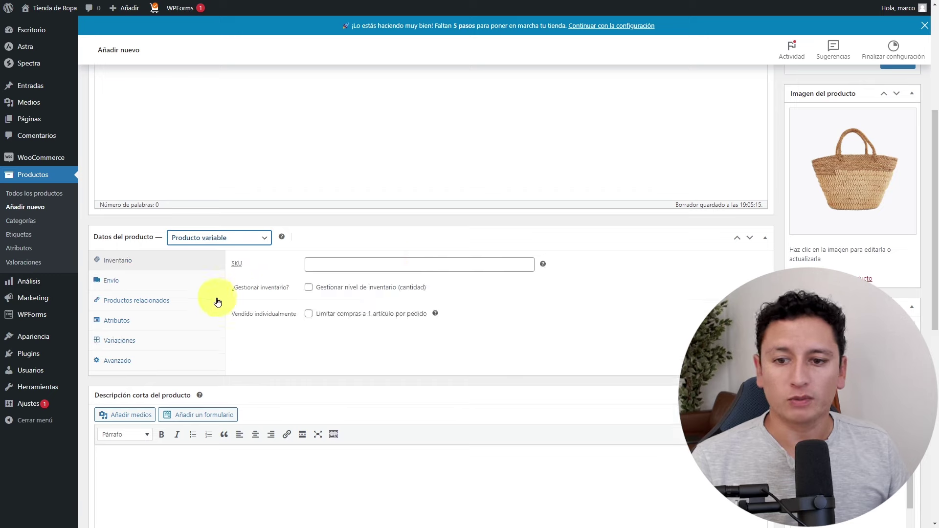
click(251, 239)
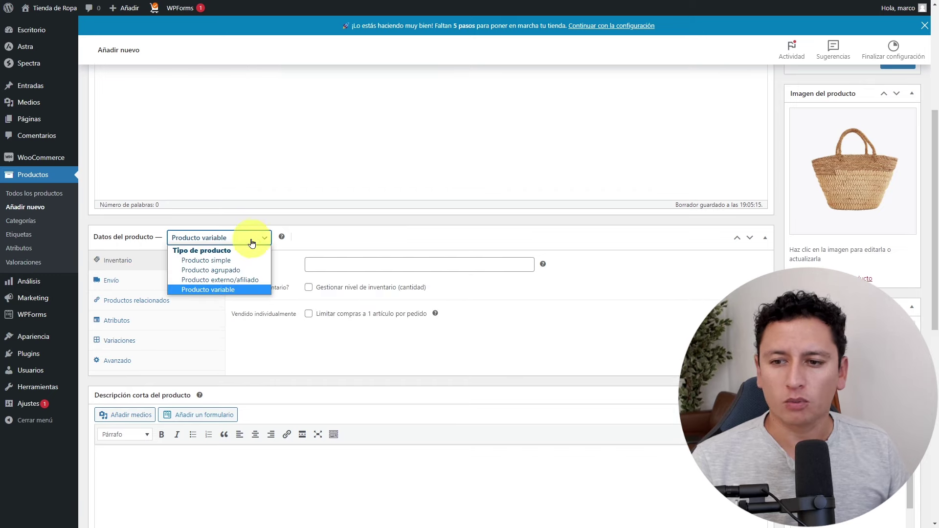
click(232, 262)
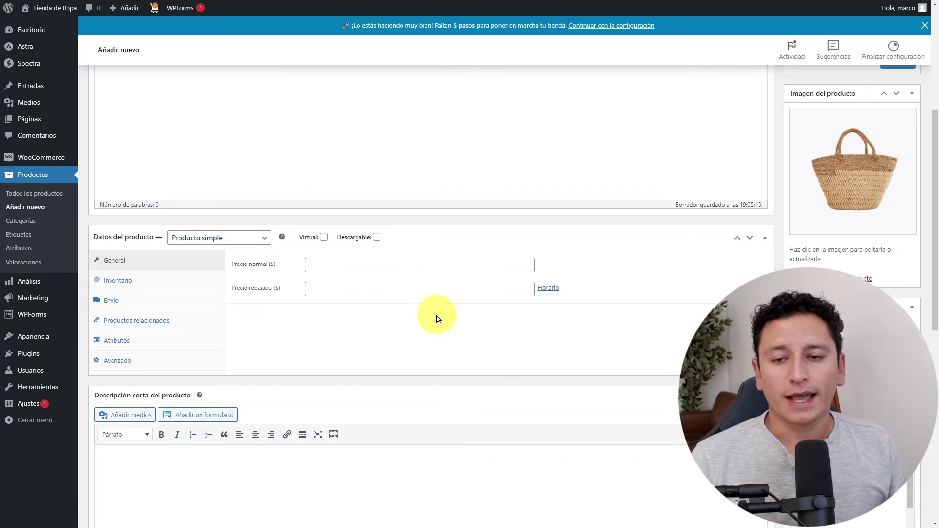
Toggle Virtual on and off, then mark the product Descargable.
click(324, 239)
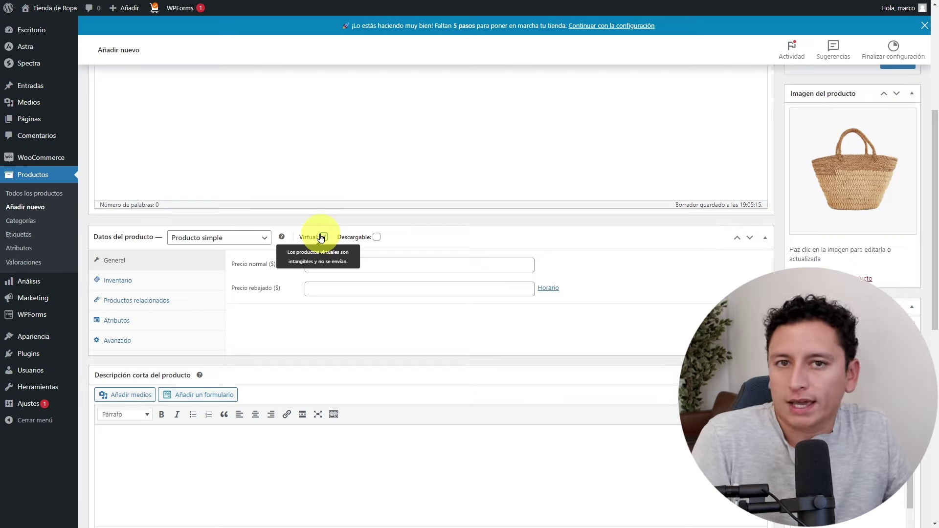
click(324, 238)
click(376, 237)
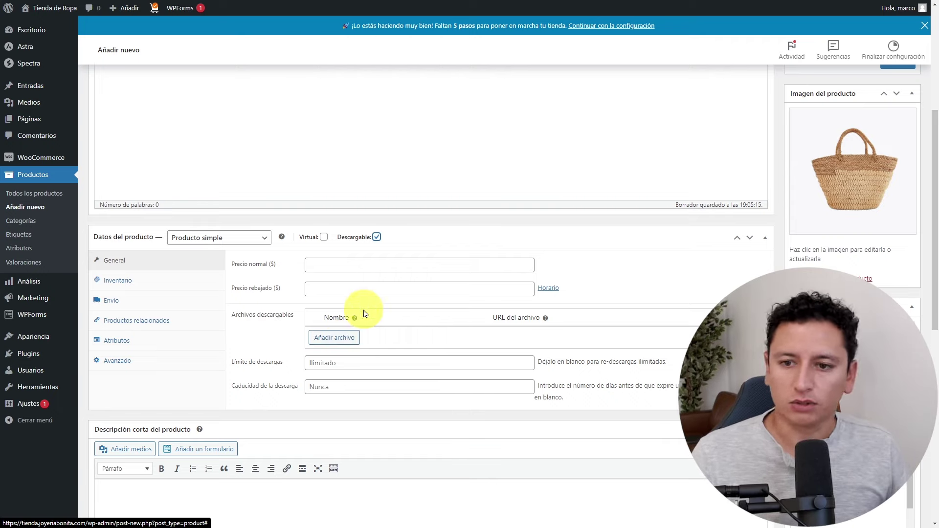
Uncheck Descargable and set regular price 800 and sale price 700, with no sale schedule.
click(377, 237)
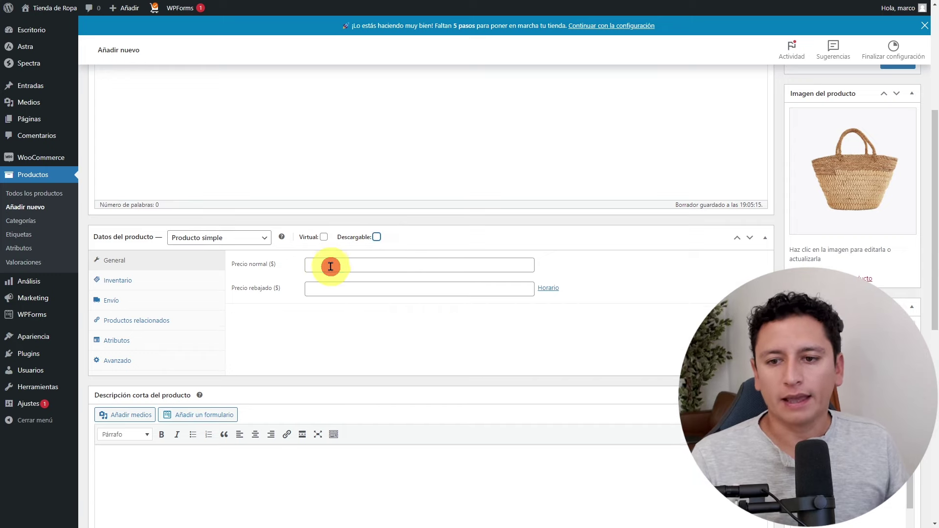
click(357, 267)
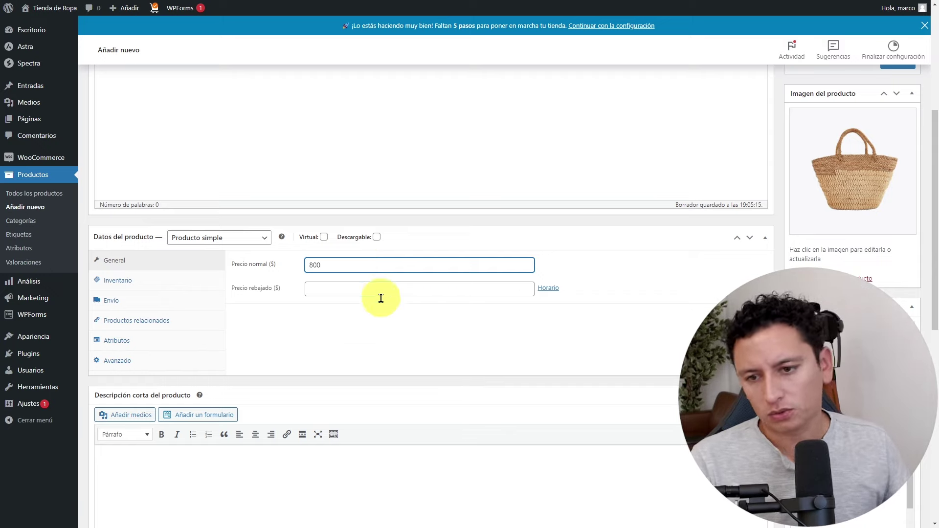
click(395, 332)
click(365, 287)
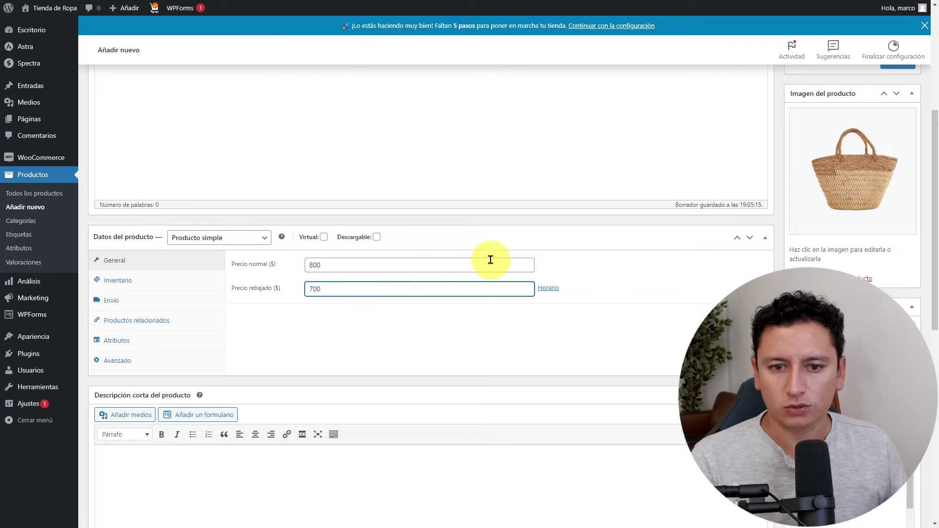
click(547, 288)
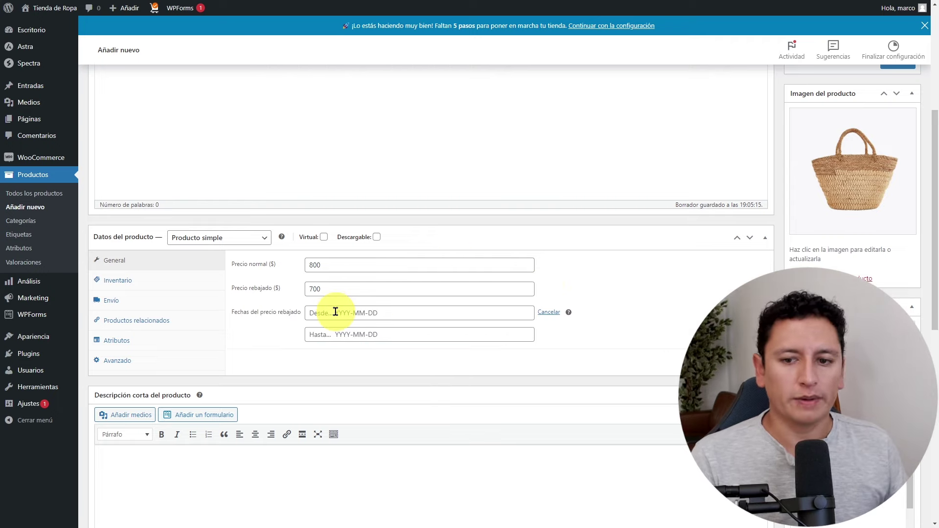
click(551, 313)
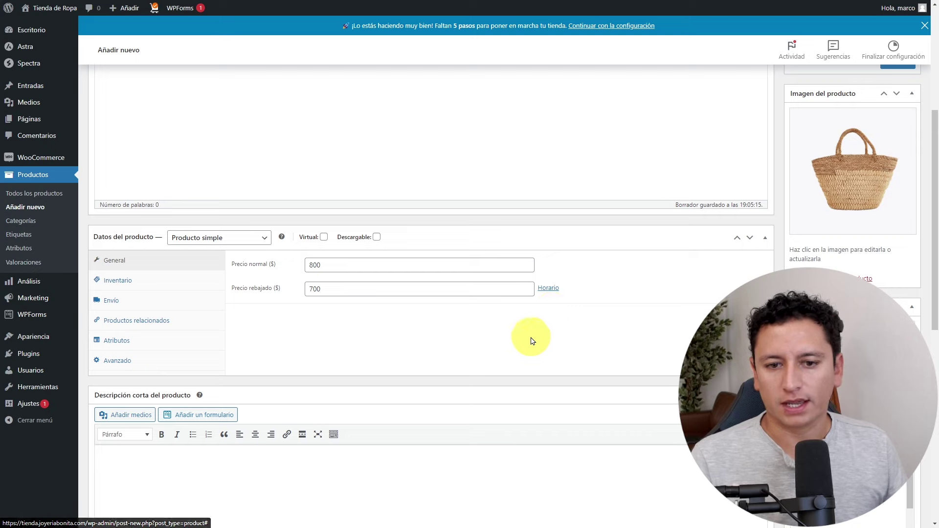
click(141, 282)
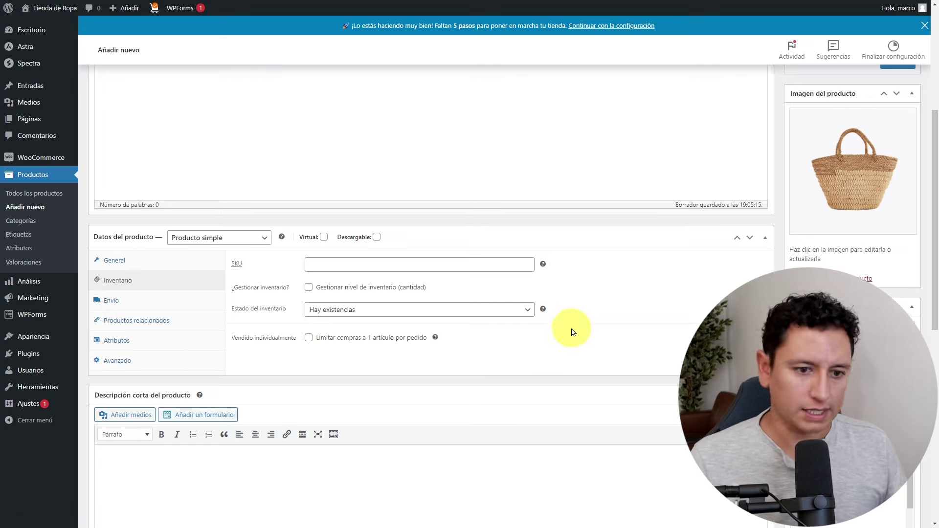
Add the short description 'Este bolso es ideal para la primavera' and publish the product.
scroll(656, 330, up, 5)
scroll(575, 317, down, 6)
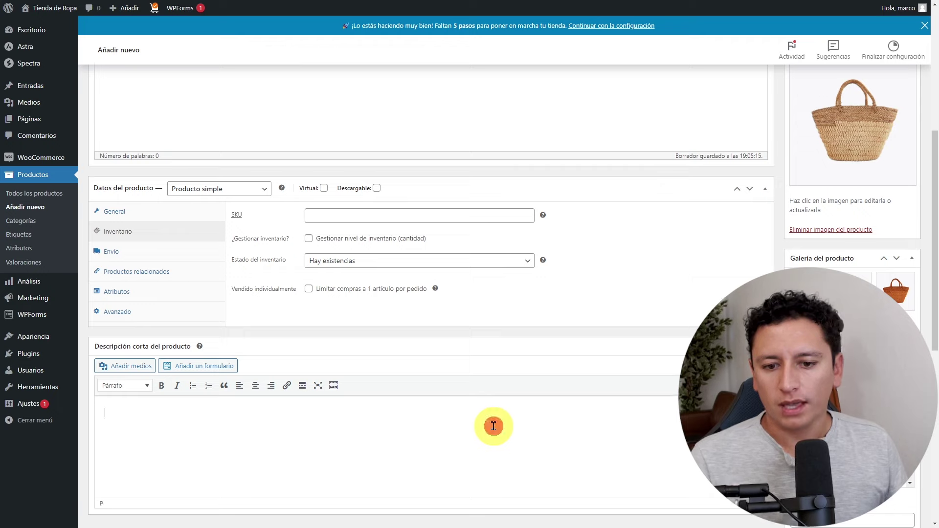
text(Este bolso es ideal para)
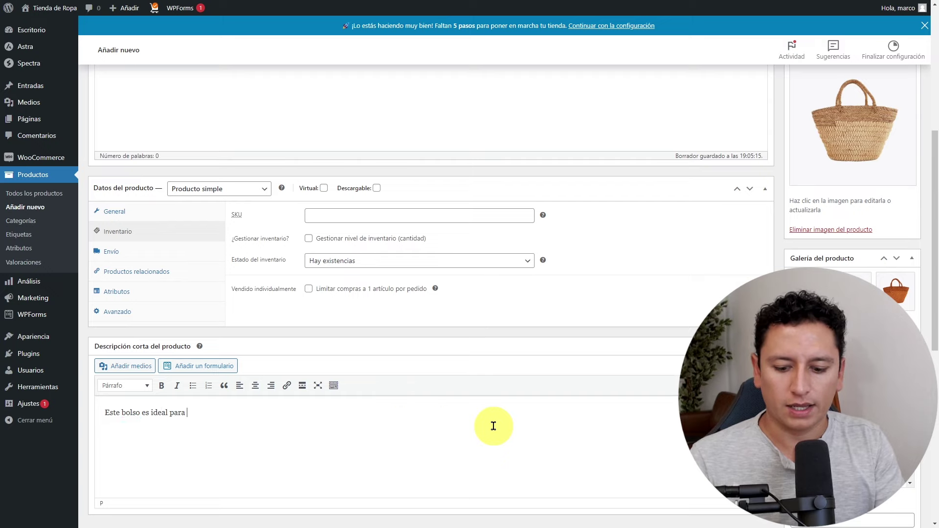
text(la primavera)
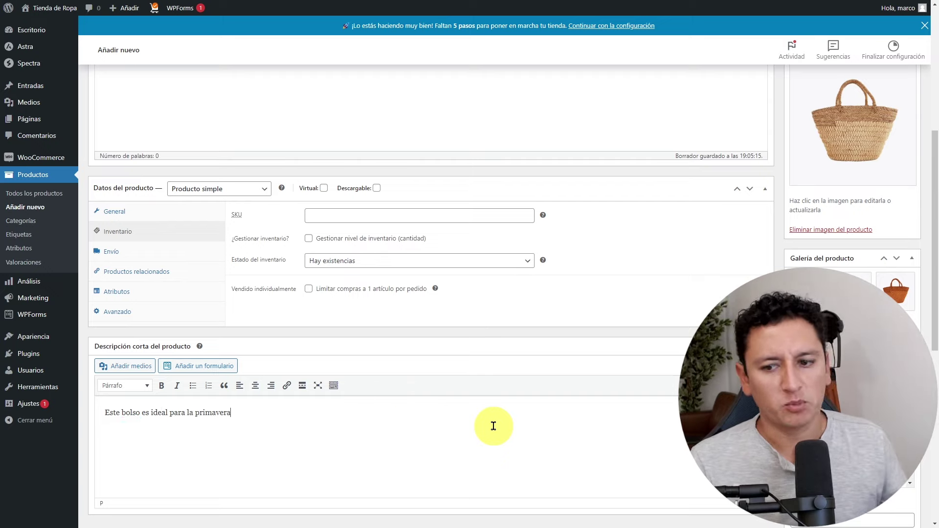
scroll(524, 388, up, 5)
scroll(601, 363, up, 1)
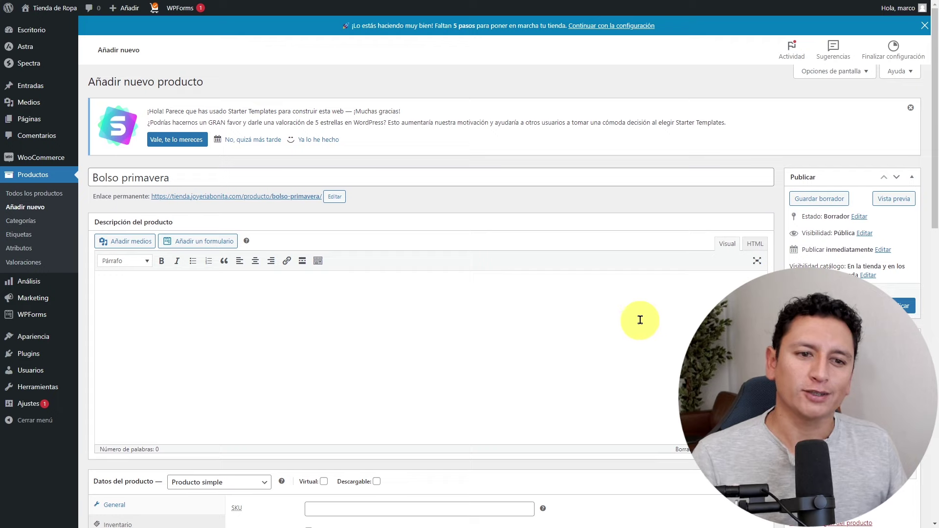
click(903, 305)
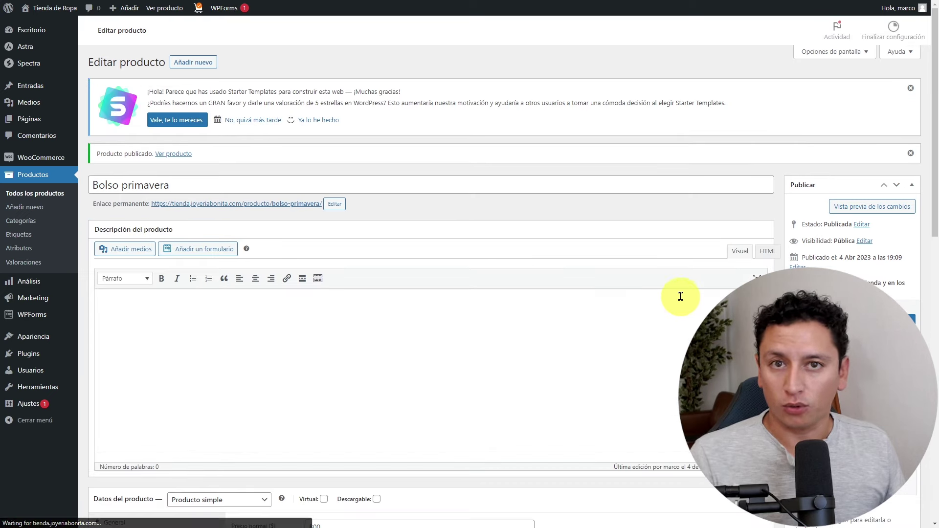
click(60, 197)
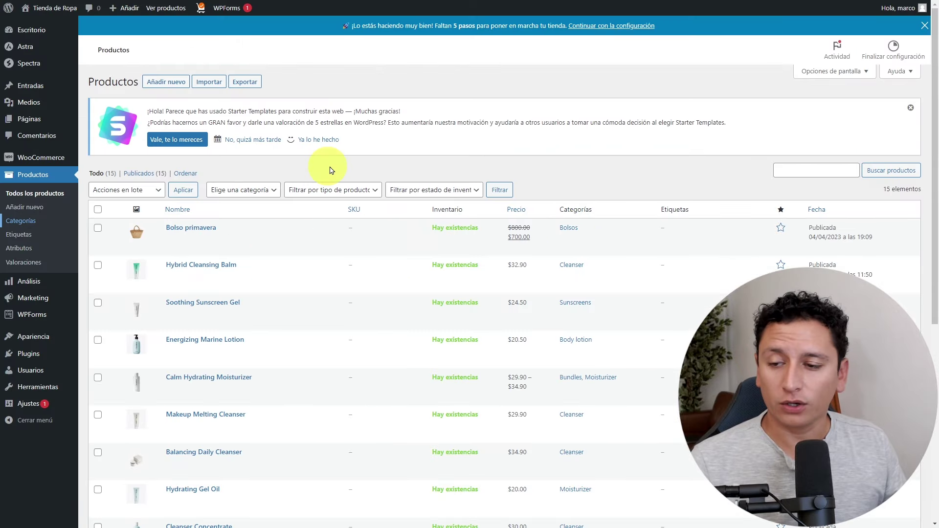
Delete the Clothing and Hoodies product categories one by one.
click(26, 222)
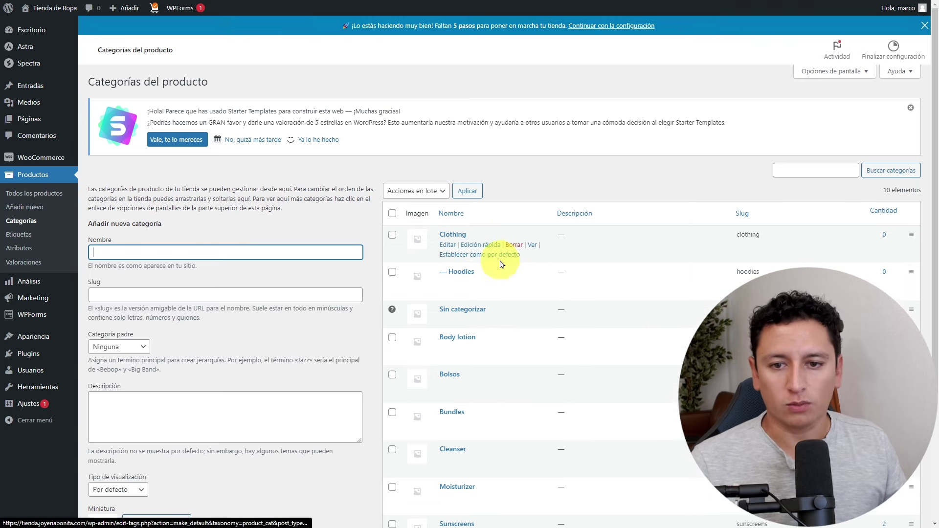
scroll(455, 255, down, 1)
click(515, 197)
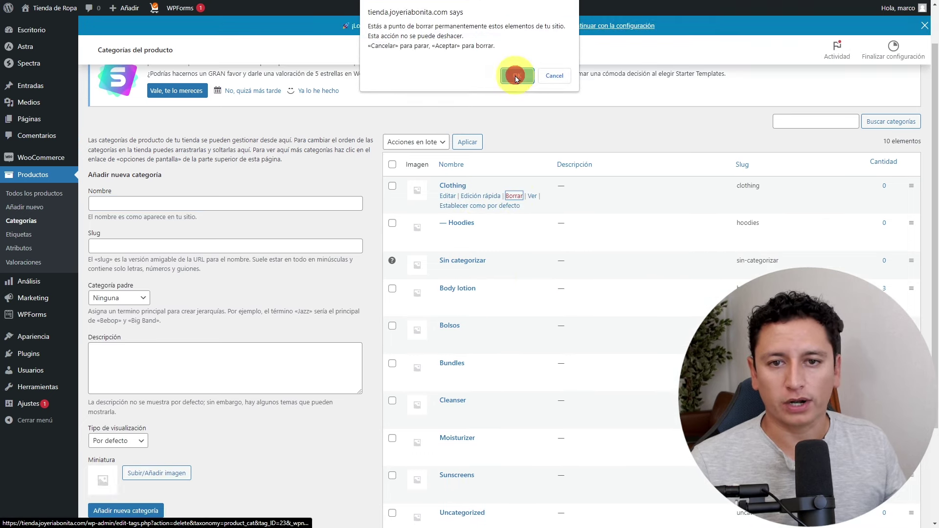
click(517, 75)
click(515, 197)
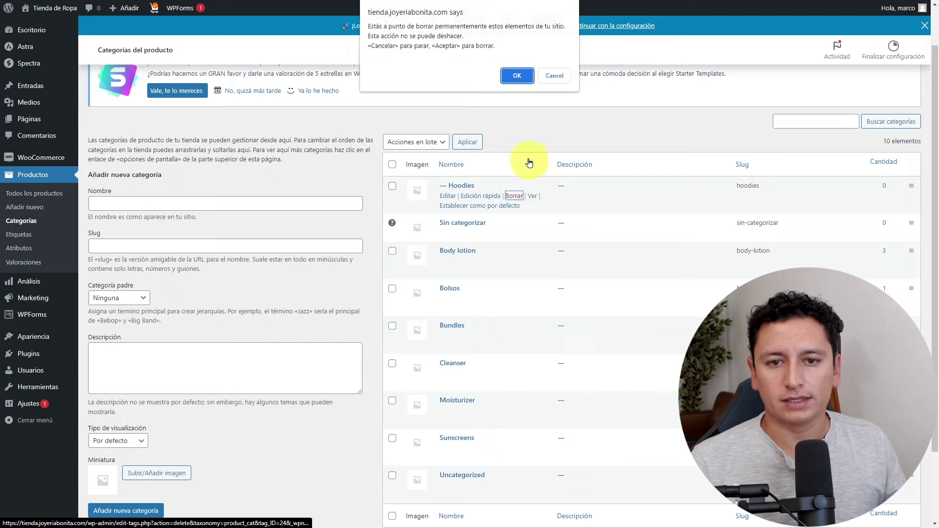
click(514, 76)
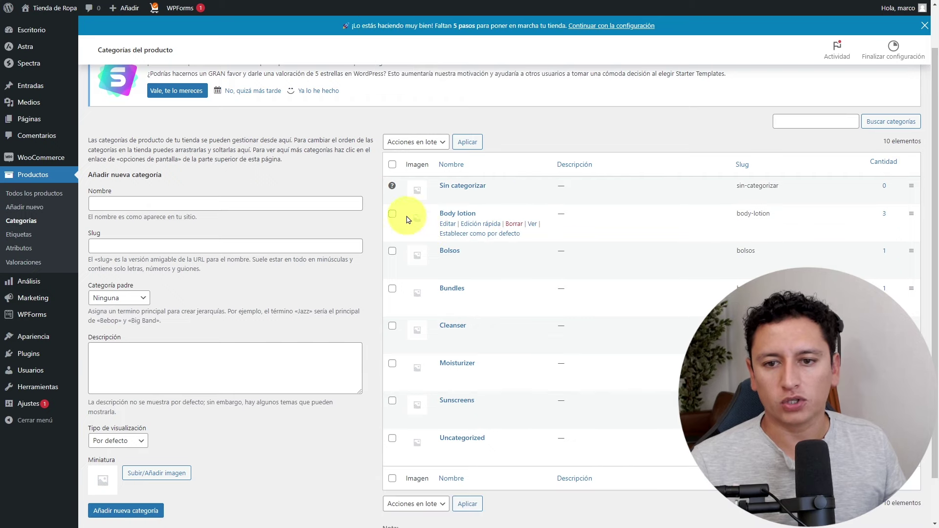
Bulk-delete the Body lotion, Bundles, Cleanser, Moisturizer, Sunscreens and Uncategorized categories.
click(392, 214)
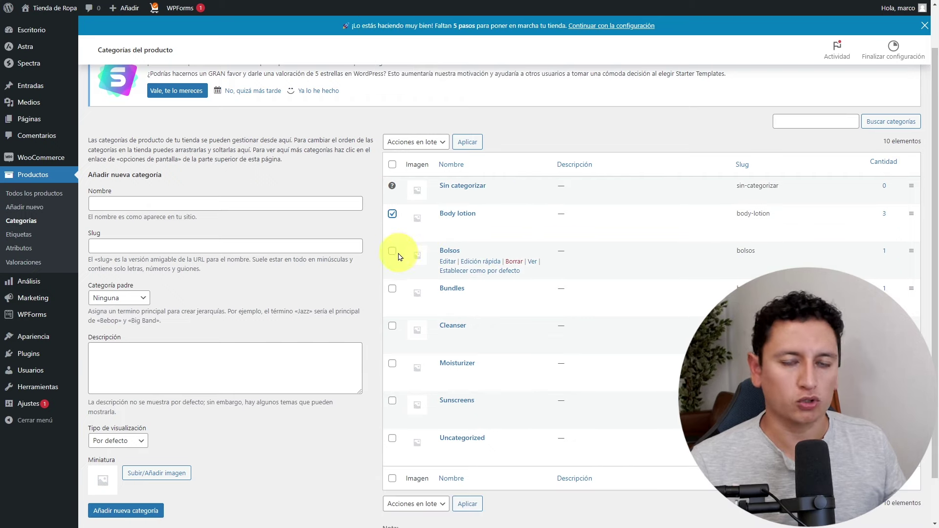
click(393, 288)
click(392, 326)
click(393, 364)
click(392, 401)
click(392, 438)
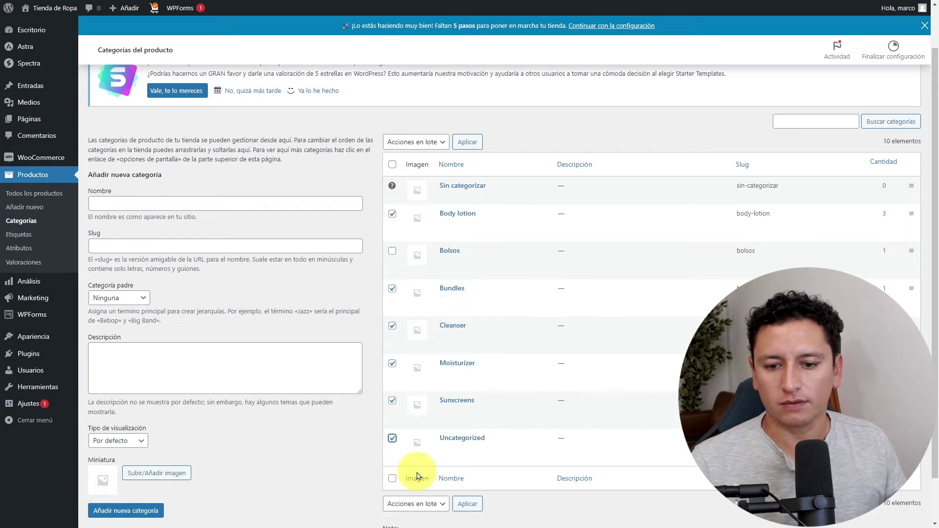
scroll(448, 478, down, 1)
click(431, 454)
click(420, 477)
click(473, 455)
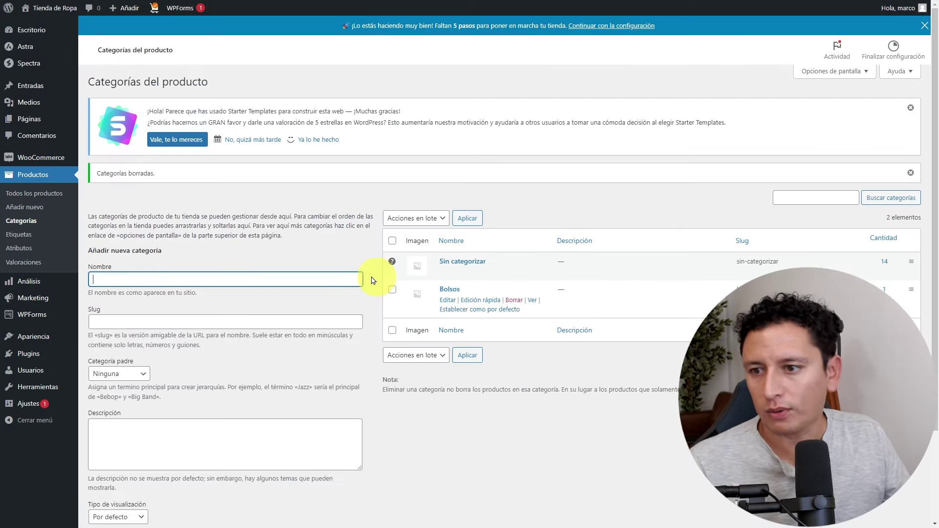
click(39, 207)
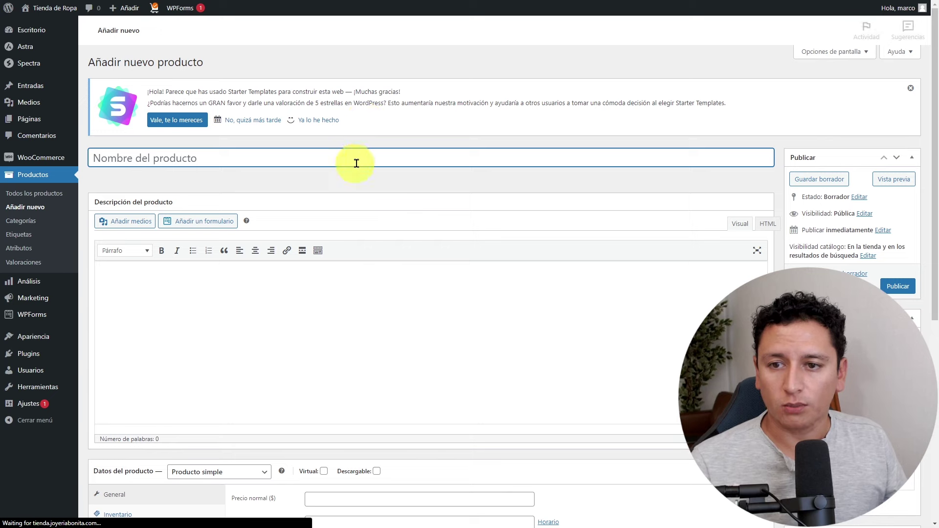
Title the new product 'Reloj de mano' with a regular price of 1200.
click(471, 177)
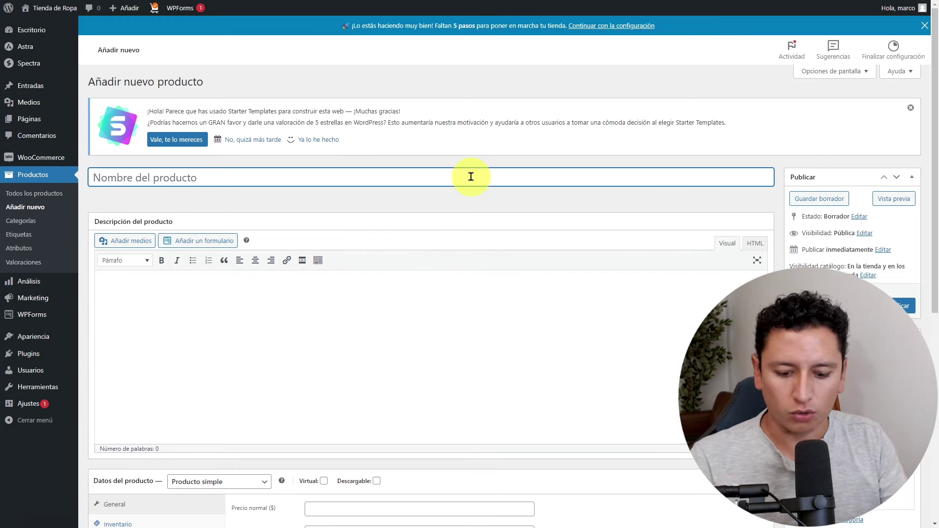
text(Reloj de mano)
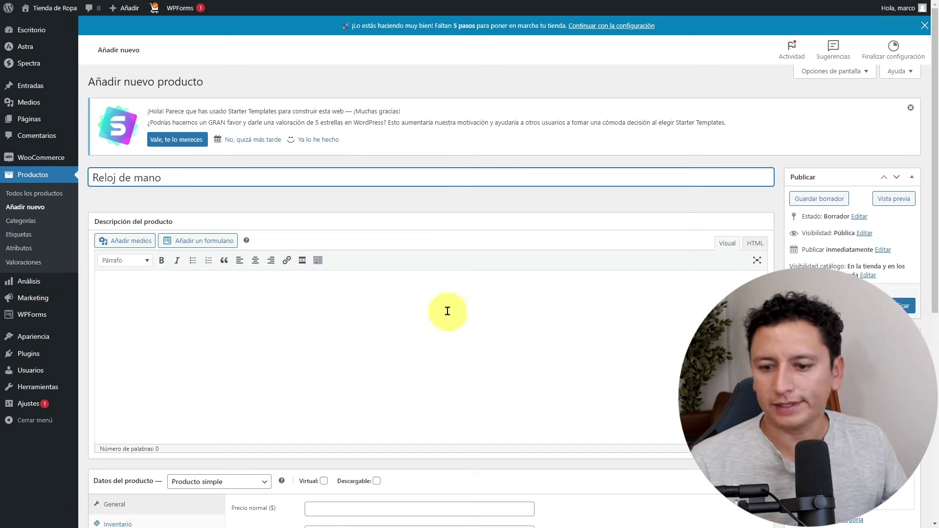
scroll(441, 309, down, 4)
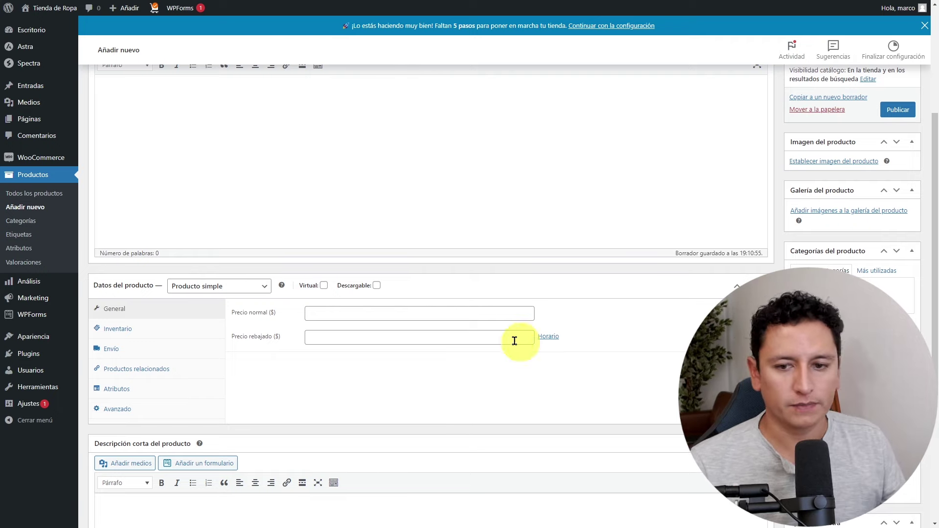
click(379, 314)
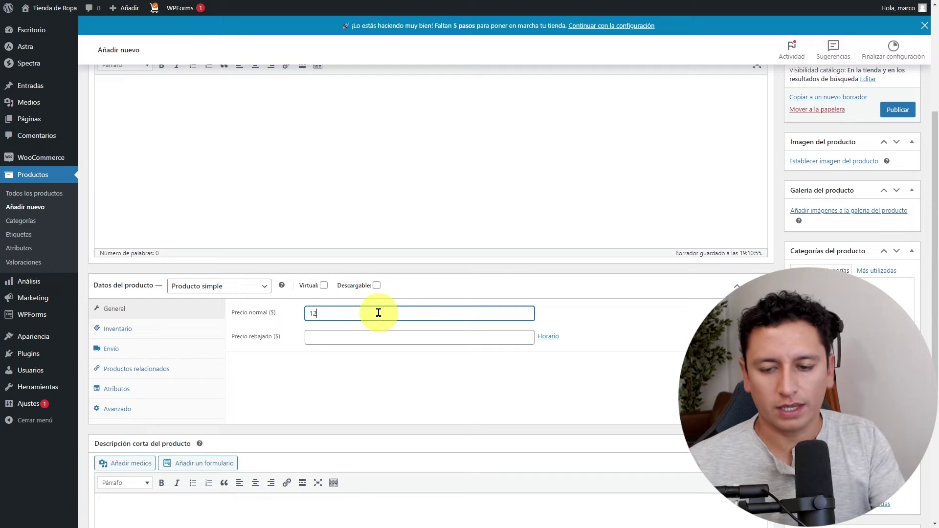
click(417, 373)
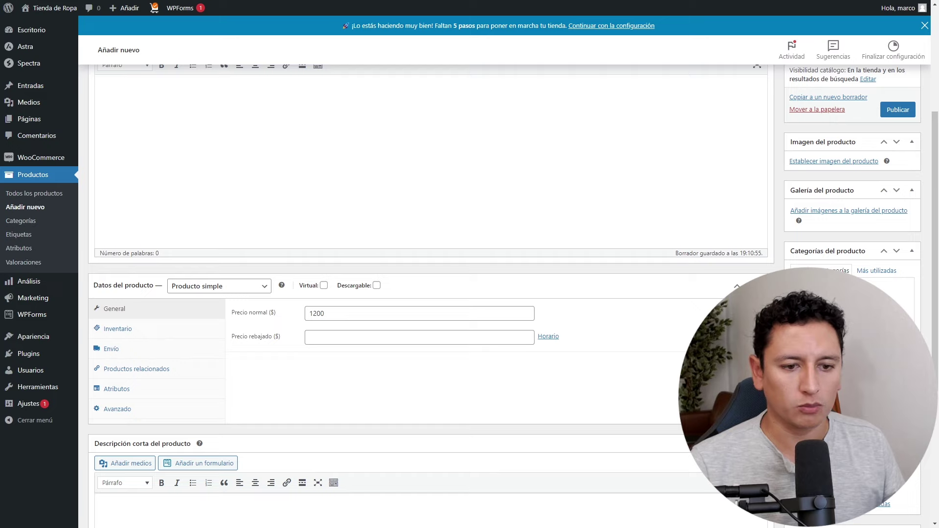
Upload the black watch photo variable-img-18.jpg as the product image.
scroll(431, 294, up, 2)
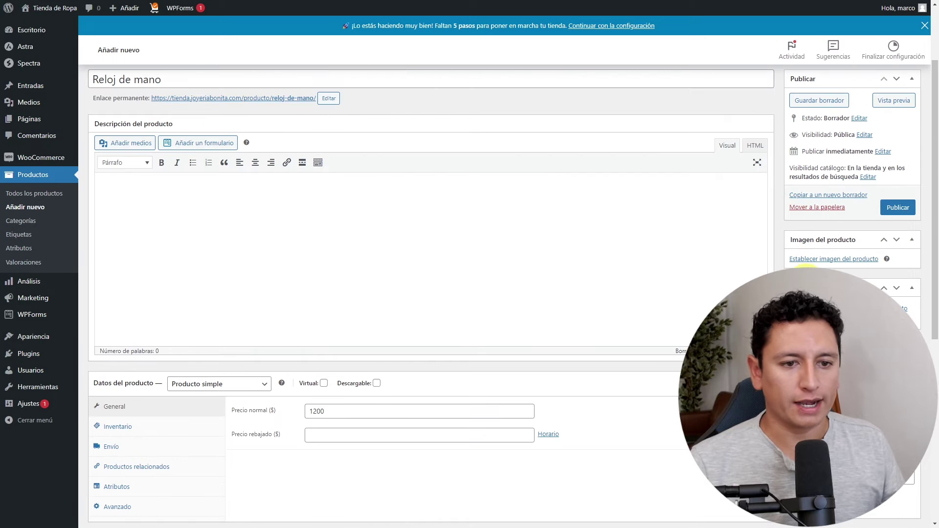
click(827, 259)
drag(551, 184, 560, 188)
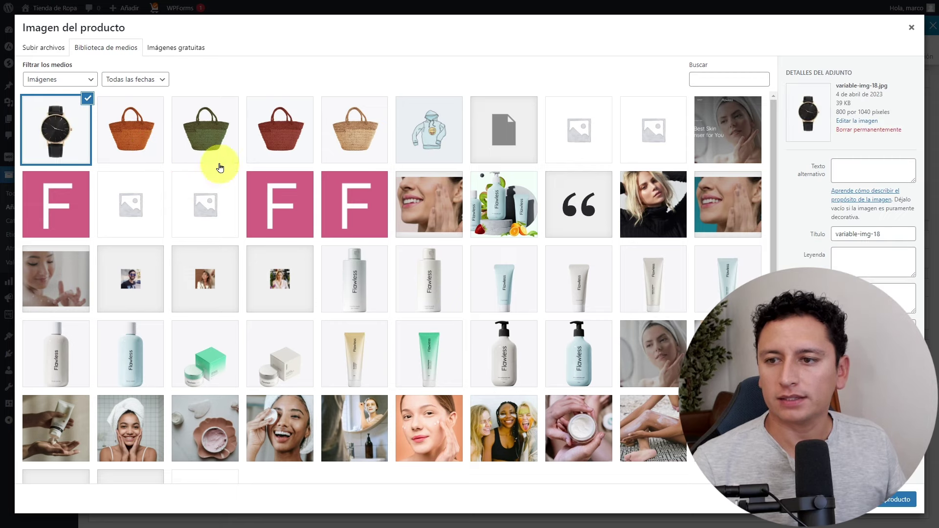
Keep the black watch as product image, add three coloured watch gallery photos, and make it Producto variable.
key(Escape)
scroll(426, 294, down, 3)
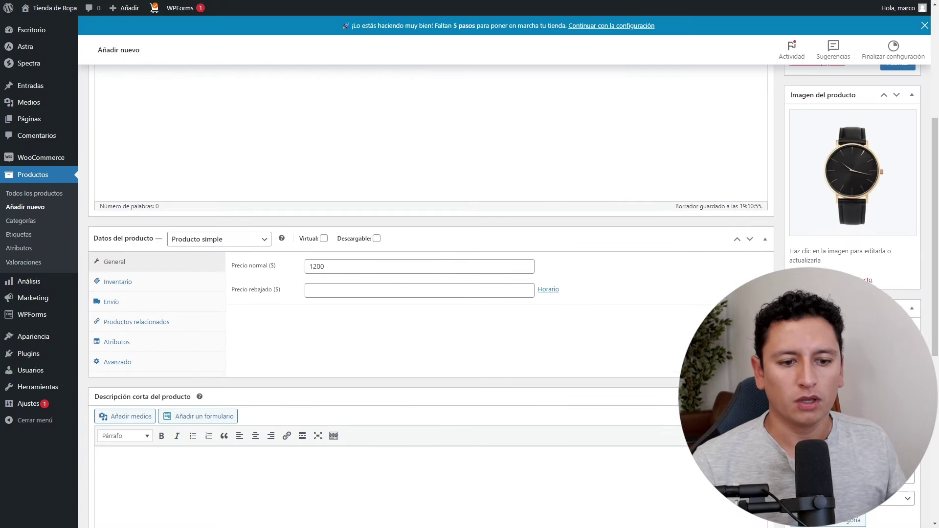
click(832, 325)
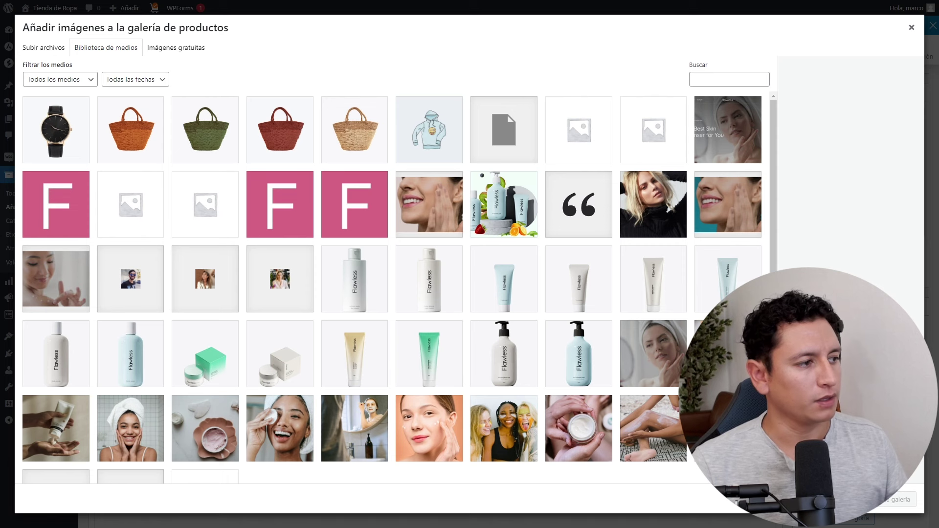
drag(938, 245, 489, 245)
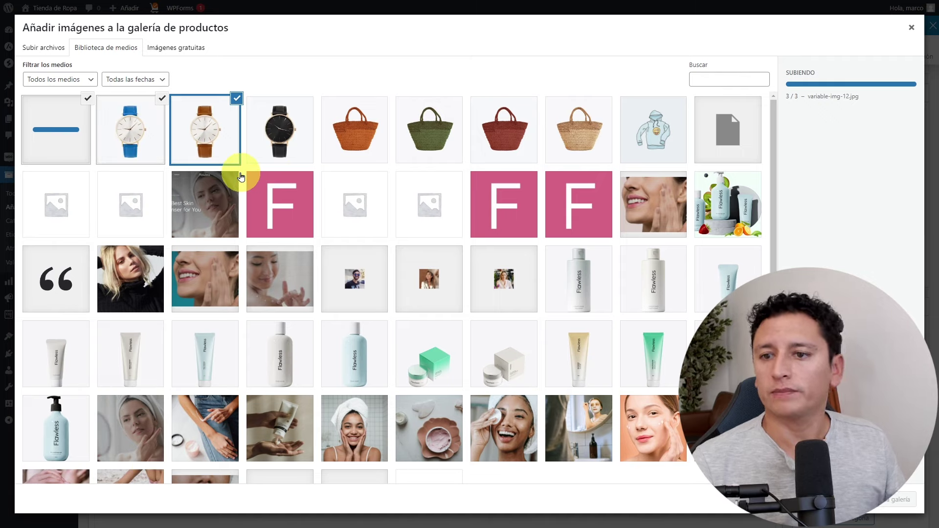
click(900, 500)
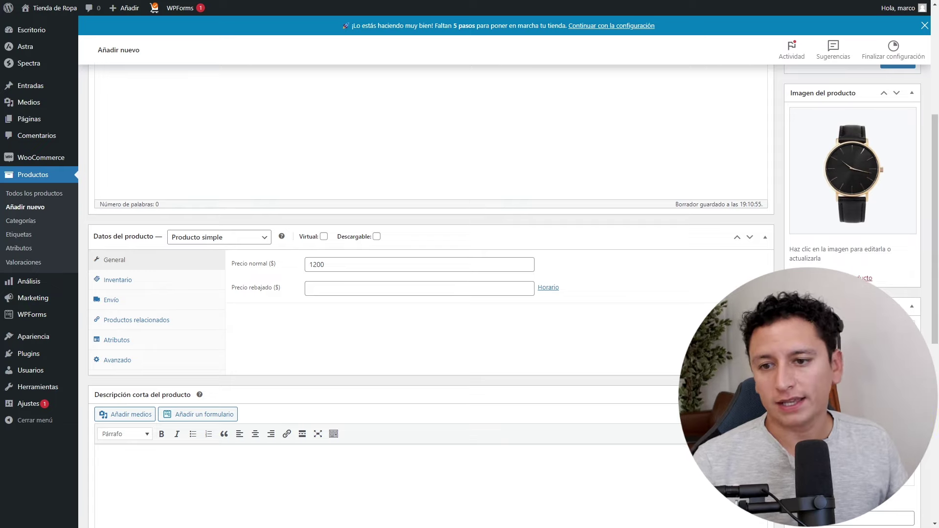
click(248, 239)
click(248, 289)
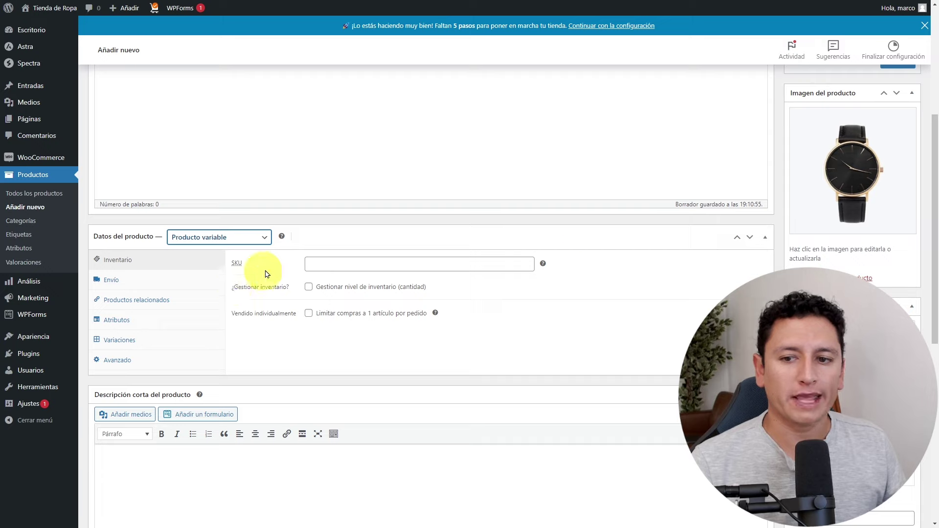
Open the Atributos tab of the Reloj de mano product data panel.
click(598, 226)
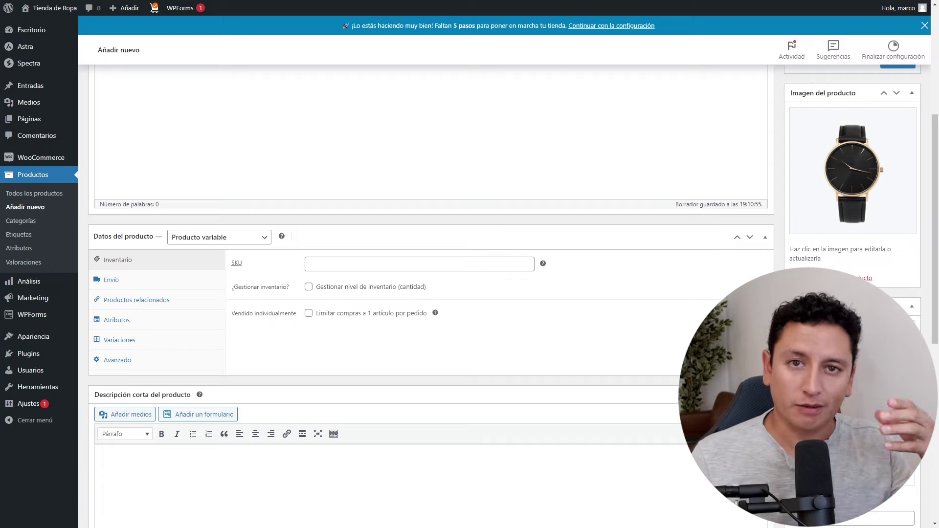
mouse_move(438, 316)
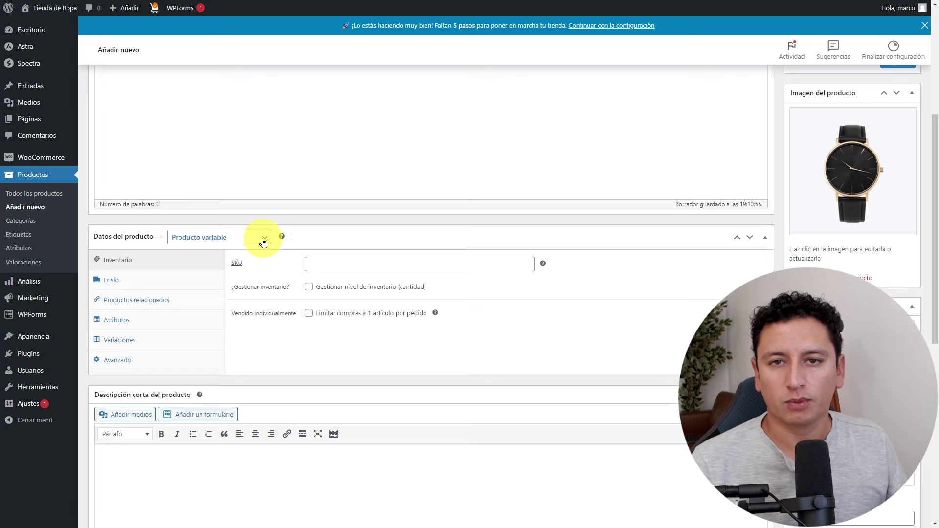
click(131, 323)
Add and save a custom attribute 'Tipo' with values Piel marrón | color azul, used for variations.
click(321, 261)
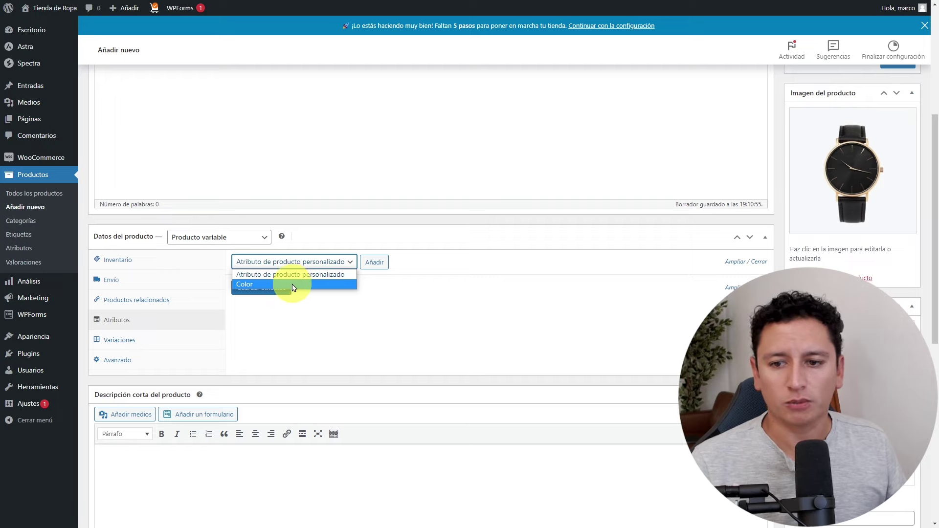
click(370, 263)
click(374, 263)
click(284, 319)
text(Tipo)
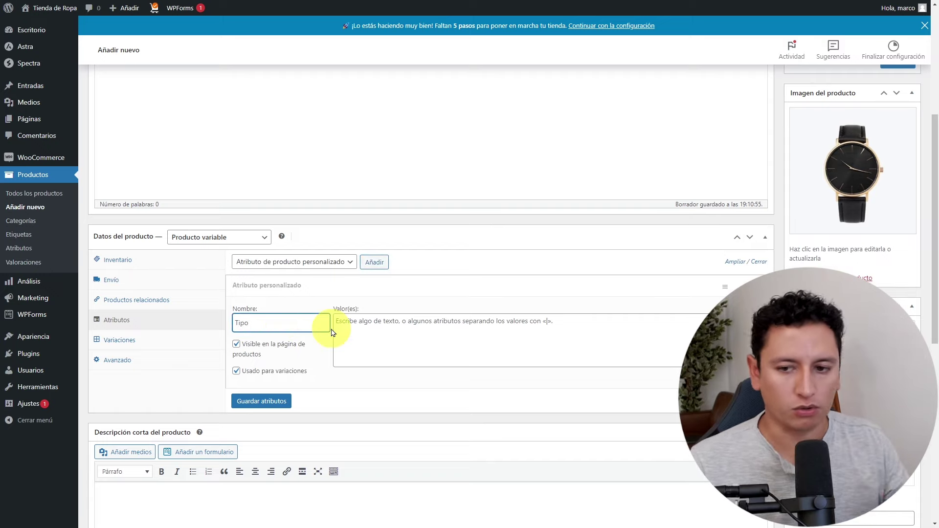
click(366, 327)
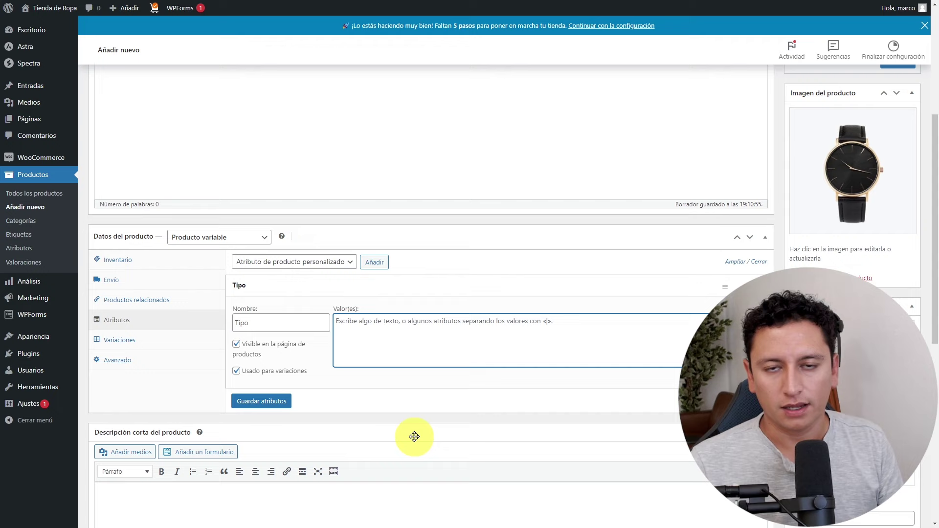
text(Pie)
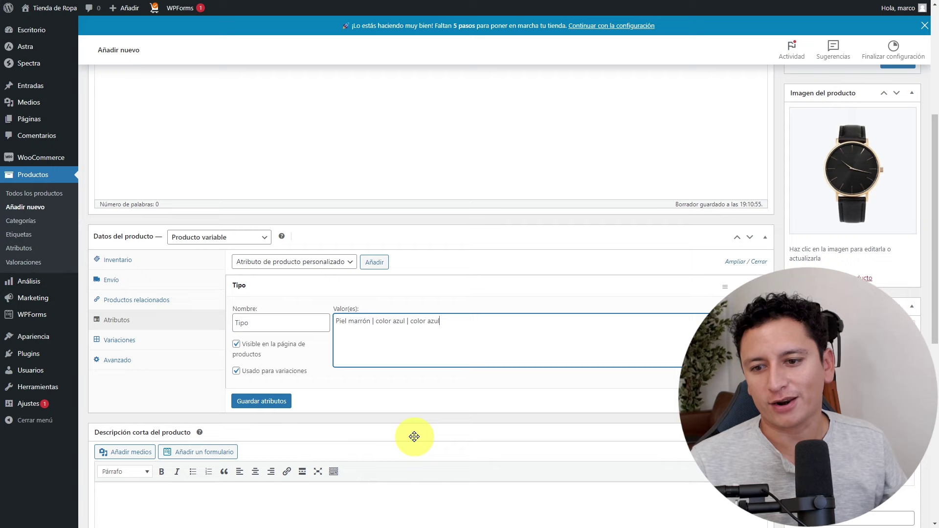
click(281, 404)
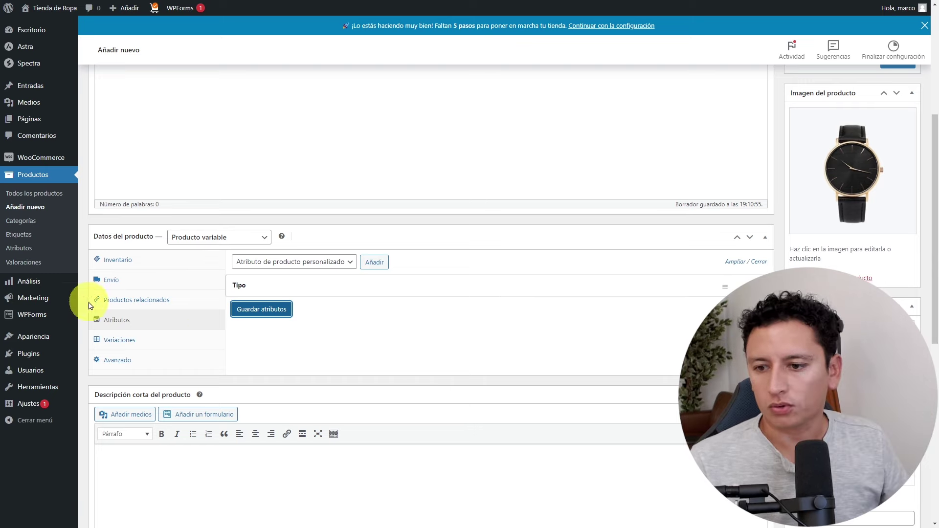
click(121, 344)
Generate variations from all attributes, then delete the two variations that were created.
click(424, 263)
click(321, 284)
click(440, 263)
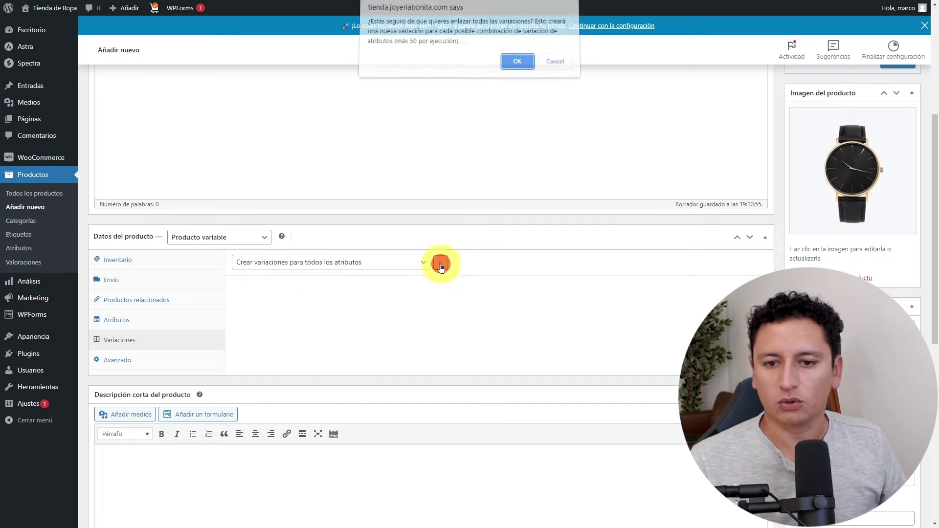
click(516, 66)
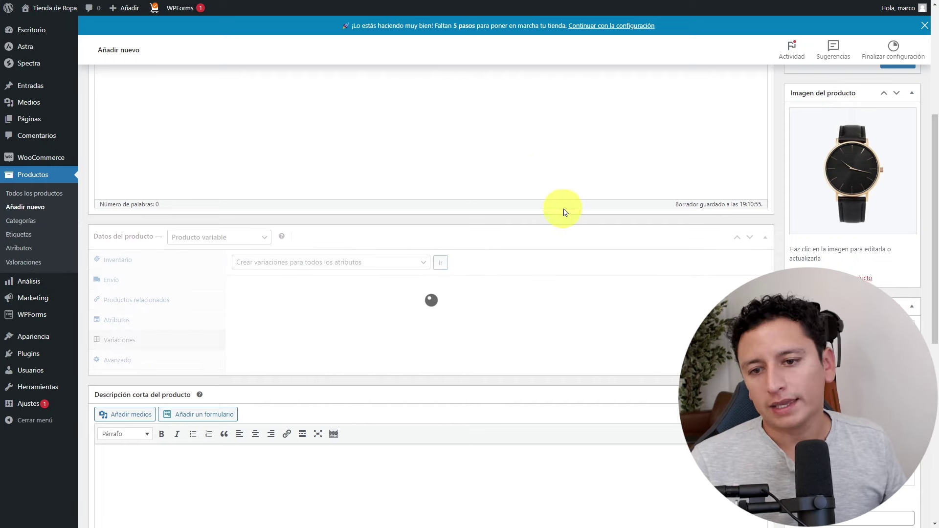
click(563, 49)
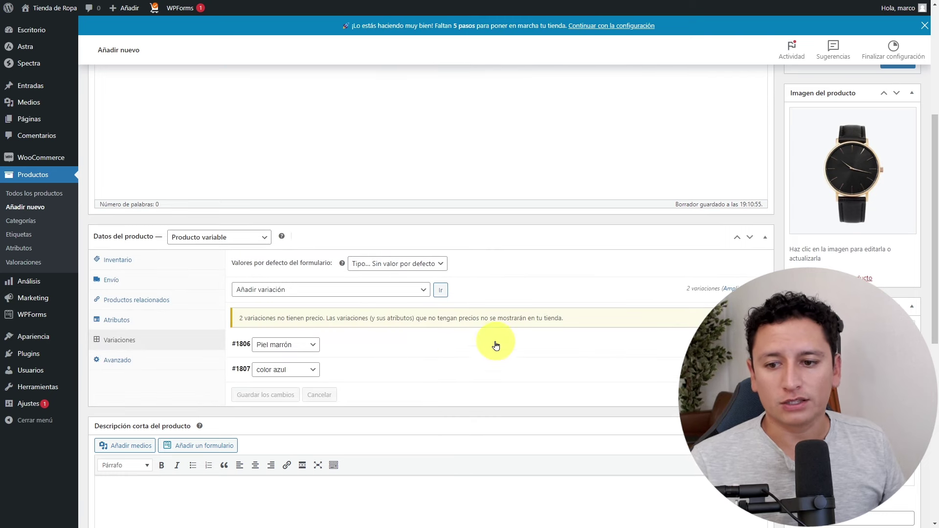
scroll(394, 368, down, 2)
scroll(407, 343, up, 2)
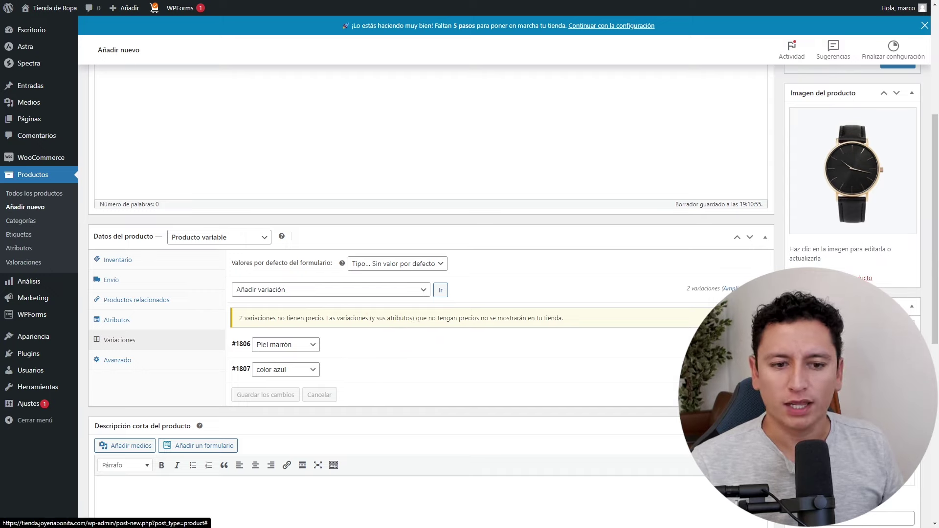
click(736, 370)
key(Return)
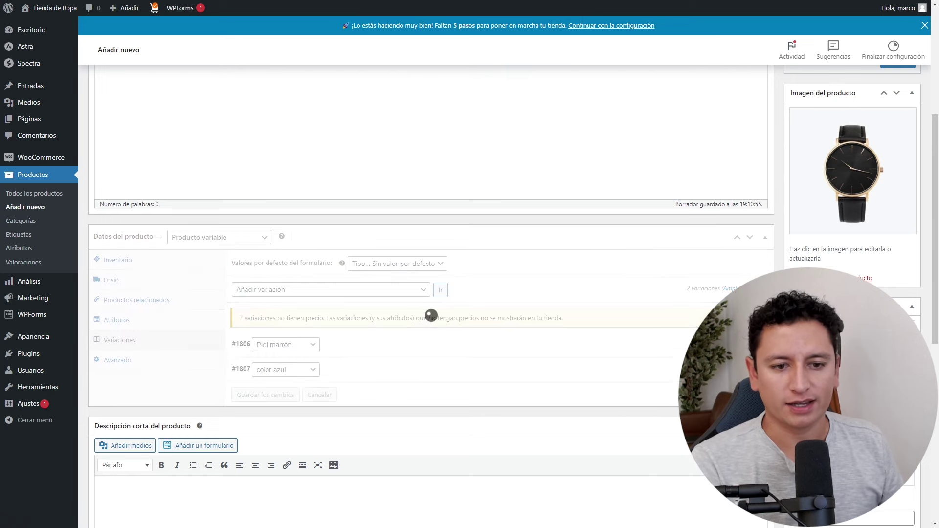
key(Return)
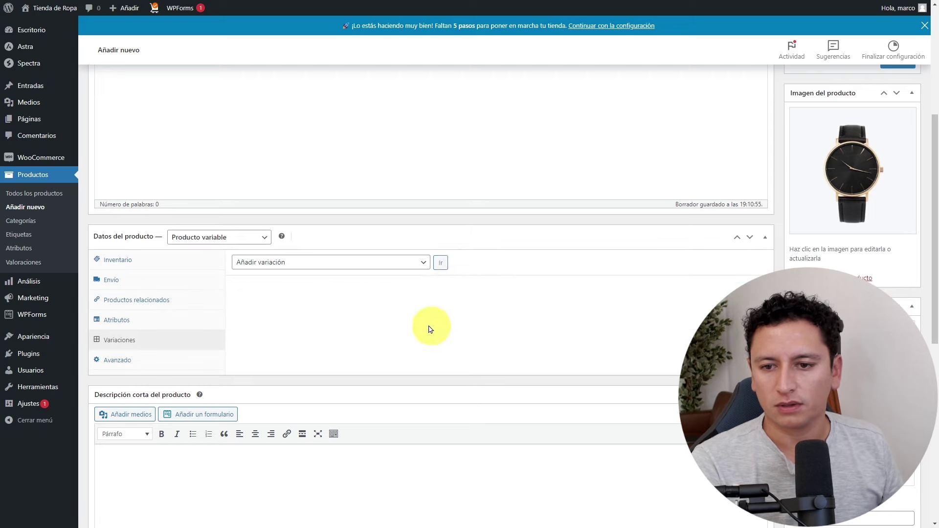
Add color rosa to the Tipo attribute values and save the attributes.
click(128, 320)
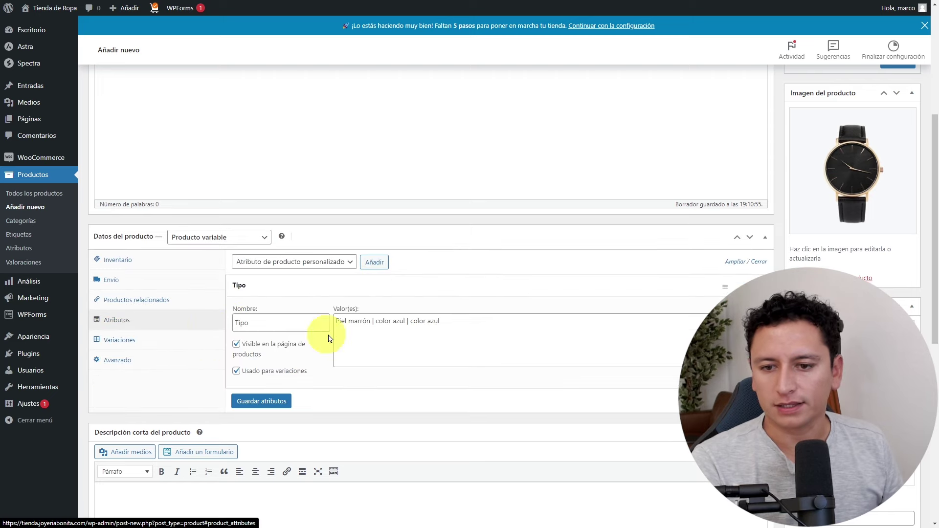
click(436, 321)
key(ctrl+v)
click(490, 330)
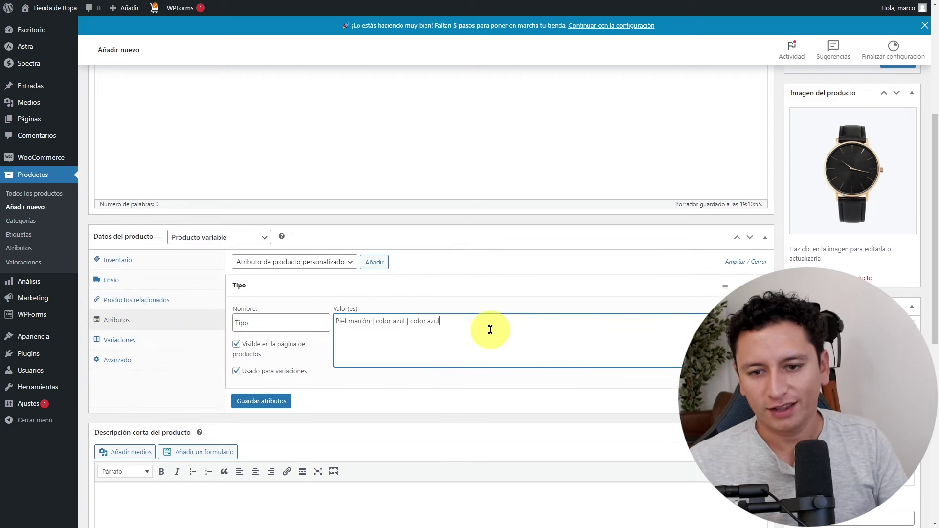
text(sa)
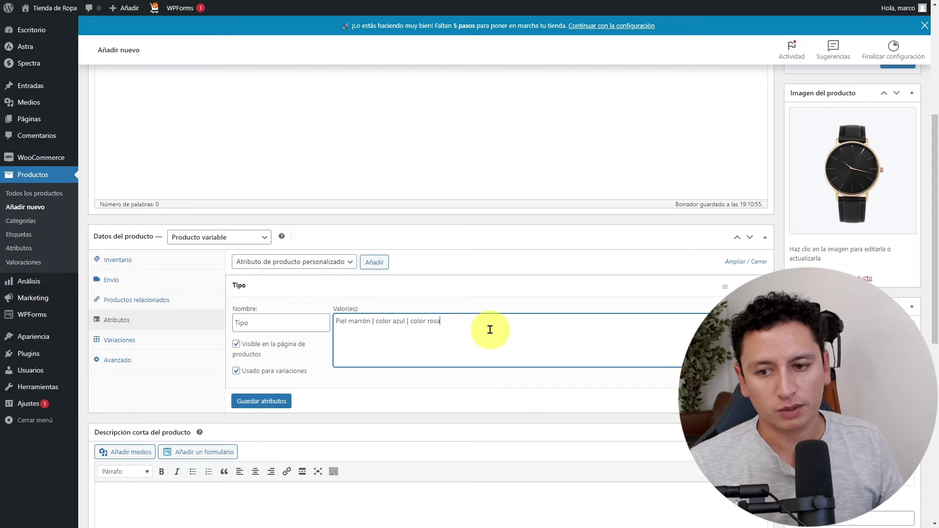
click(276, 401)
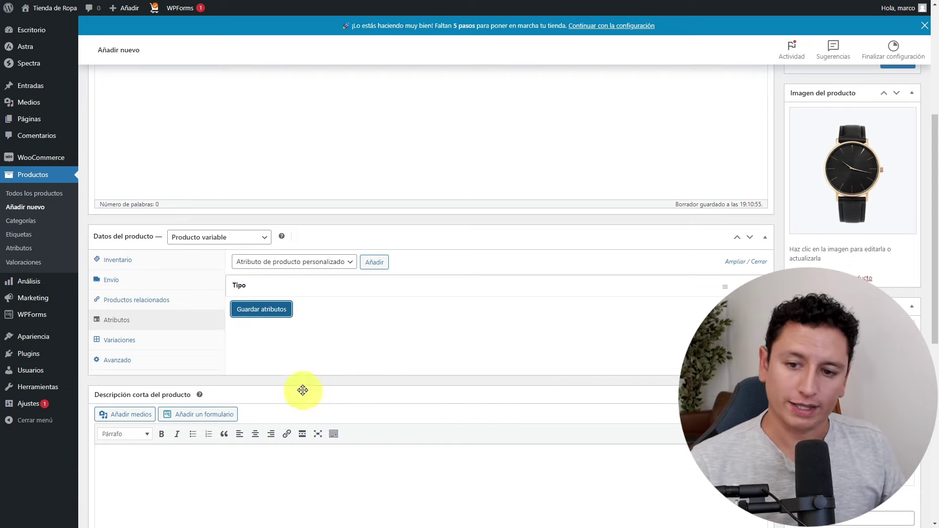
Create variations for all attributes, producing Piel marrón, color azul and color rosa.
click(142, 339)
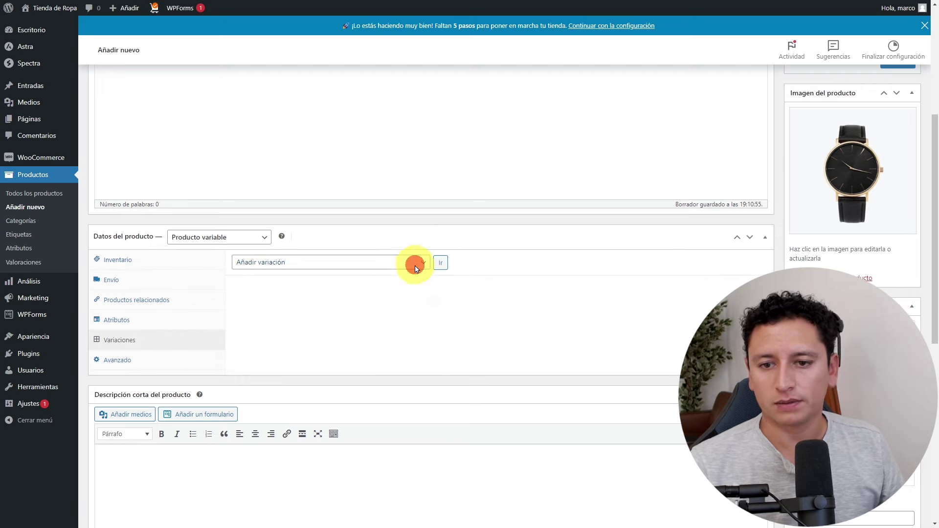
click(347, 266)
click(338, 284)
click(440, 263)
key(Return)
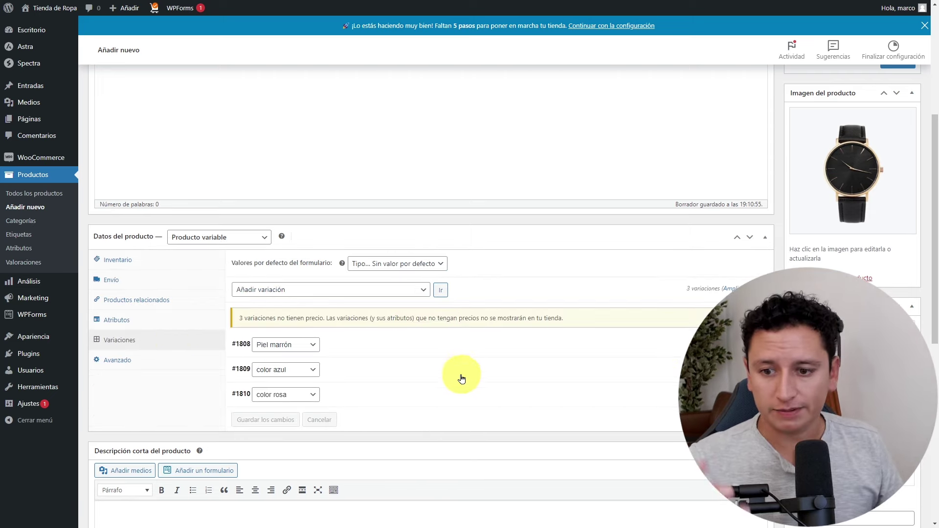
click(427, 348)
Set the Piel marrón variation's regular price to 1500.
scroll(441, 403, down, 2)
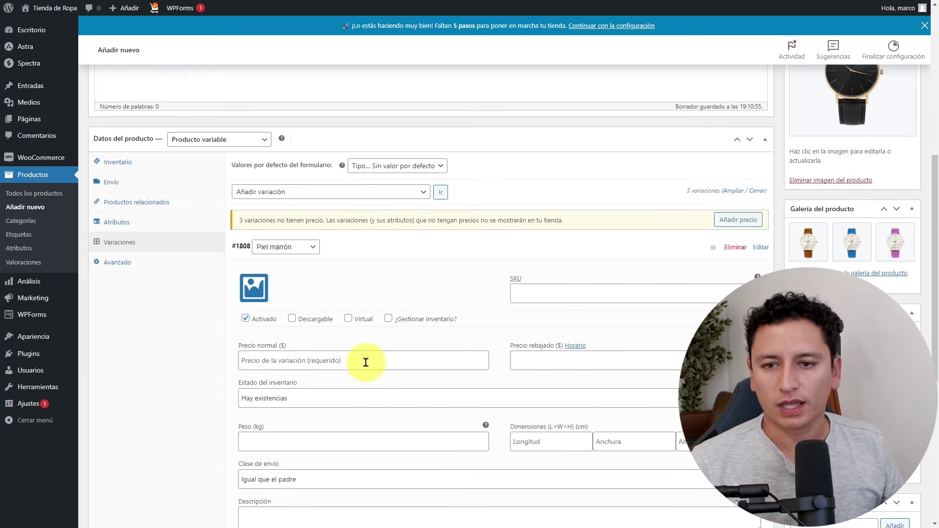
scroll(367, 362, up, 2)
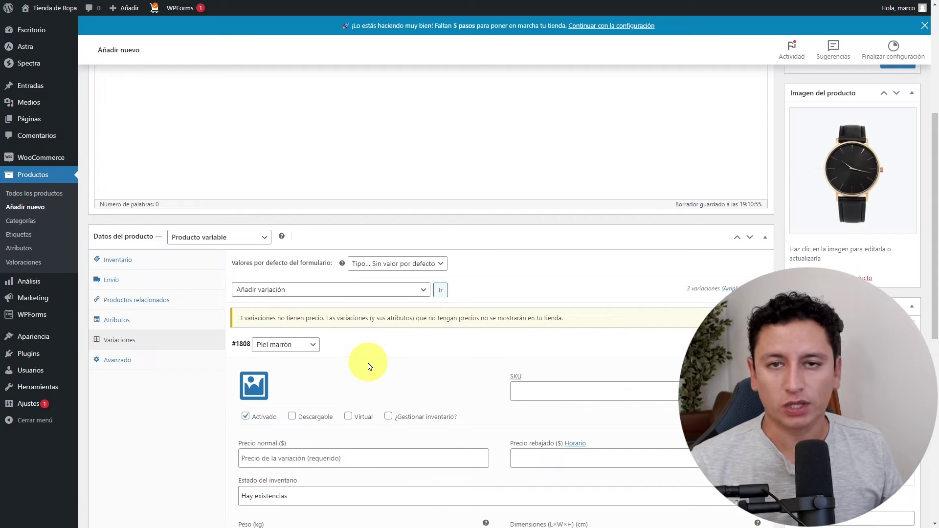
click(345, 453)
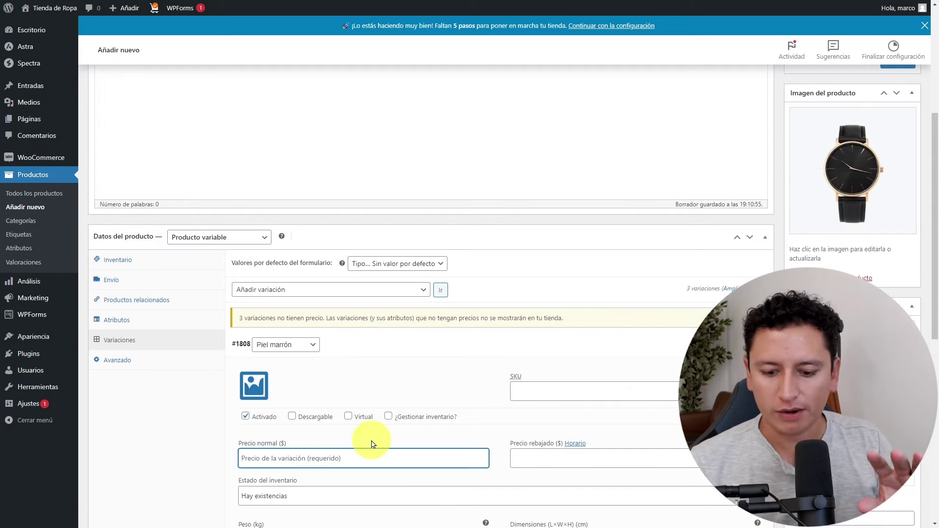
text(1500)
click(458, 389)
Price the color azul and color rosa variations at 1200 each and publish the product.
scroll(430, 419, down, 3)
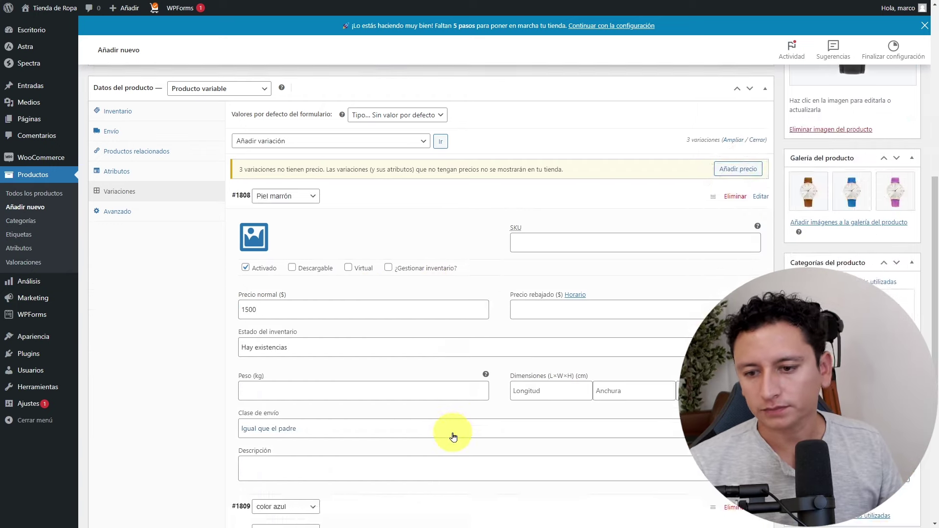
scroll(454, 437, down, 3)
click(333, 364)
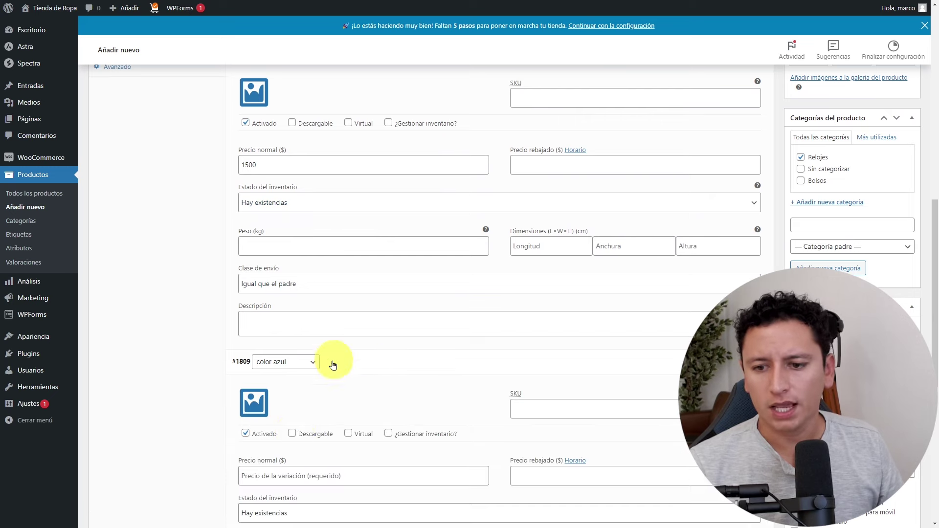
click(288, 476)
text(1200)
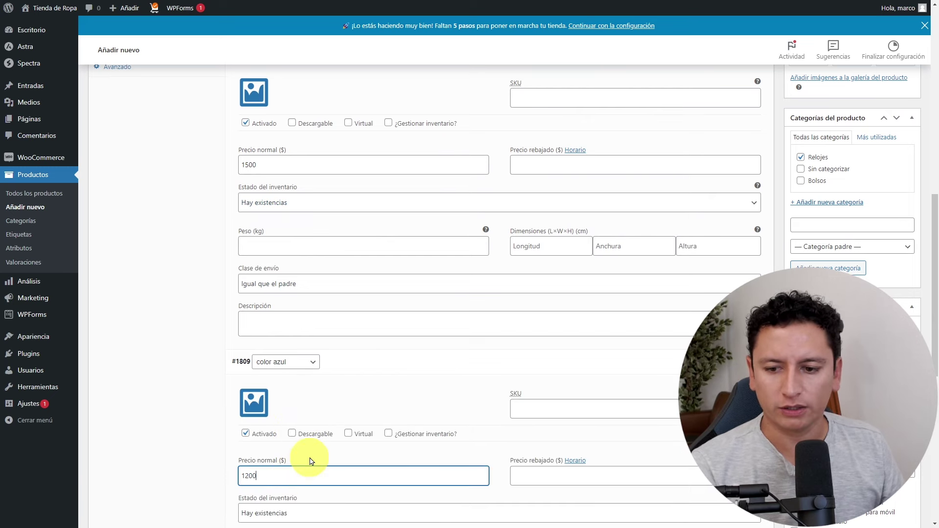
scroll(312, 462, down, 4)
click(377, 474)
scroll(310, 365, down, 4)
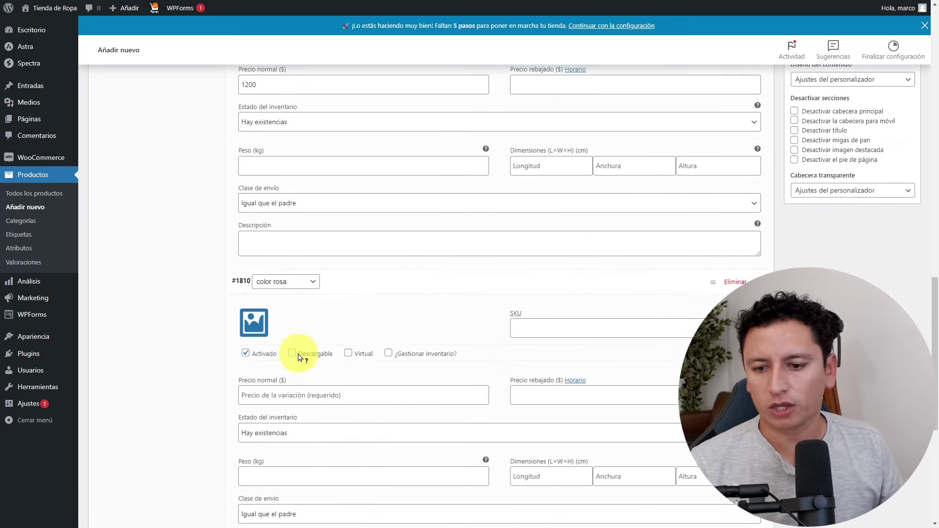
click(279, 393)
text(1200)
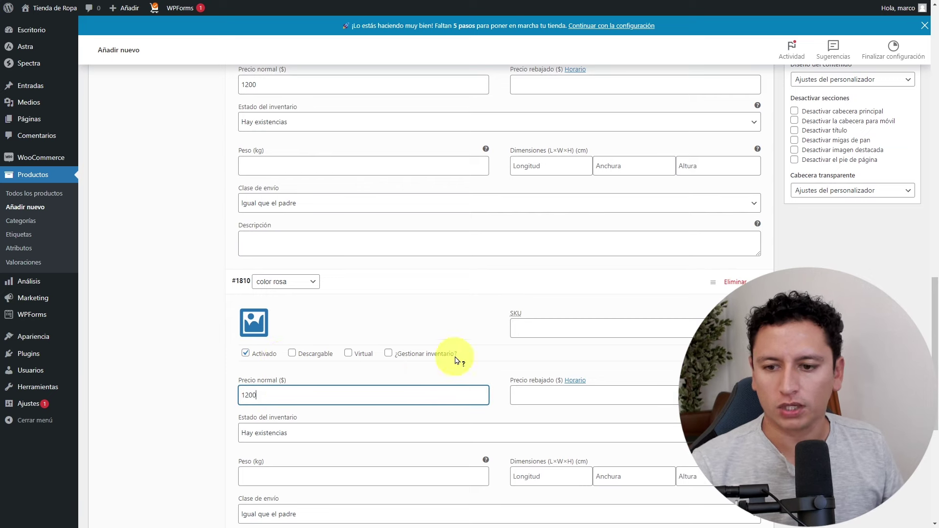
scroll(866, 230, up, 15)
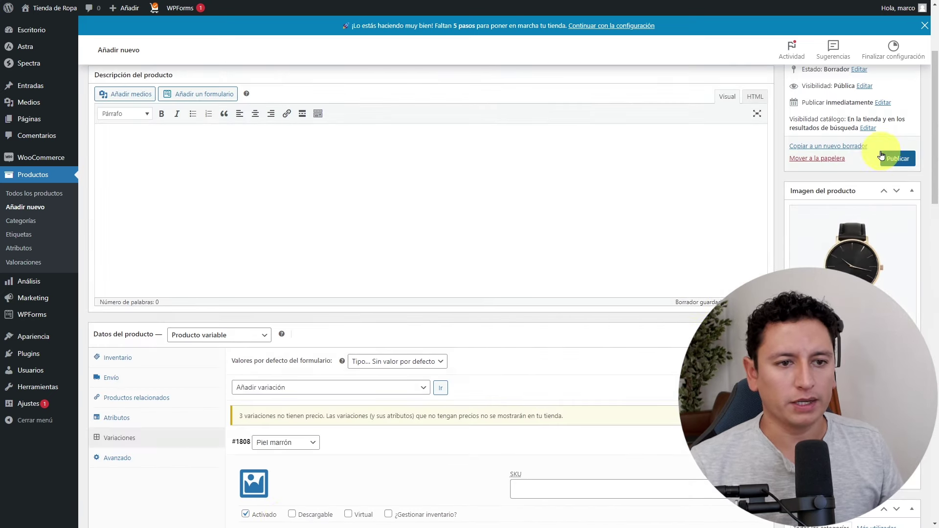
click(897, 158)
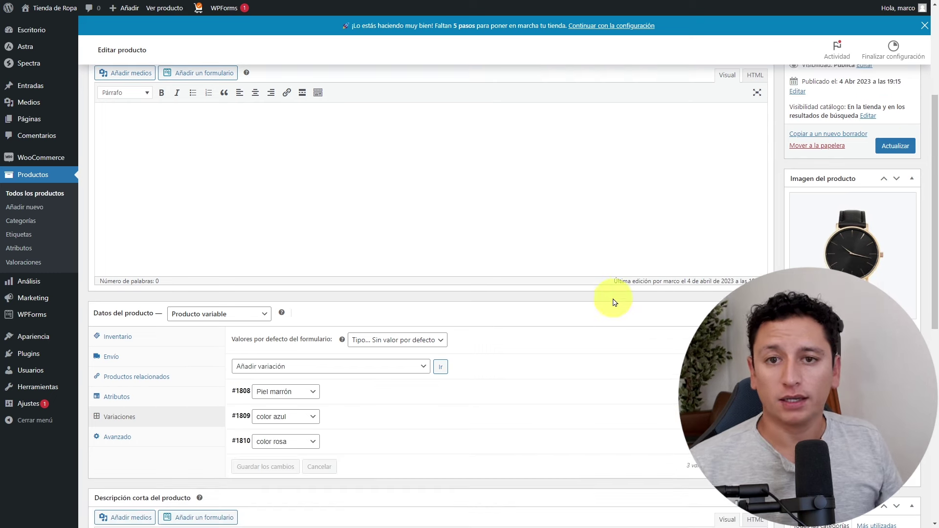
Enter 'Este reloj es muy bonito' as the short description and update Reloj de mano.
scroll(360, 310, down, 8)
click(337, 210)
text(Este reloj es muy bonito)
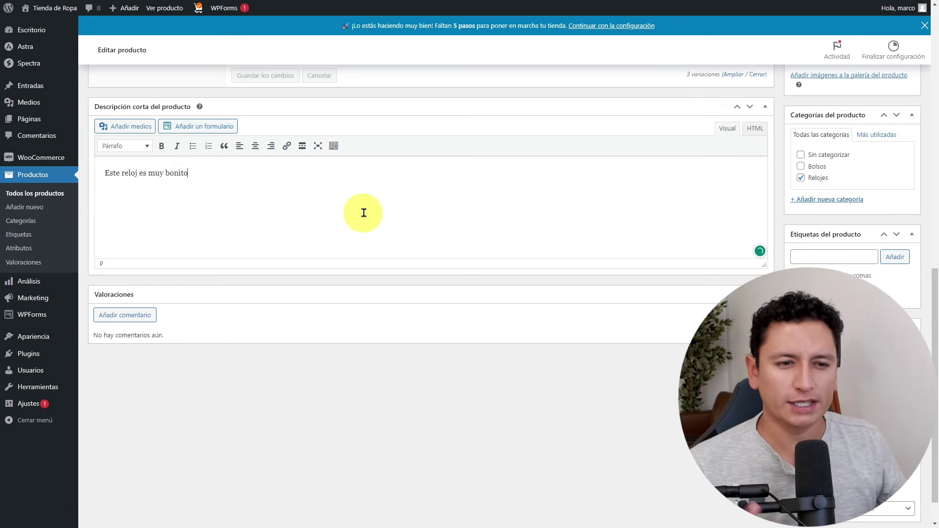
scroll(342, 216, up, 10)
click(910, 194)
scroll(913, 194, down, 6)
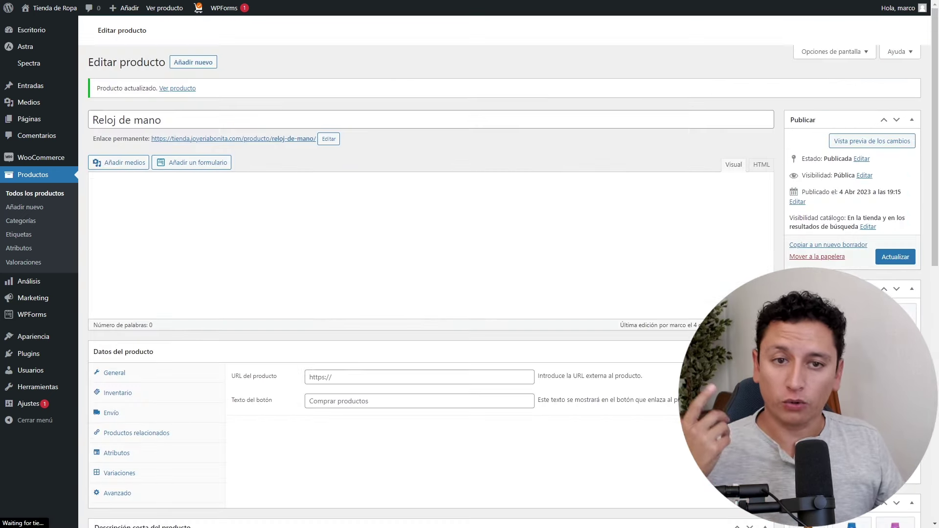
scroll(426, 244, down, 10)
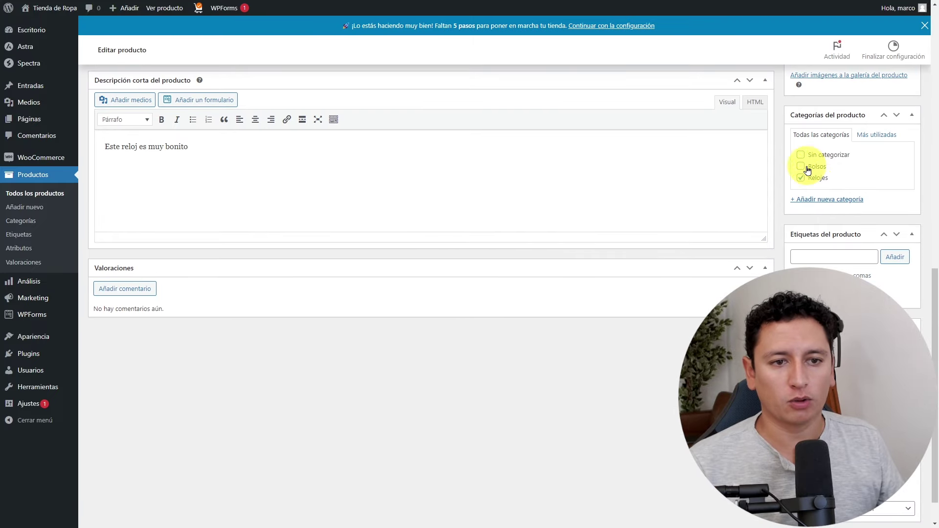
scroll(426, 244, up, 10)
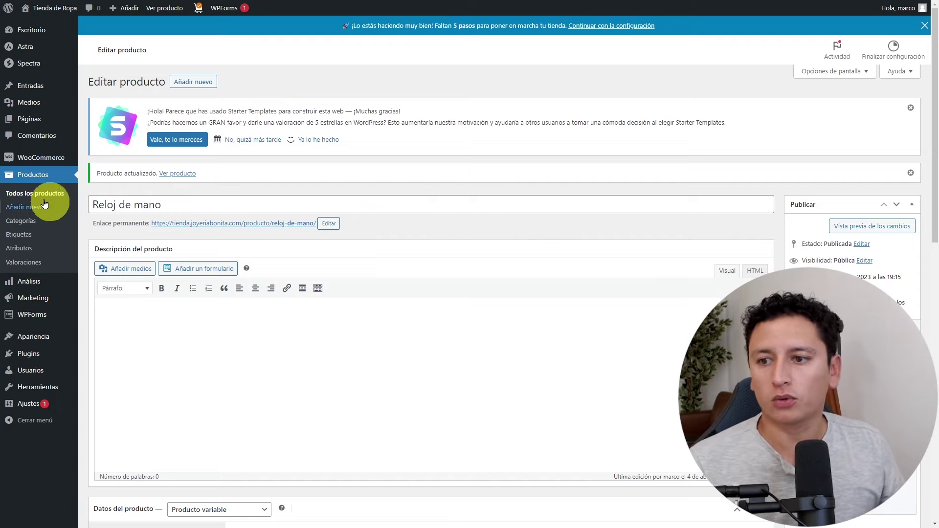
click(204, 228)
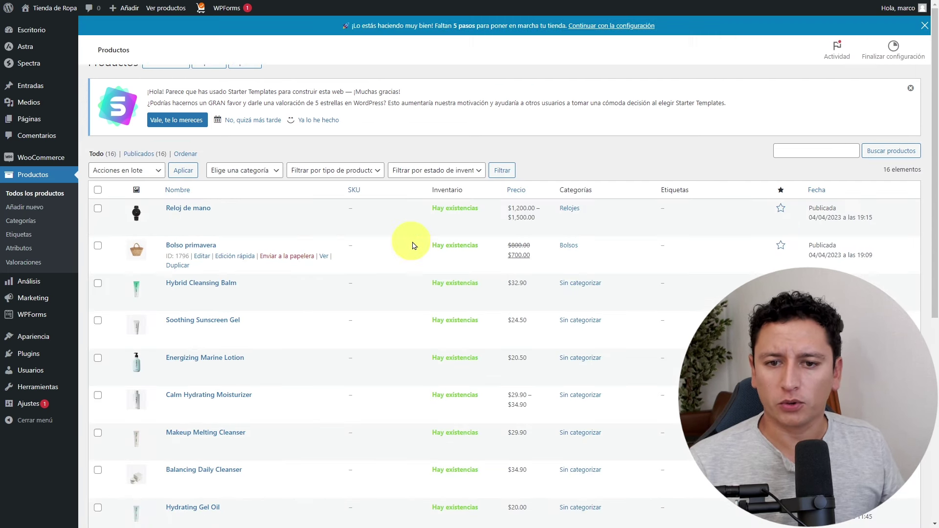
View Bolso primavera in the storefront and browse its second, green and orange bag photos.
click(325, 277)
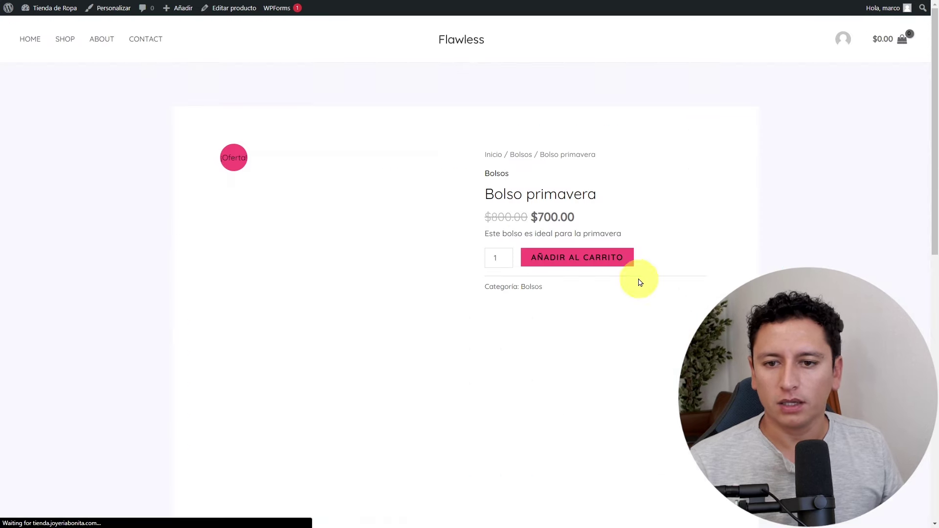
scroll(349, 202, down, 2)
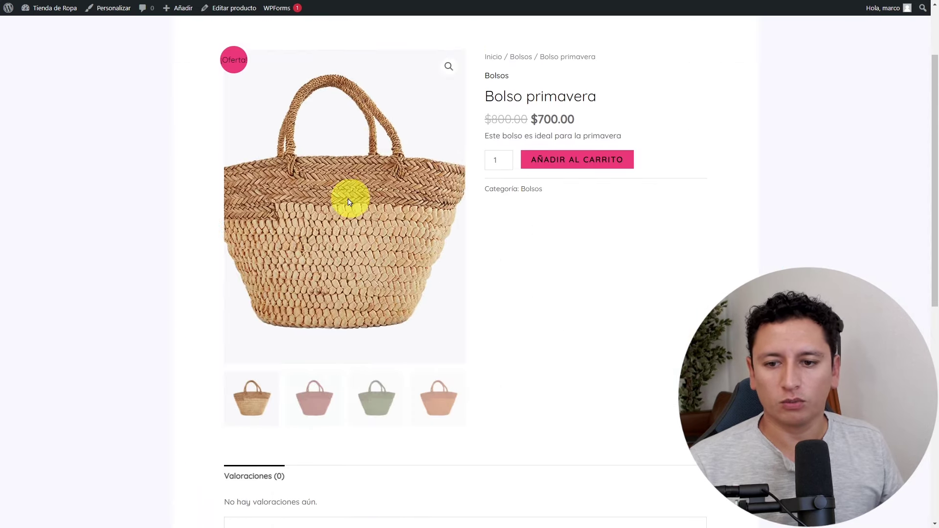
click(337, 389)
click(378, 397)
click(406, 403)
scroll(519, 362, up, 2)
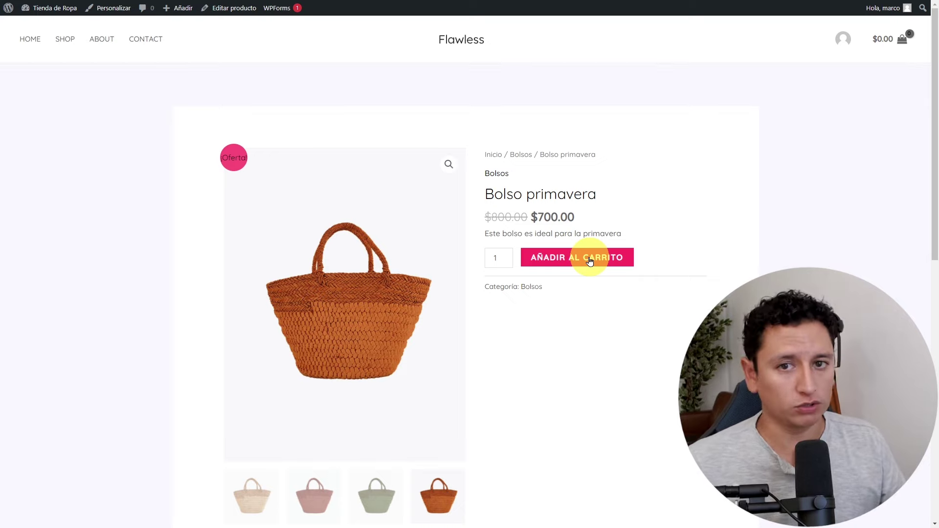
Return to the Escritorio via the admin bar and view Reloj de mano from Productos.
mouse_move(59, 9)
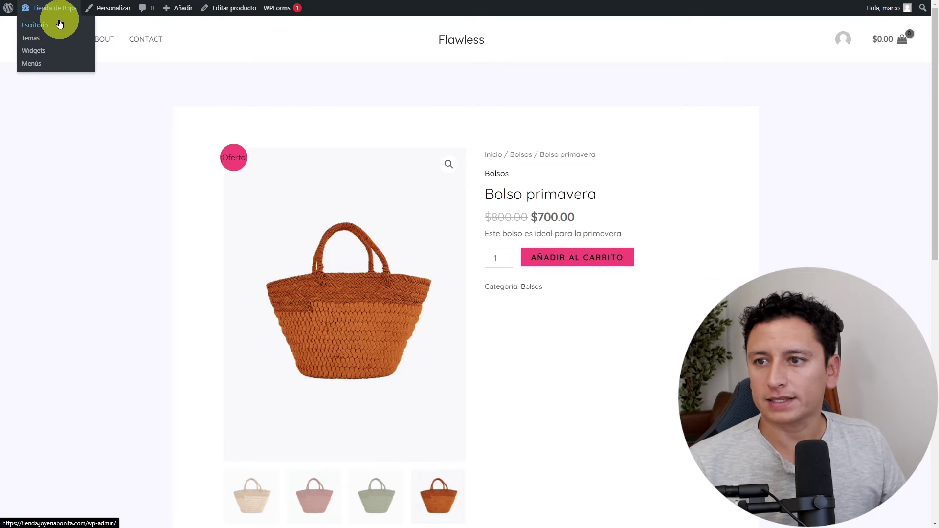
click(44, 25)
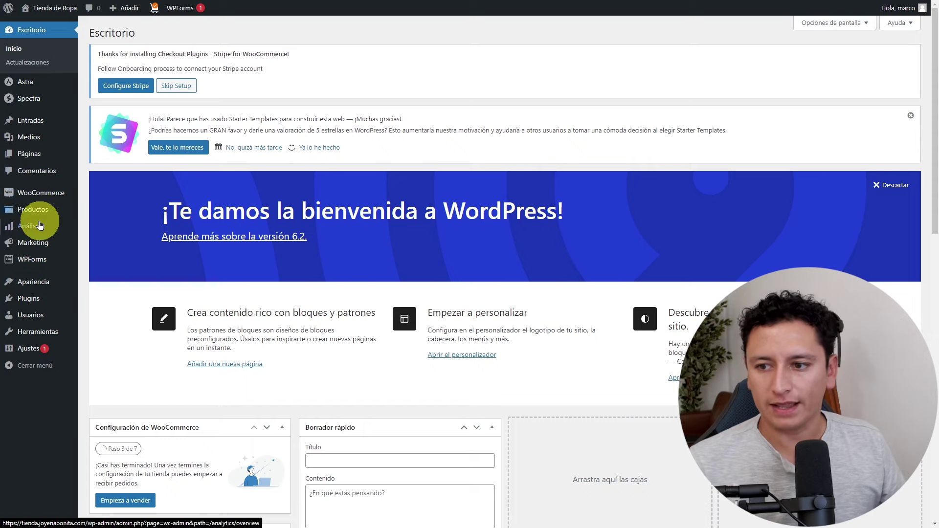
mouse_move(49, 265)
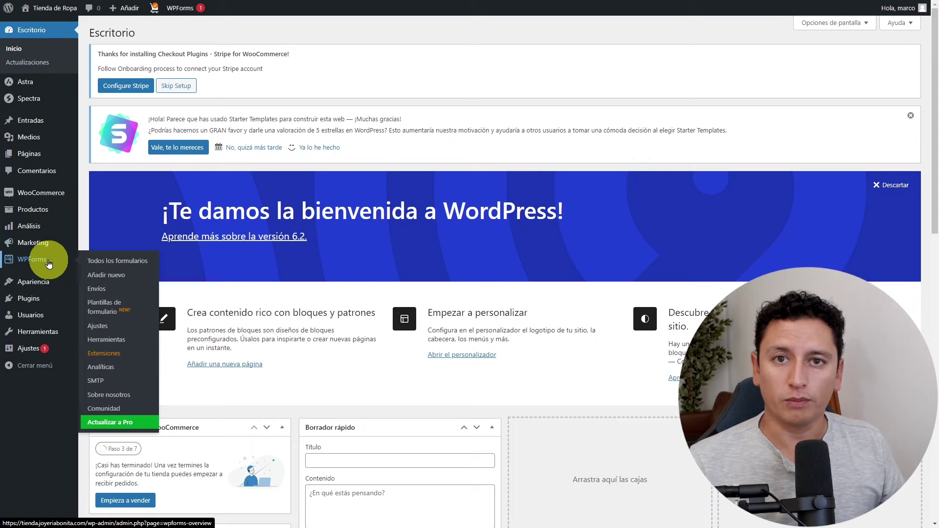
click(53, 215)
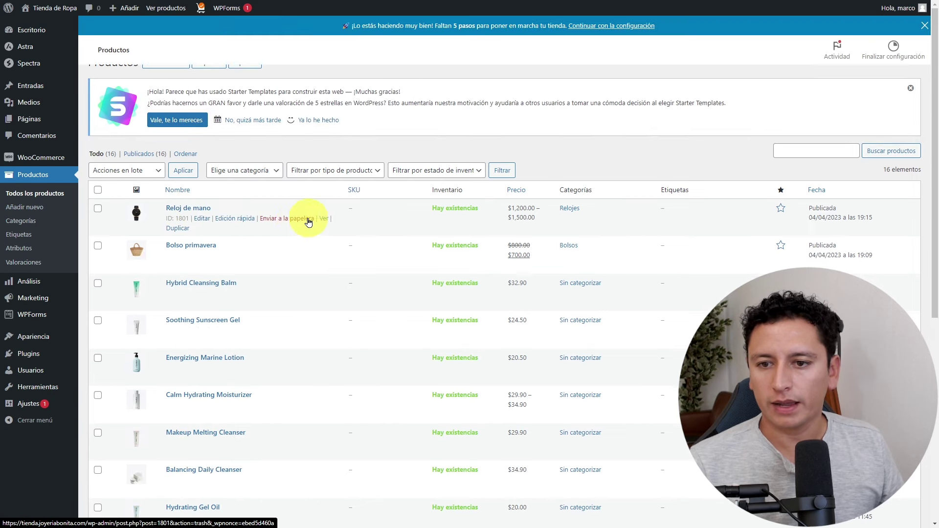
click(324, 238)
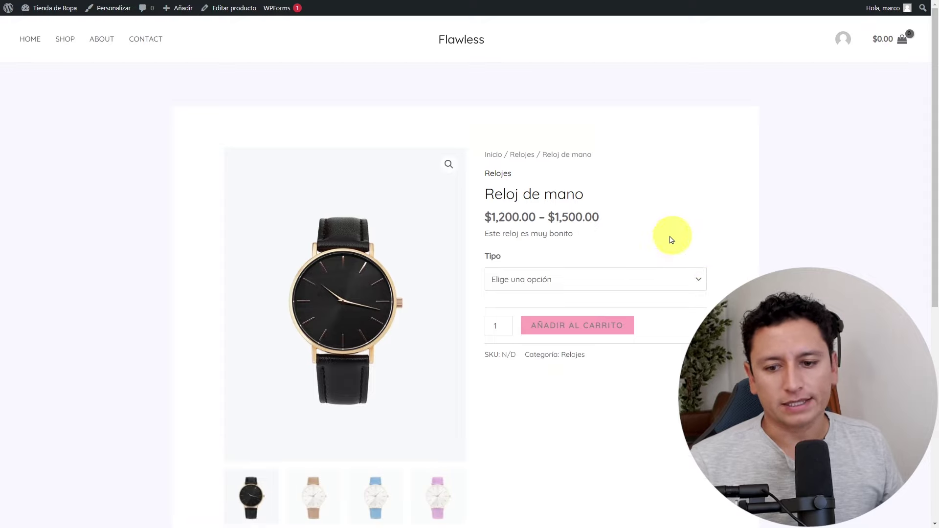
Browse the Reloj de mano storefront page's brown, blue and pink watch photos and short description.
scroll(346, 339, down, 4)
click(323, 308)
click(402, 312)
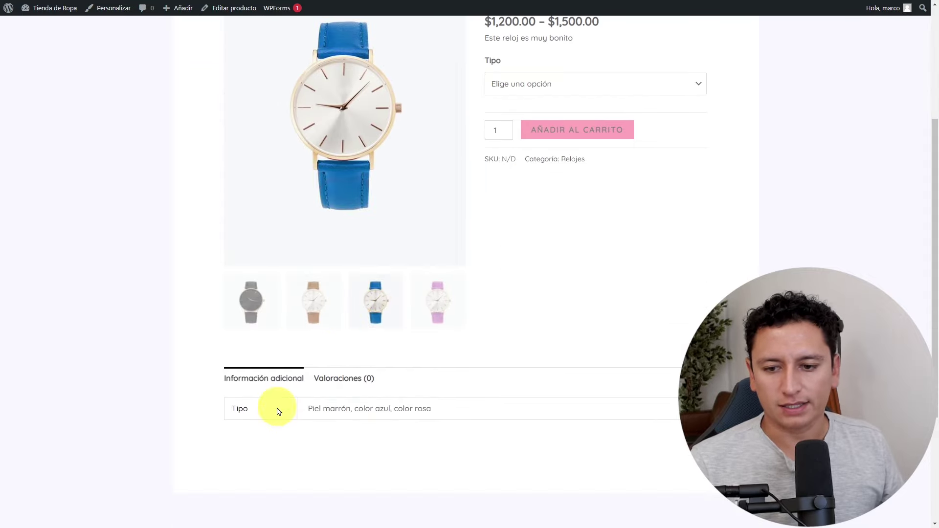
scroll(332, 411, up, 2)
click(446, 397)
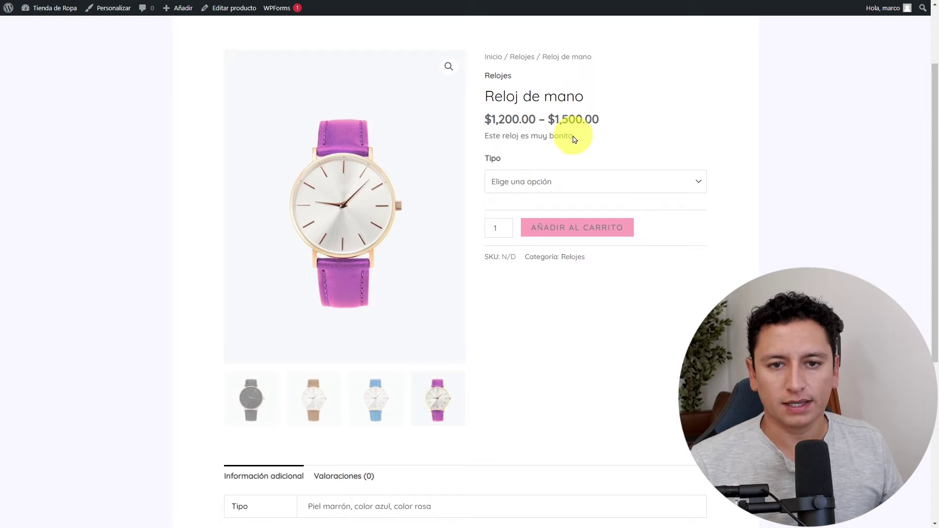
drag(572, 136, 489, 136)
click(647, 138)
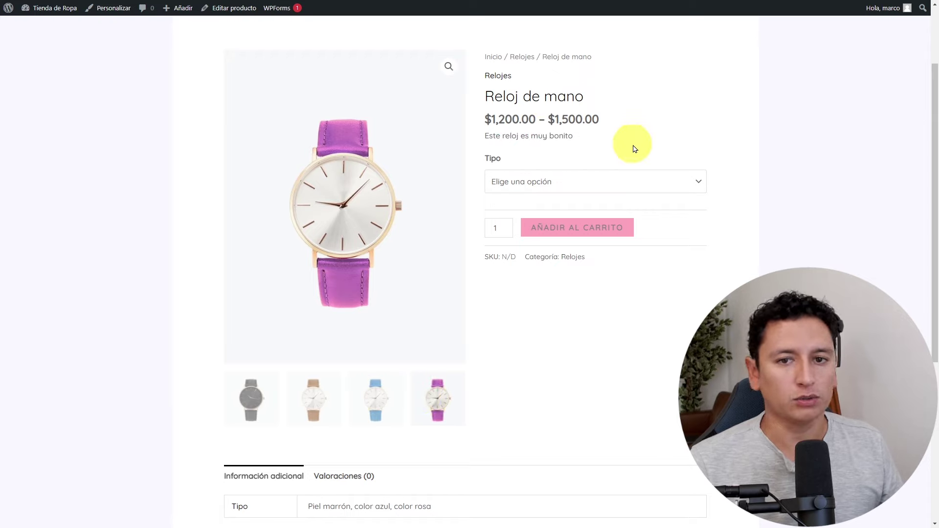
scroll(631, 147, up, 1)
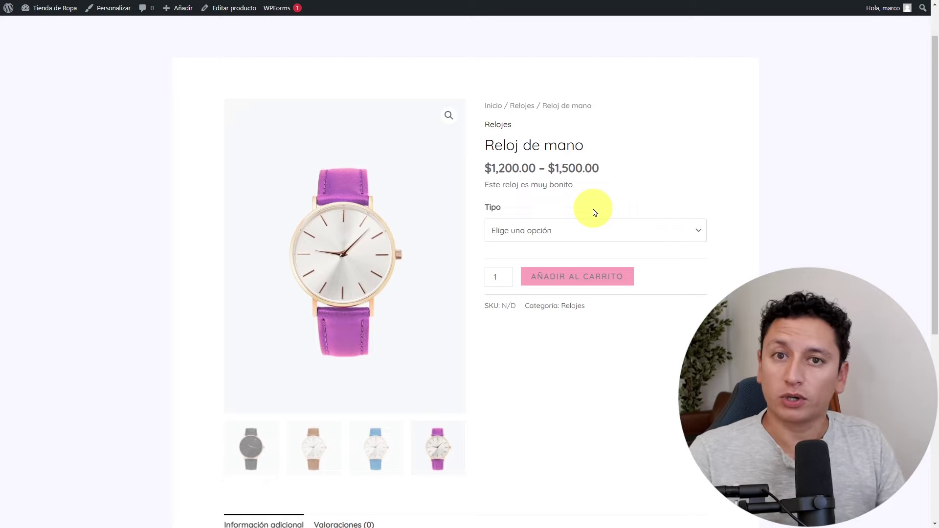
Choose 'color azul' and then 'Piel marrón' in the Tipo dropdown, checking the $1,200.00 and $1,500.00 prices.
click(599, 225)
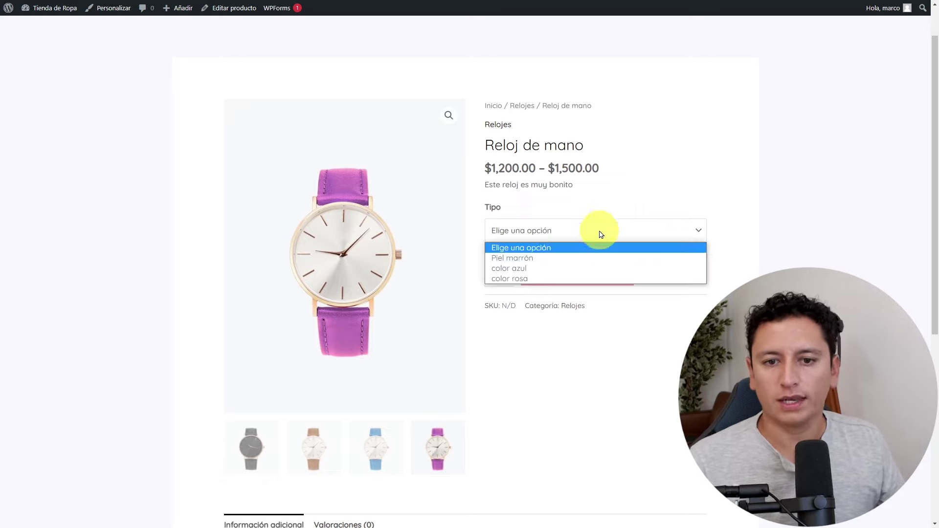
click(543, 257)
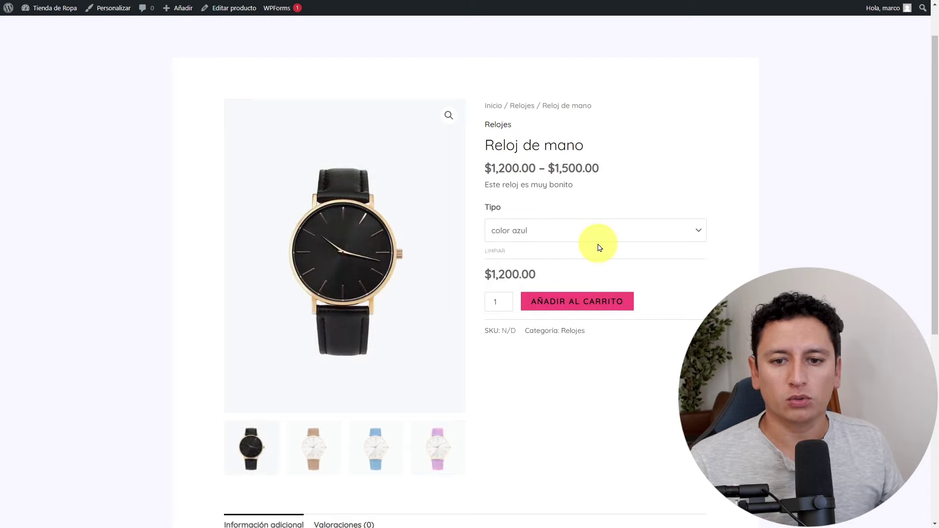
click(598, 239)
click(559, 259)
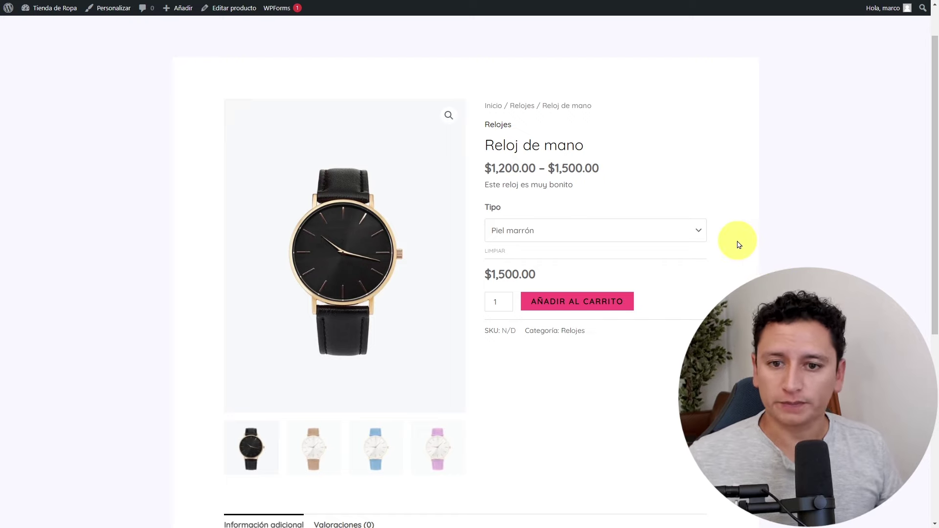
scroll(725, 239, up, 1)
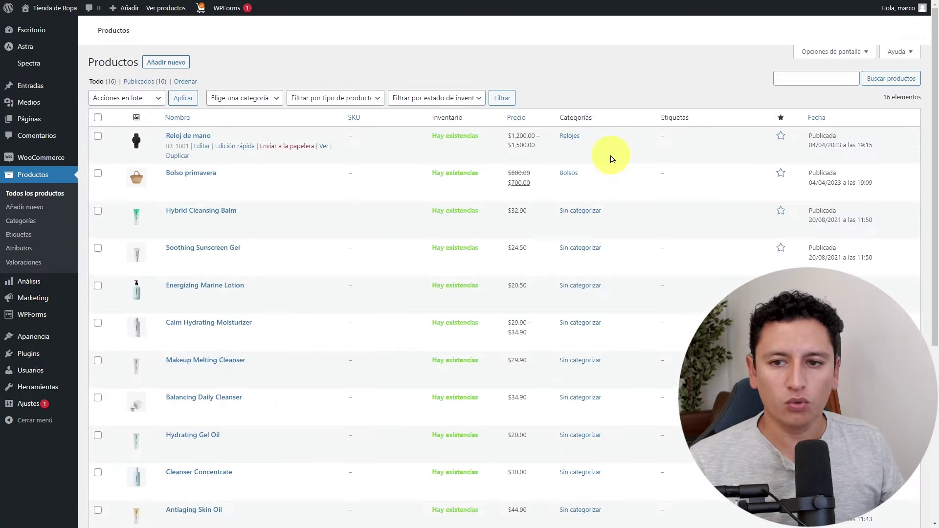
Create a new product named 'Zapatillas' and upload a blue sandal photo as its product image.
click(175, 64)
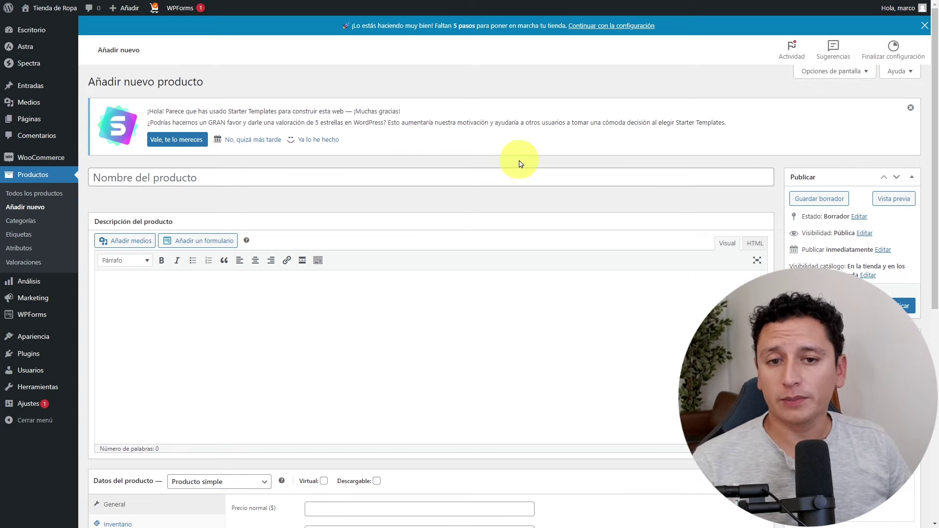
click(495, 177)
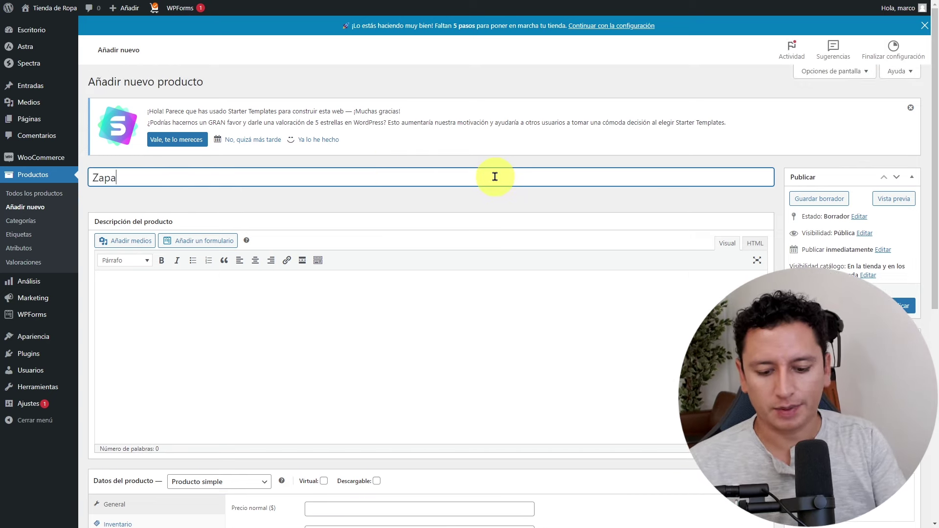
text(Zapatillas)
scroll(682, 218, down, 1)
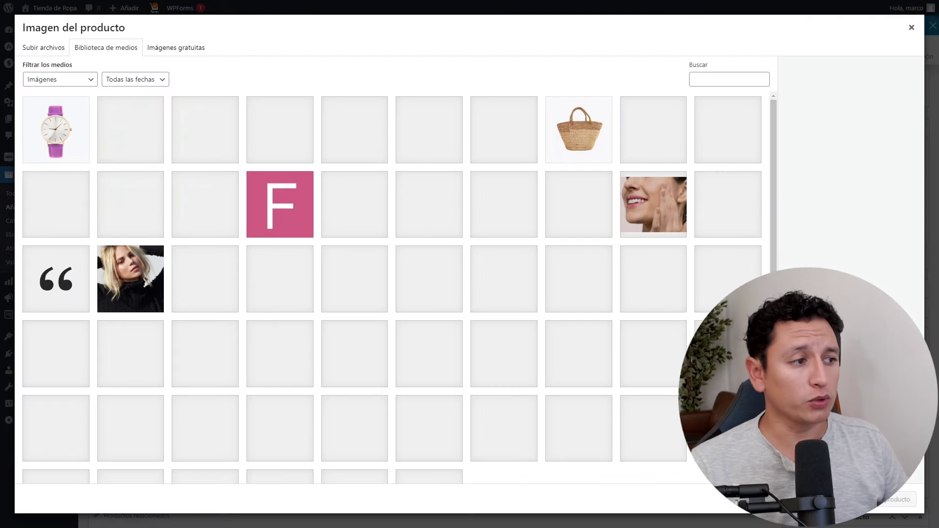
drag(96, 253, 619, 256)
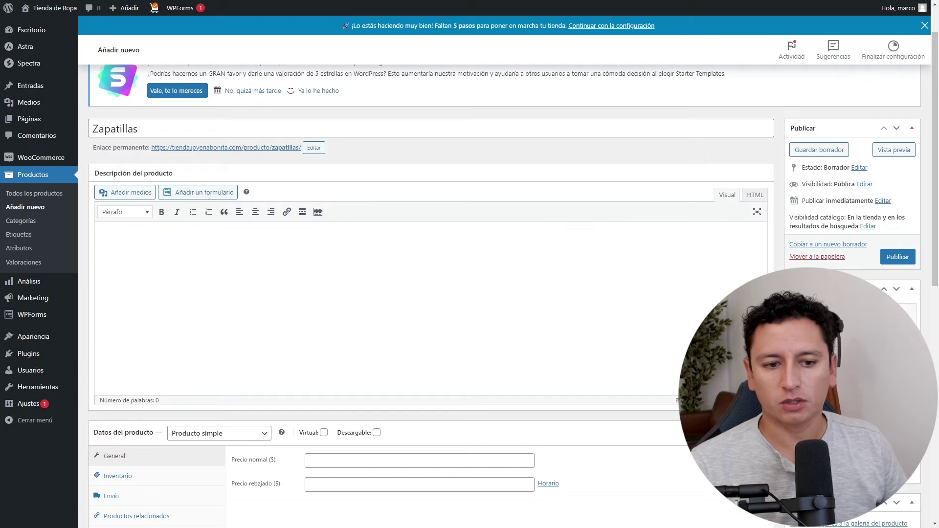
Upload three sandal photos and add them to the Zapatillas product gallery.
scroll(431, 220, down, 4)
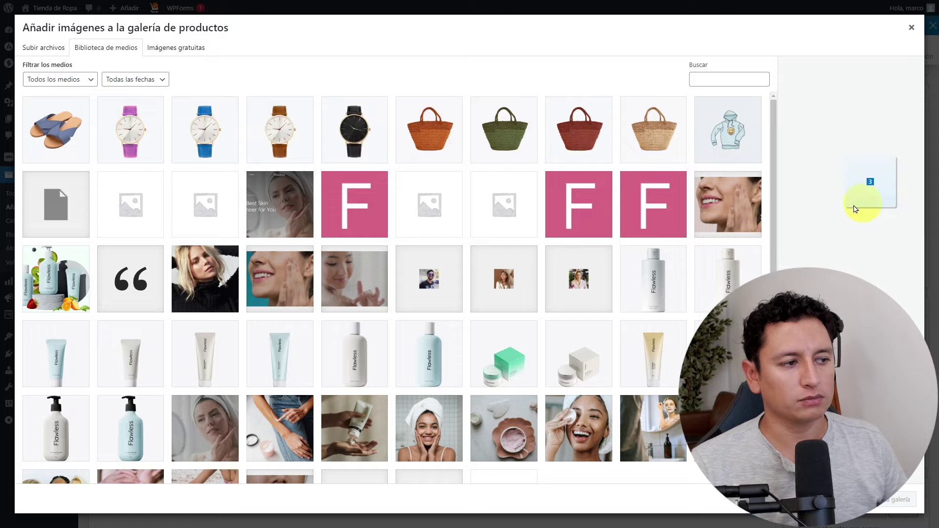
drag(938, 264, 593, 237)
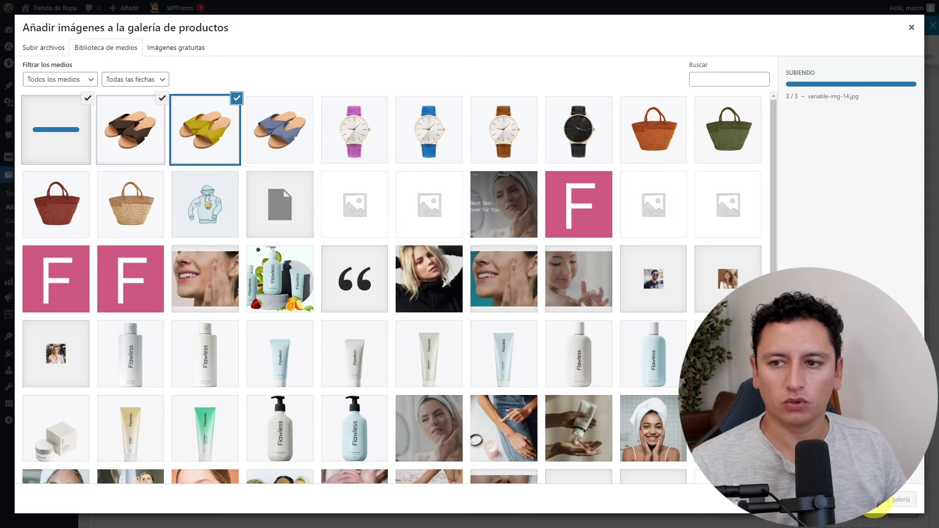
click(880, 501)
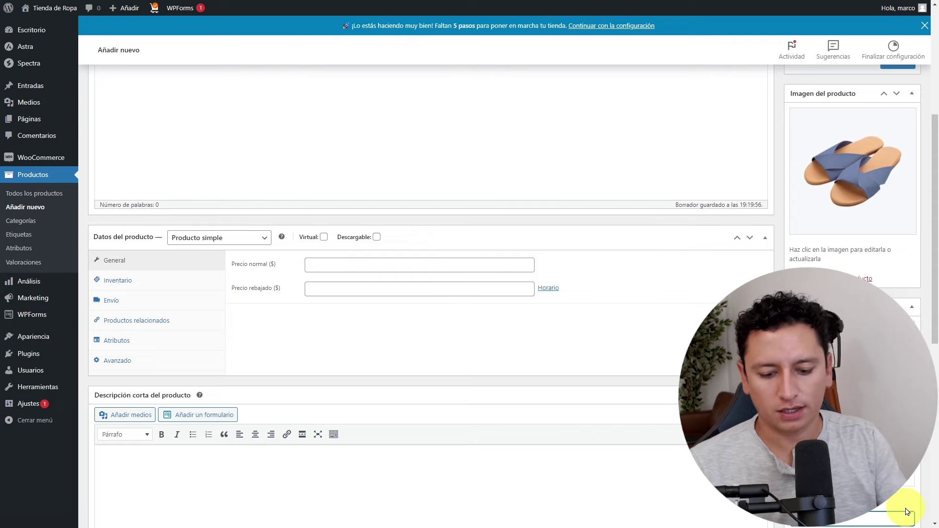
scroll(907, 512, down, 2)
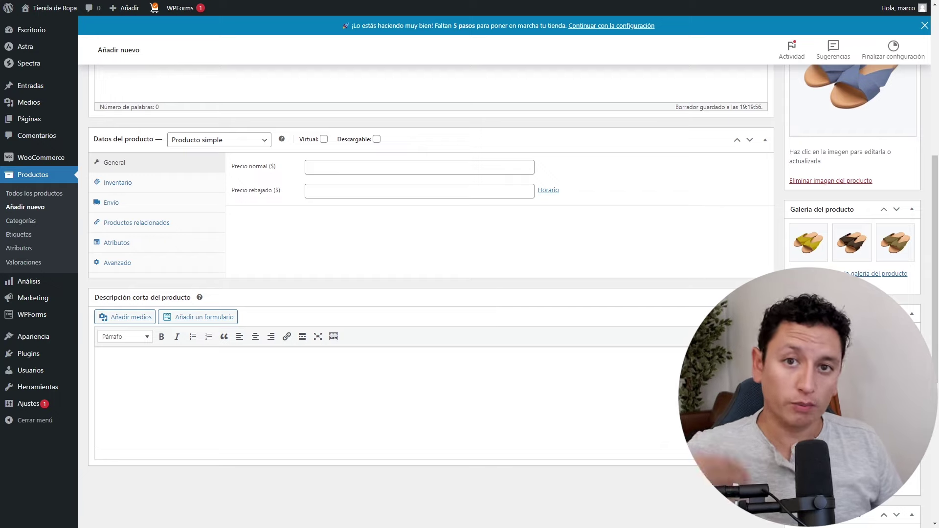
scroll(442, 423, up, 6)
click(378, 461)
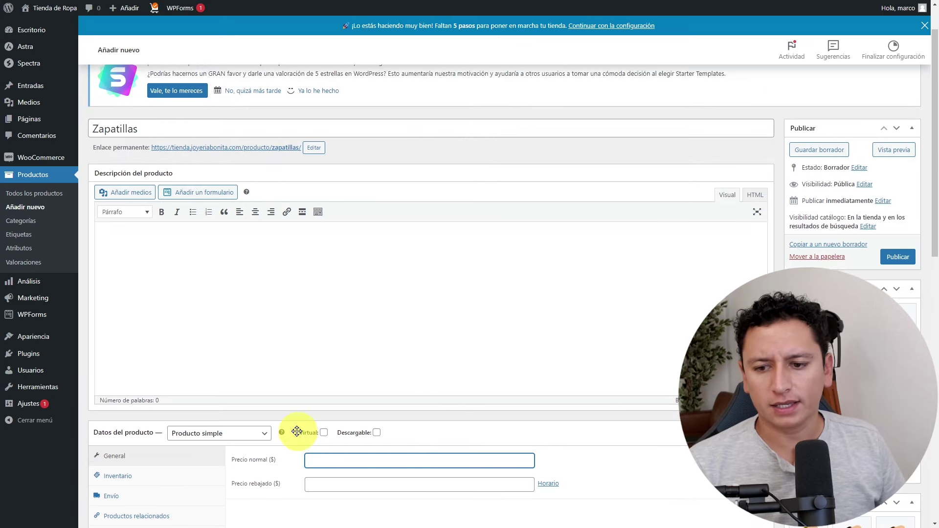
Try Producto variable, revert Zapatillas to Producto simple, and set Precio normal to 2000.
click(260, 433)
click(239, 485)
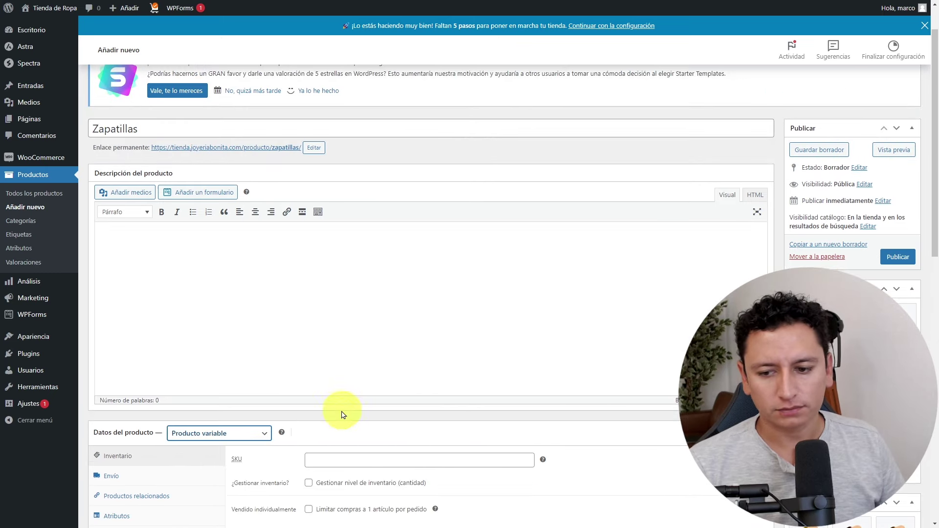
scroll(363, 386, down, 4)
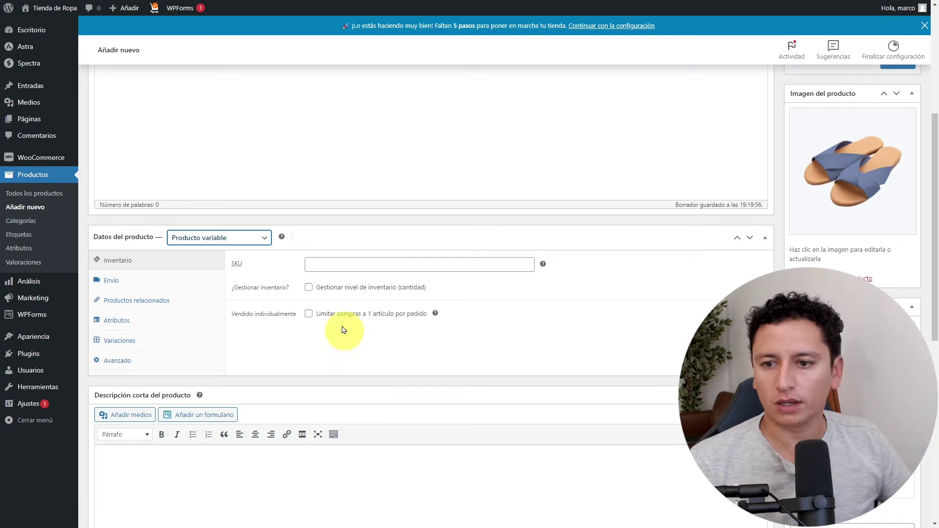
click(257, 239)
click(205, 260)
click(429, 266)
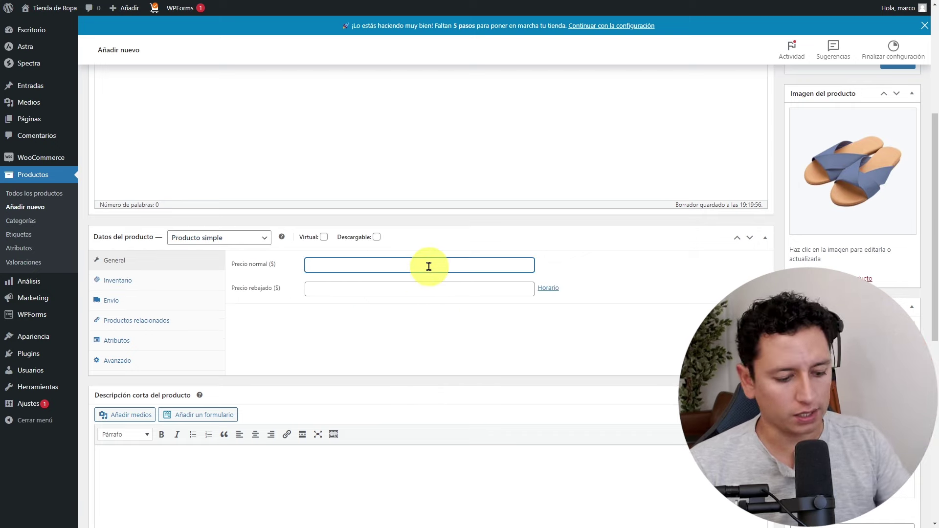
click(685, 327)
scroll(657, 347, down, 3)
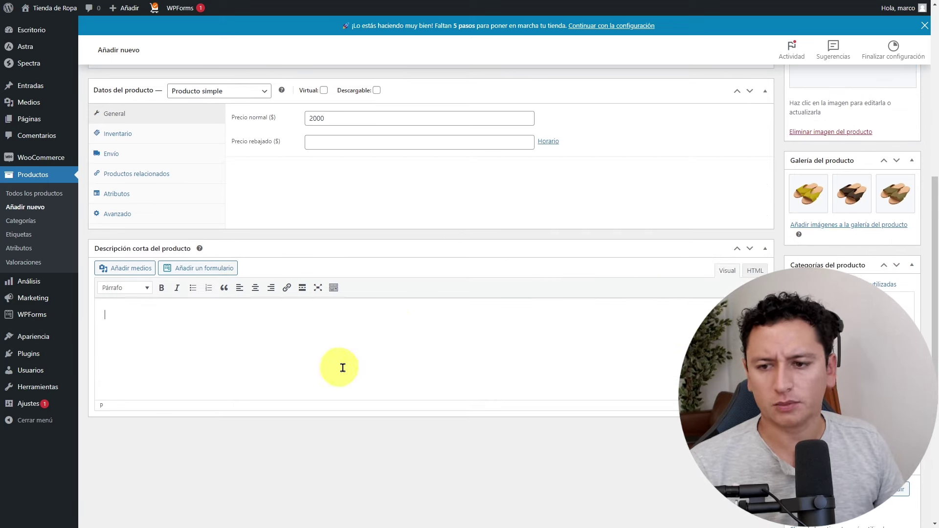
scroll(480, 361, up, 5)
scroll(346, 219, up, 1)
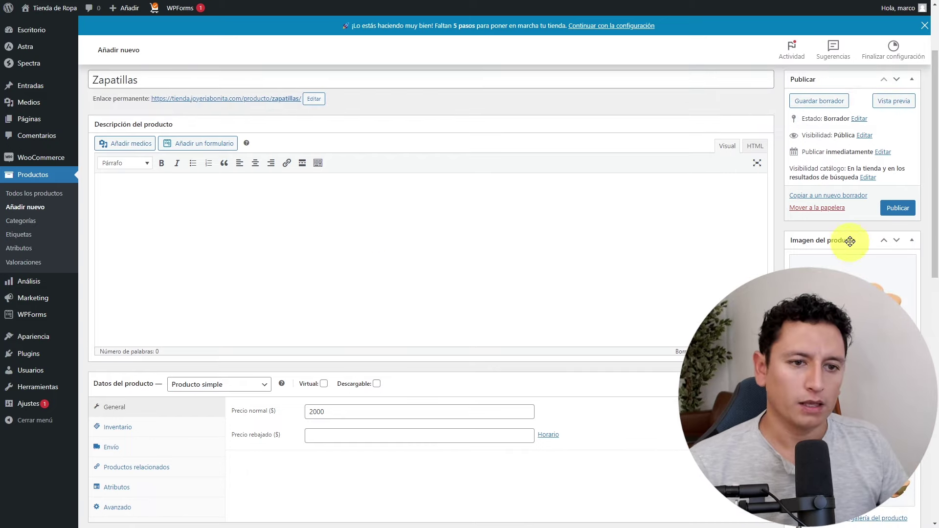
Publish Zapatillas and go back to the Todos los productos list.
click(898, 208)
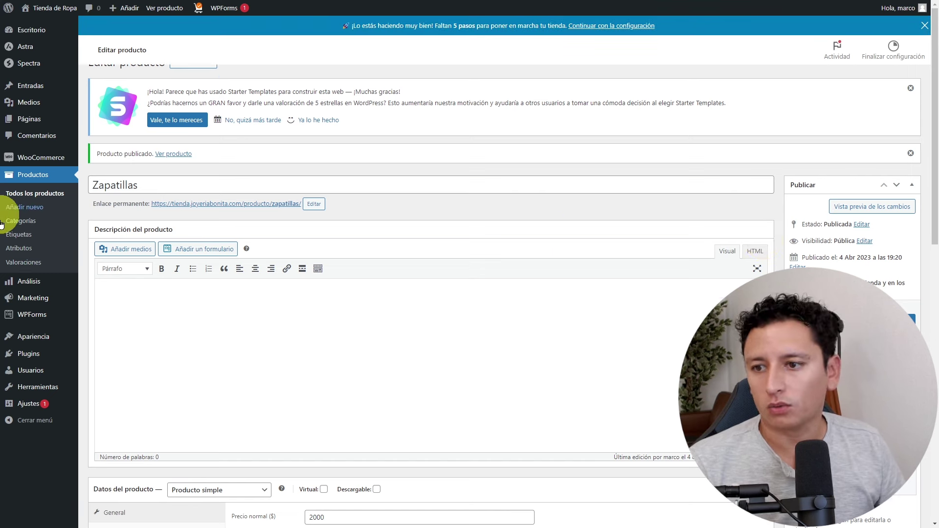
click(36, 193)
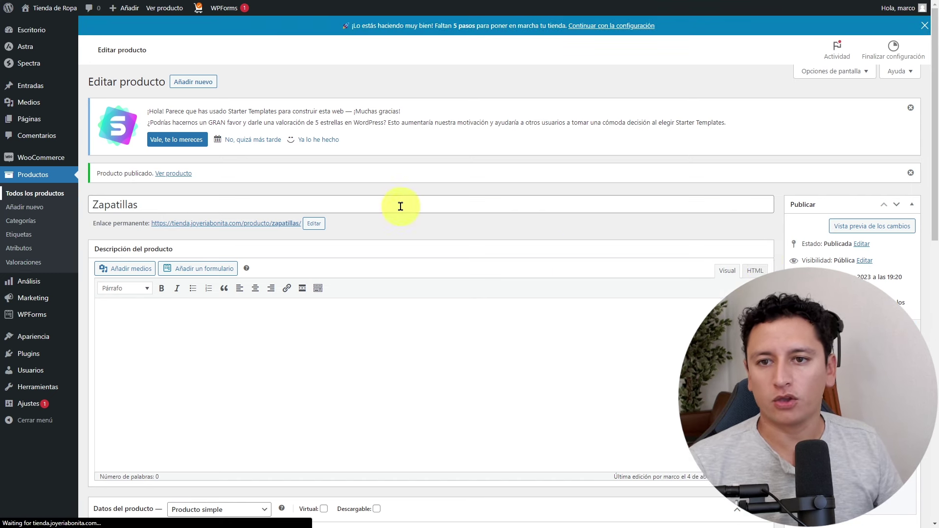
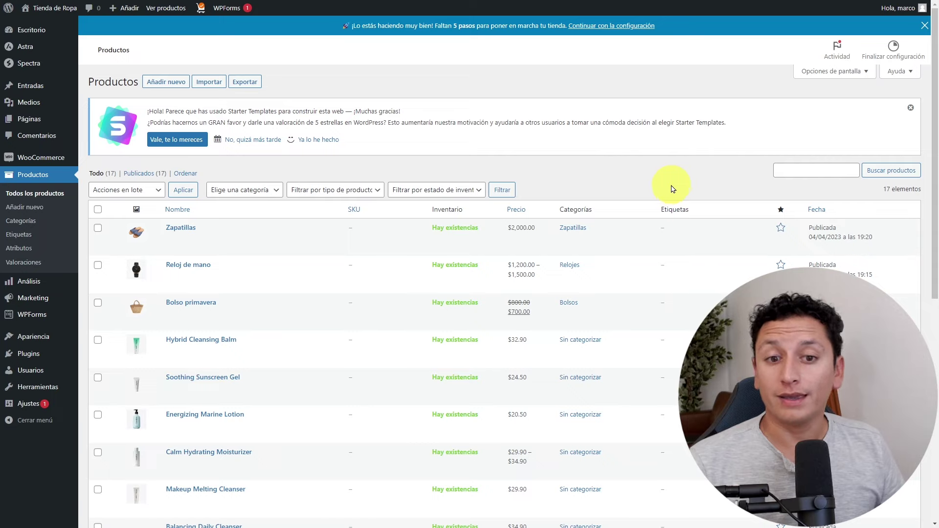
Select all products except Zapatillas, Reloj de mano and Bolso primavera.
scroll(308, 225, down, 3)
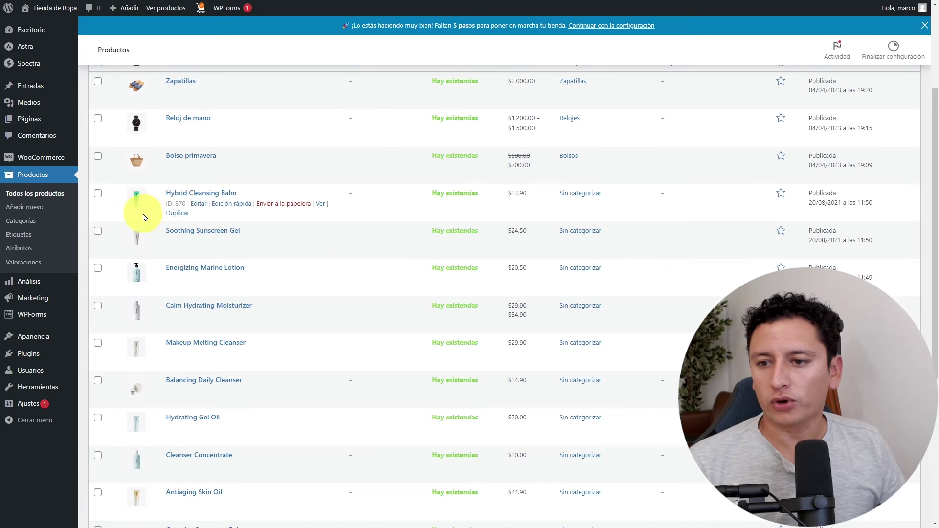
scroll(189, 254, up, 3)
scroll(157, 244, down, 8)
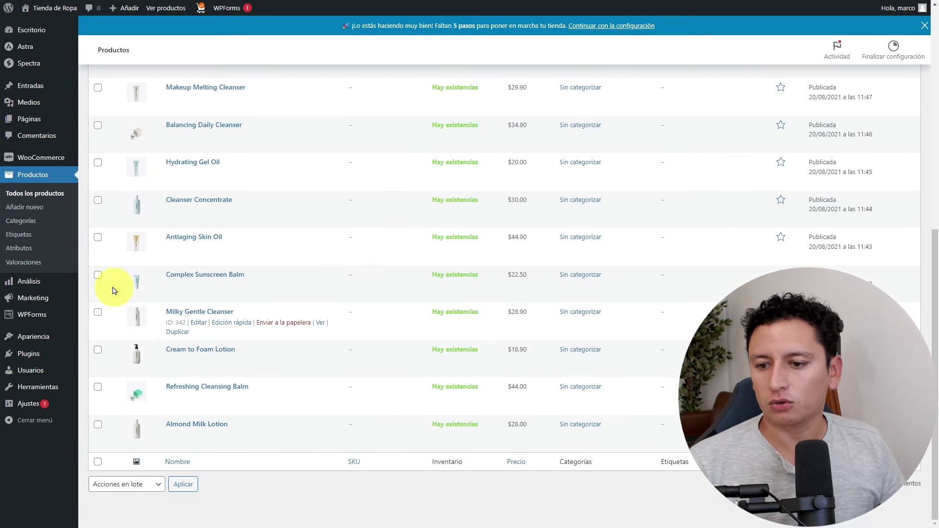
scroll(218, 323, up, 10)
click(98, 209)
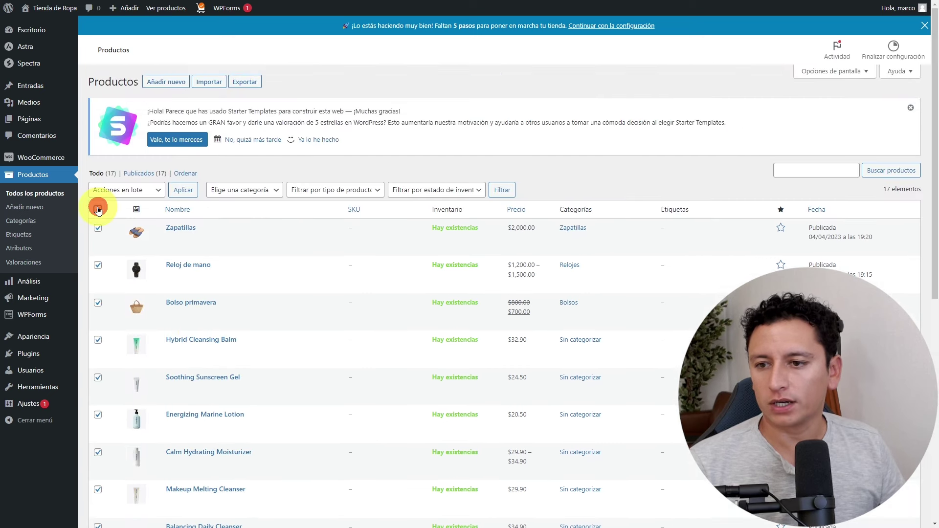
click(98, 228)
click(98, 265)
click(97, 304)
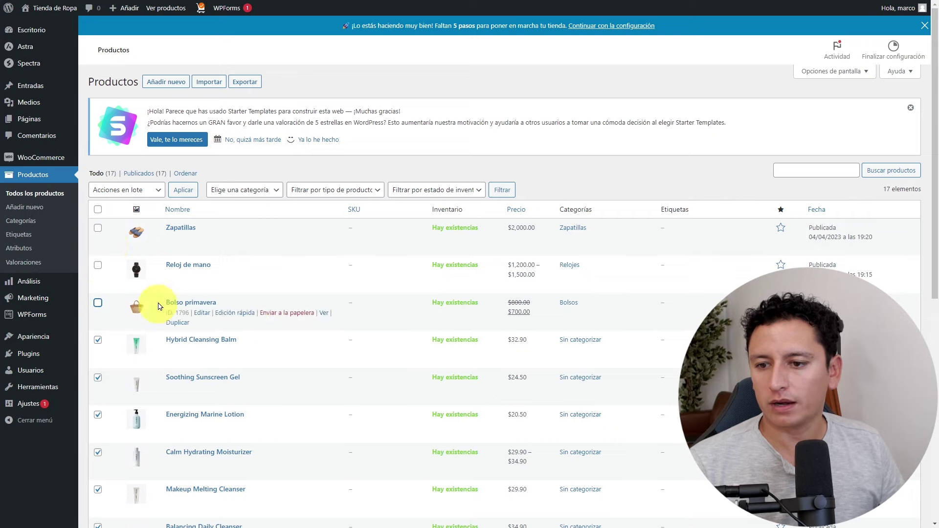
Apply the Mover a la papelera bulk action to the selected products.
click(152, 191)
click(124, 223)
click(183, 190)
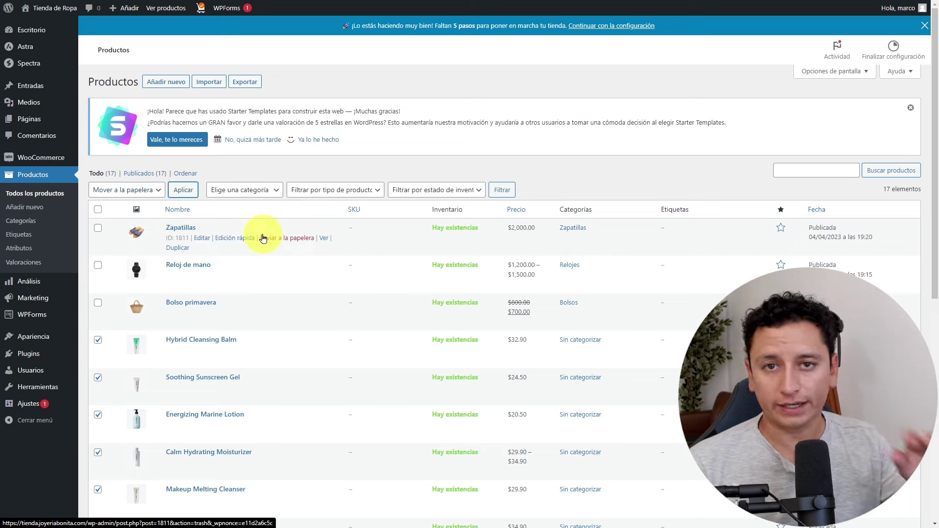
click(297, 244)
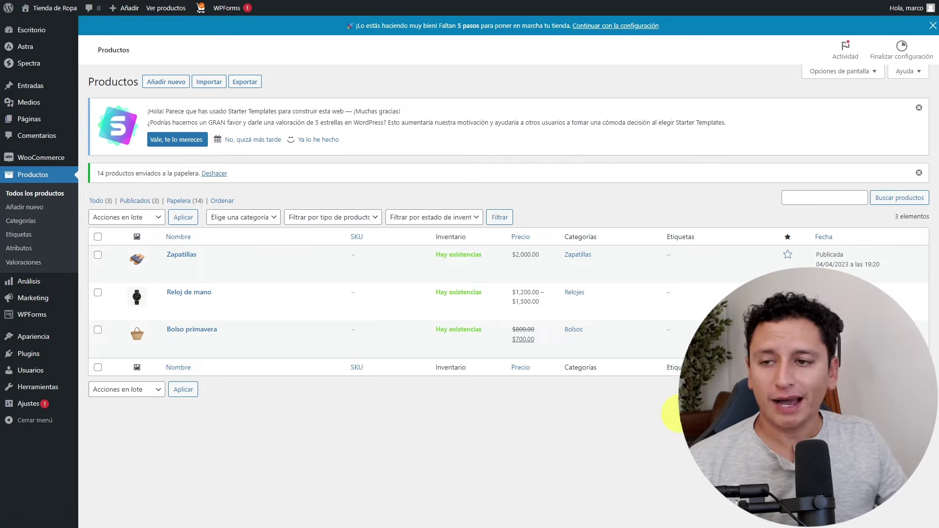
From WooCommerce Inicio's payments task, activate Contra reembolso and open its Gestionar settings.
mouse_move(42, 157)
click(84, 160)
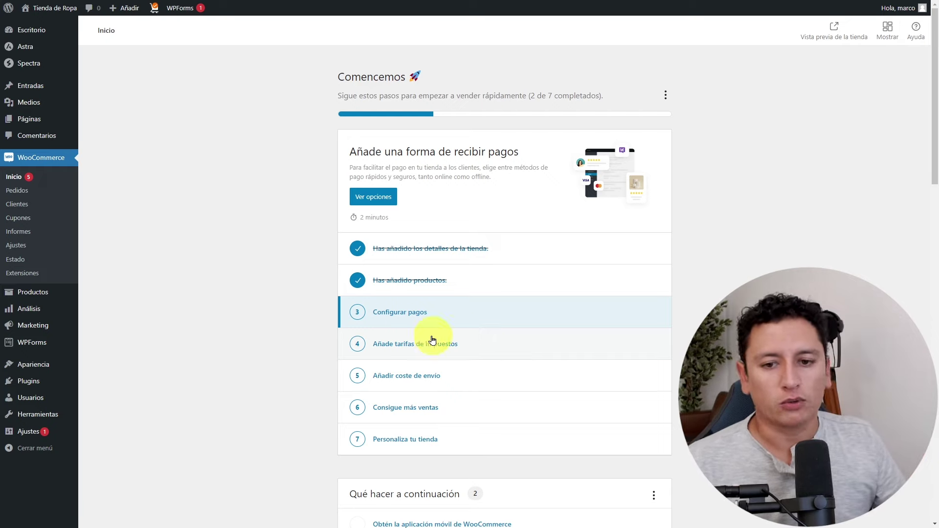
click(430, 313)
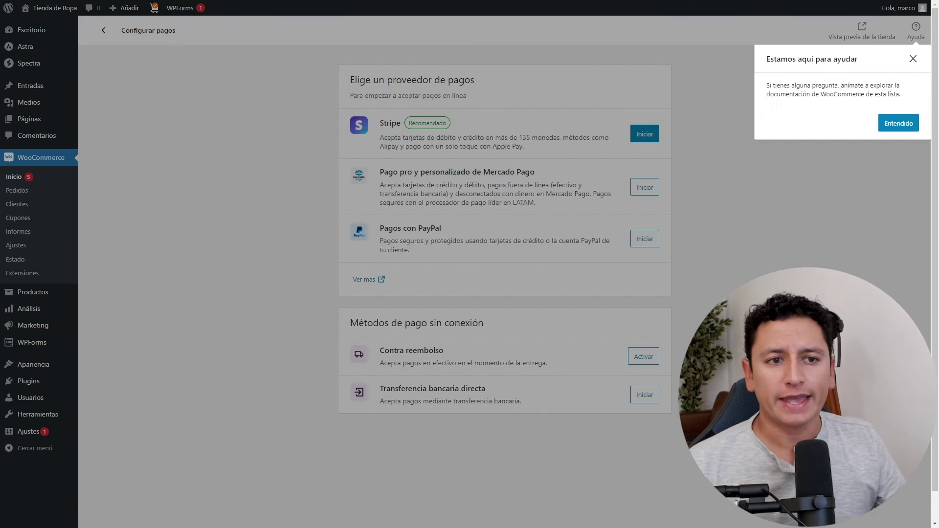
click(898, 119)
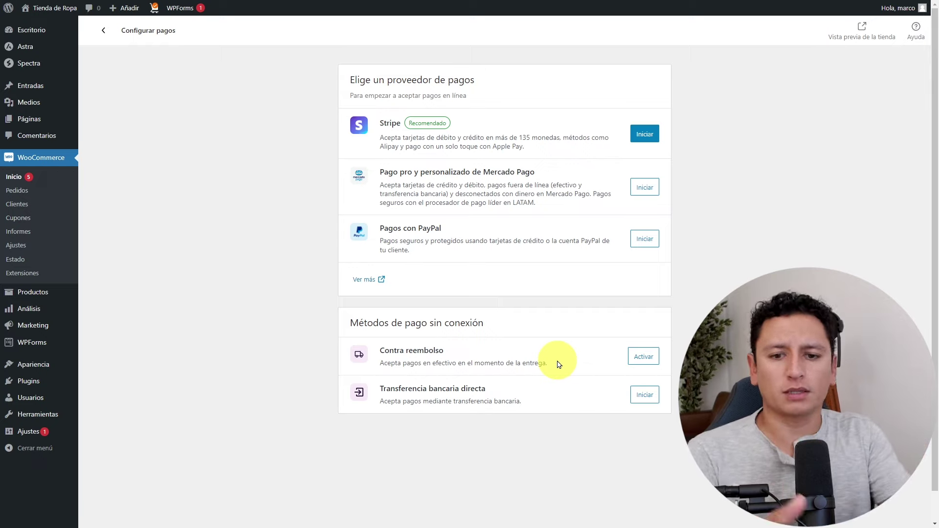
click(650, 357)
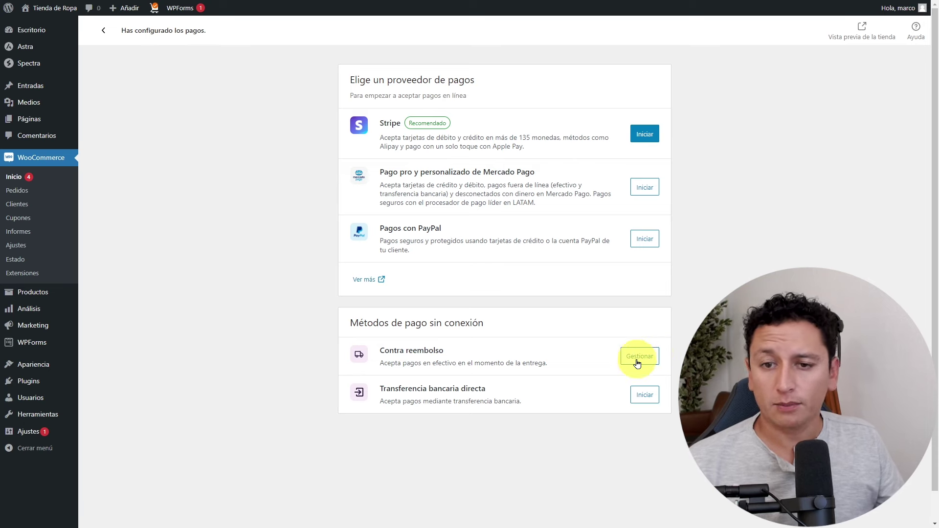
click(641, 357)
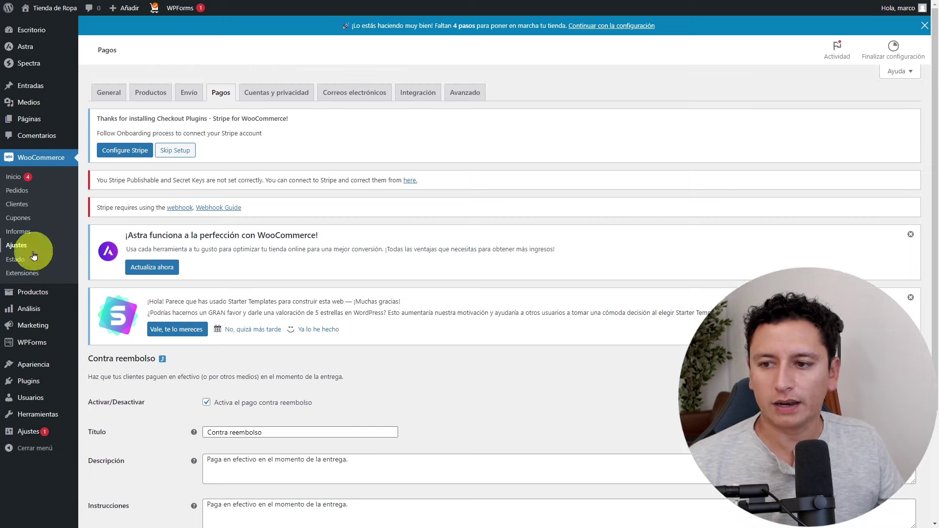
Change the method title from 'Contra reembolso' to 'Contra entrega', save, and return to WooCommerce Inicio.
click(911, 235)
click(911, 234)
scroll(607, 232, down, 1)
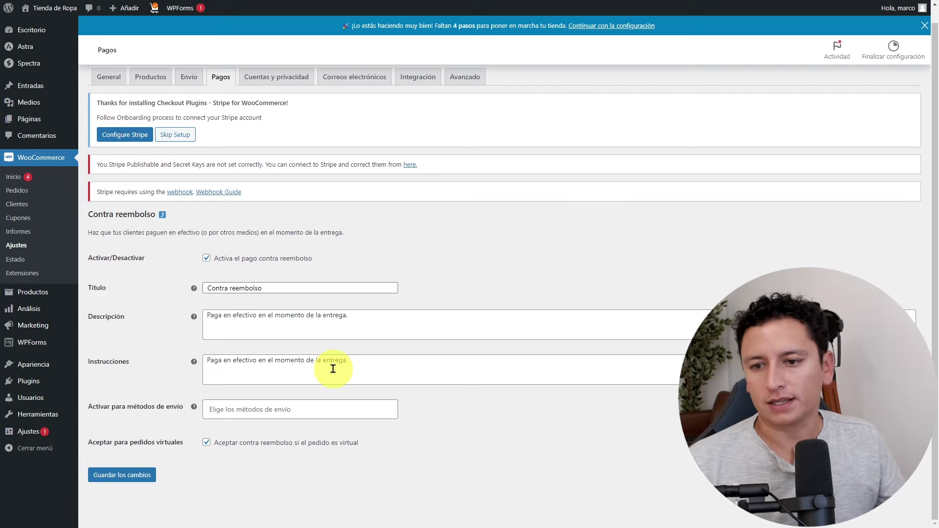
double_click(241, 288)
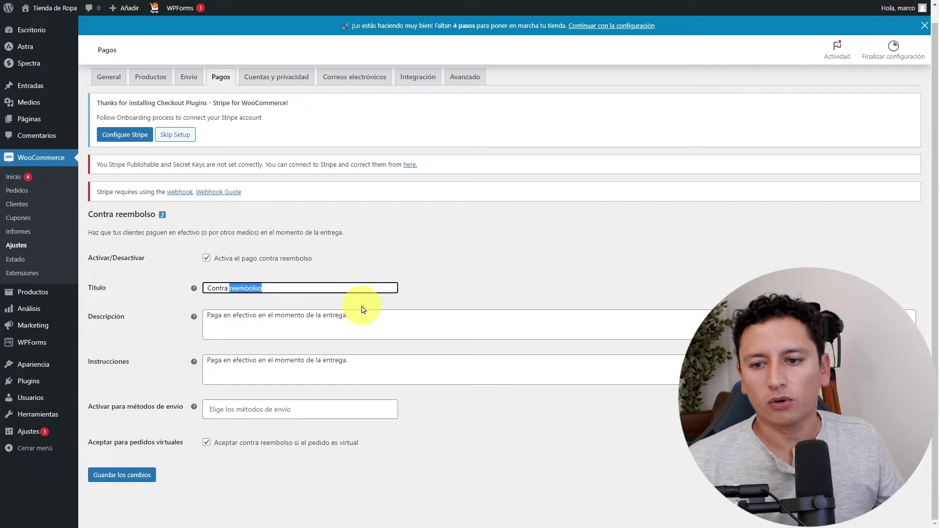
text(entrega)
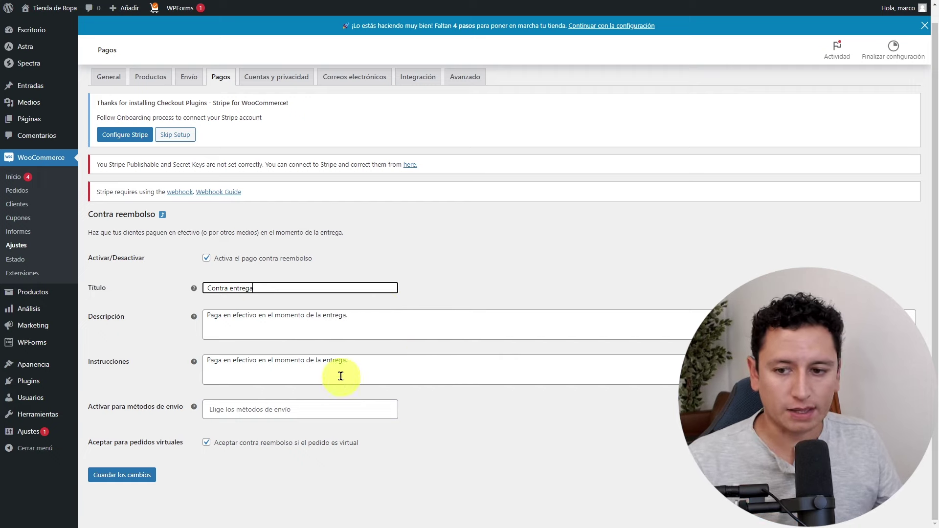
click(126, 474)
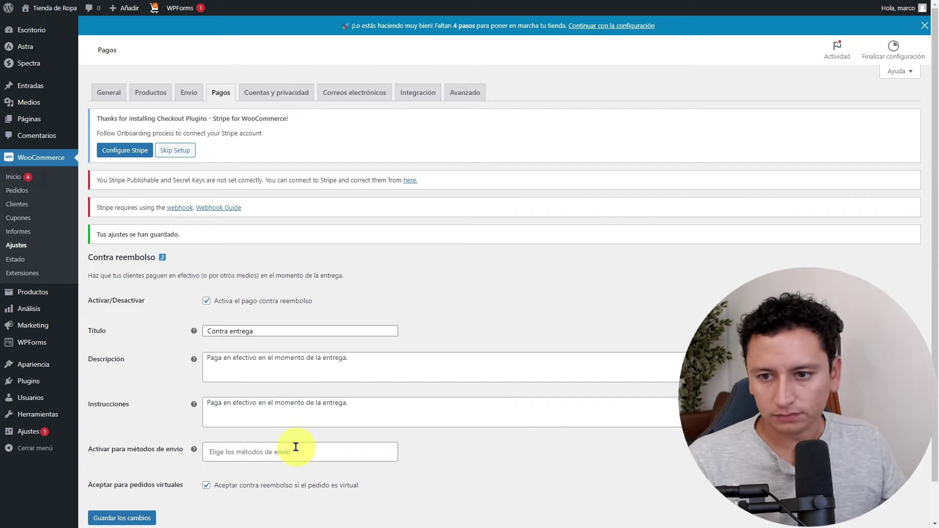
click(17, 177)
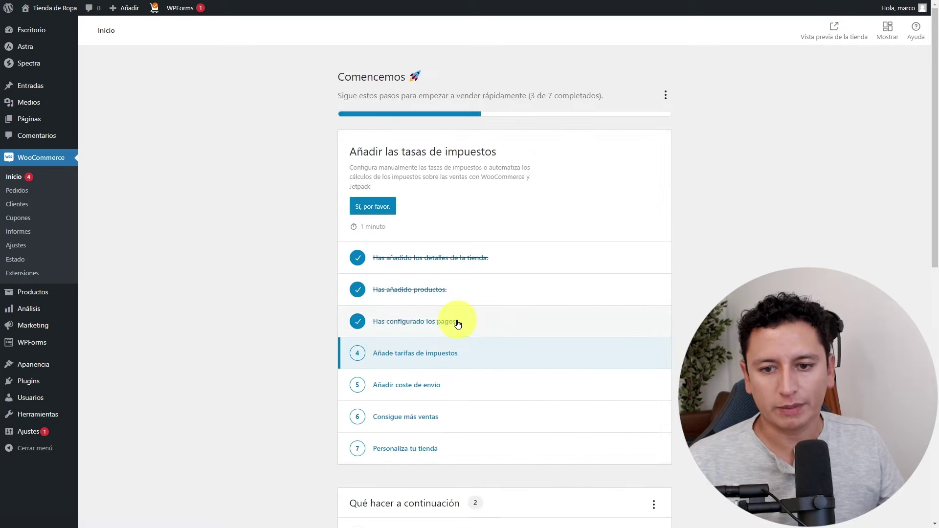
Start the Transferencia bancaria directa setup and fill in the account name and account number.
click(458, 325)
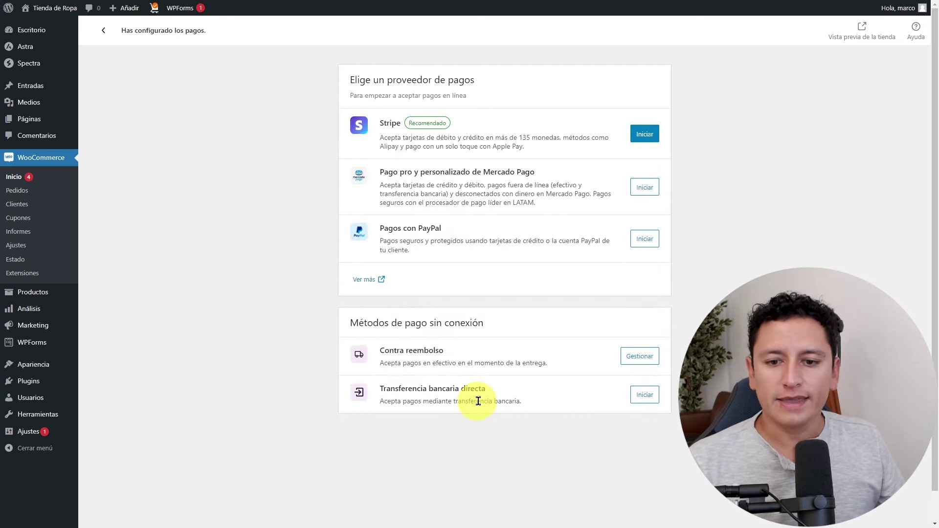
click(641, 397)
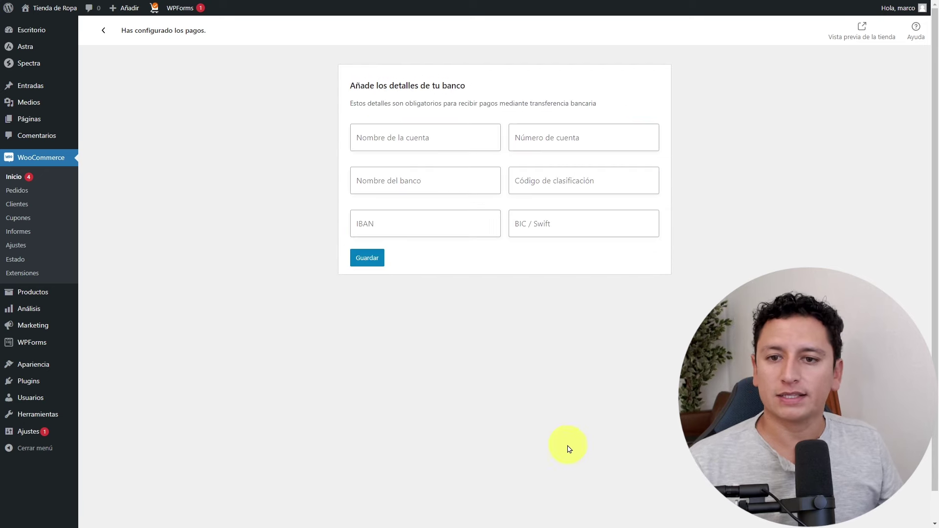
click(433, 138)
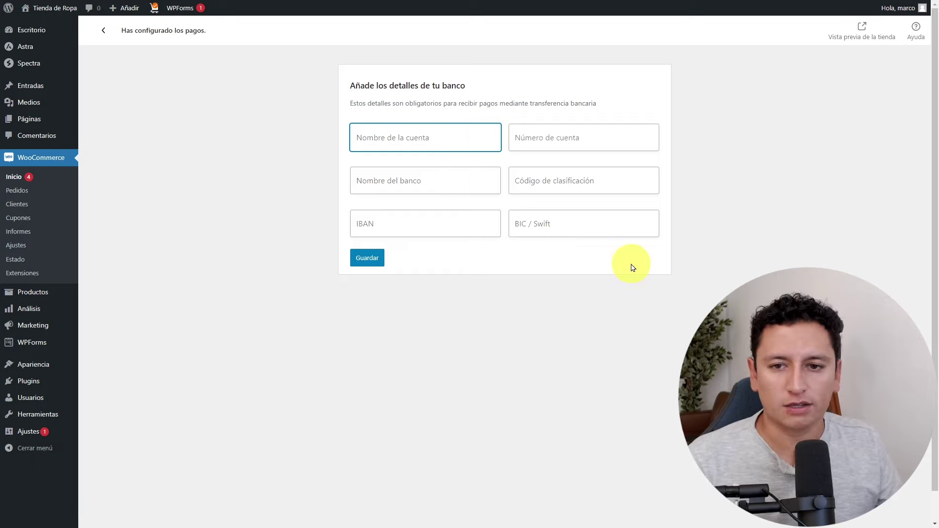
text(BBVA)
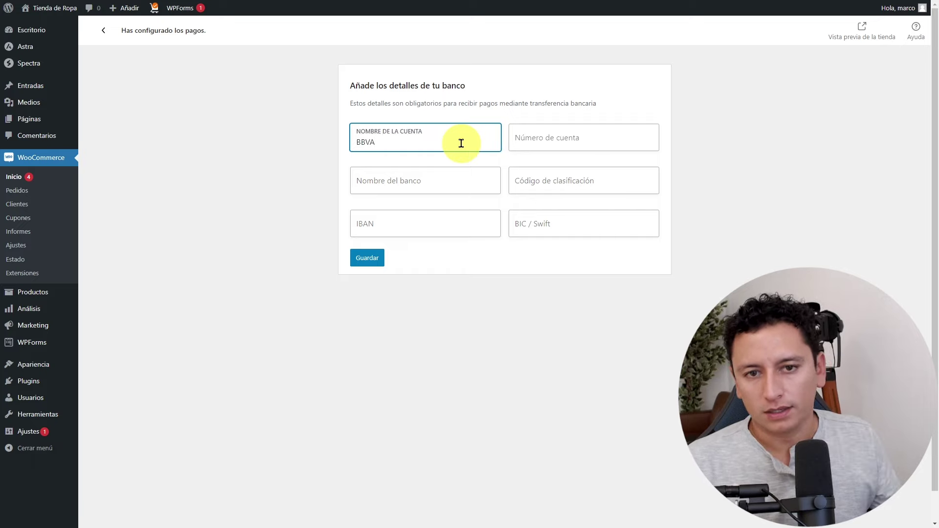
click(534, 142)
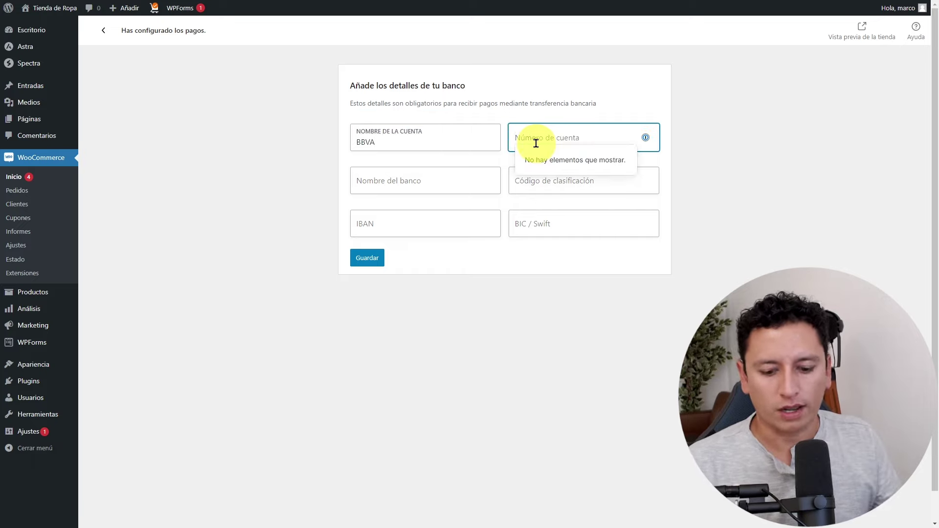
text(12345678)
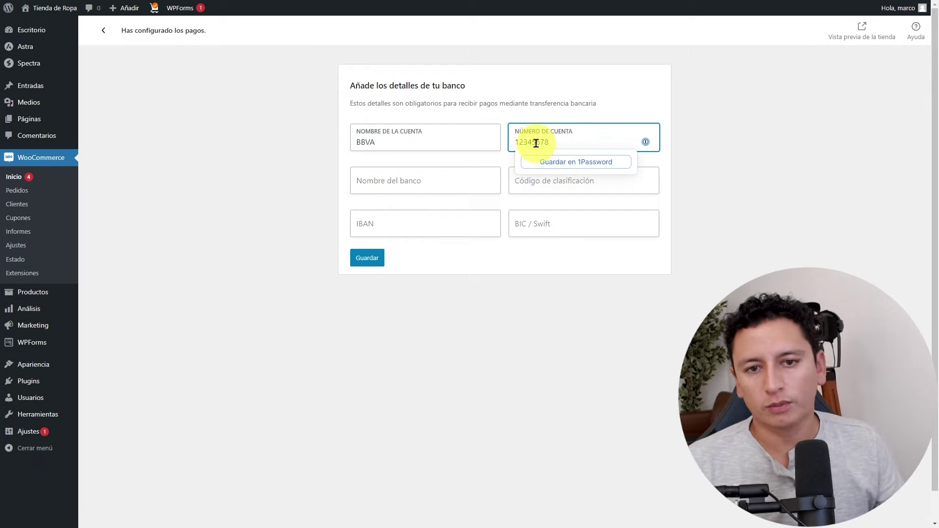
click(707, 89)
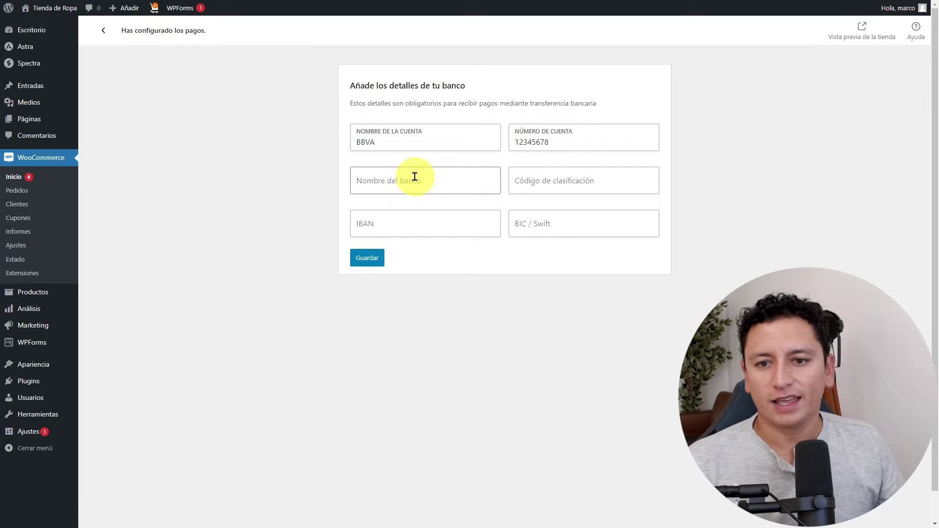
Replace the account name with the holder's full name, add bank name BB, and save.
drag(388, 143, 341, 143)
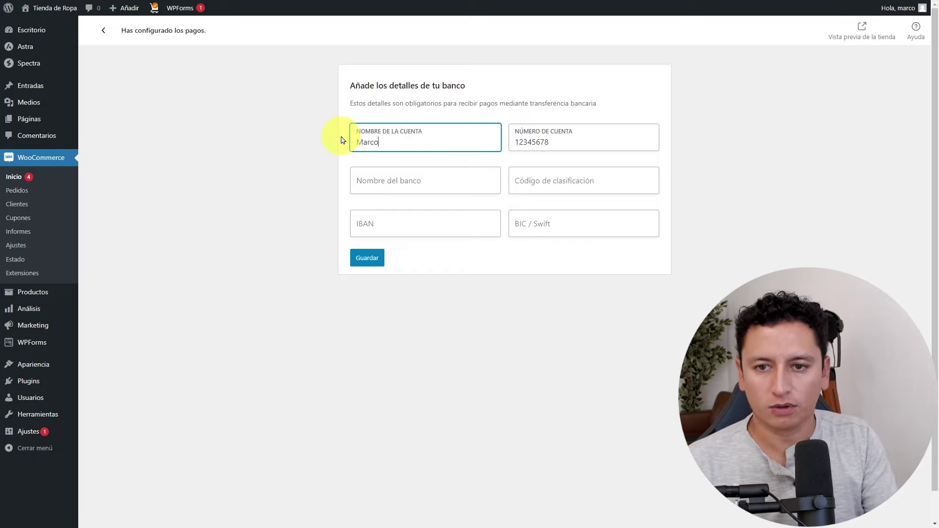
key(Tab)
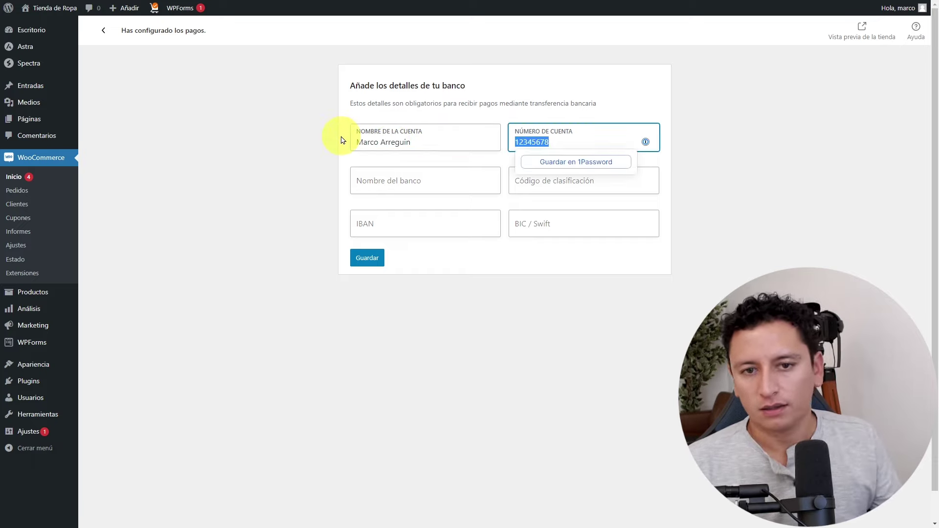
click(438, 178)
text(BBVA)
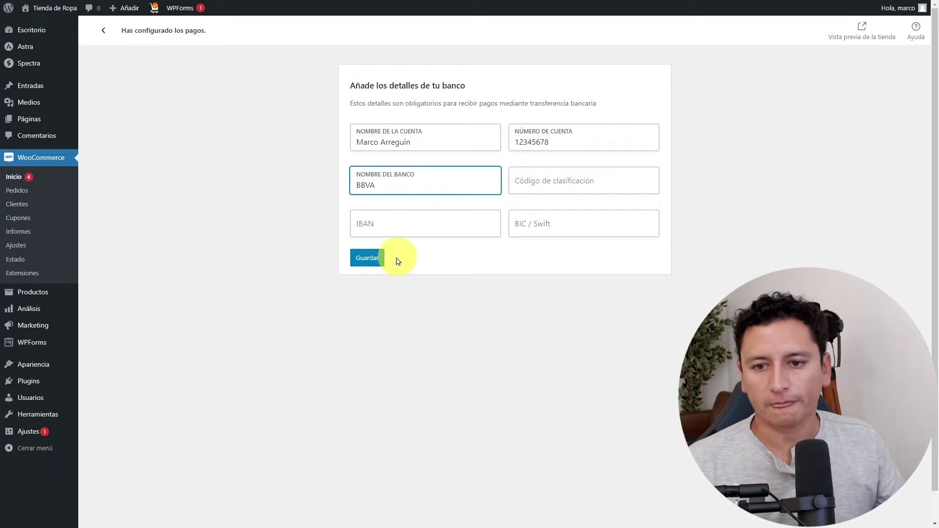
click(380, 258)
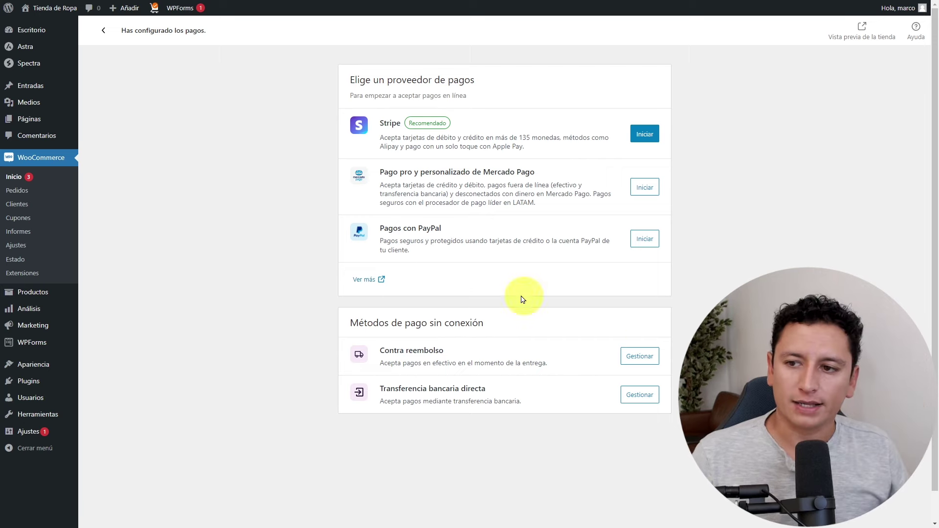
Open the tax task from WooCommerce Inicio and pick 'Configura los impuestos manualmente'.
click(22, 178)
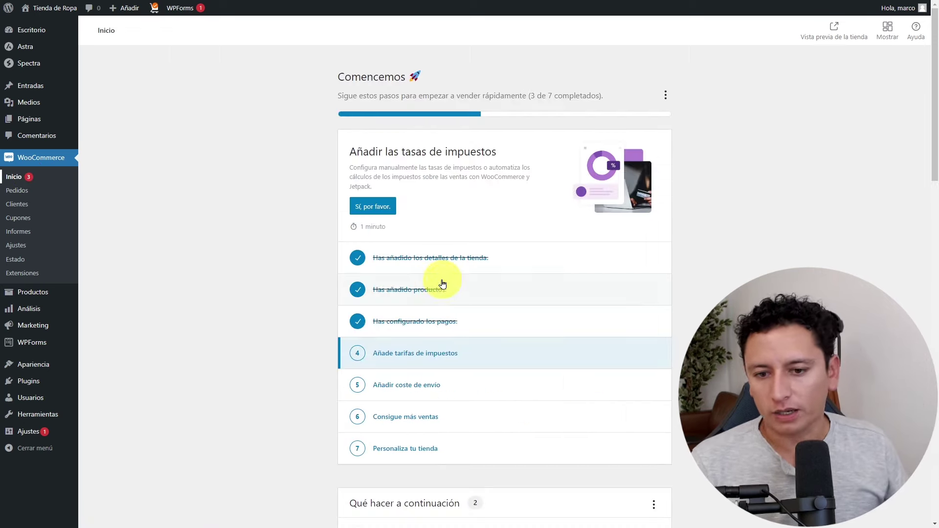
click(423, 354)
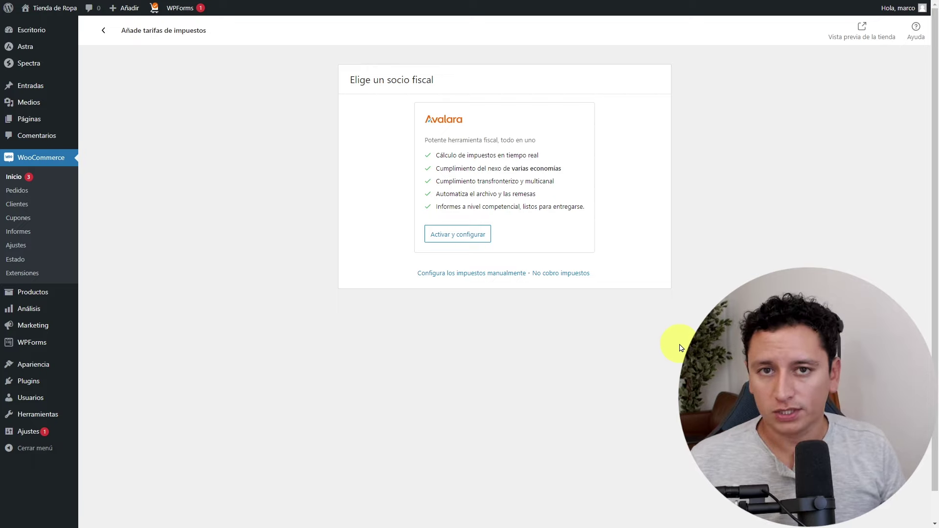
click(508, 276)
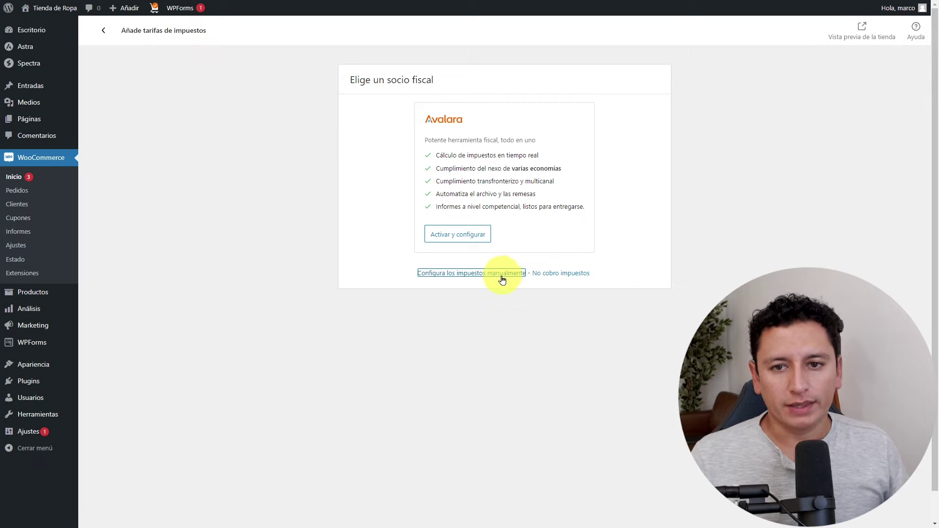
click(500, 275)
click(563, 276)
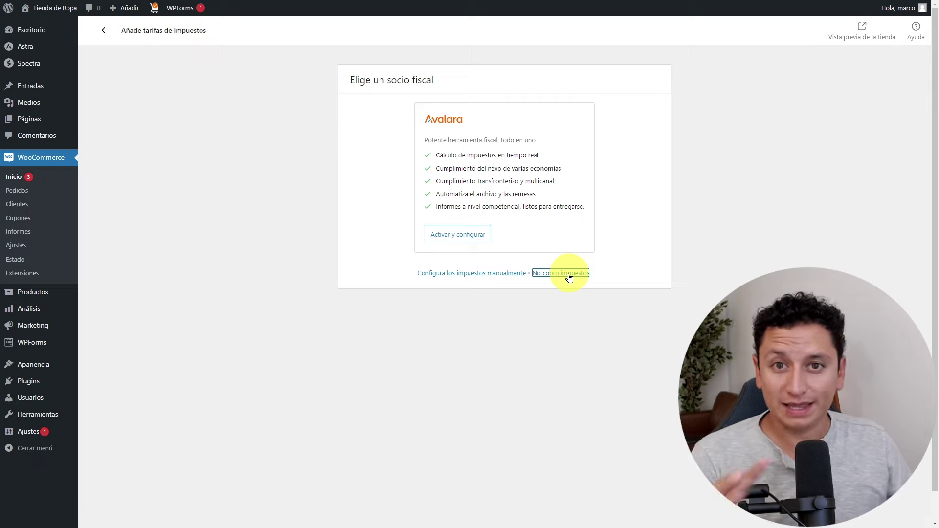
click(474, 275)
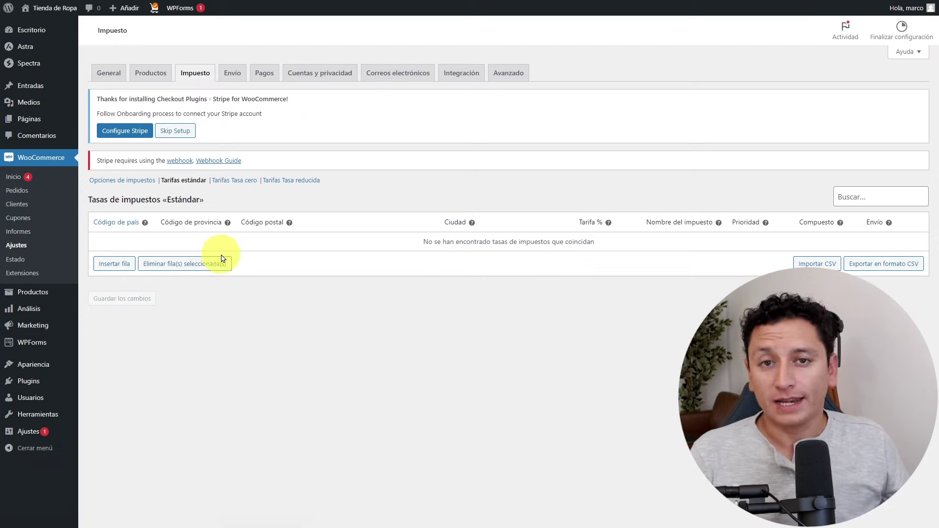
Insert a 0.0000 standard tax rate row named Impuesto, save it, and return to Inicio.
click(118, 268)
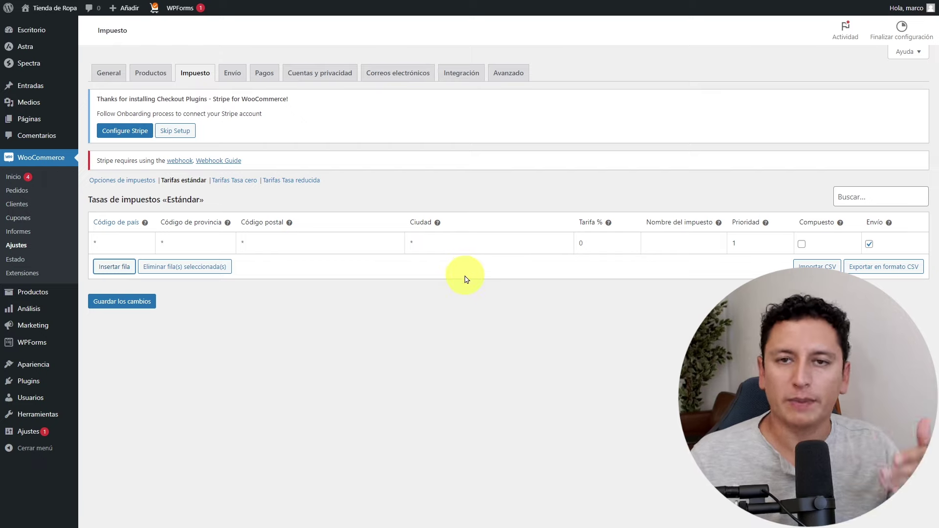
click(32, 180)
click(548, 51)
click(128, 301)
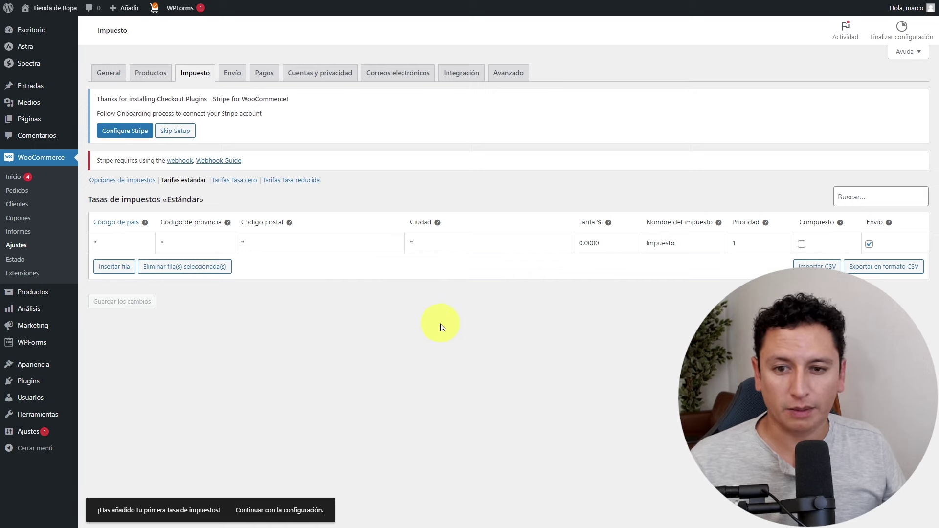
click(23, 181)
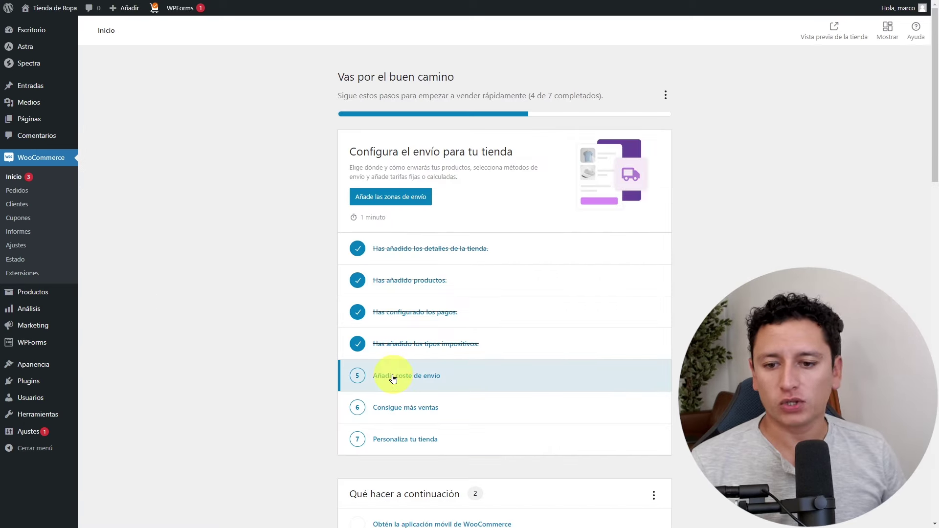
Enter a 200 shipping cost for México, leave Resto del mundo off, and save.
click(435, 378)
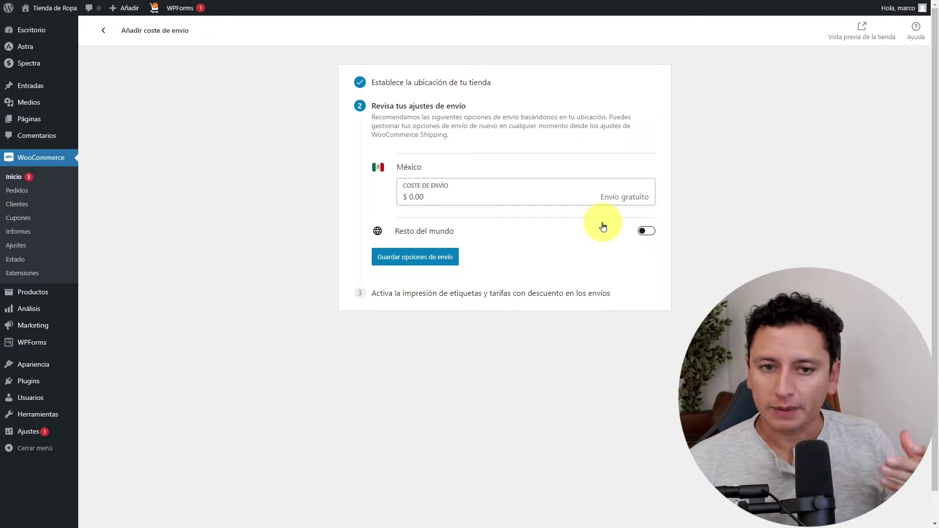
click(489, 193)
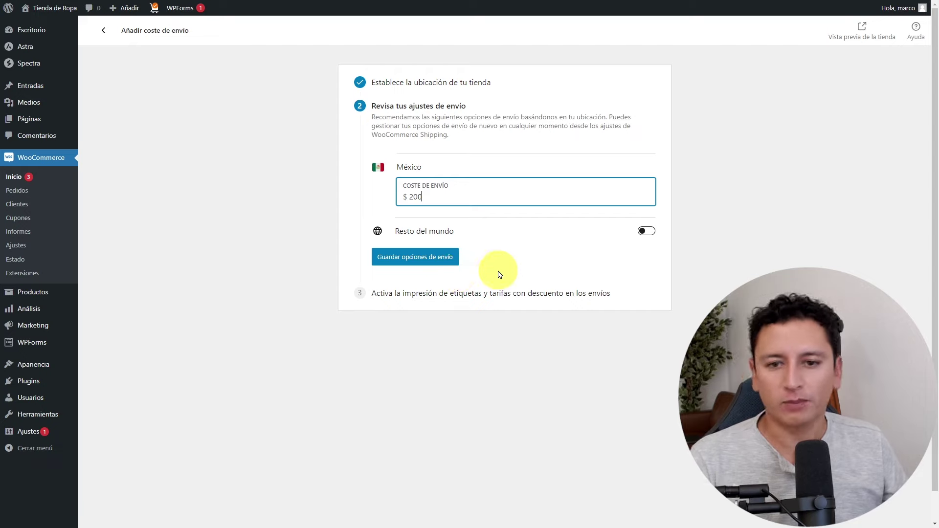
click(497, 246)
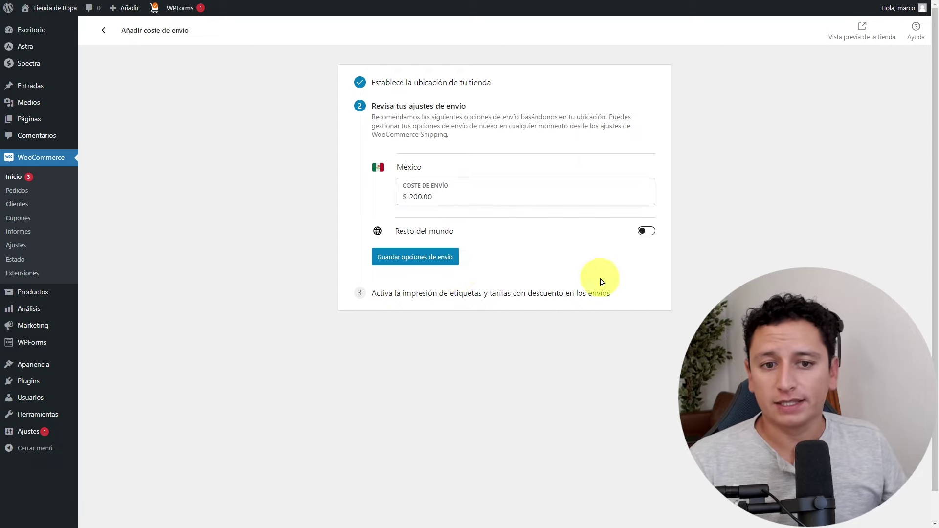
click(648, 238)
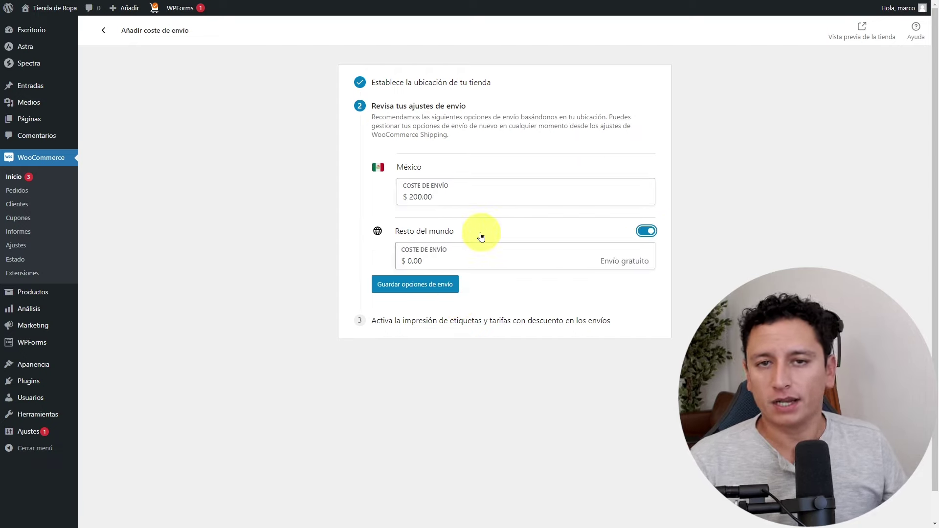
click(646, 231)
click(449, 258)
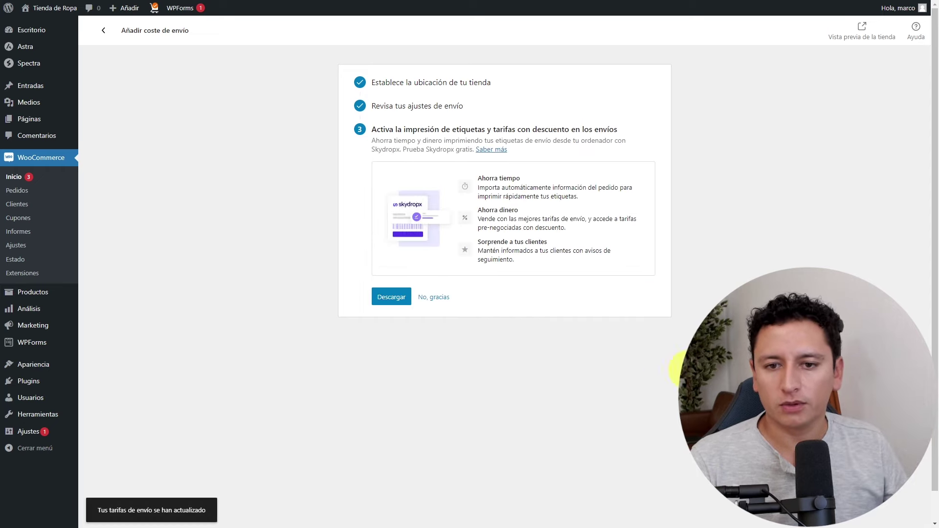
Choose 'No, gracias' for label printing, then go to the Envío tab in WooCommerce Ajustes.
click(434, 297)
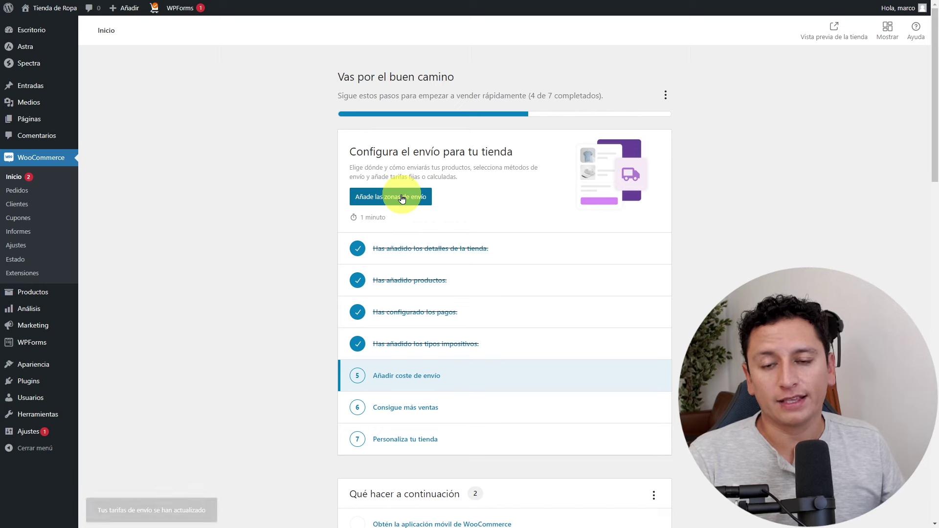
click(402, 198)
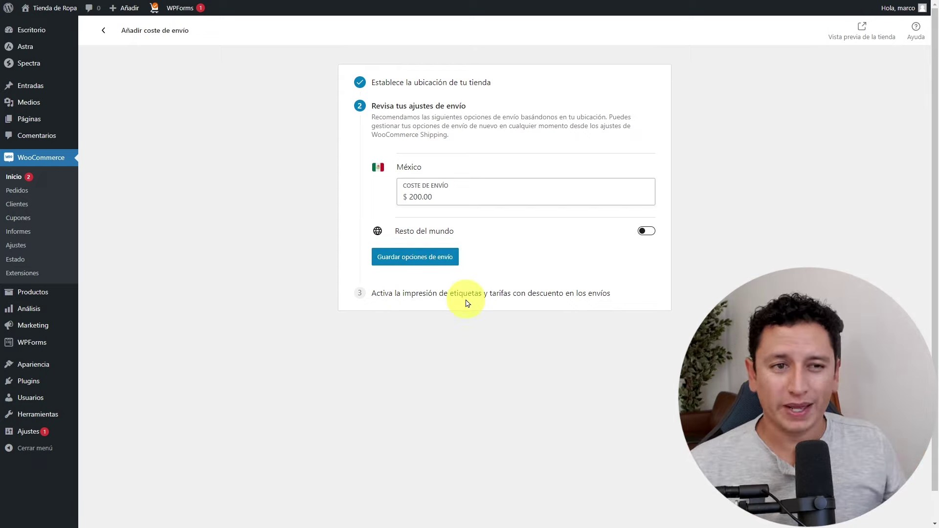
click(23, 250)
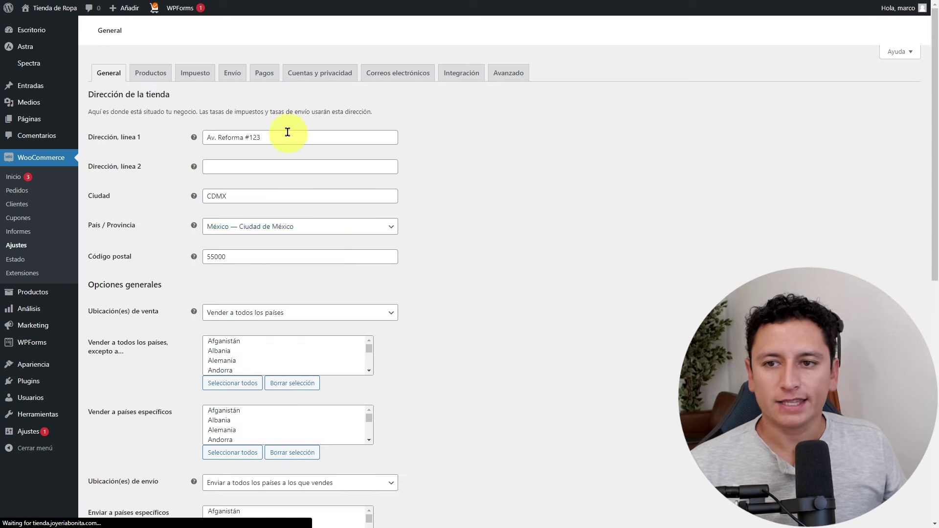
click(232, 72)
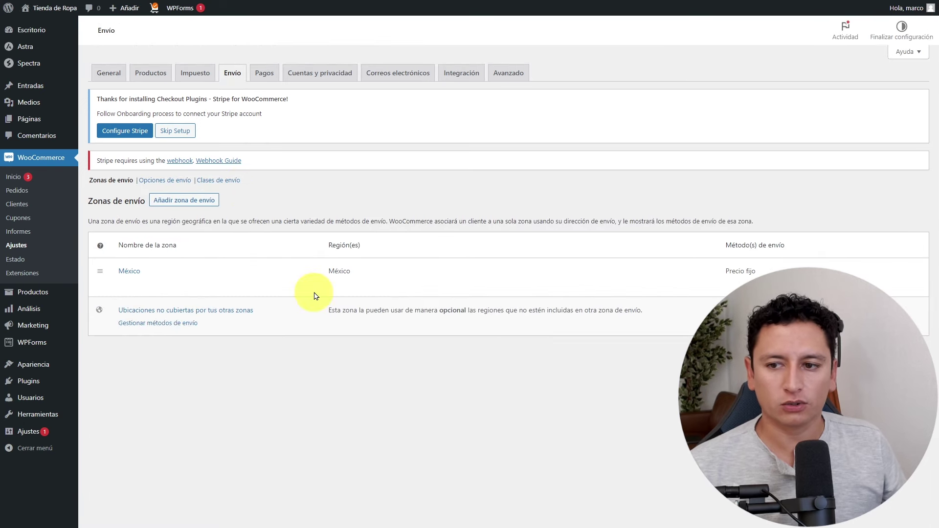
Delete the existing México shipping zone.
mouse_move(272, 314)
click(126, 305)
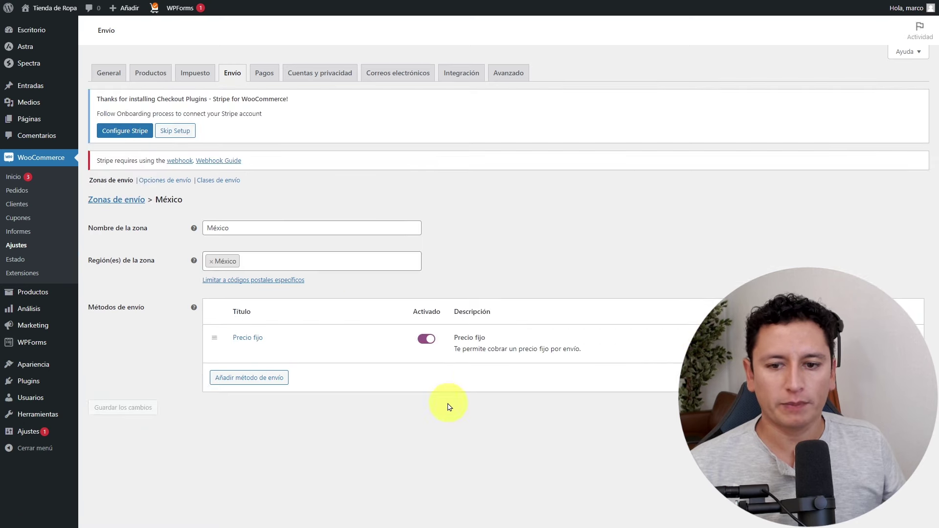
click(120, 218)
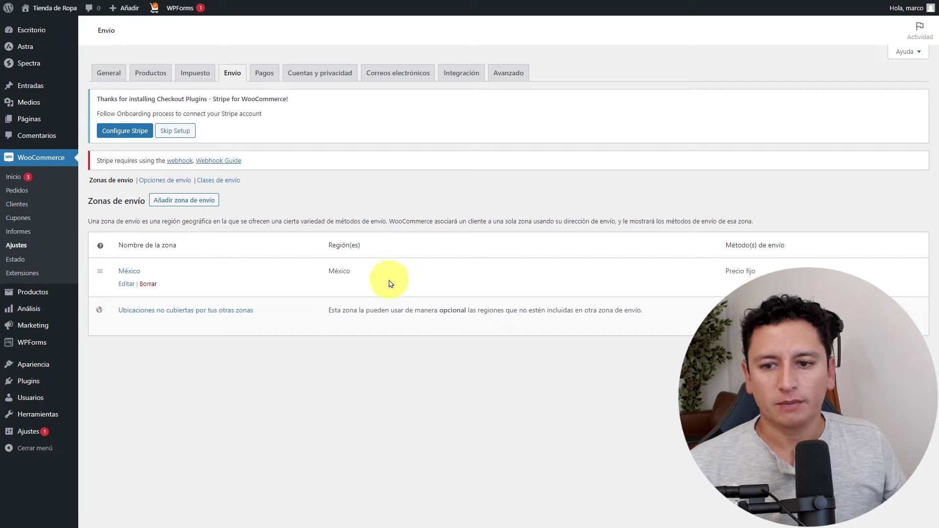
click(148, 284)
click(519, 56)
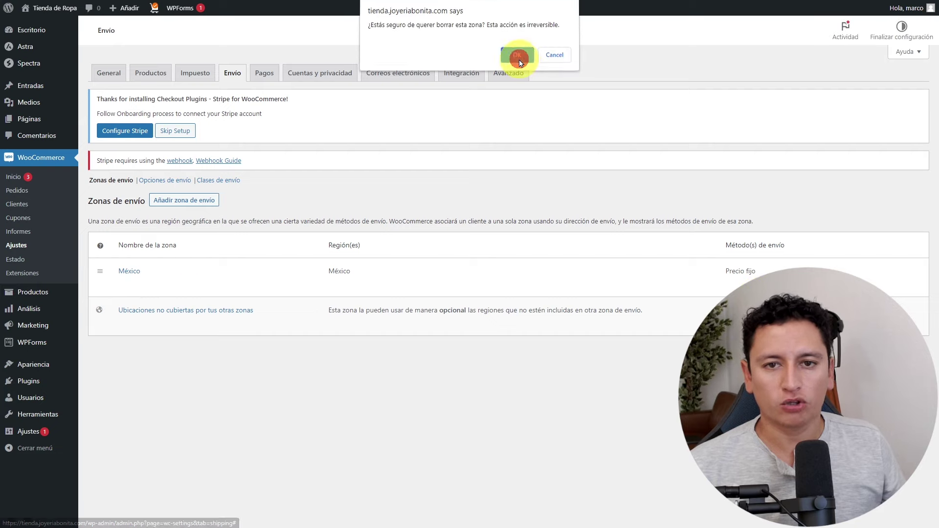
Create a new shipping zone named Local with region Ciudad de México.
click(205, 220)
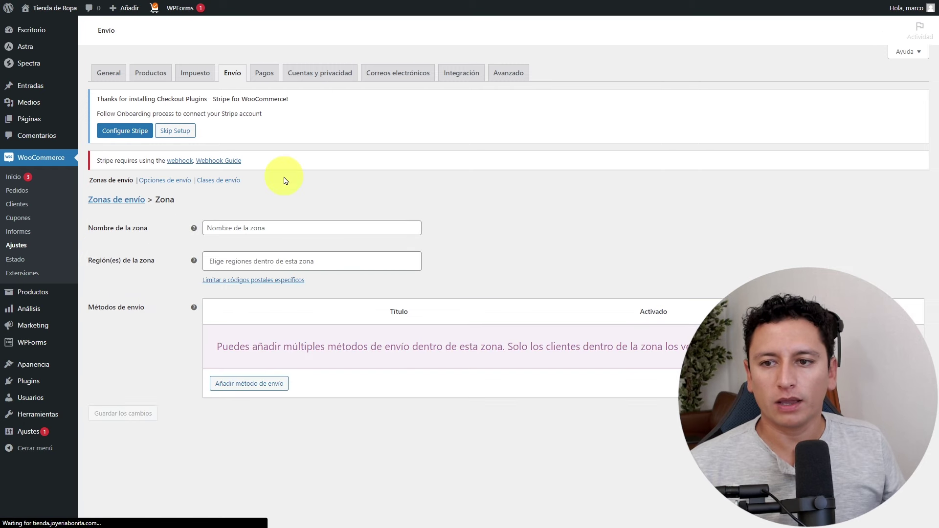
click(273, 228)
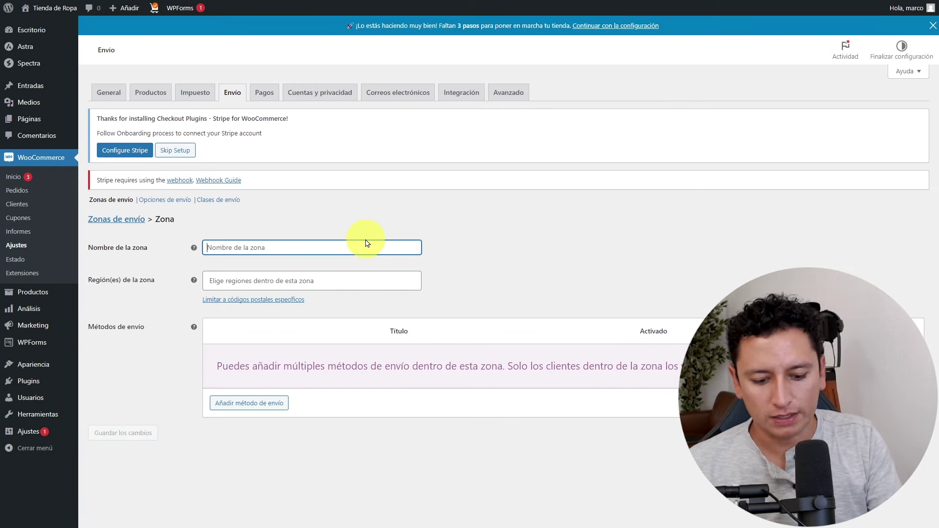
text(Local)
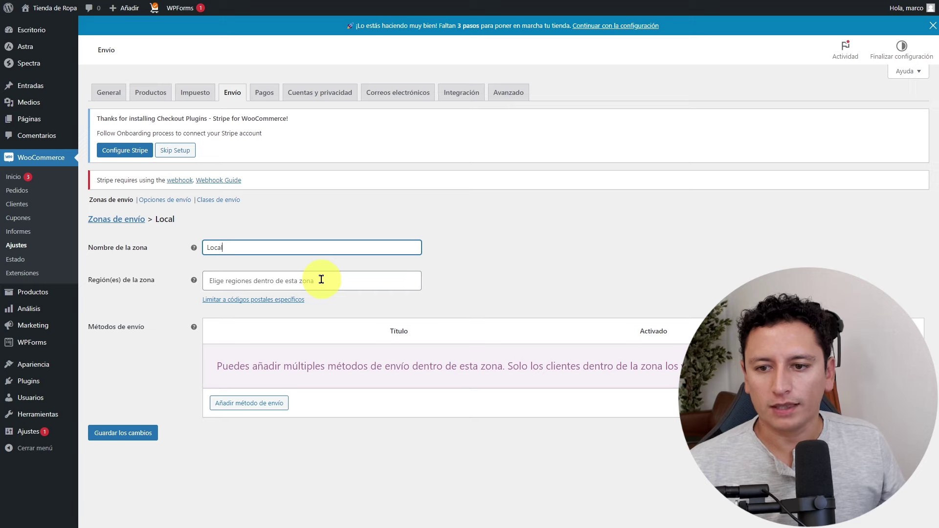
click(323, 280)
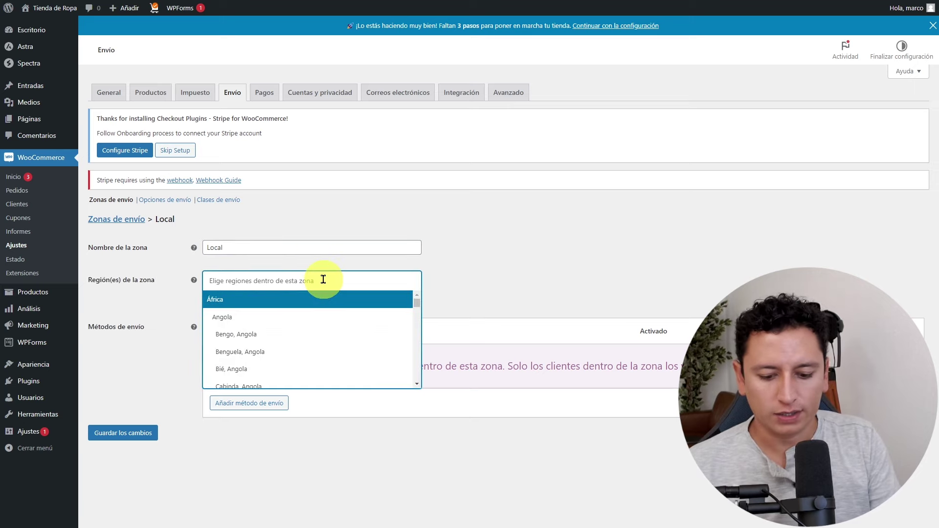
text(ciudad)
key(Down)
key(Down)
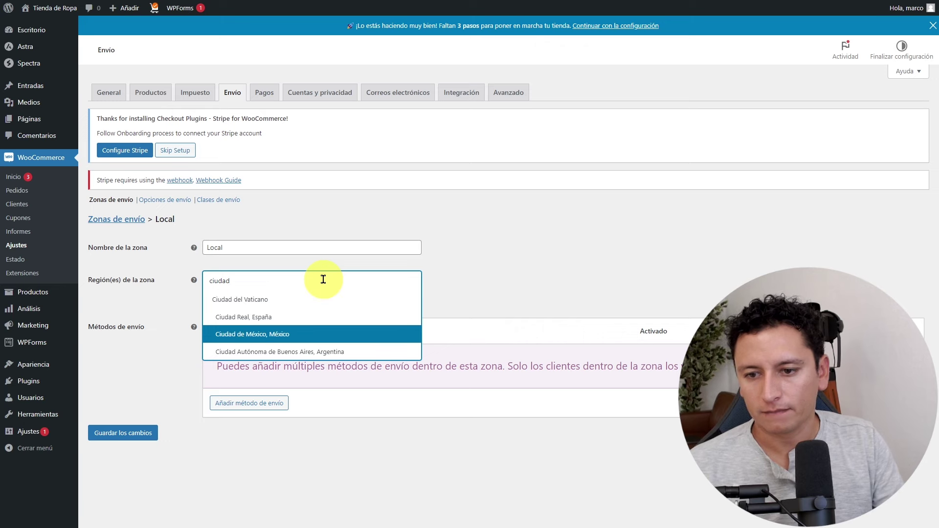
key(Return)
click(348, 300)
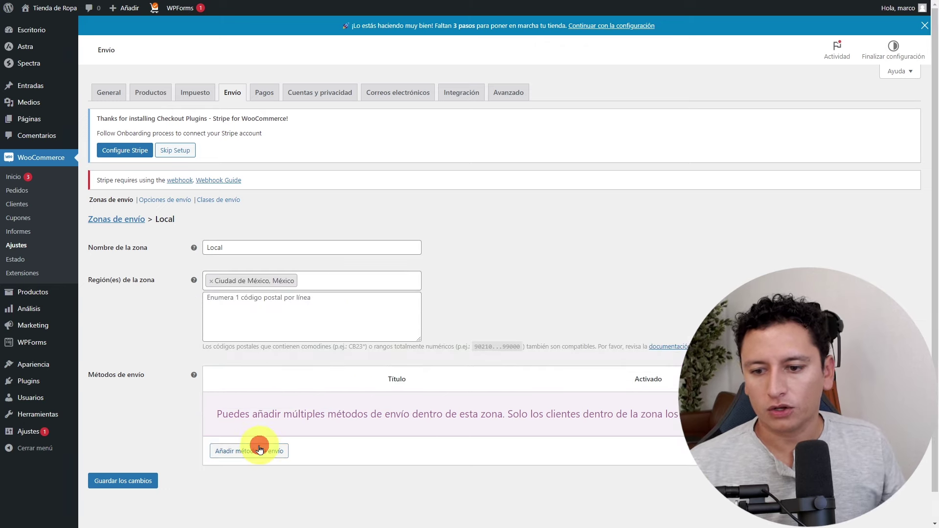
Add the Envío gratuito method to the Local zone and return to Zonas de envío.
click(256, 449)
click(425, 267)
click(391, 290)
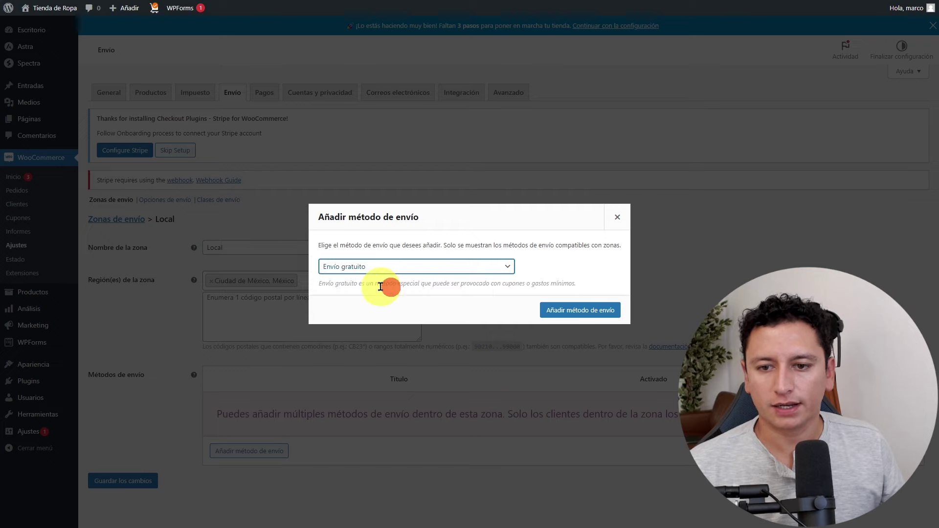
click(578, 311)
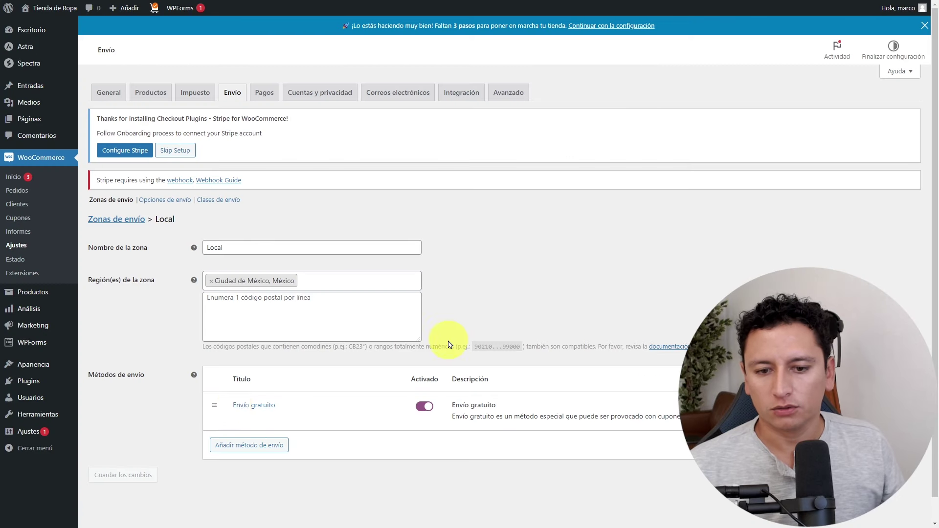
scroll(172, 349, down, 1)
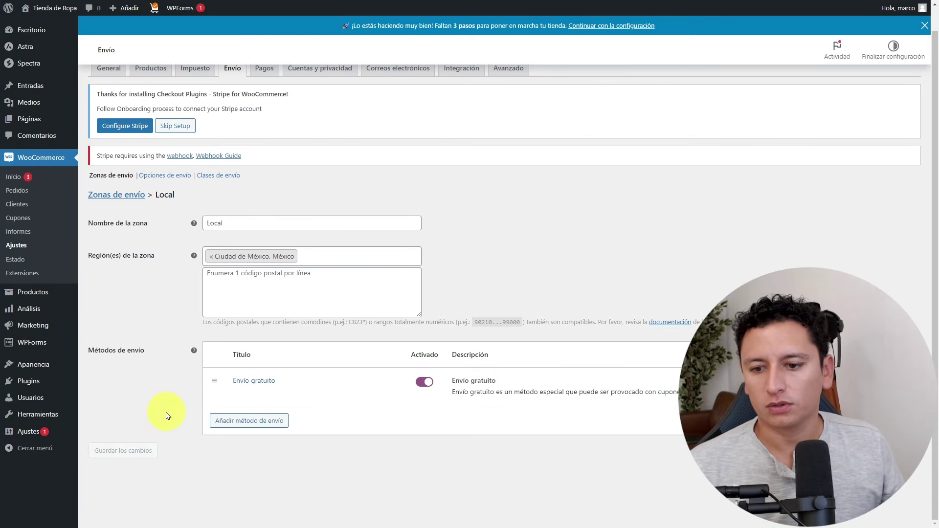
click(129, 196)
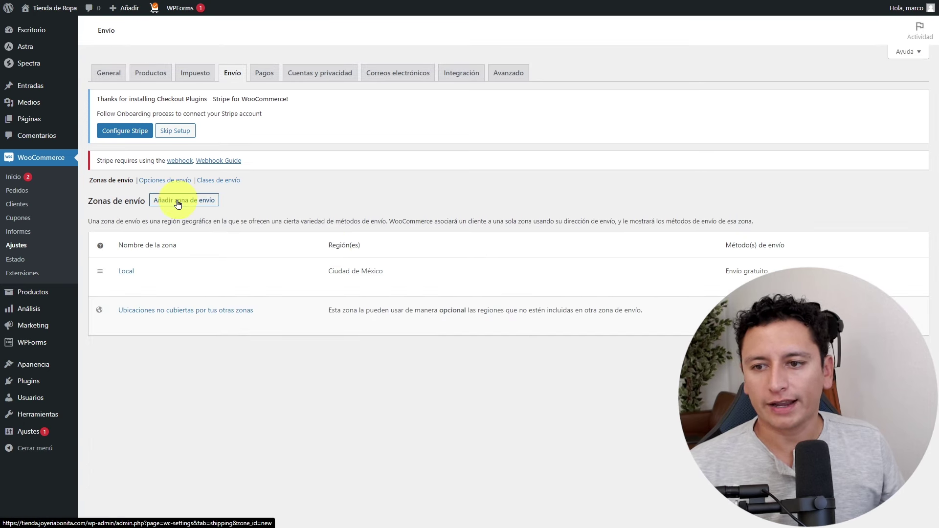
Create a shipping zone named Estado de México covering the region Estado de México.
click(177, 202)
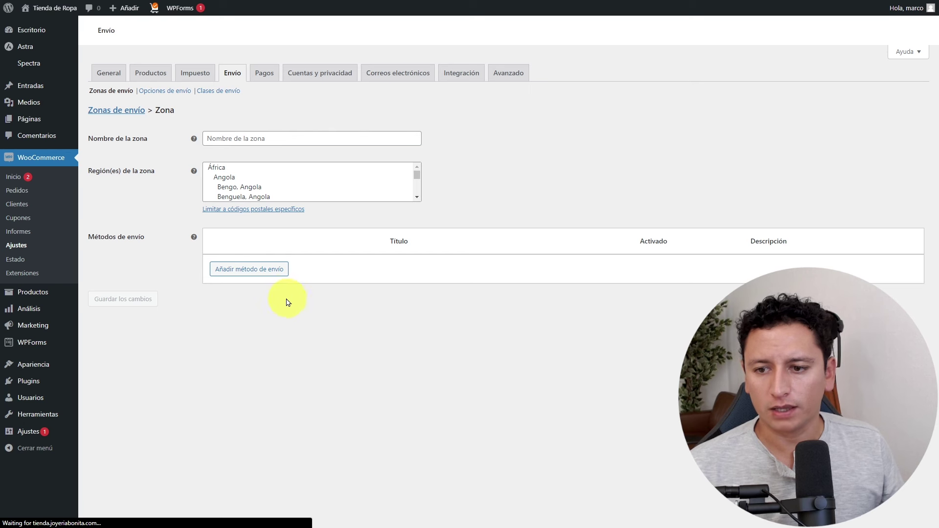
click(285, 230)
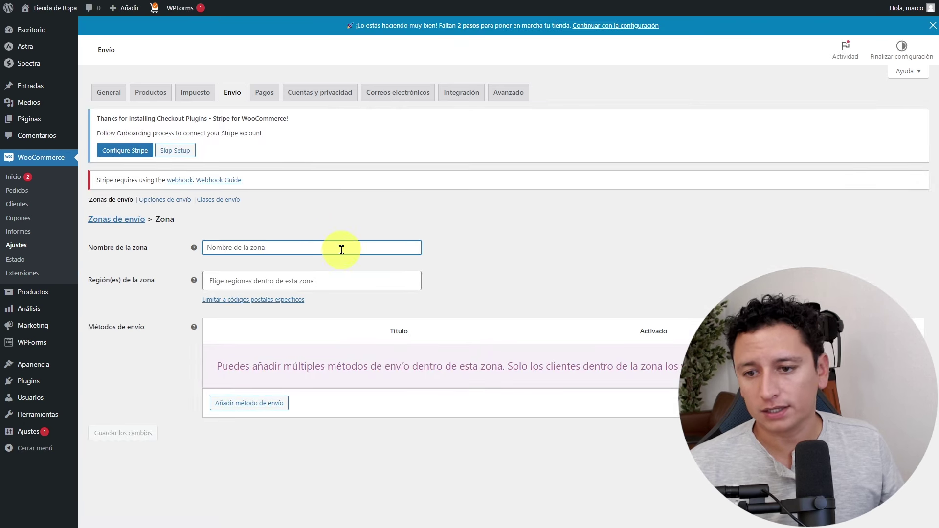
text(Estado de México)
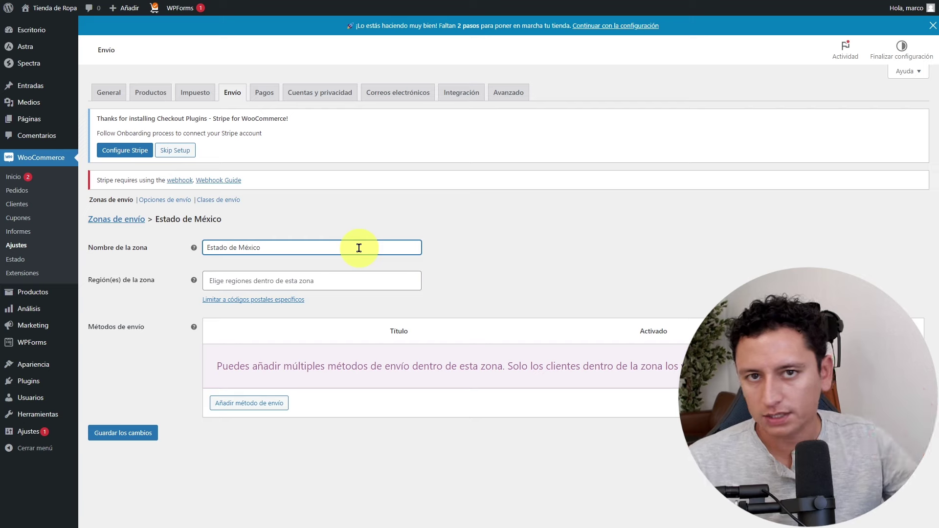
click(324, 280)
text(estad)
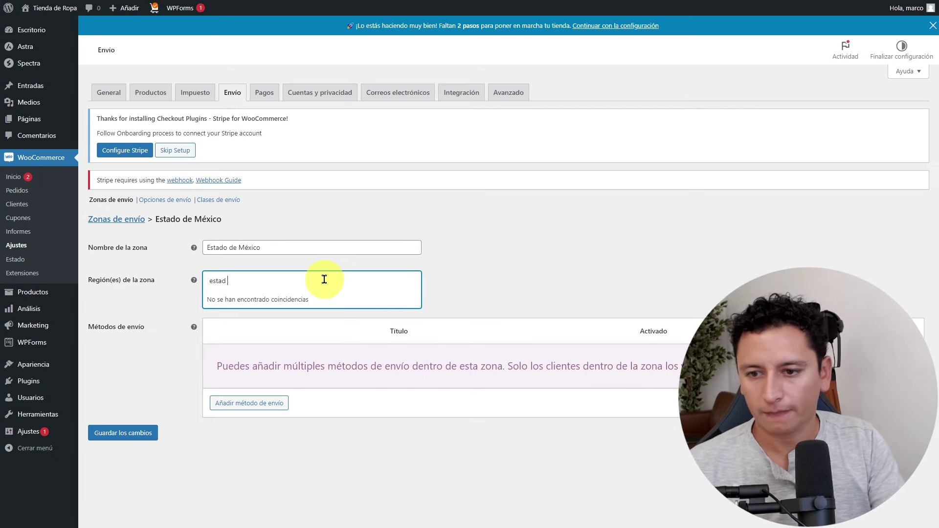
key(BackSpace)
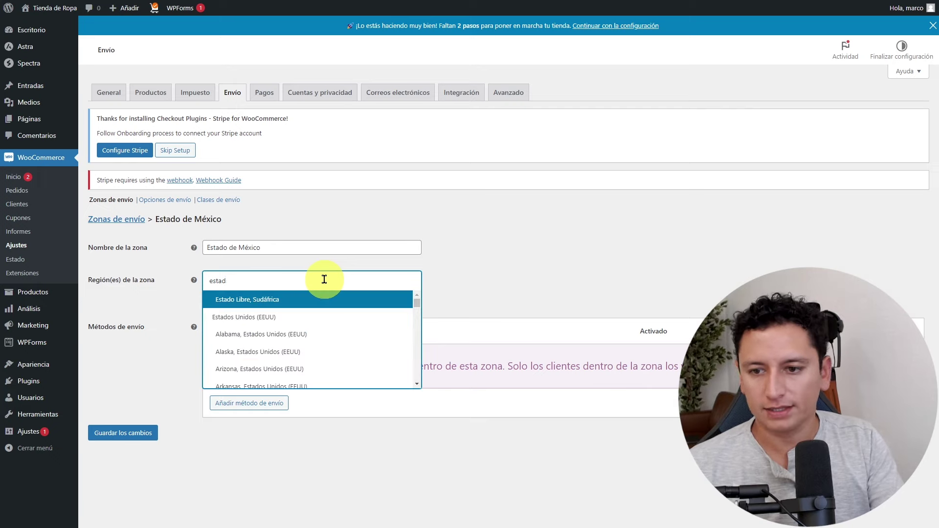
text(o)
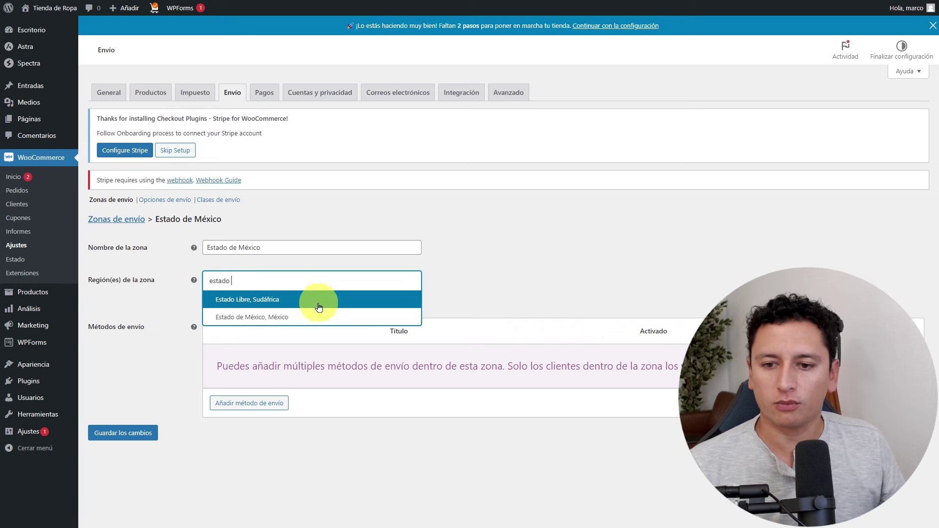
click(316, 316)
Add a Precio fijo method with cost 150, save, and return to Zonas de envío.
click(267, 404)
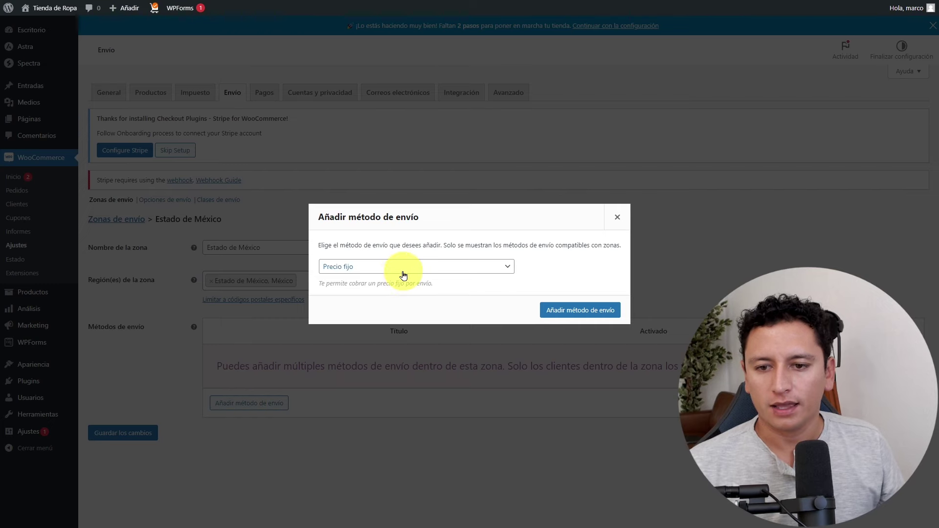
click(579, 310)
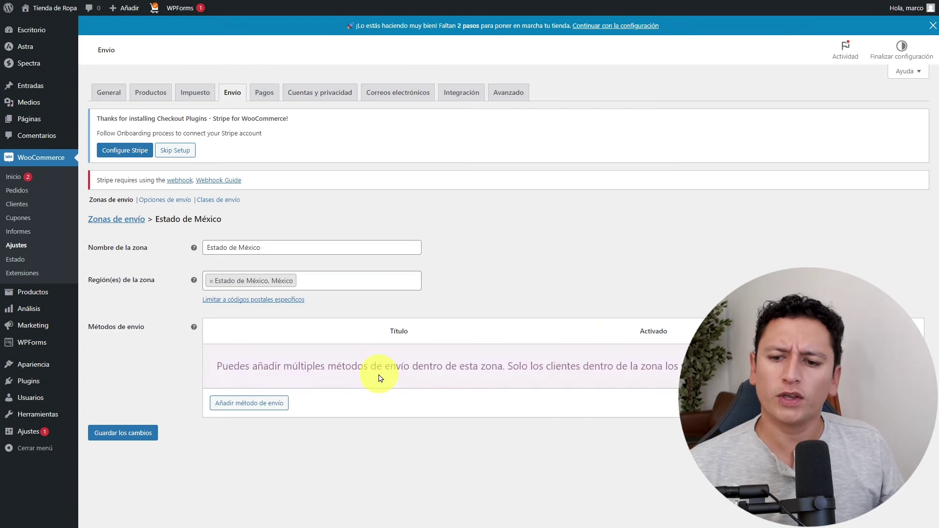
click(247, 365)
click(374, 234)
drag(361, 292, 336, 294)
text(150)
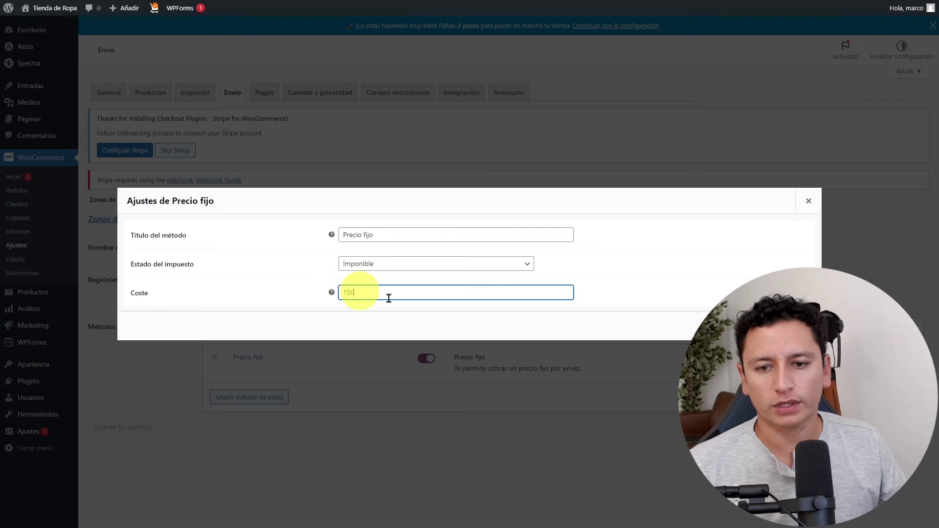
click(783, 326)
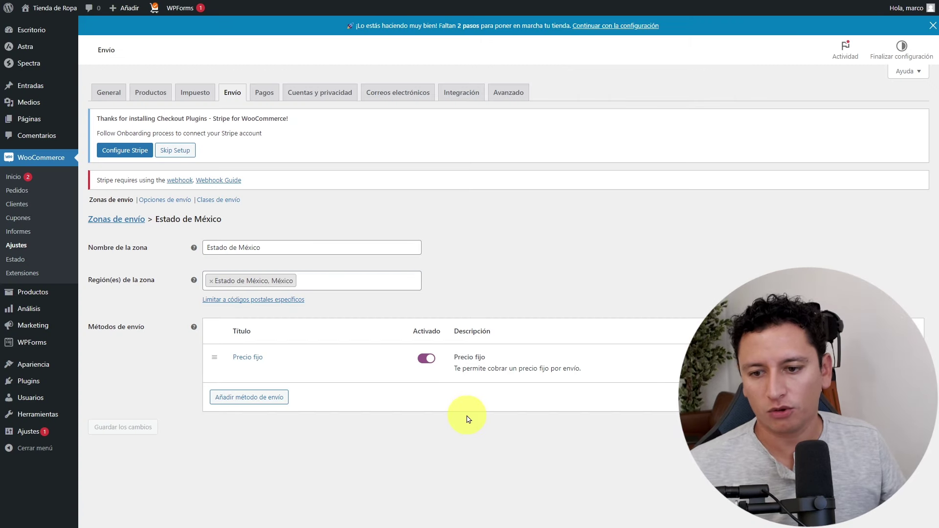
click(132, 219)
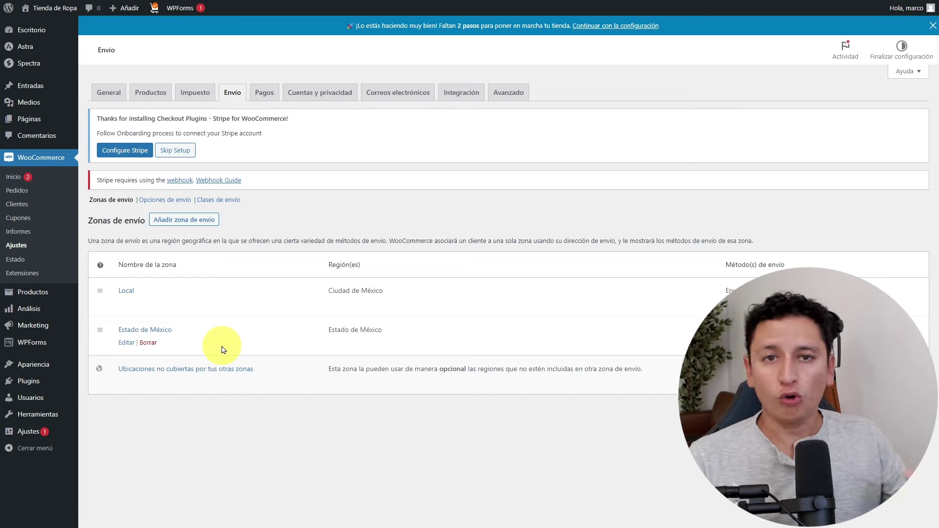
Add a Precio fijo shipping method costing 250 to the 'Ubicaciones no cubiertas' zone.
click(170, 370)
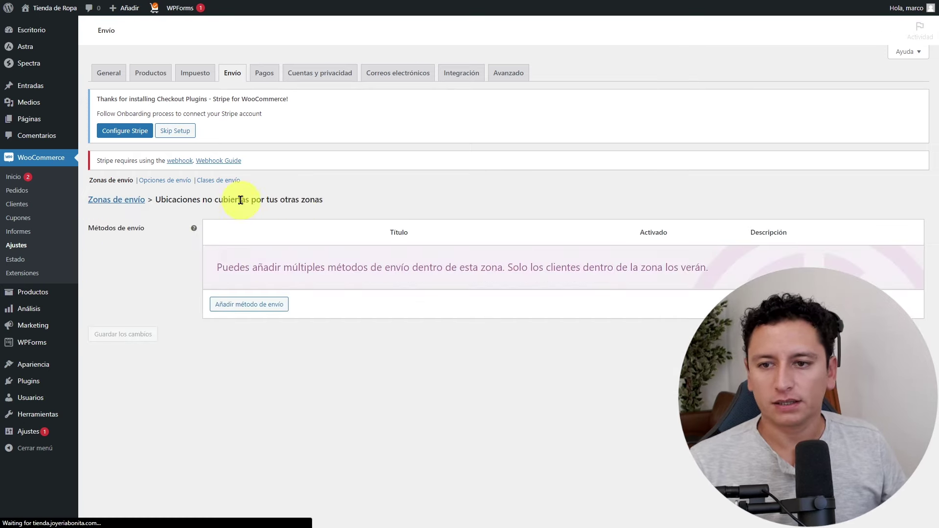
click(249, 305)
click(591, 312)
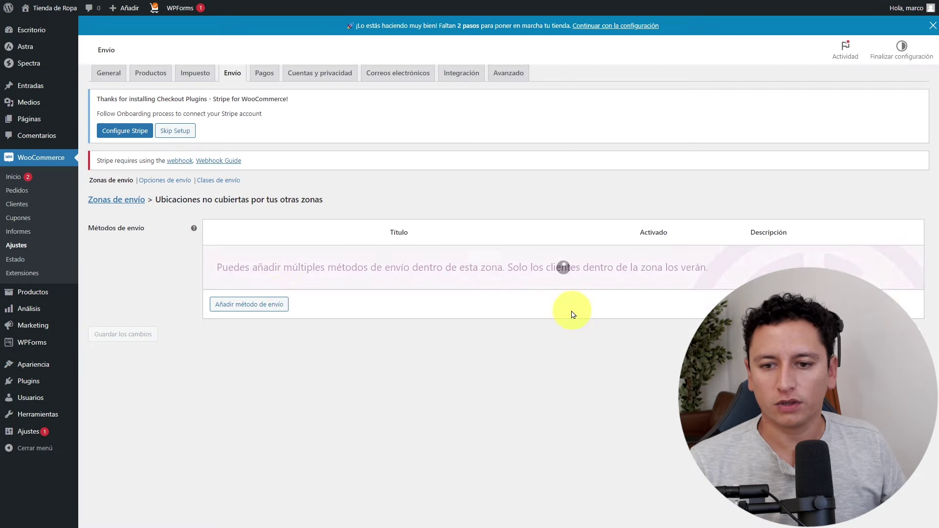
click(239, 276)
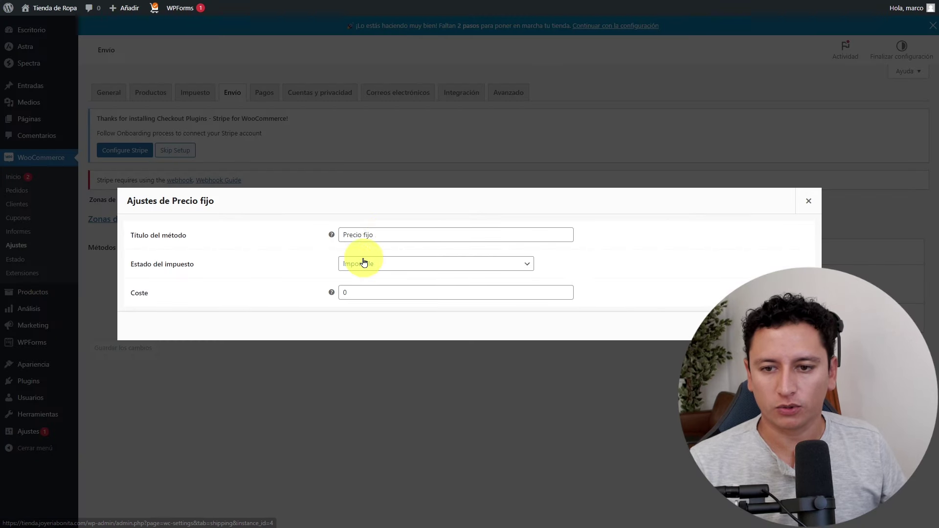
click(361, 292)
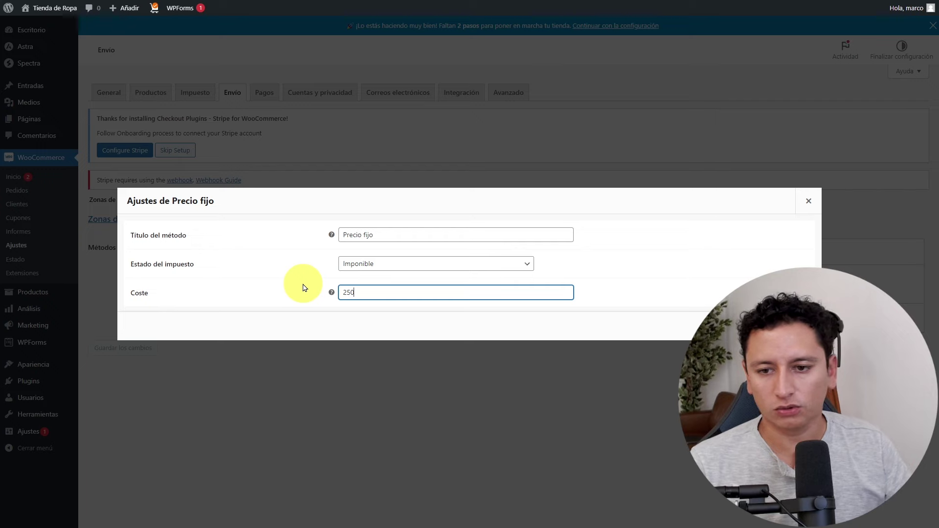
key(Return)
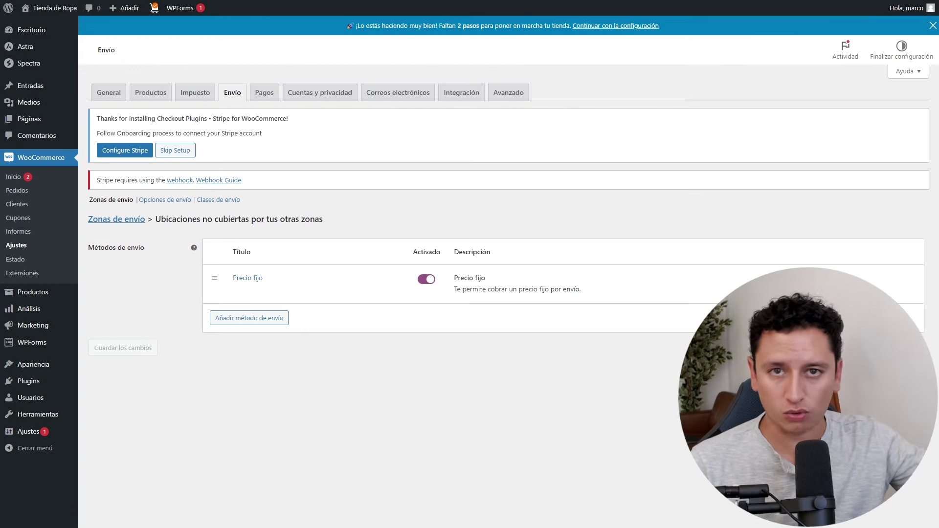
mouse_move(280, 297)
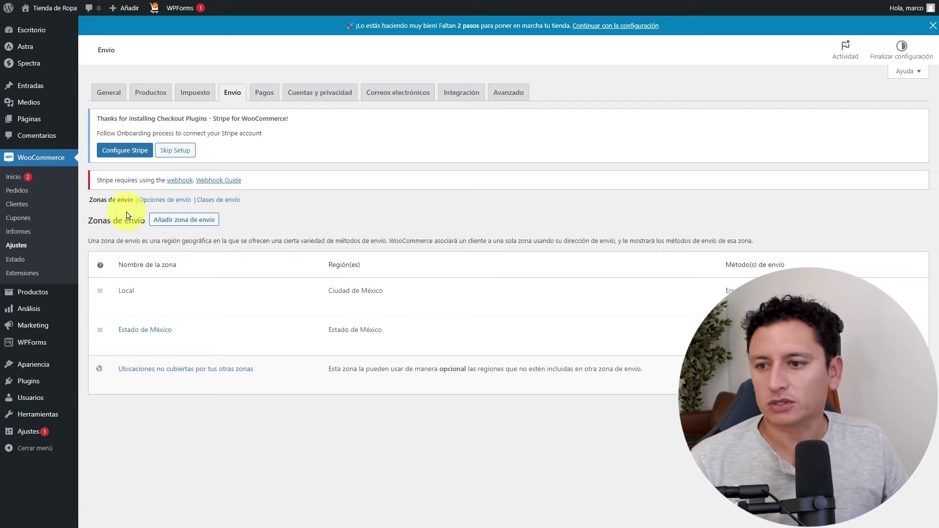
click(15, 179)
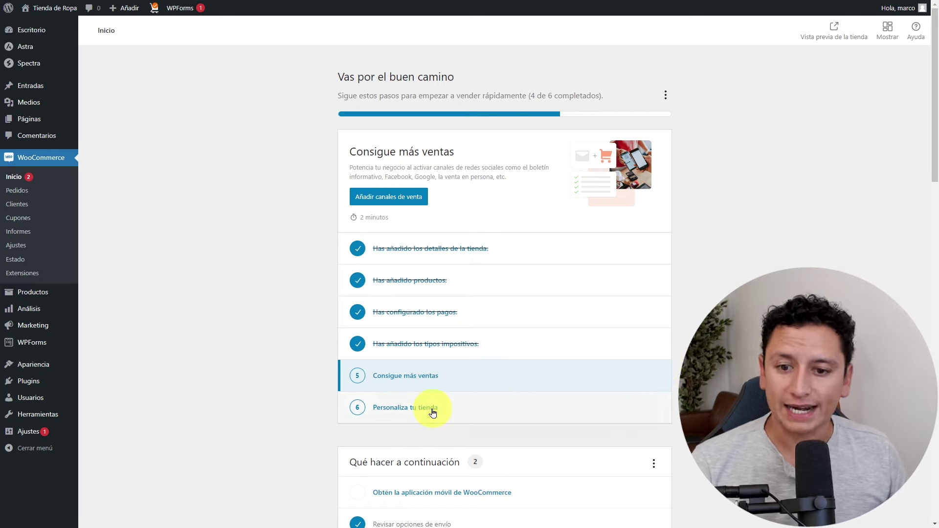
Skip the custom home page task under Personaliza tu tienda, then view the live storefront.
click(433, 414)
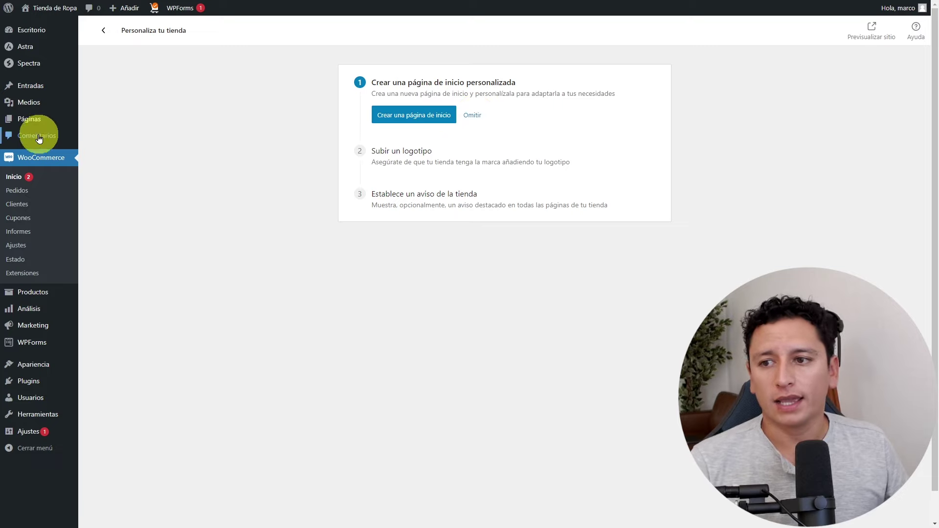
click(473, 115)
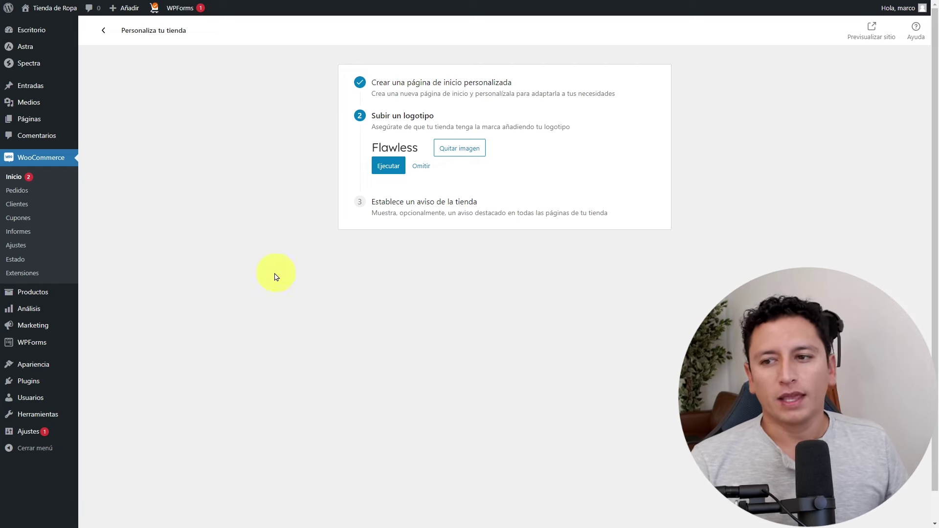
click(29, 171)
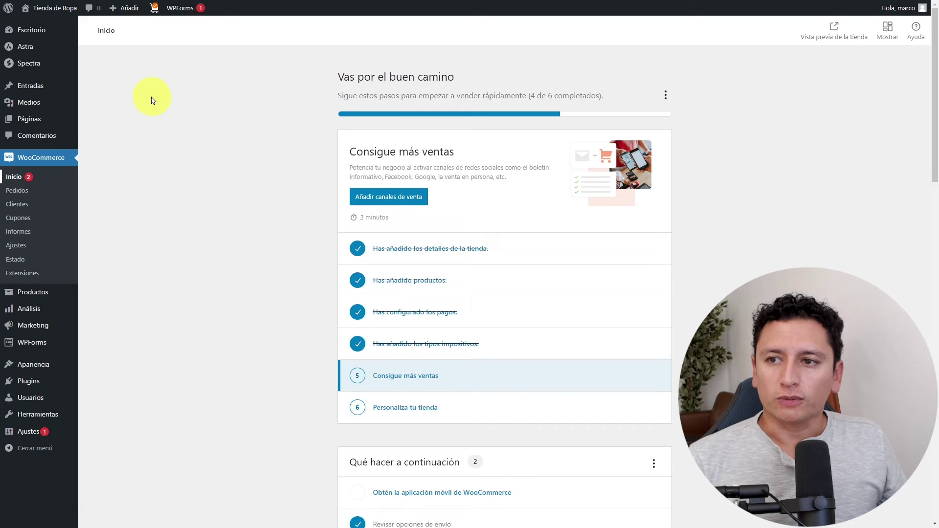
click(44, 22)
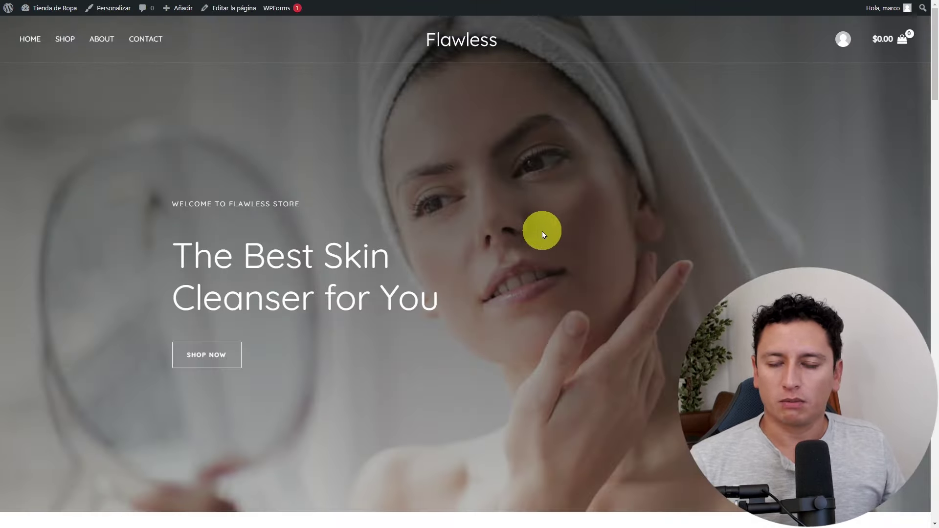
Browse the storefront home, Shop and About pages, ending on the Shop listing.
scroll(478, 204, down, 7)
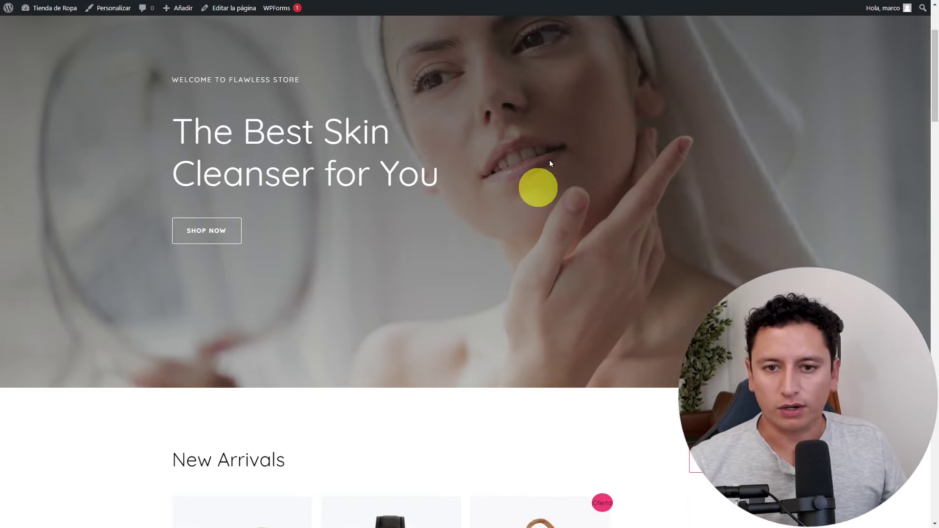
scroll(538, 174, down, 3)
scroll(467, 202, down, 9)
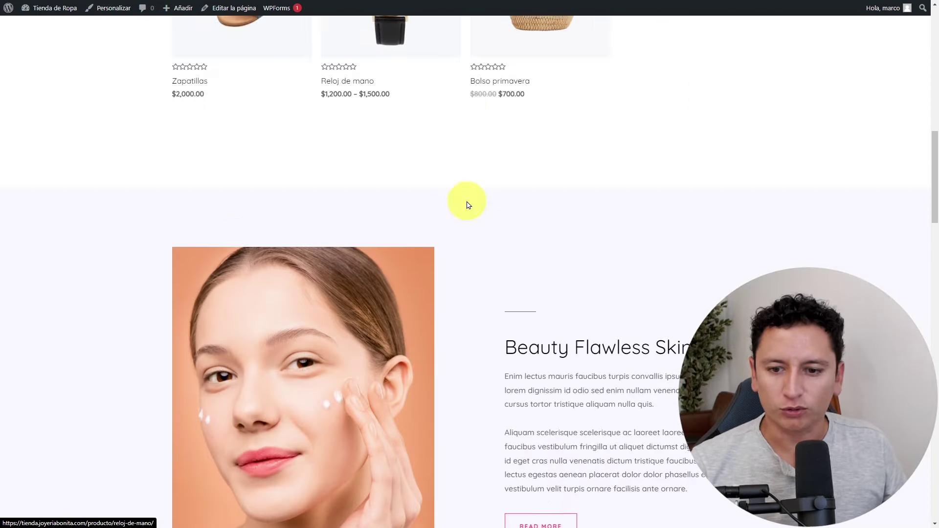
scroll(588, 211, down, 15)
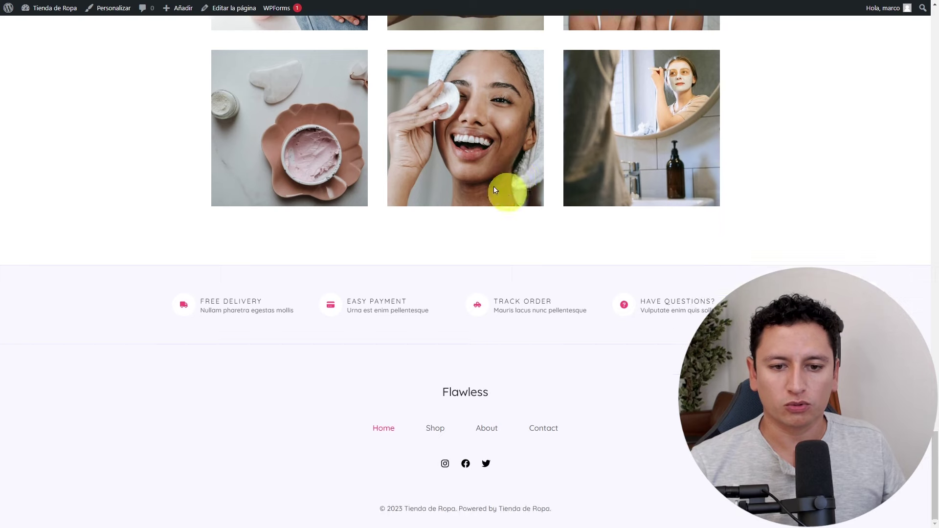
drag(931, 456, 908, 25)
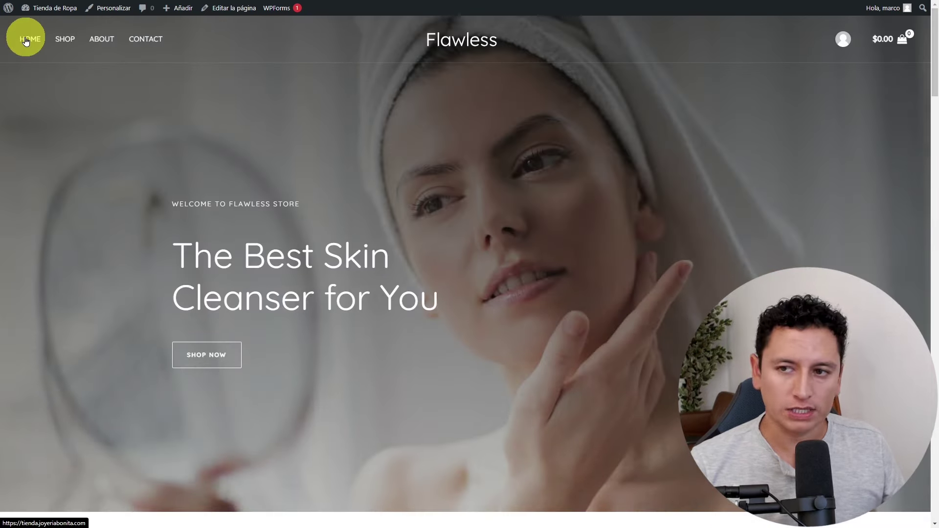
click(63, 44)
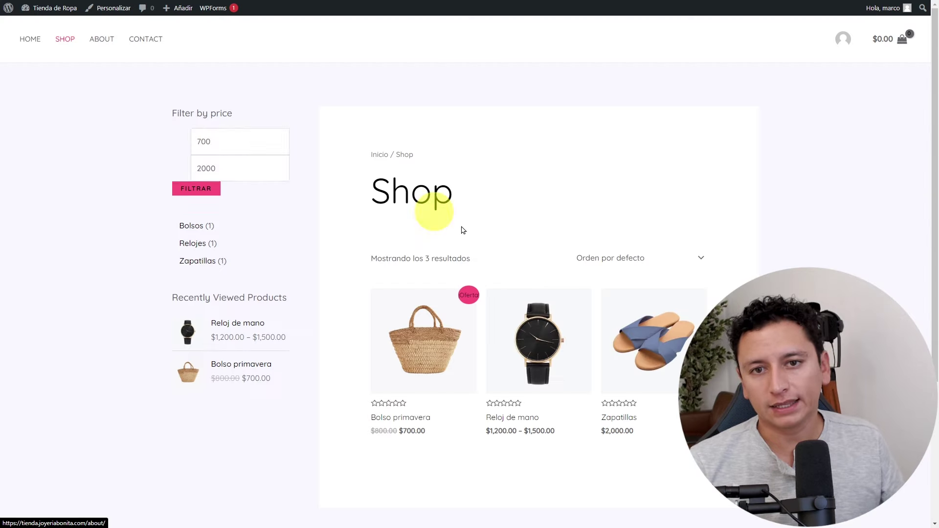
scroll(495, 288, down, 3)
scroll(496, 288, up, 3)
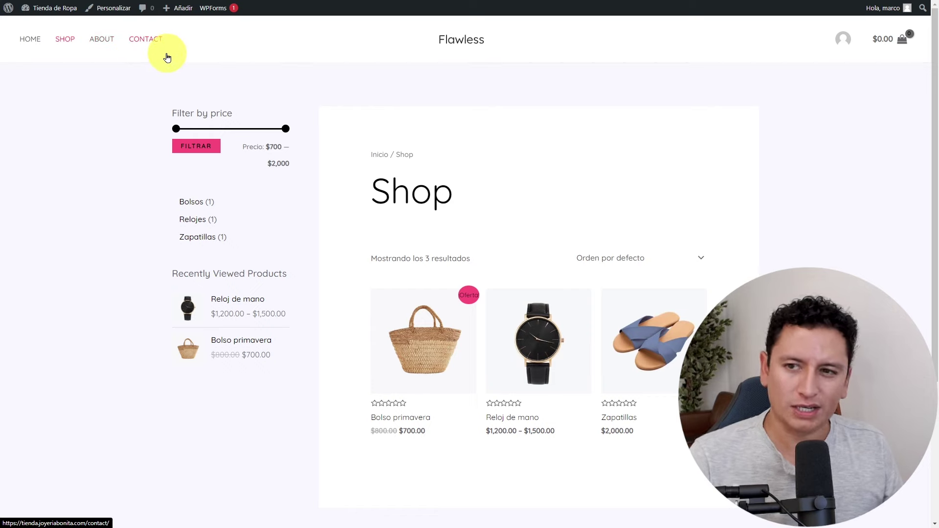
click(139, 55)
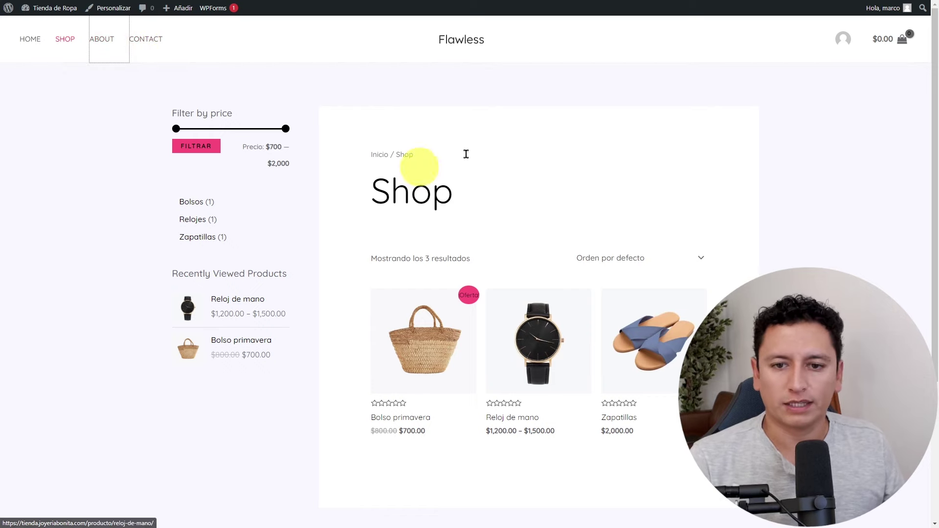
click(64, 43)
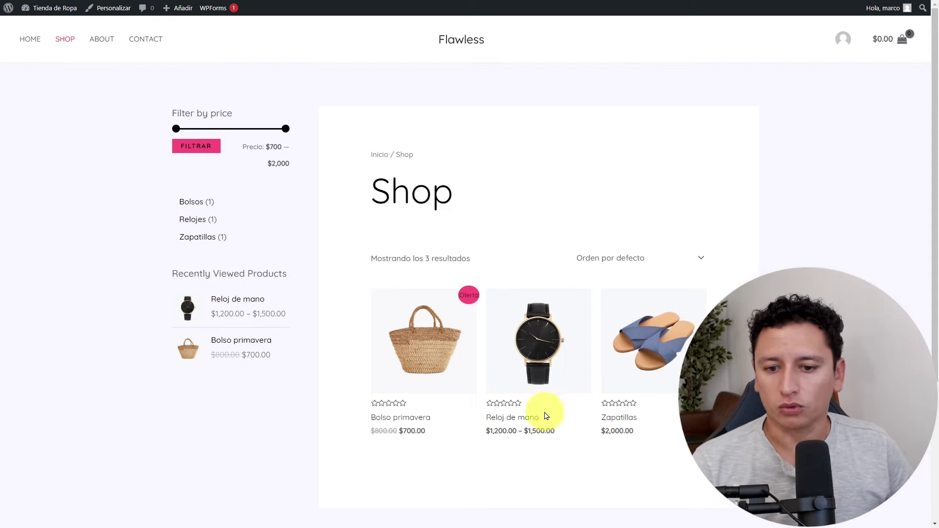
Add the Bolso primavera to the cart.
click(437, 359)
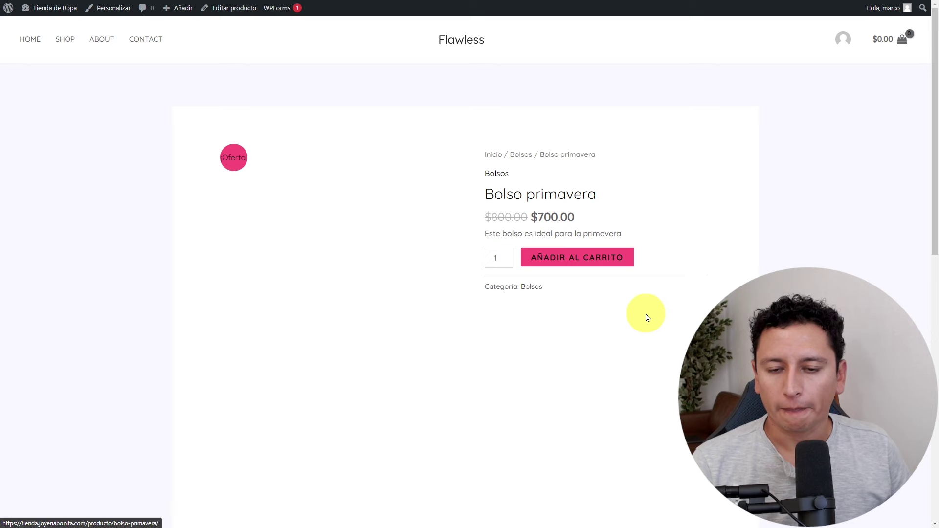
click(581, 264)
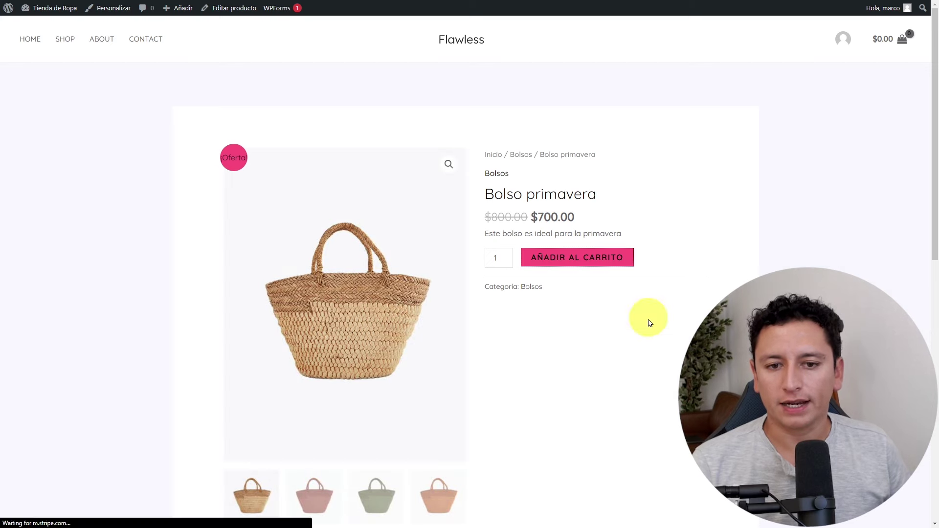
mouse_move(902, 42)
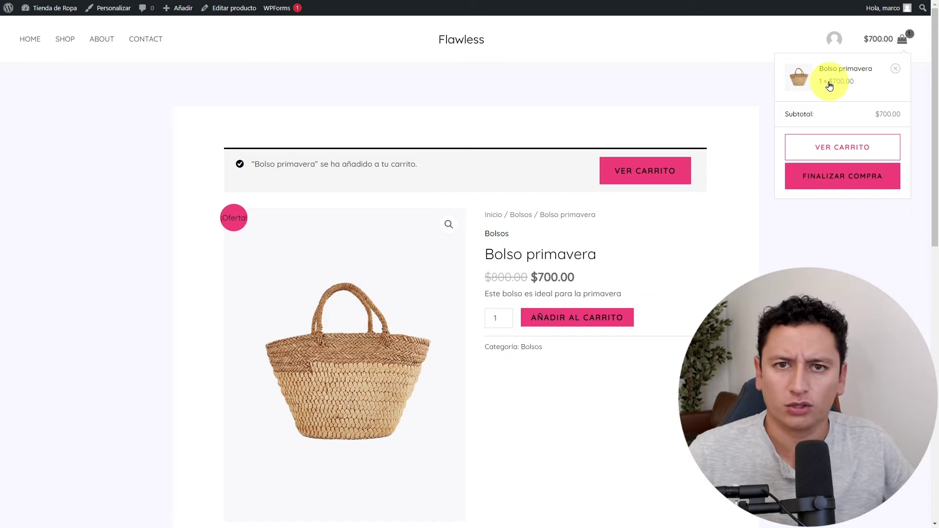
Add the Reloj de mano in Piel marrón to the cart, bringing it to $2,200.00.
click(72, 45)
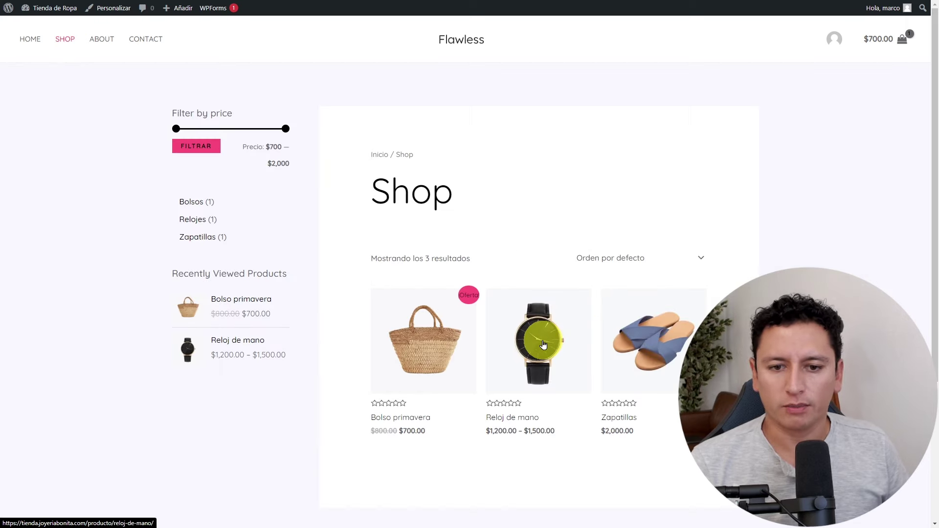
click(545, 341)
click(566, 282)
click(513, 309)
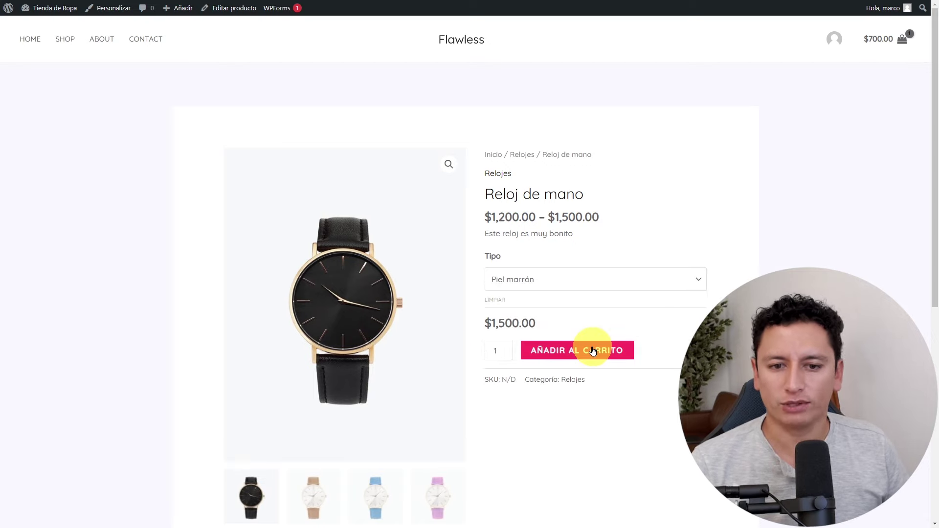
click(593, 351)
mouse_move(872, 46)
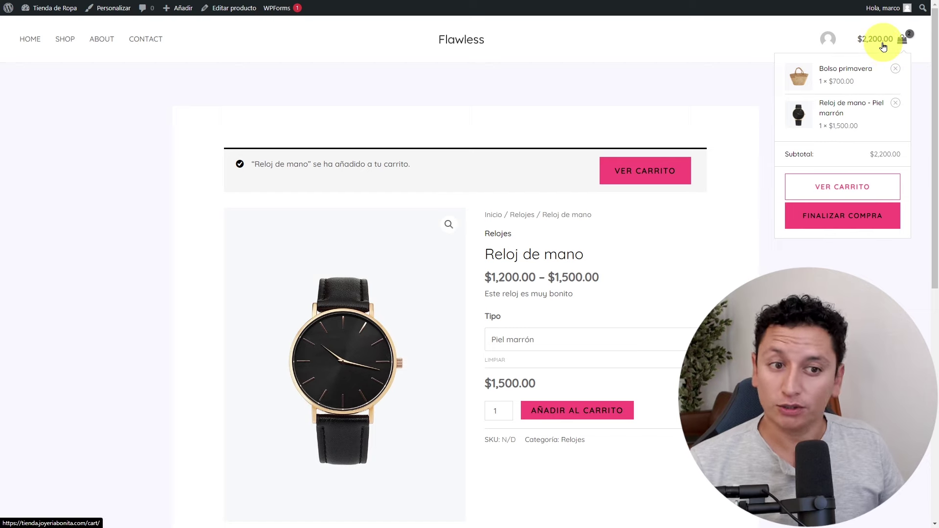
click(71, 44)
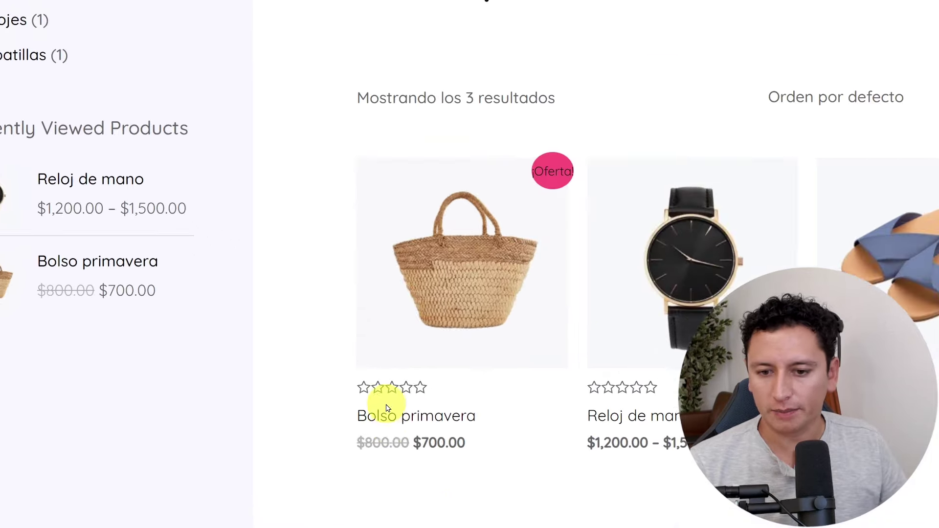
mouse_move(904, 45)
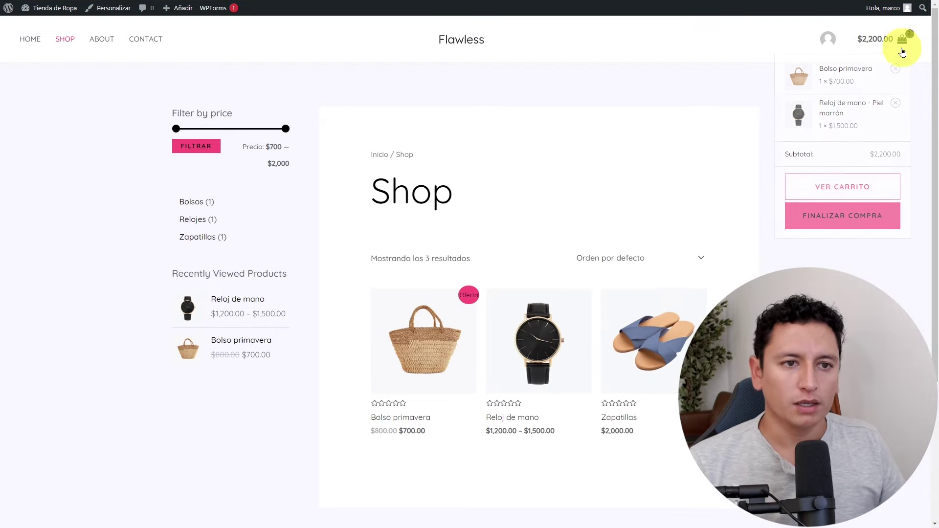
Proceed from the cart page to checkout and select Contra entrega as payment.
click(857, 193)
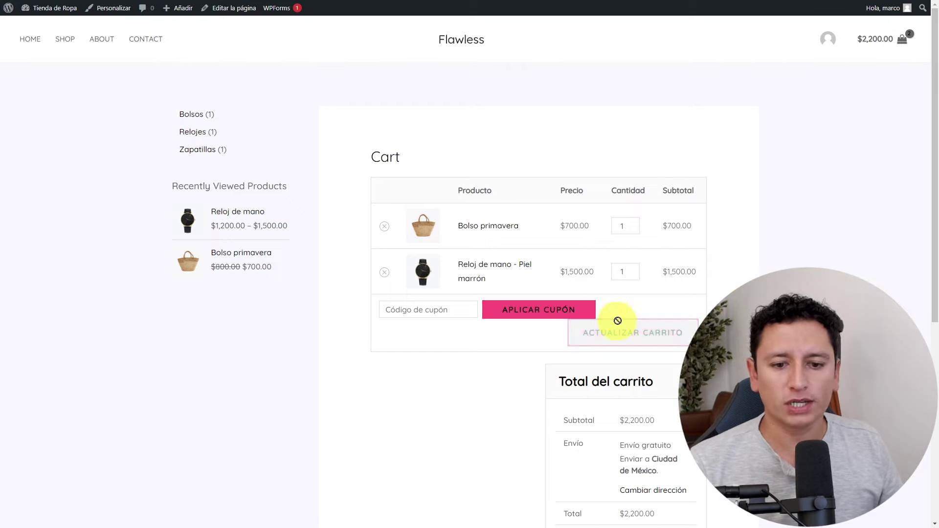
scroll(619, 318, down, 5)
click(640, 314)
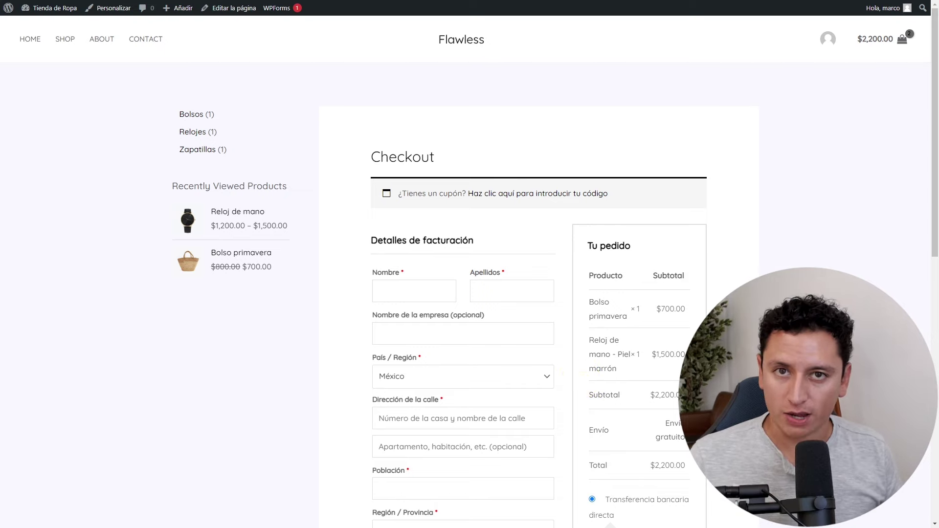
scroll(465, 356, down, 4)
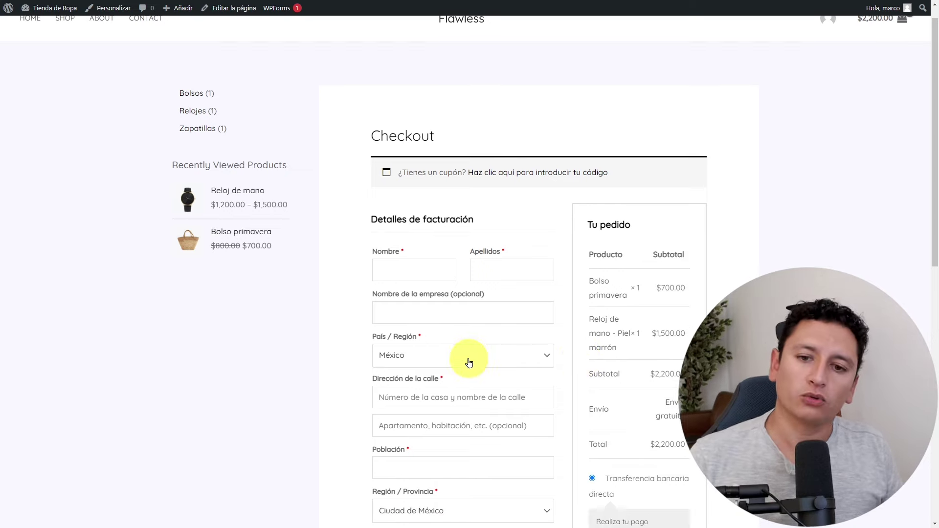
scroll(491, 317, down, 2)
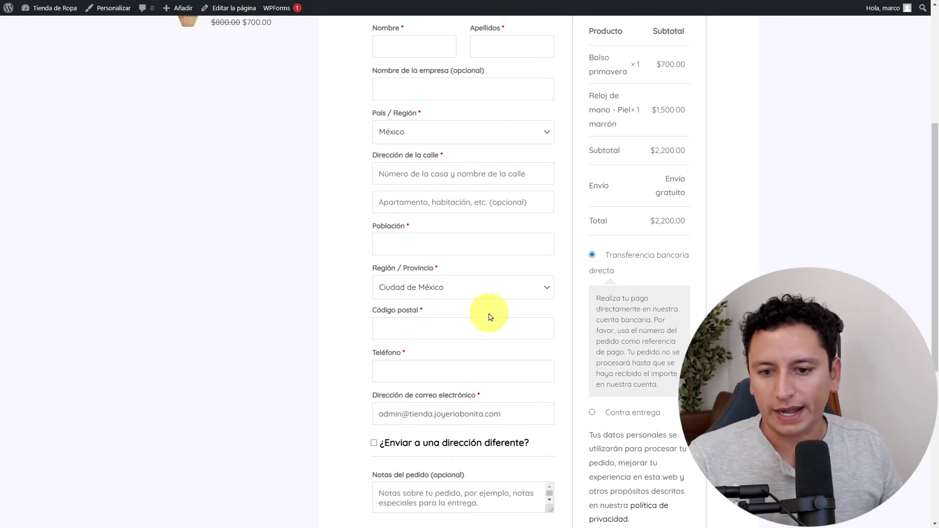
scroll(487, 319, down, 2)
scroll(486, 315, up, 3)
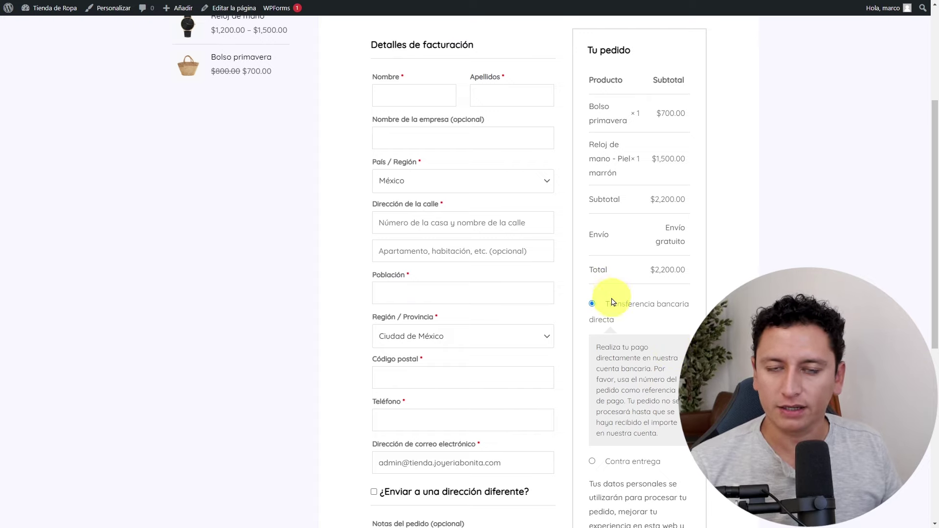
scroll(615, 319, down, 2)
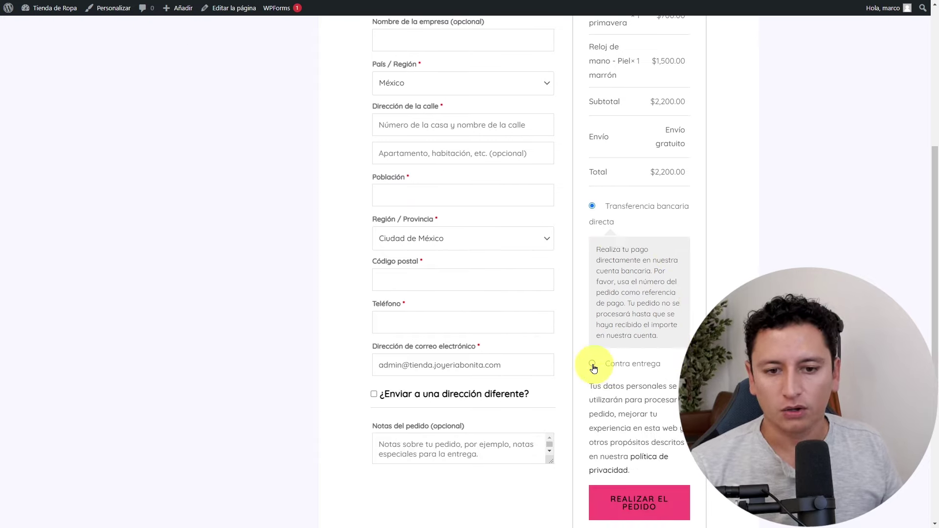
click(592, 363)
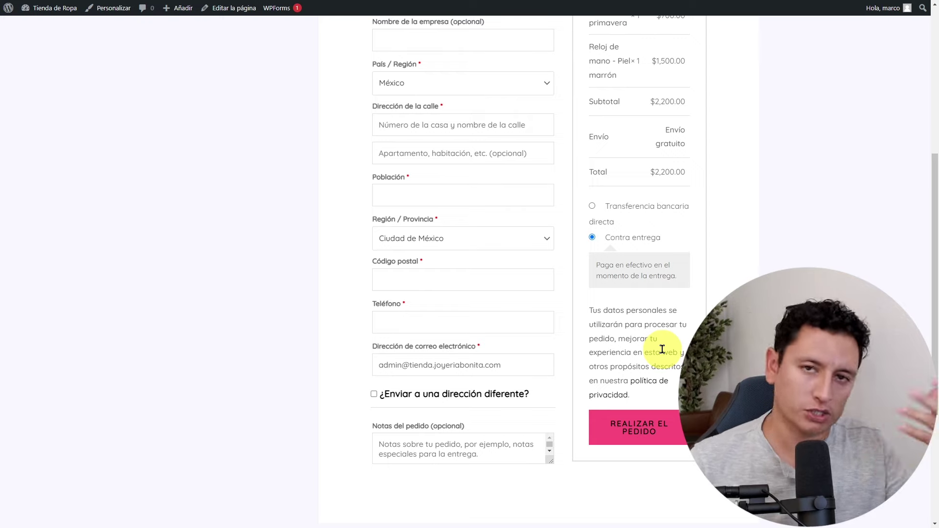
click(596, 295)
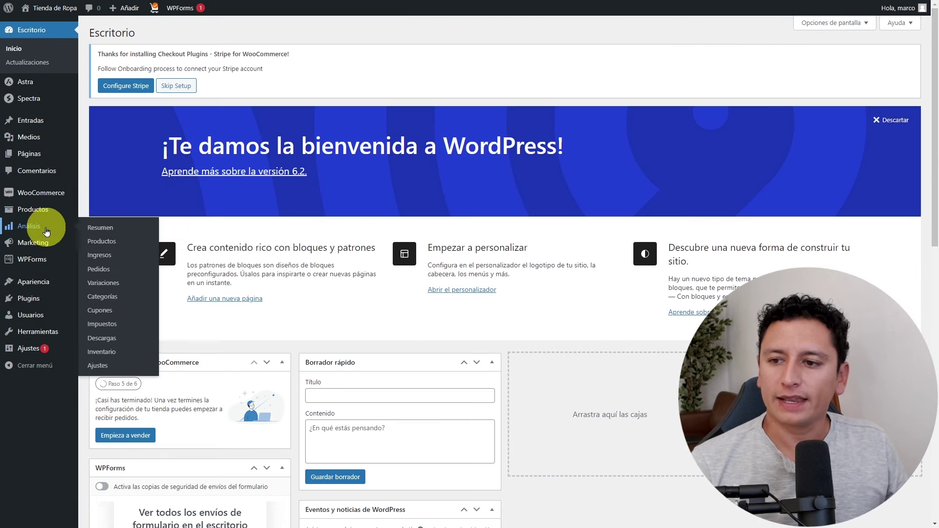
Review the WooCommerce Inicio setup checklist, then launch Apariencia > Personalizar.
mouse_move(44, 193)
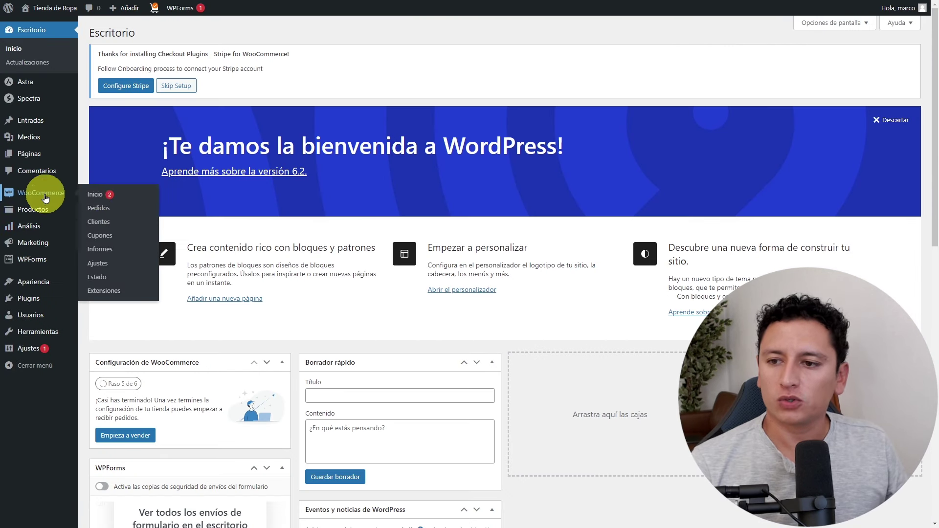
click(99, 196)
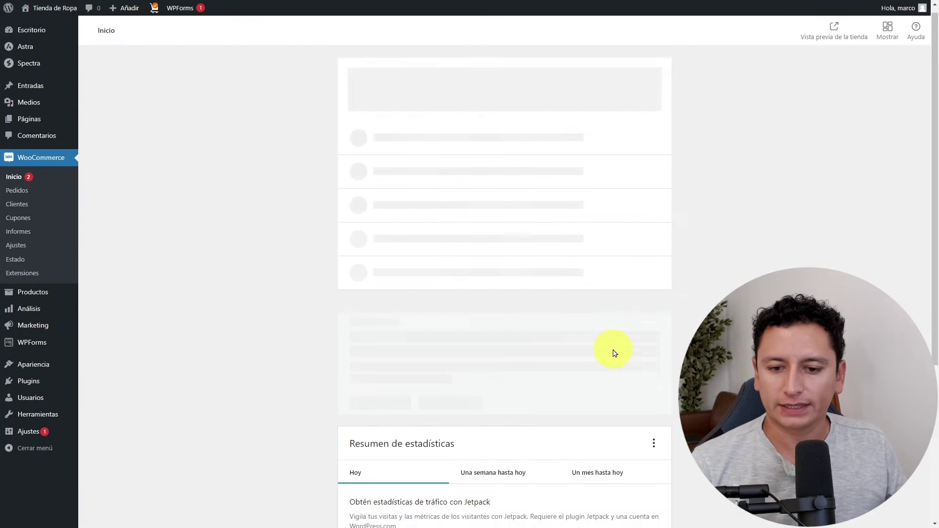
scroll(615, 354, down, 3)
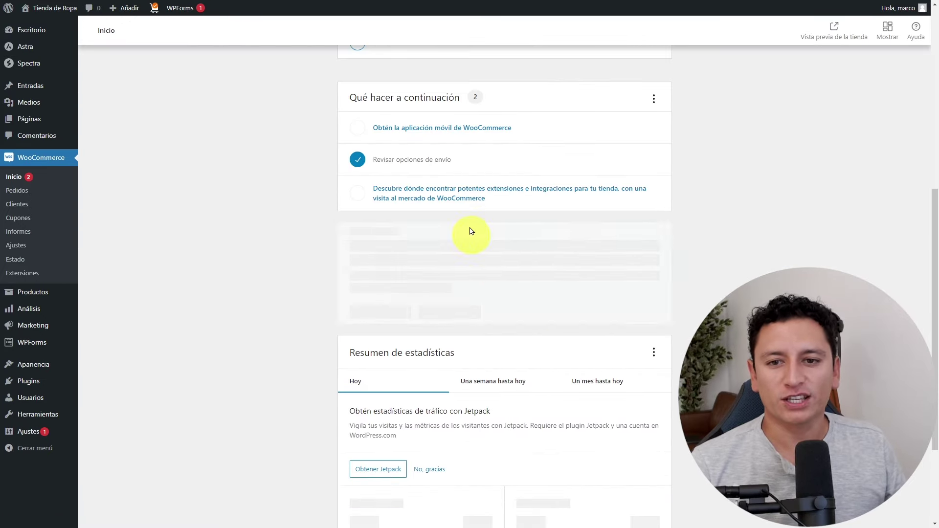
scroll(483, 130, up, 2)
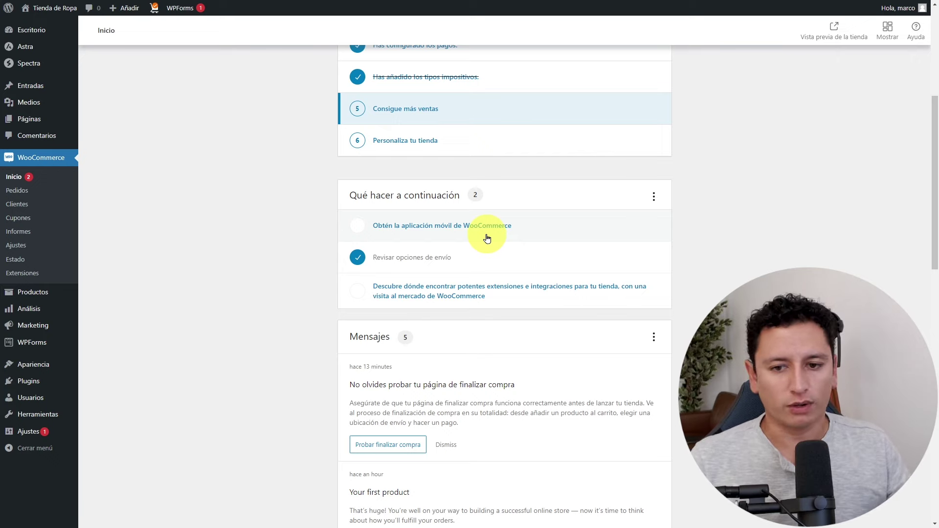
scroll(516, 238, up, 5)
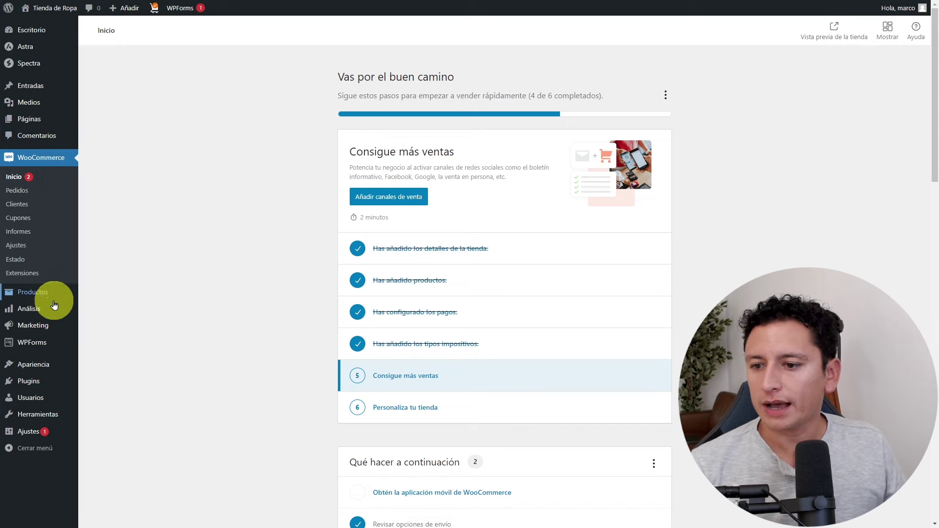
click(98, 380)
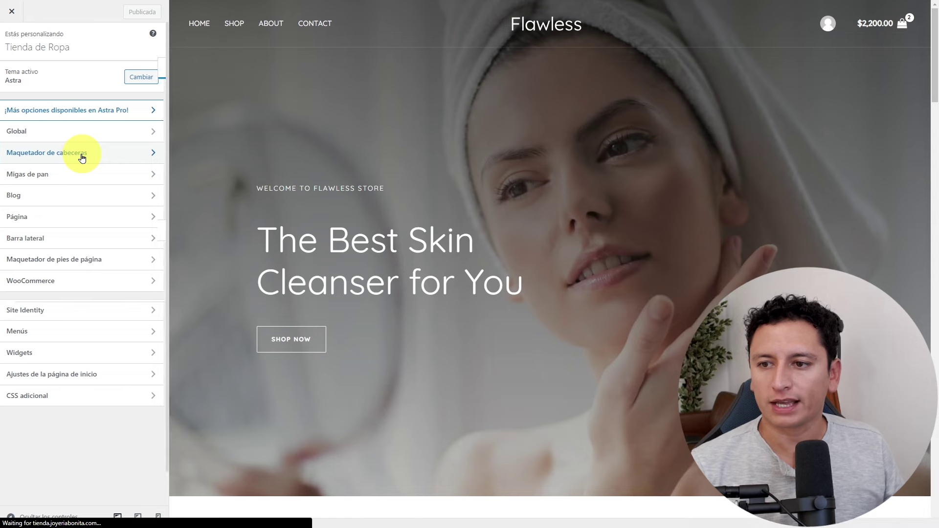
Set the cropped Fashion image as the header logo and shrink it to 128 px wide.
click(80, 153)
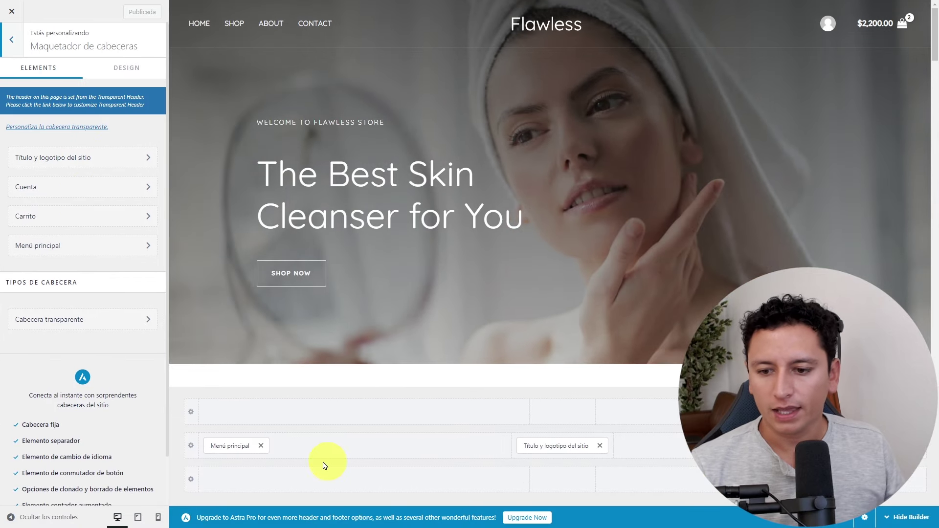
click(558, 445)
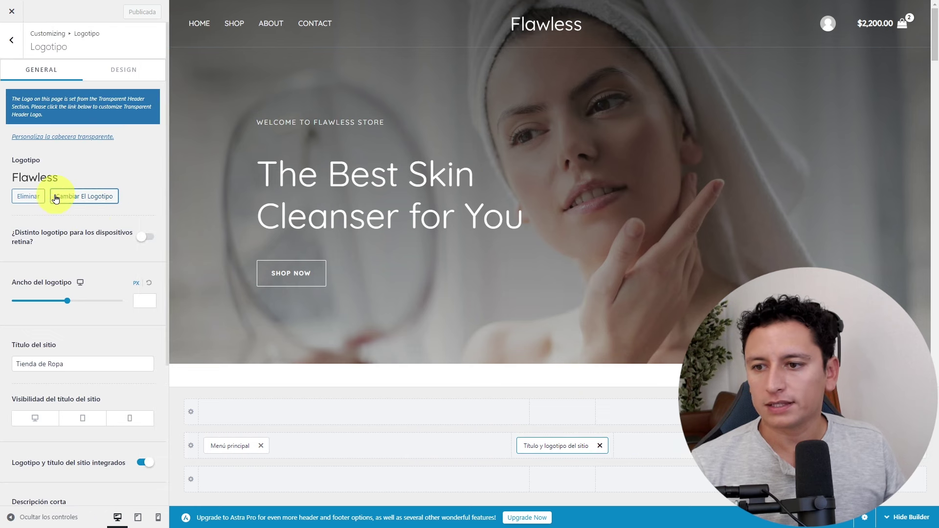
click(73, 197)
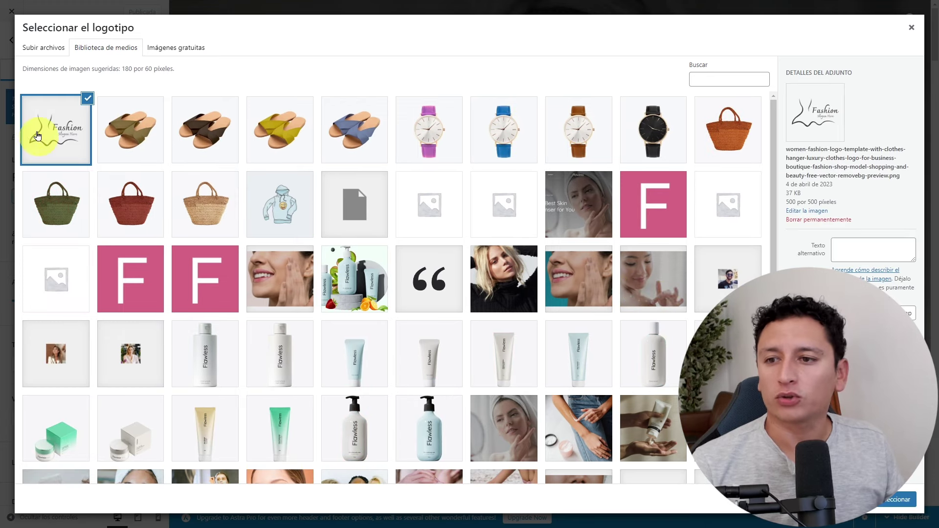
click(897, 502)
drag(470, 121, 480, 104)
drag(469, 198, 469, 221)
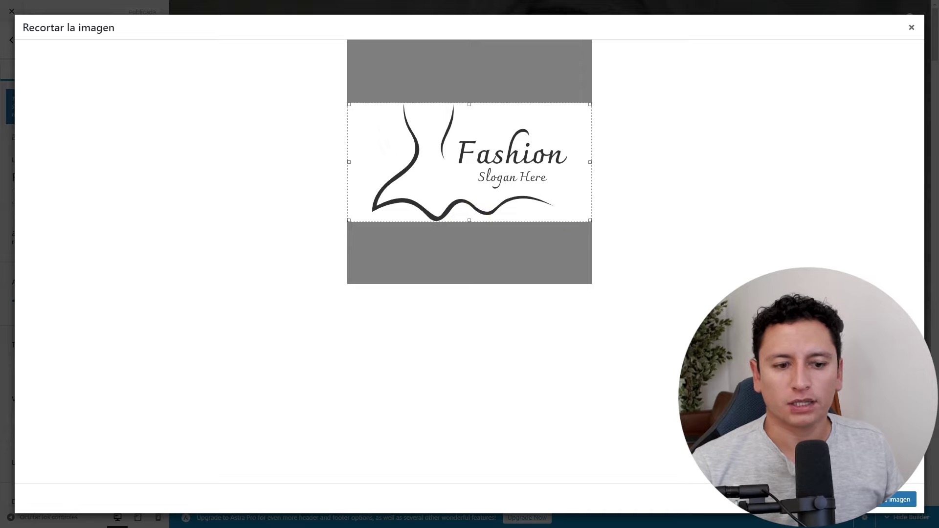
drag(589, 160, 567, 161)
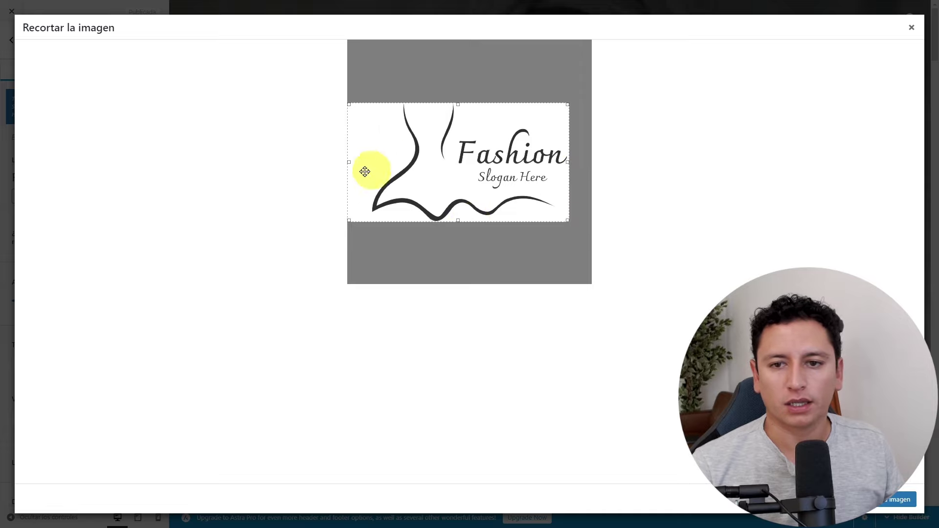
mouse_move(350, 162)
mouse_down()
mouse_move(361, 163)
mouse_move(348, 164)
mouse_up()
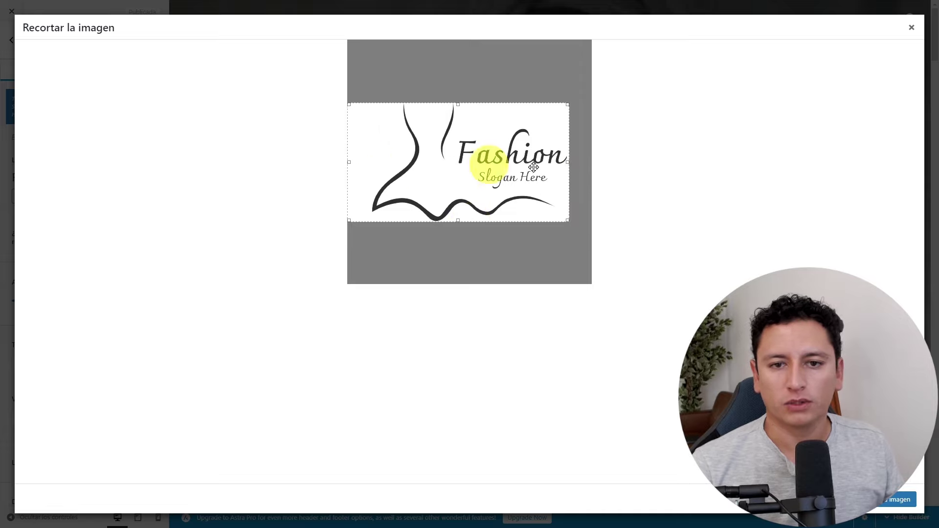
drag(565, 163, 606, 161)
click(903, 499)
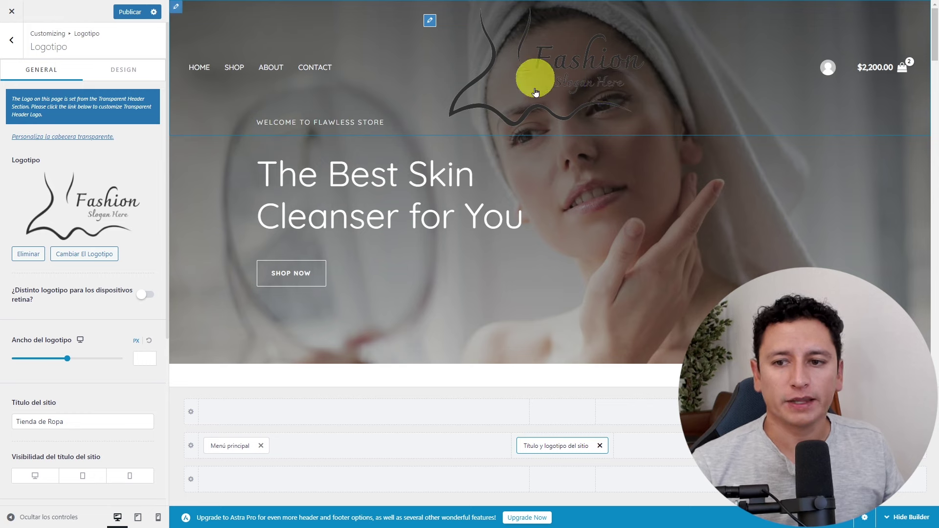
drag(66, 360, 38, 359)
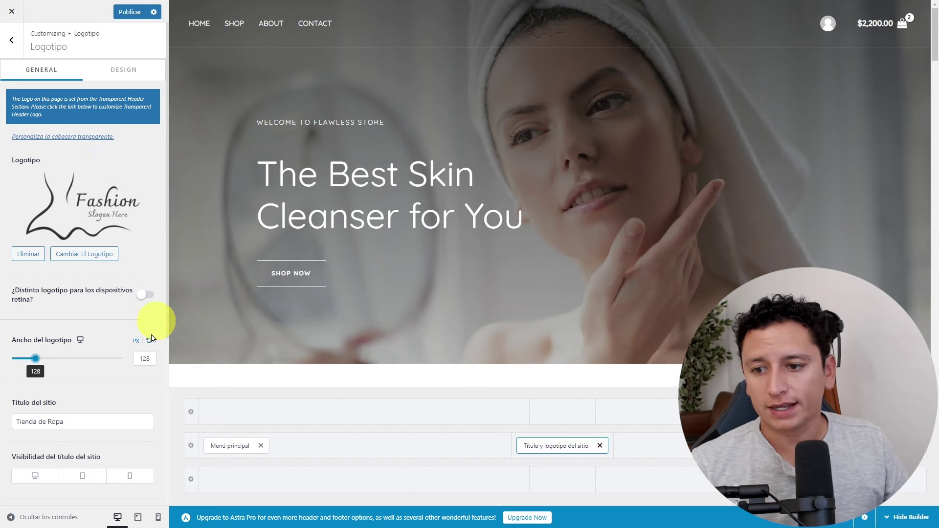
Replace the header logo with logo-ropa.png, cropped to fit the whole image.
click(84, 254)
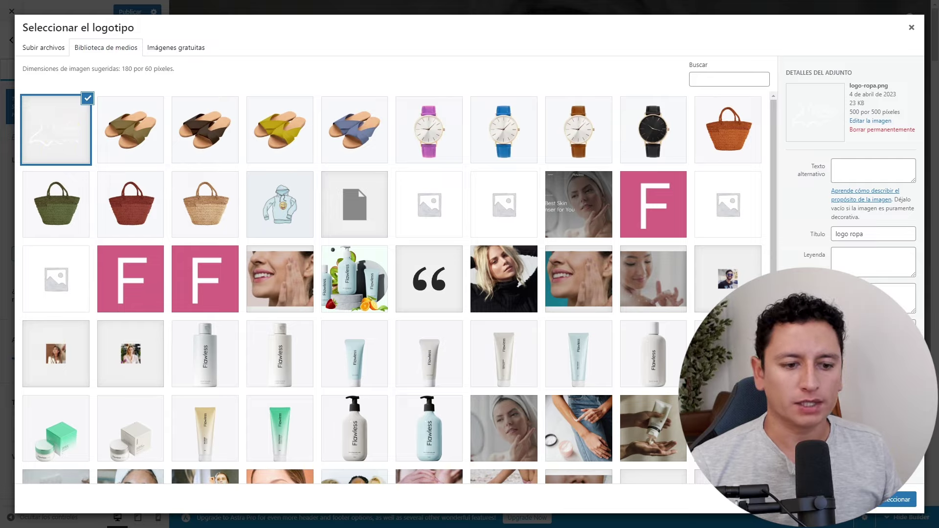
click(891, 501)
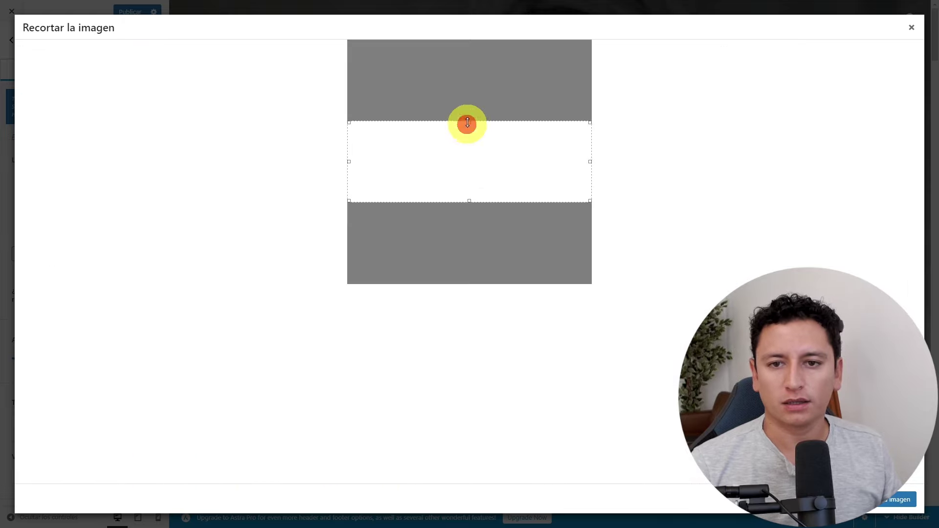
drag(466, 122, 472, 94)
drag(469, 201, 467, 228)
click(889, 500)
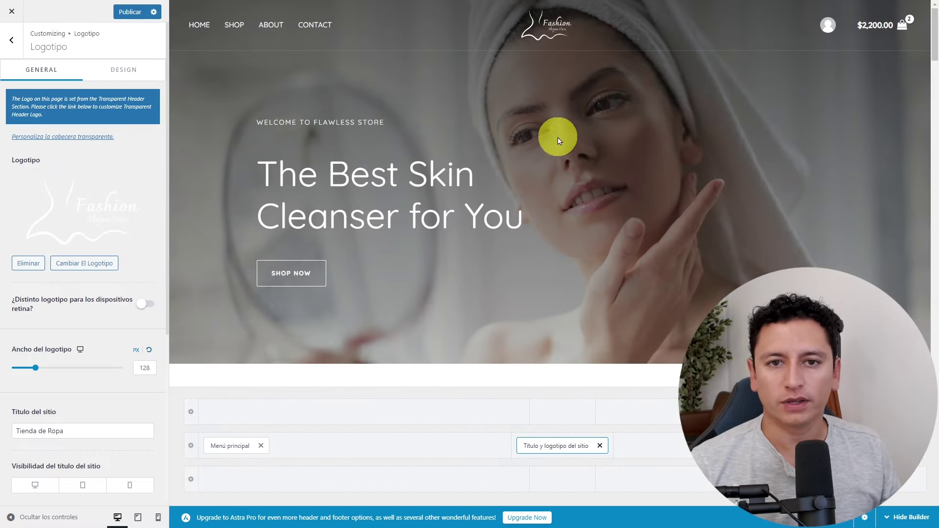
Set the logo width to 140 px, publish, and exit the Customizer.
click(58, 350)
mouse_move(35, 372)
mouse_down()
mouse_move(52, 371)
mouse_move(40, 371)
mouse_up()
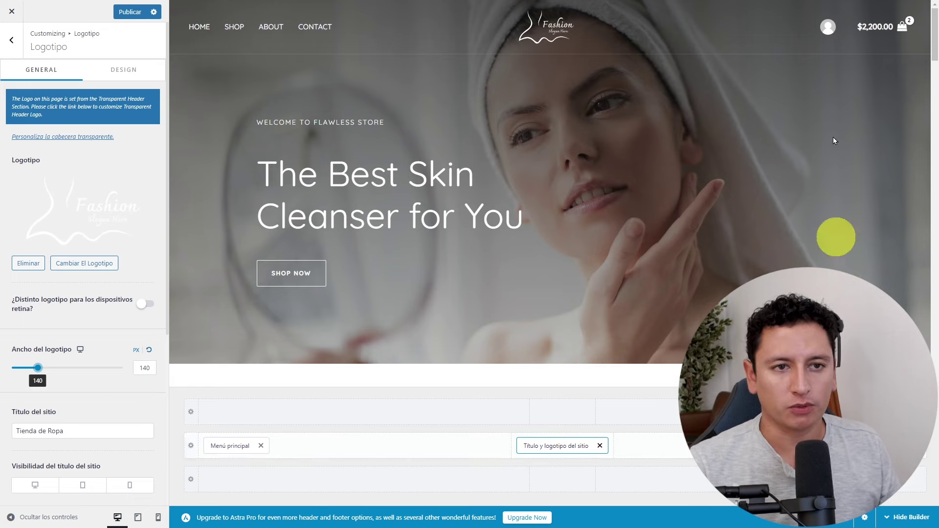
click(128, 12)
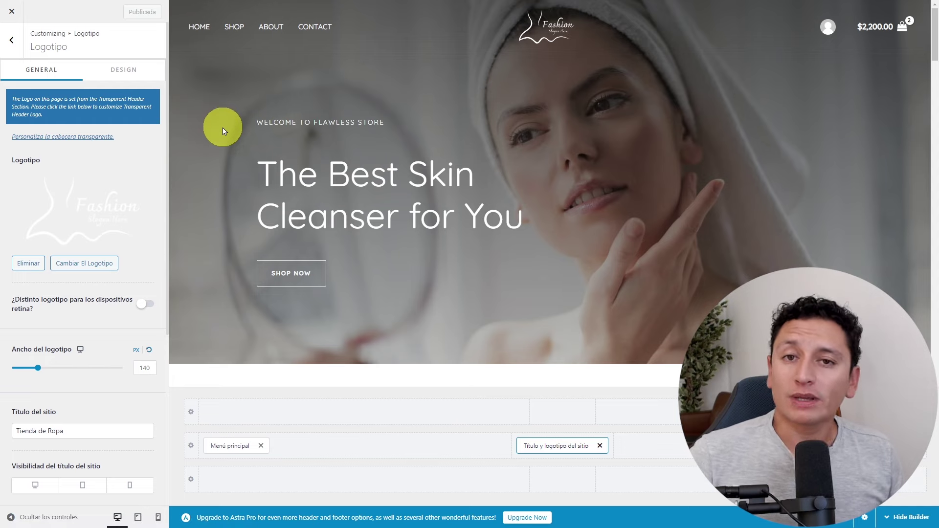
click(12, 11)
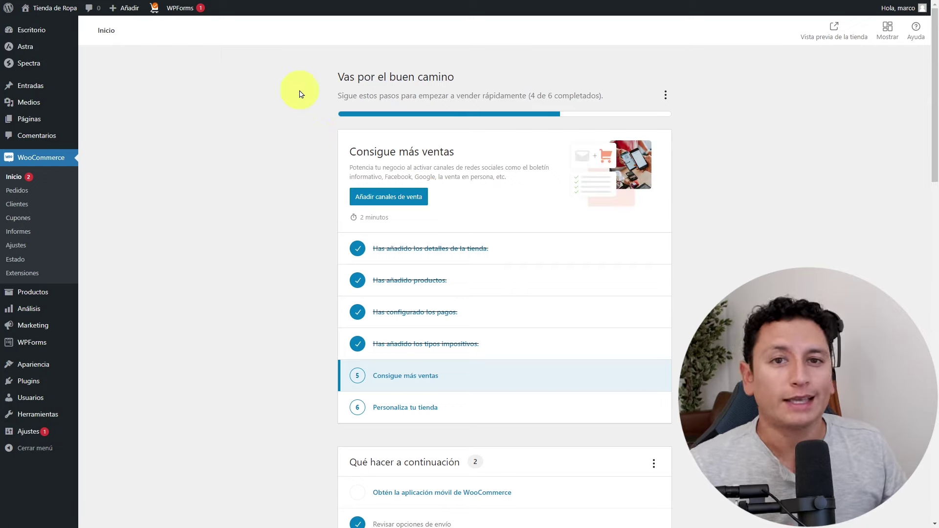
Open the Home page in the block editor and dismiss the welcome tour.
click(30, 119)
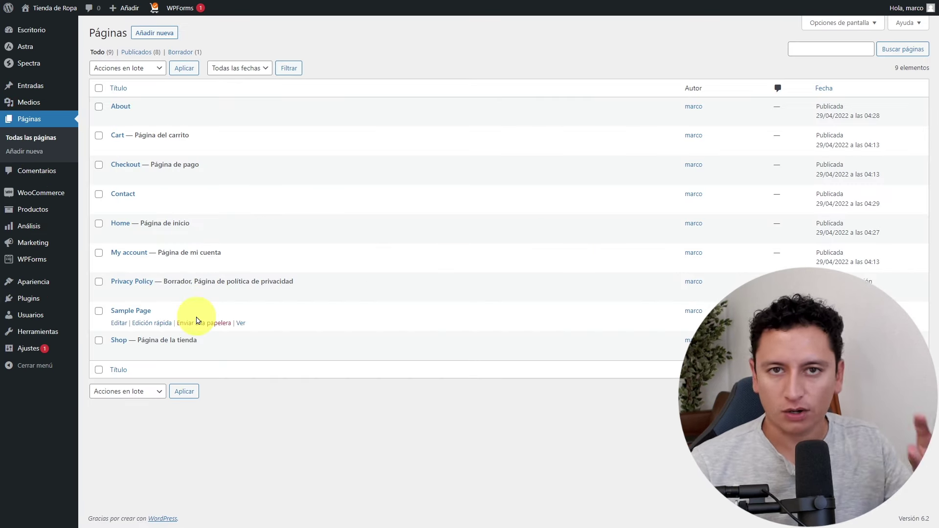
click(119, 225)
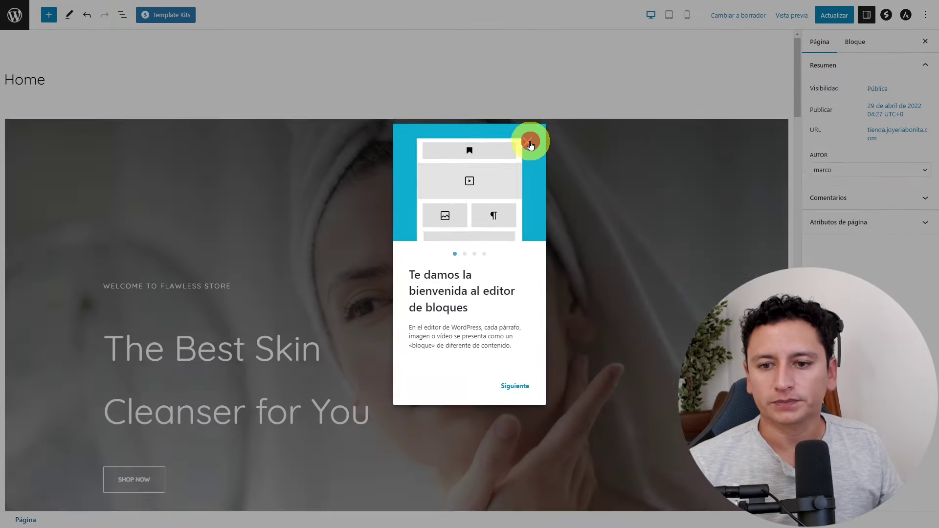
click(528, 142)
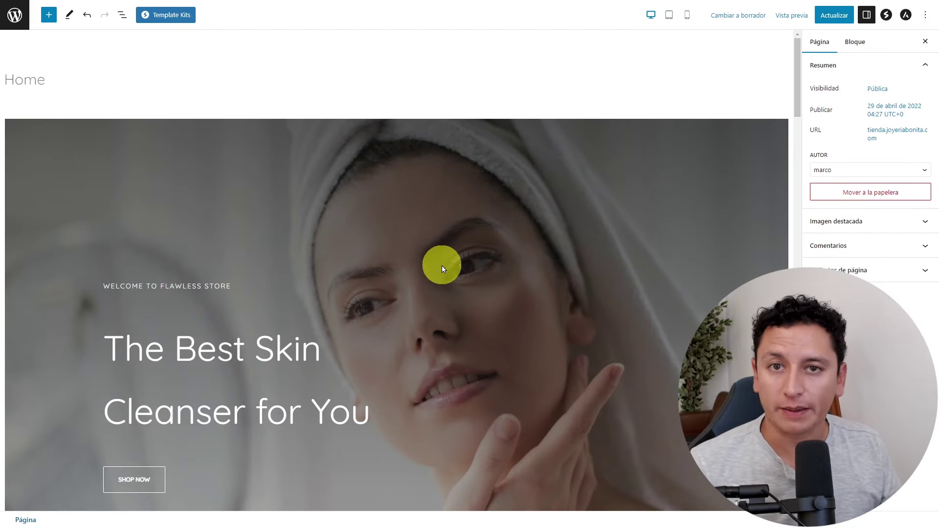
Upload h1-rev-img1.jpg and set it as the hero container's background image.
click(290, 180)
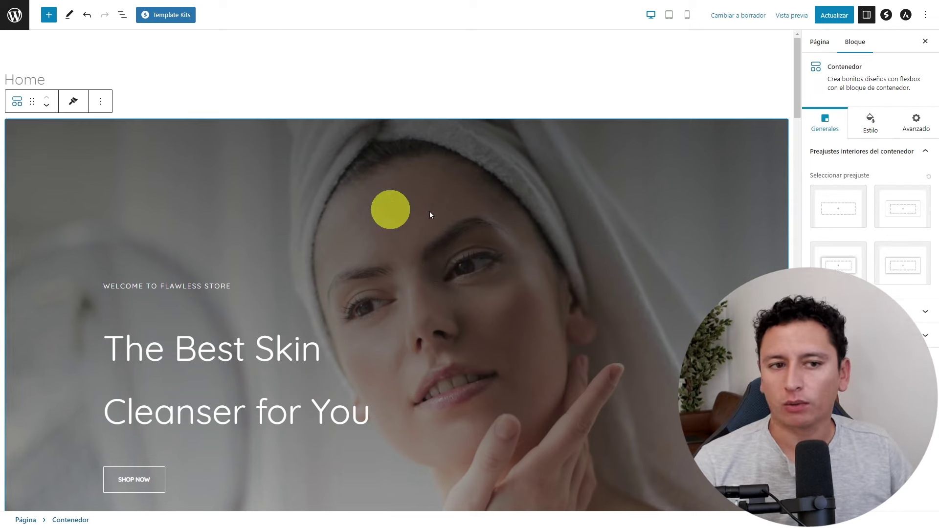
click(869, 127)
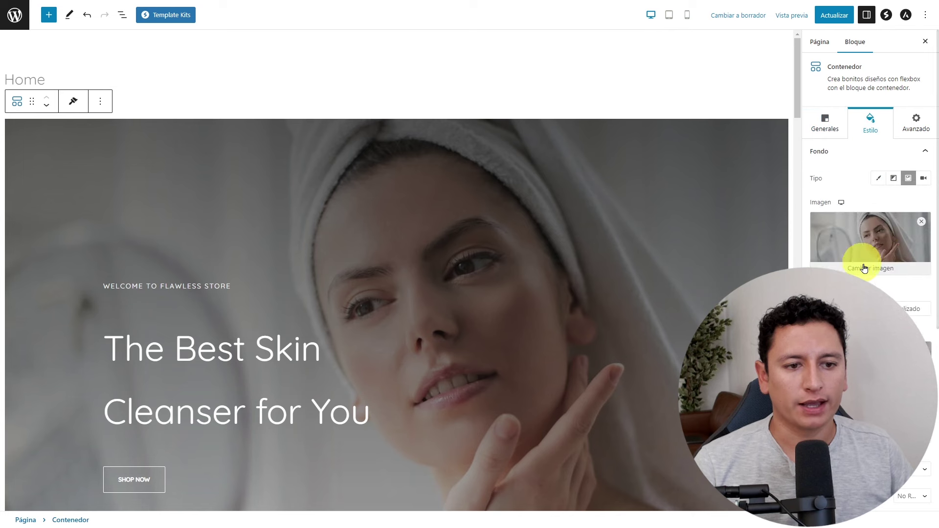
click(877, 272)
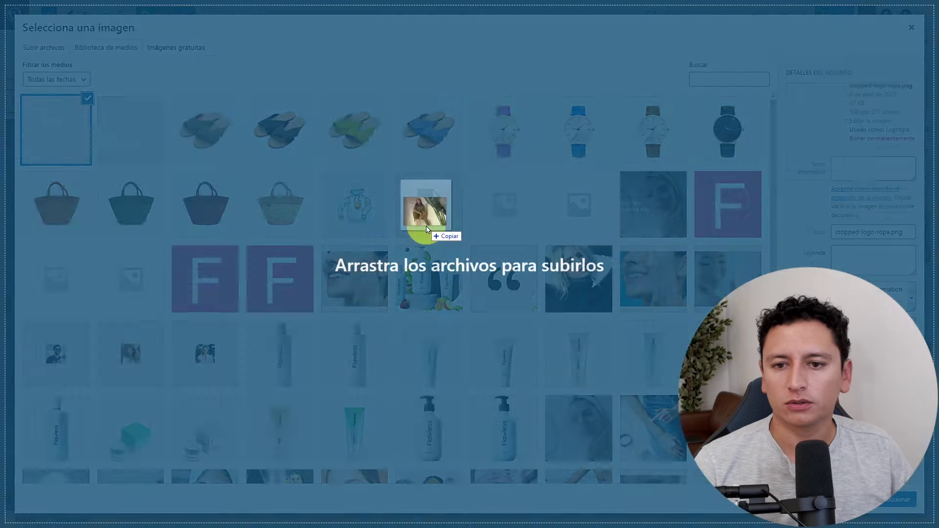
drag(431, 216, 611, 289)
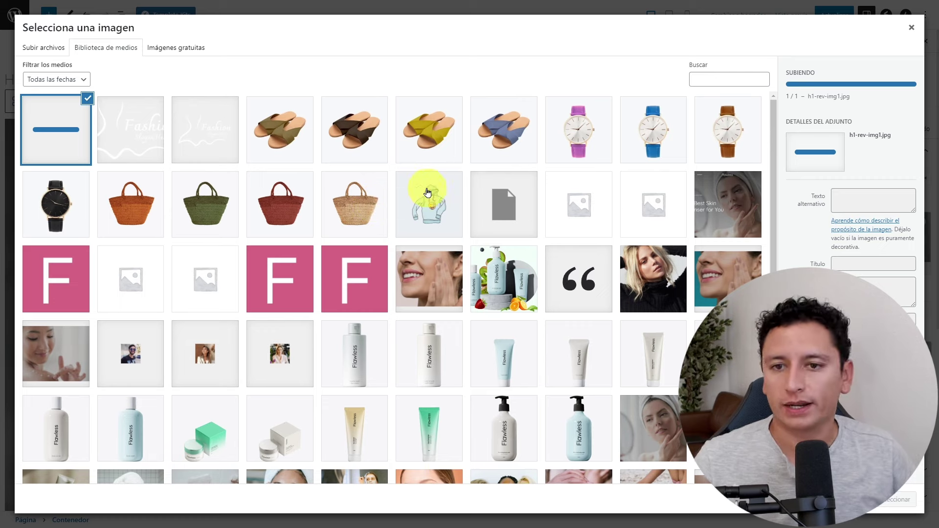
click(890, 500)
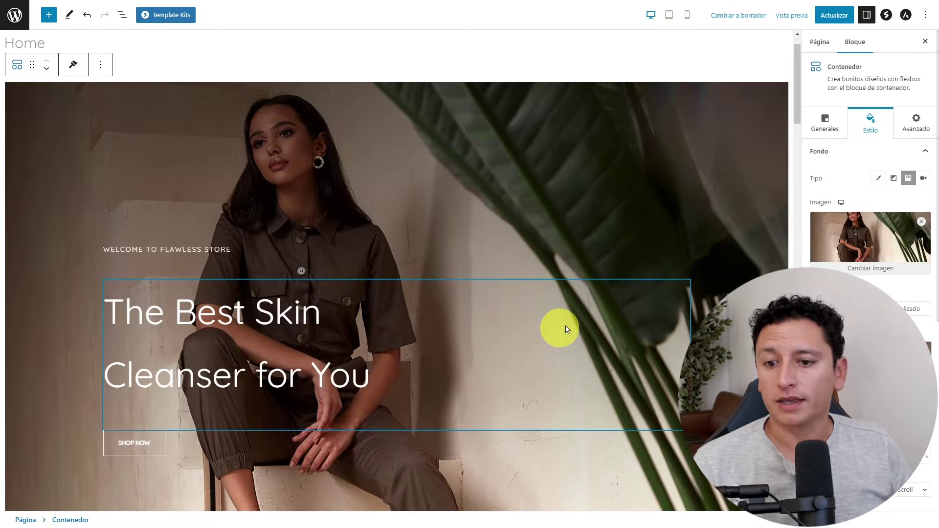
scroll(567, 329, down, 3)
Replace the hero heading 'The Best Skin Cleanser for You' with 'Los mejores productos' and click Actualizar.
scroll(465, 264, up, 4)
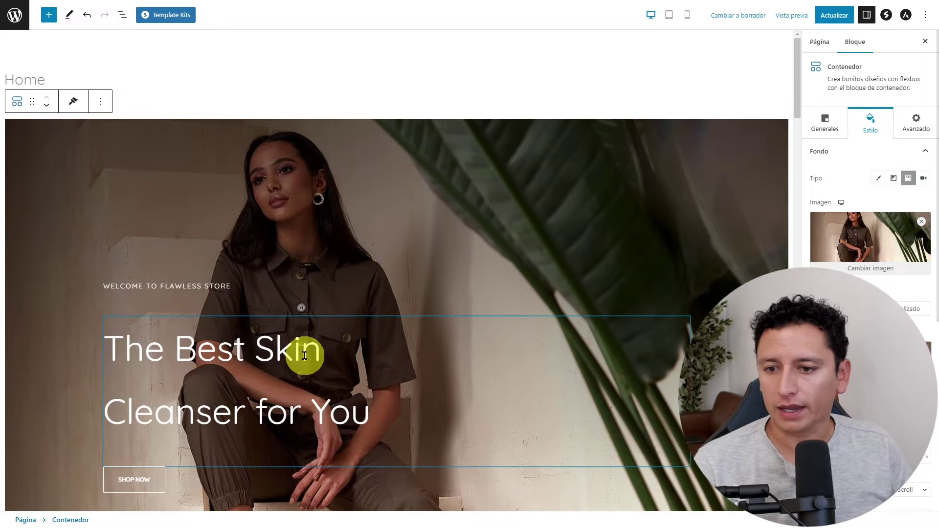
scroll(373, 373, down, 1)
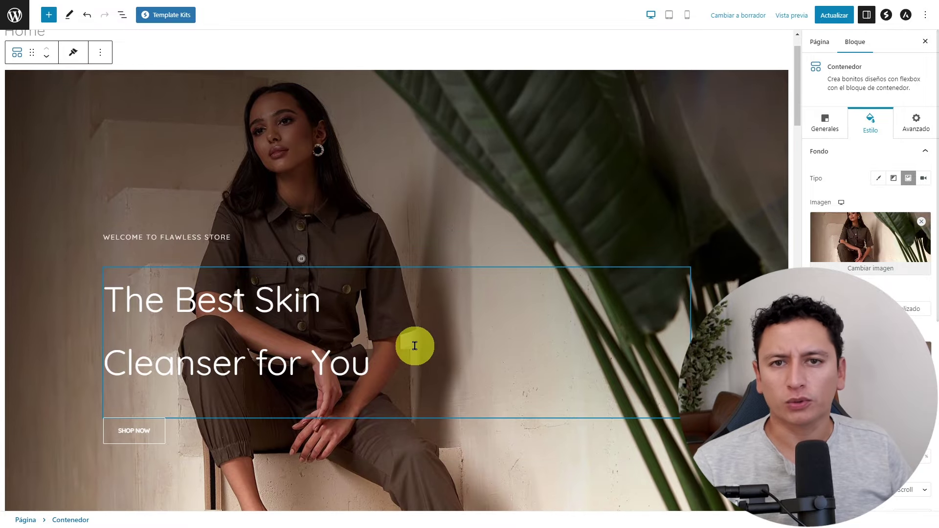
click(235, 306)
double_click(241, 306)
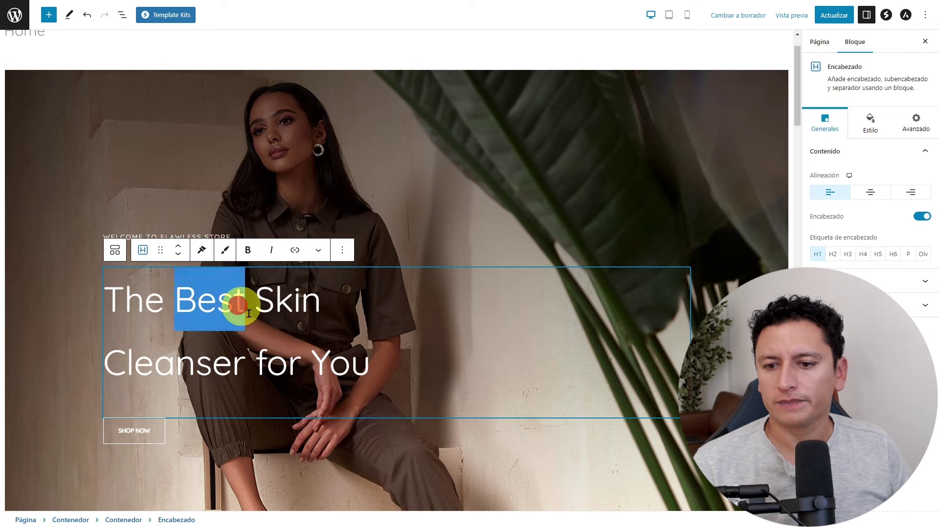
drag(371, 365, 119, 299)
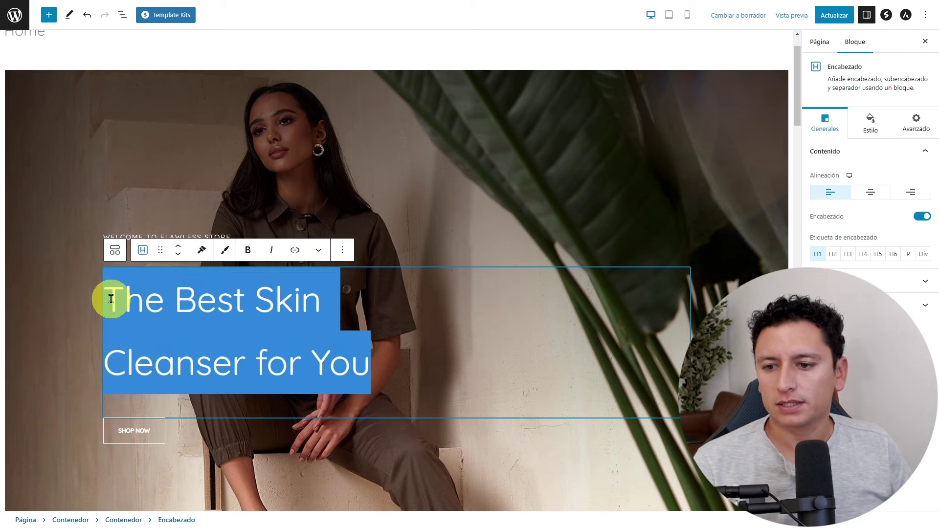
scroll(132, 308, up, 1)
text(Los )
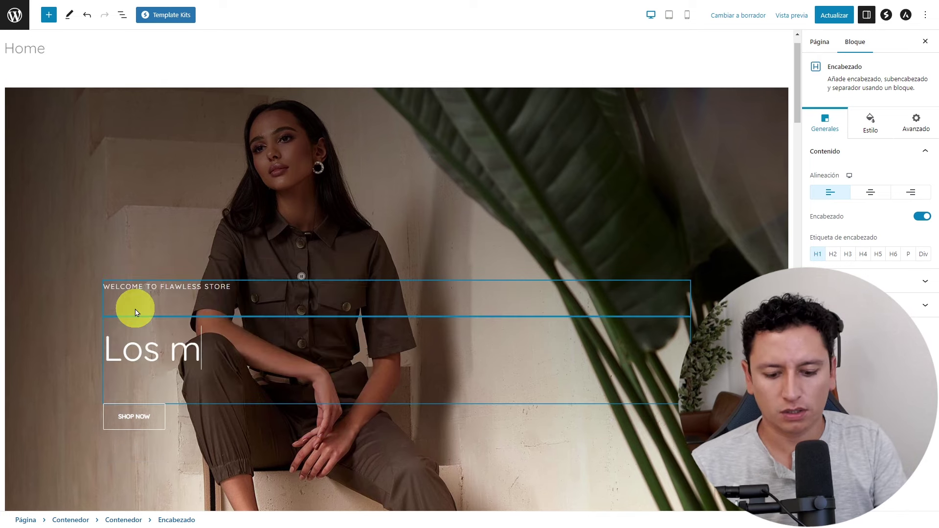
text(mejores productos)
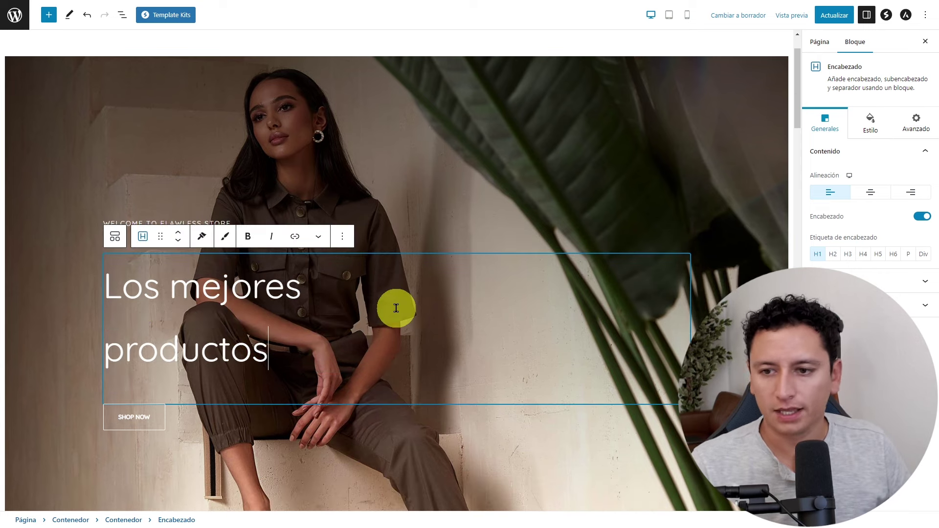
click(834, 15)
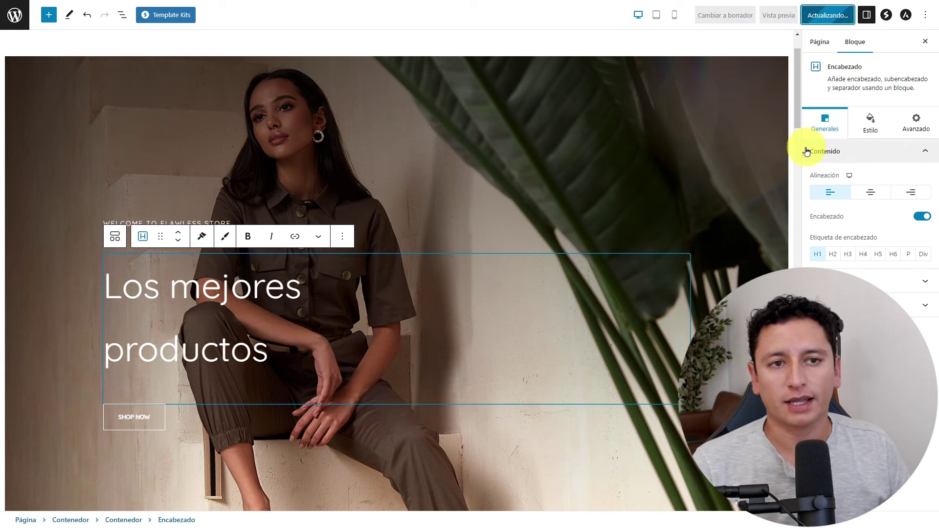
drag(797, 101, 800, 238)
Swap the broken image beside 'Beauty Flawless Skin' for the h1-rev-img1 photo from the media library.
click(210, 208)
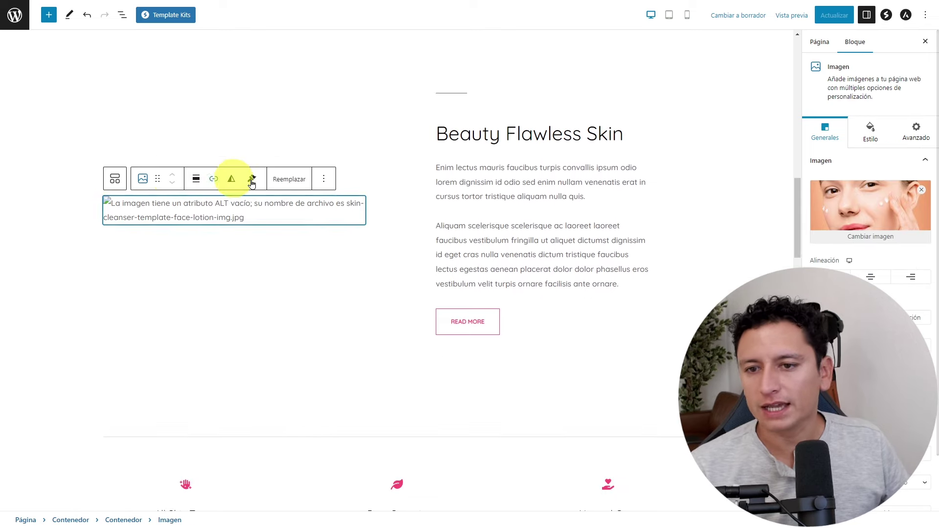
click(288, 182)
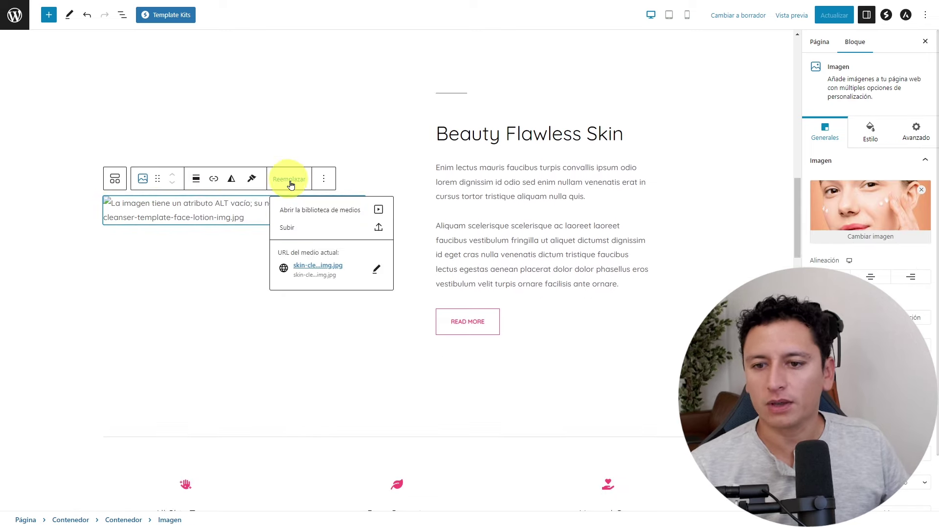
click(316, 211)
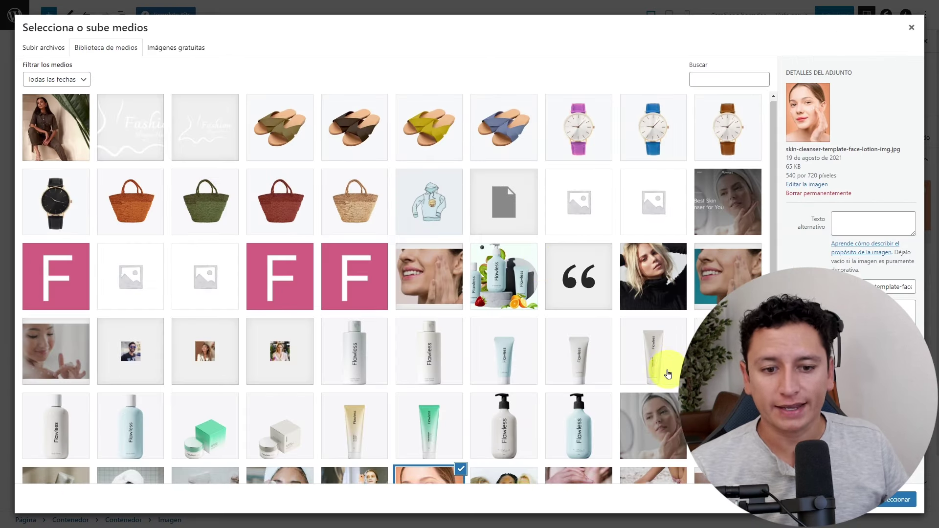
scroll(660, 367, down, 2)
click(280, 405)
scroll(357, 147, up, 2)
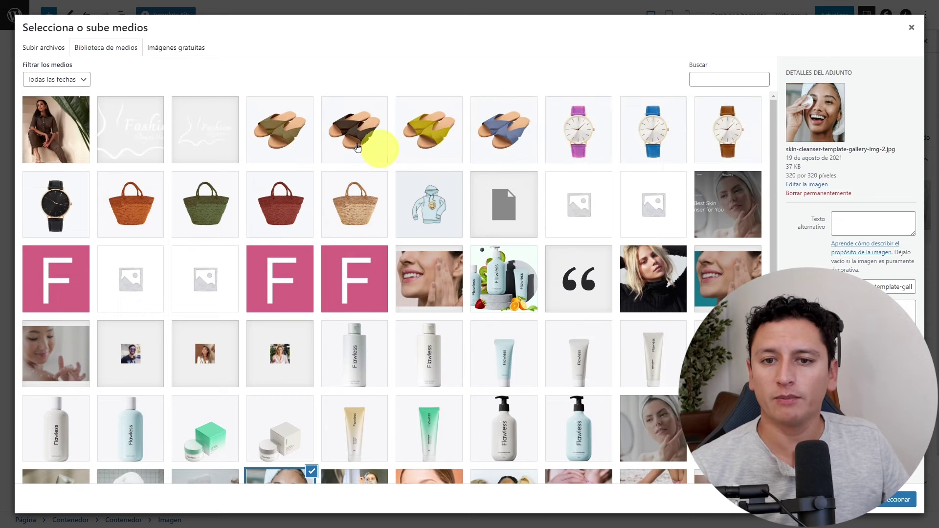
click(81, 144)
click(898, 499)
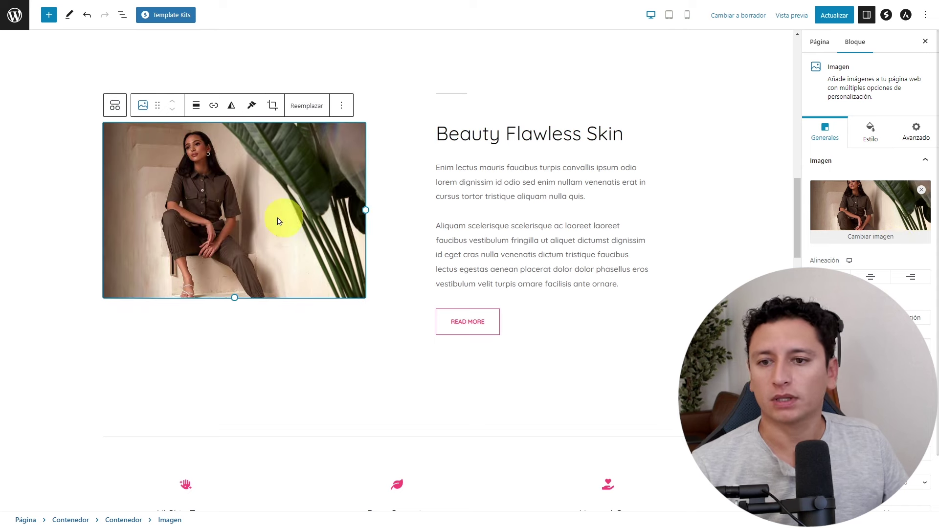
click(514, 242)
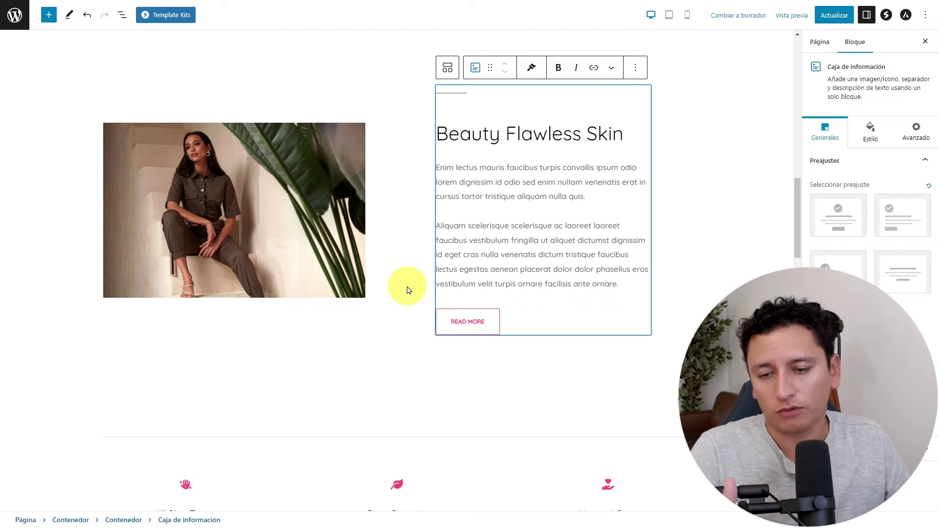
Select the Beauty Flawless Skin heading and type 'xcvc' into the first paragraph.
scroll(514, 279, up, 2)
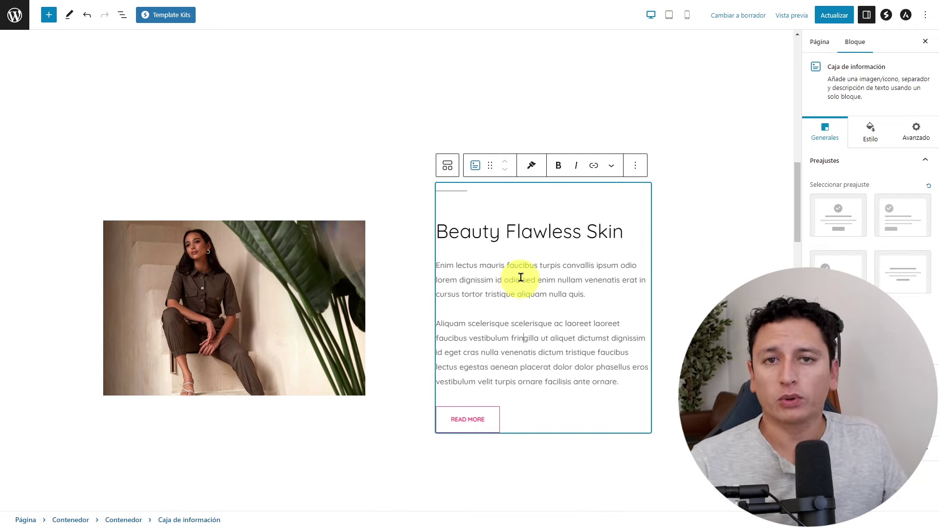
triple_click(542, 231)
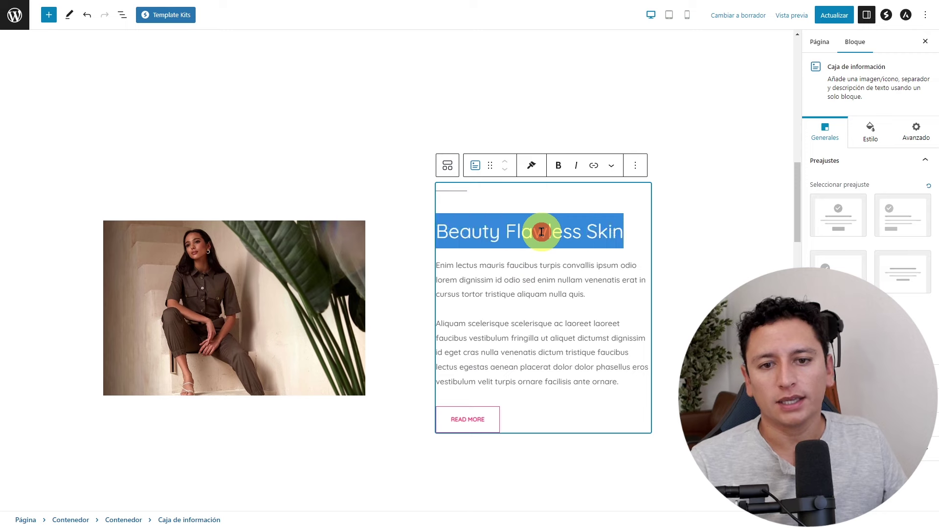
click(563, 288)
text(xcvc)
Delete the 'Flawless Skincare Regimen' banner section with Eliminar Contenedor.
scroll(528, 336, down, 10)
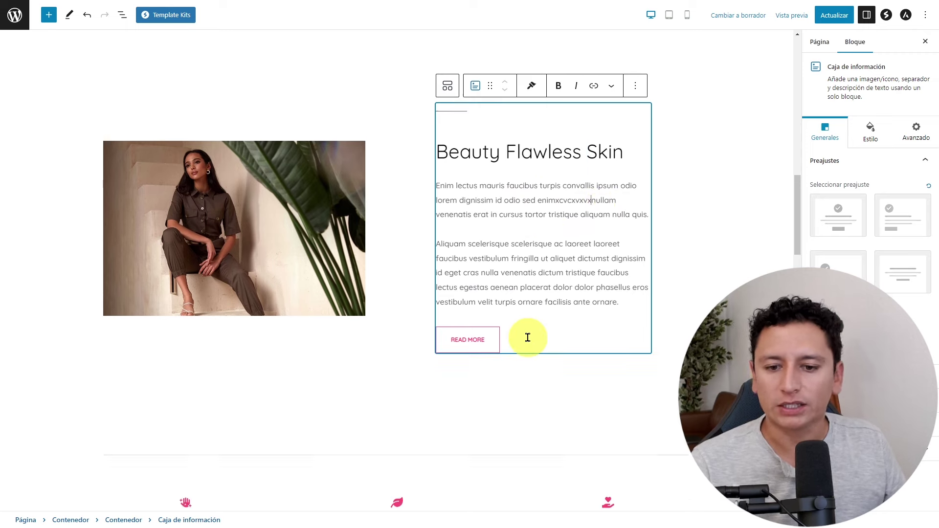
scroll(524, 331, down, 4)
scroll(534, 325, up, 9)
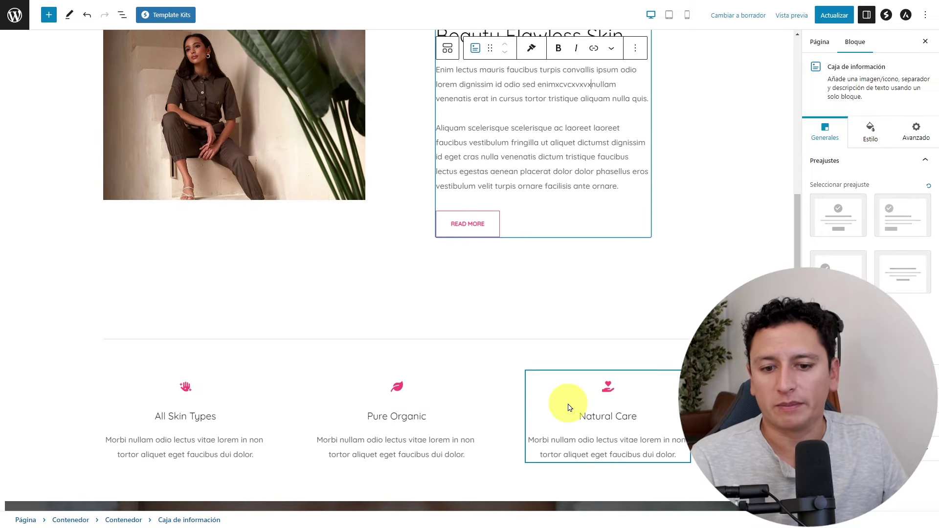
scroll(565, 391, down, 10)
scroll(529, 190, up, 4)
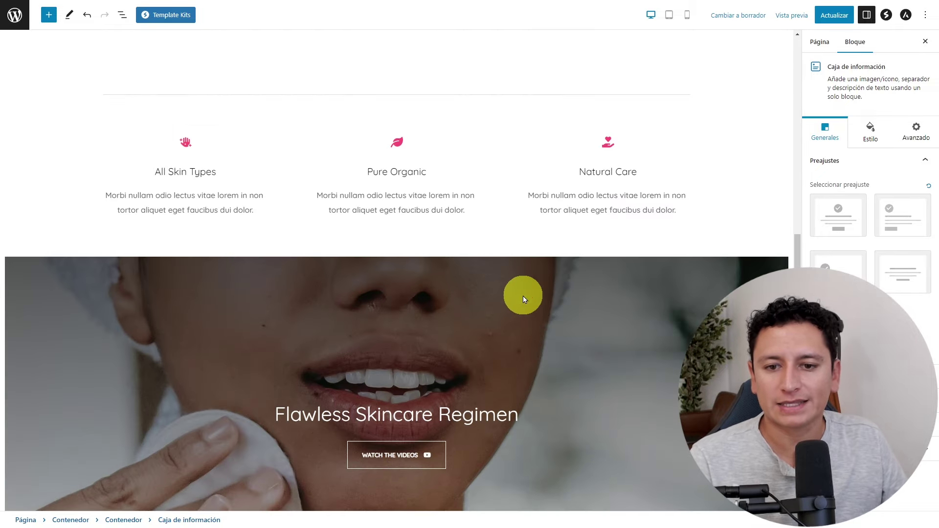
click(539, 290)
click(100, 240)
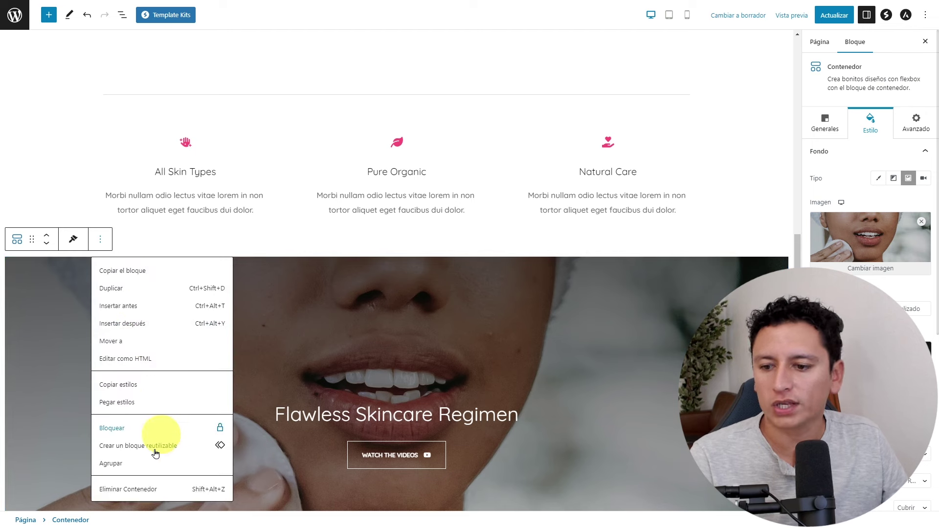
click(148, 490)
Save the Home page with Actualizar and leave the editor for the admin area.
scroll(524, 340, down, 8)
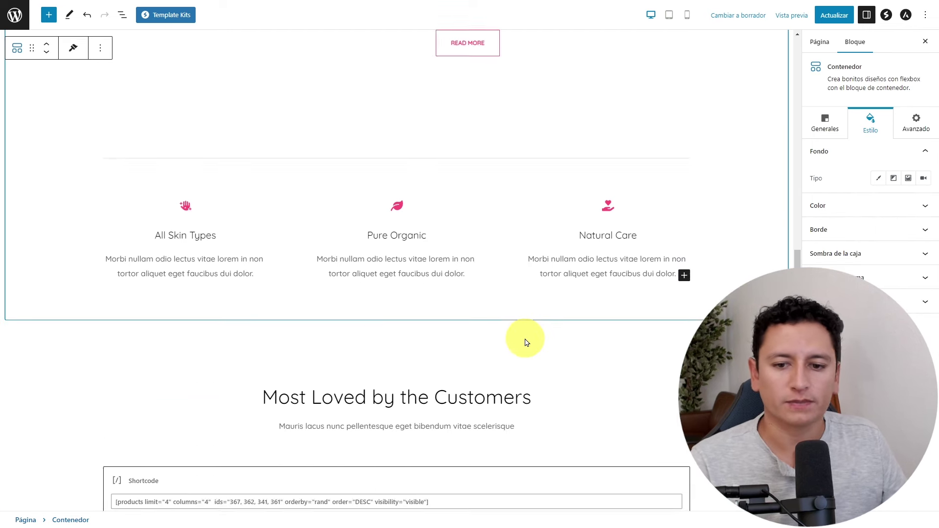
scroll(431, 279, down, 2)
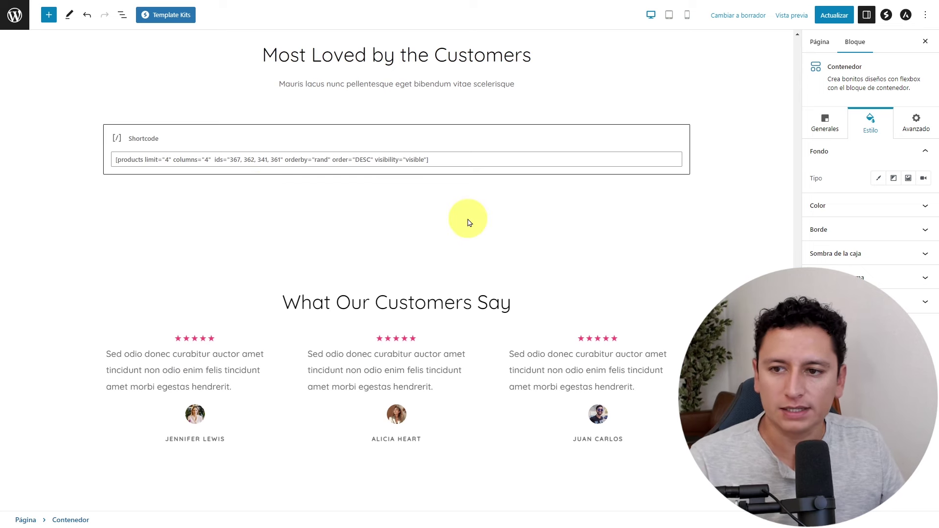
scroll(528, 305, down, 4)
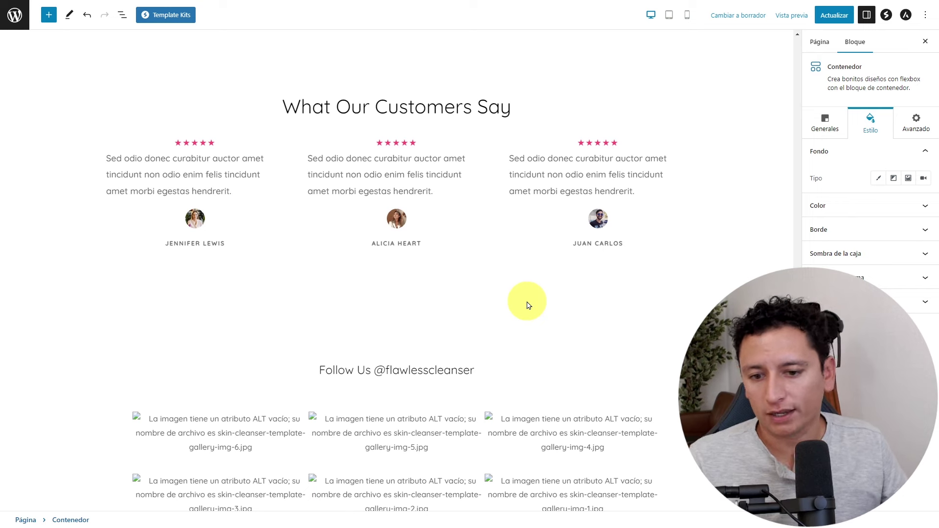
scroll(588, 265, up, 3)
scroll(588, 265, up, 15)
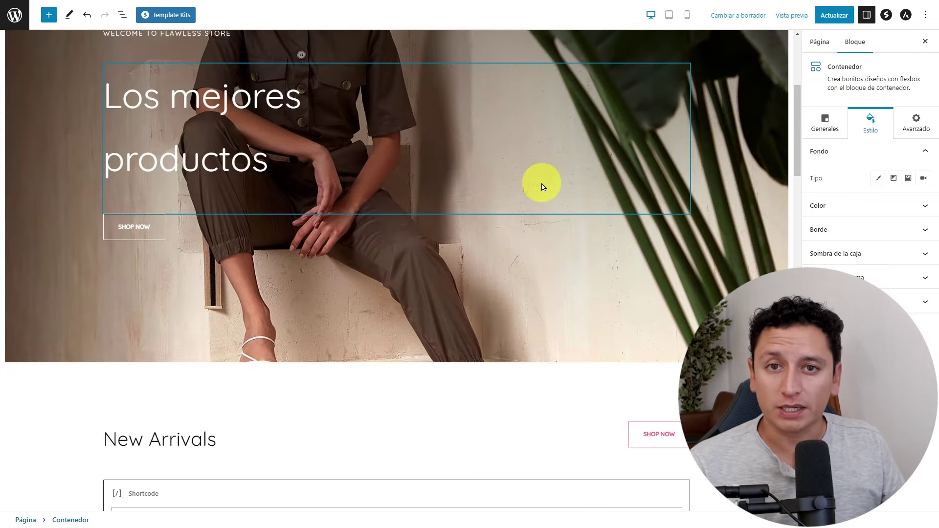
click(835, 14)
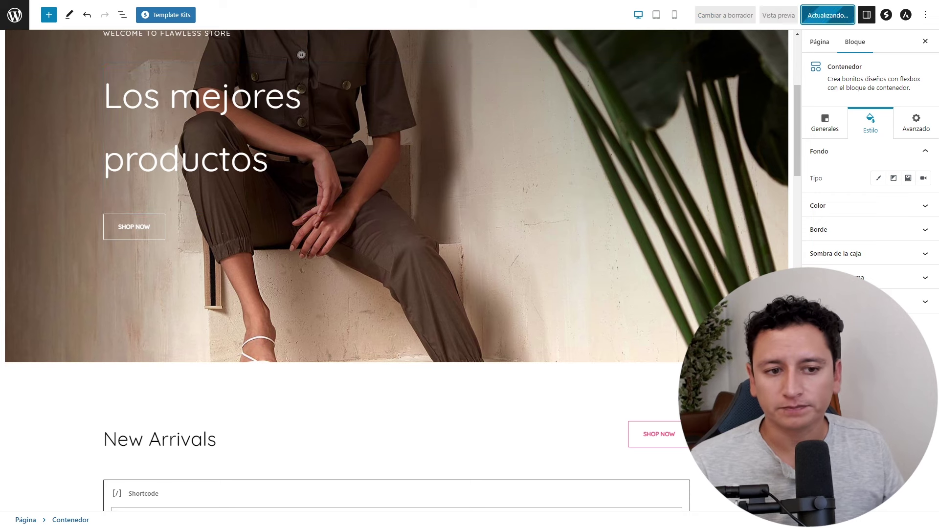
scroll(692, 262, up, 1)
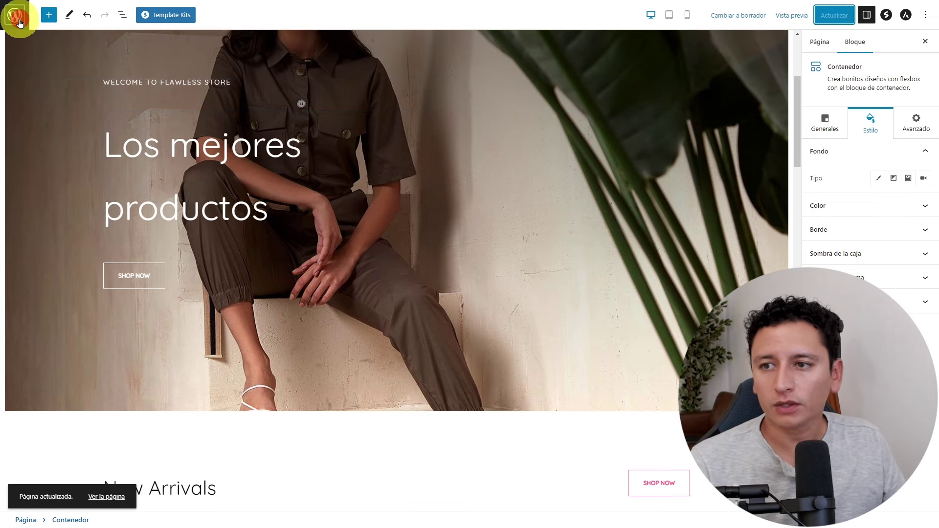
click(20, 22)
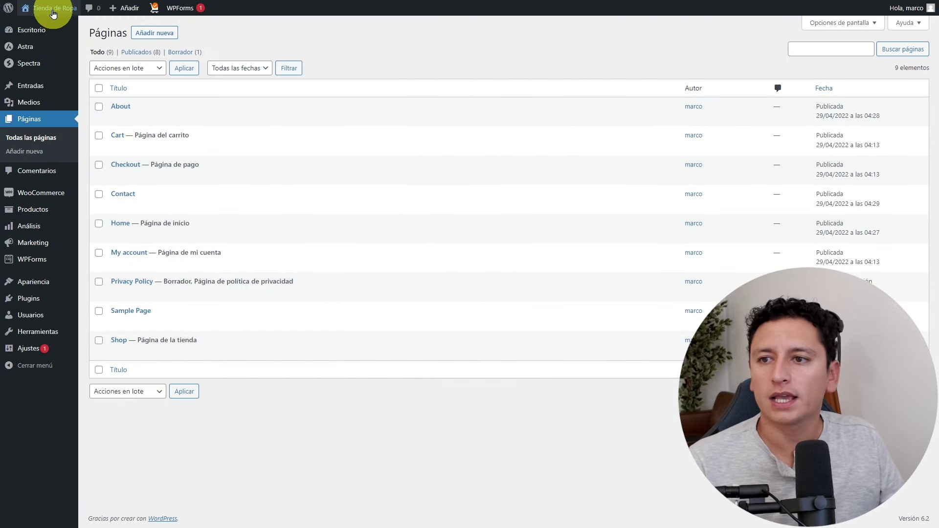
Visit the live storefront and scroll past the 'Los mejores productos' hero to New Arrivals.
mouse_move(55, 8)
click(49, 26)
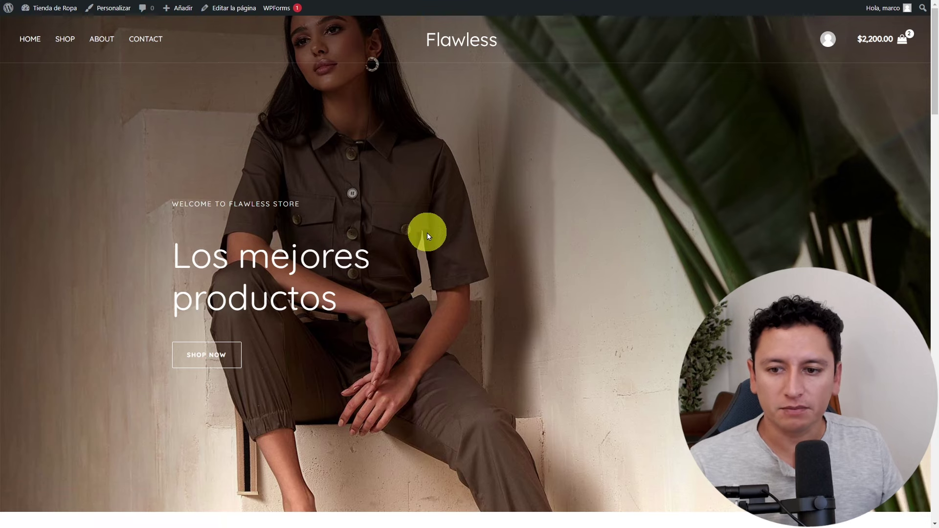
scroll(427, 233, down, 3)
scroll(421, 228, down, 5)
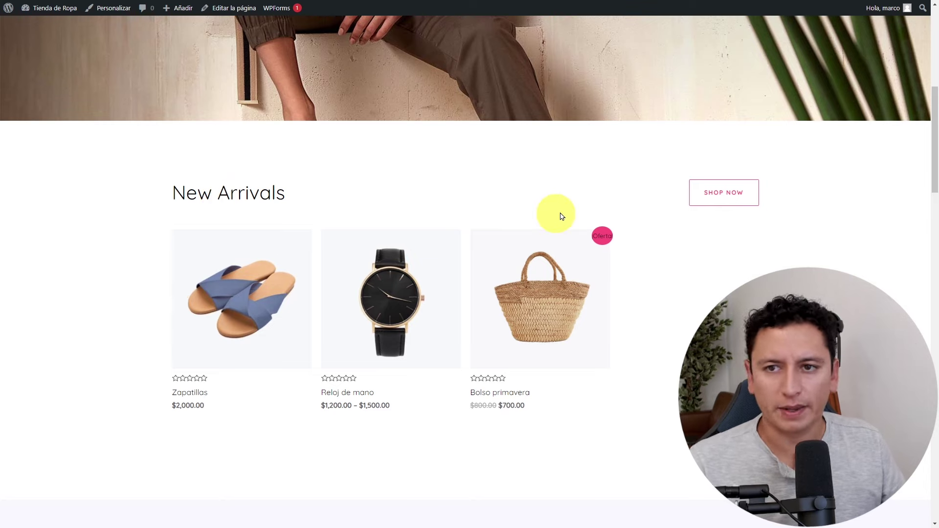
Return to the Escritorio dashboard and bring up the Páginas list.
mouse_move(44, 8)
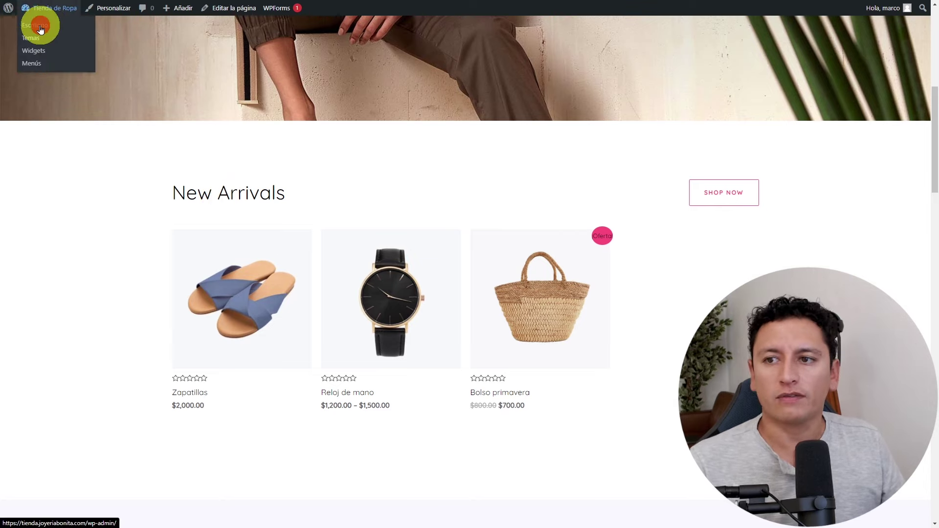
click(61, 27)
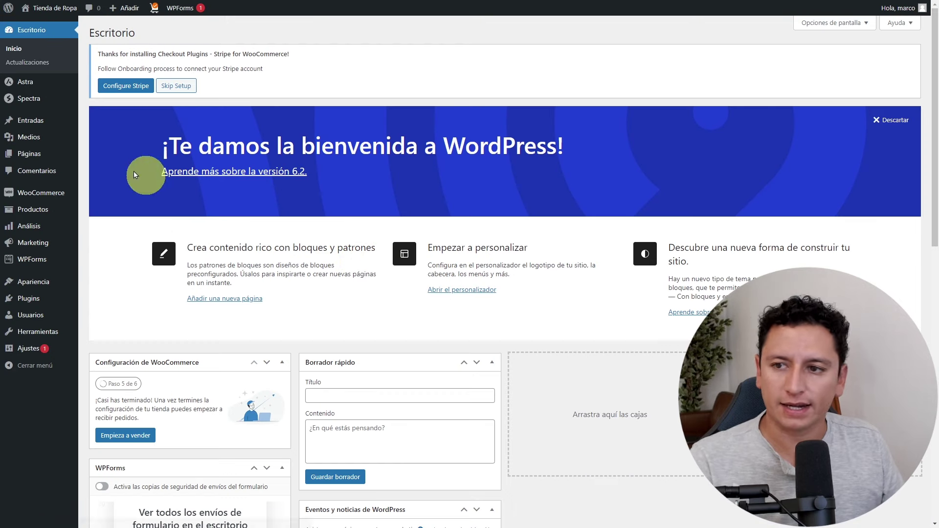
click(36, 156)
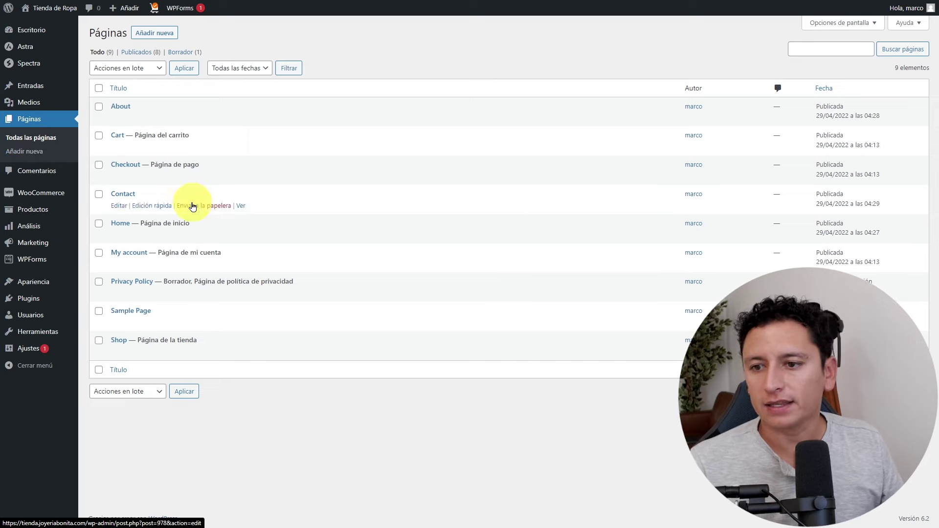
click(120, 106)
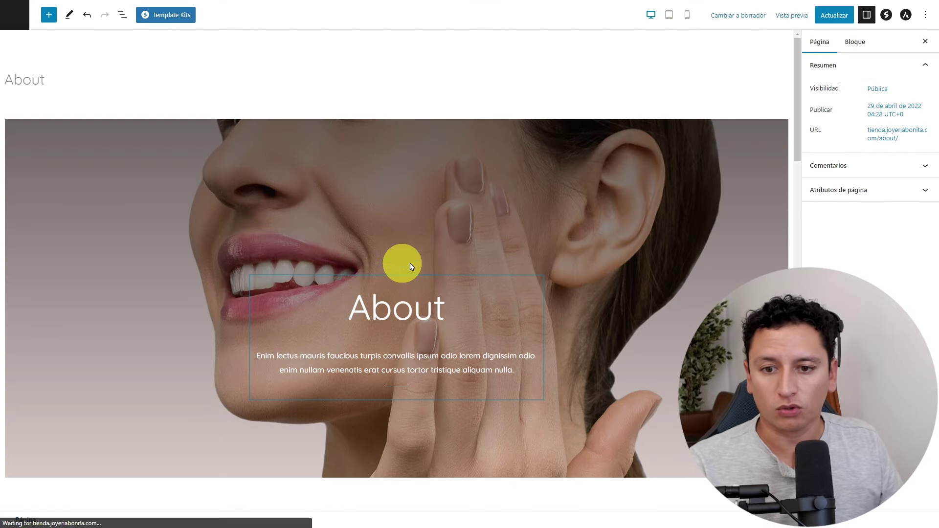
click(442, 191)
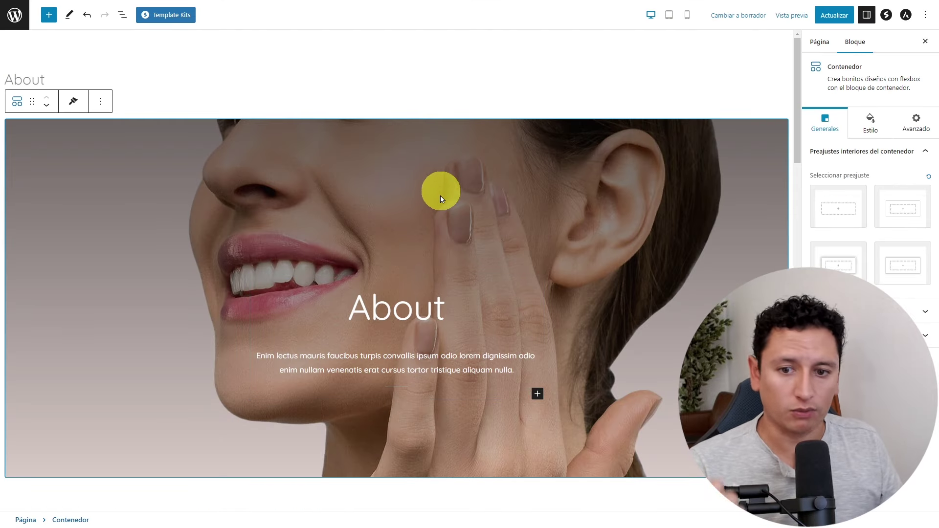
click(416, 315)
scroll(419, 318, down, 9)
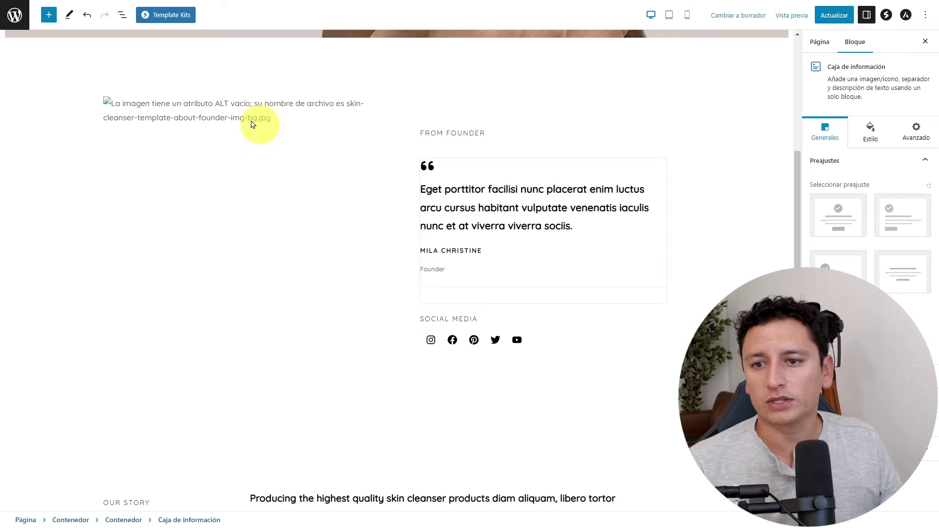
click(241, 110)
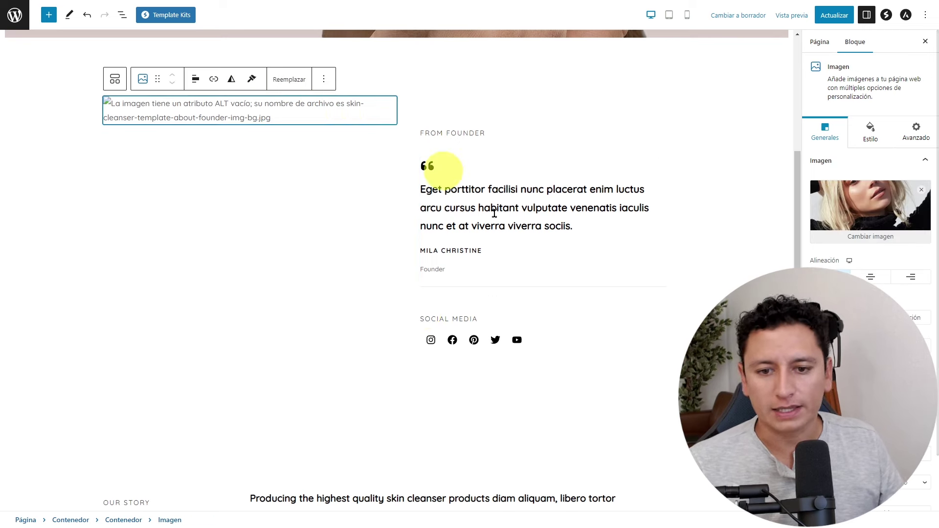
scroll(551, 288, down, 8)
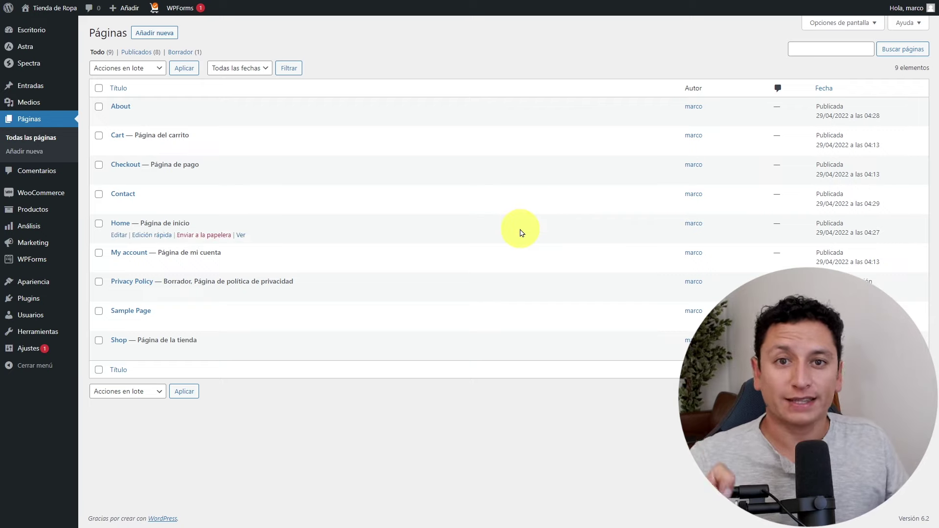
Open Plantillas de inicio from the Apariencia menu.
mouse_move(42, 281)
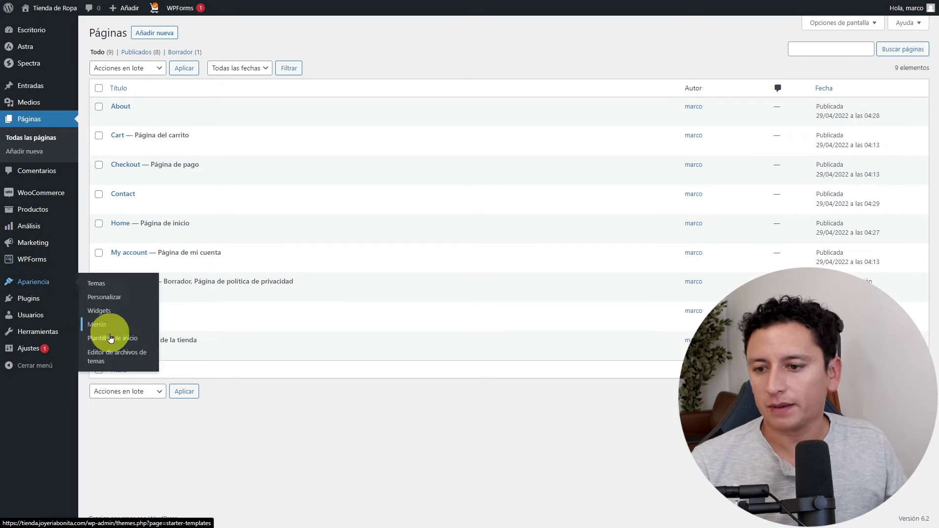
click(146, 329)
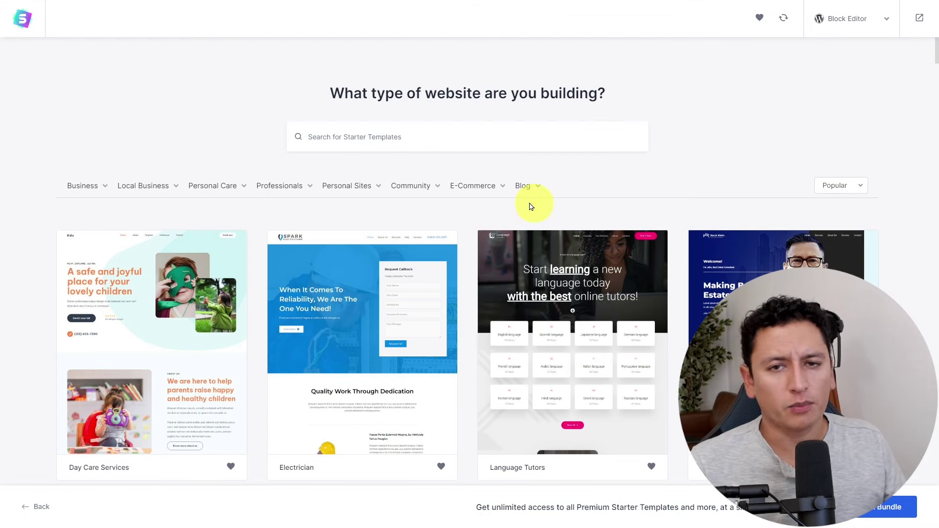
Pick Day Care Services, skip the logo and colour steps, then exit to the dashboard.
click(190, 296)
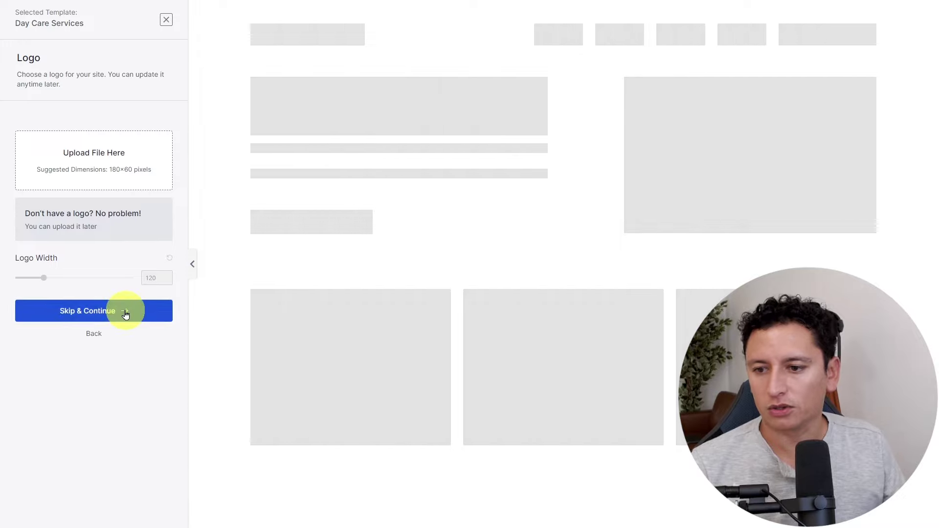
click(124, 311)
click(119, 464)
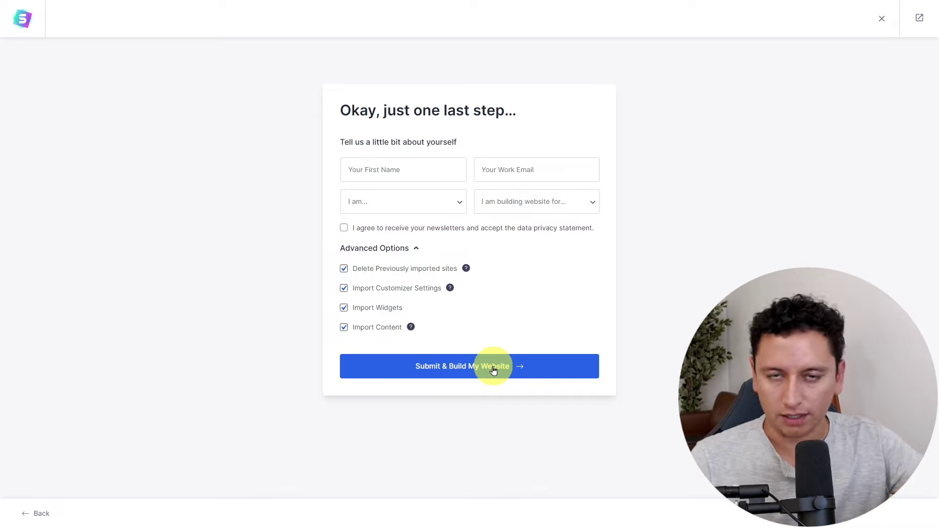
click(883, 18)
click(918, 20)
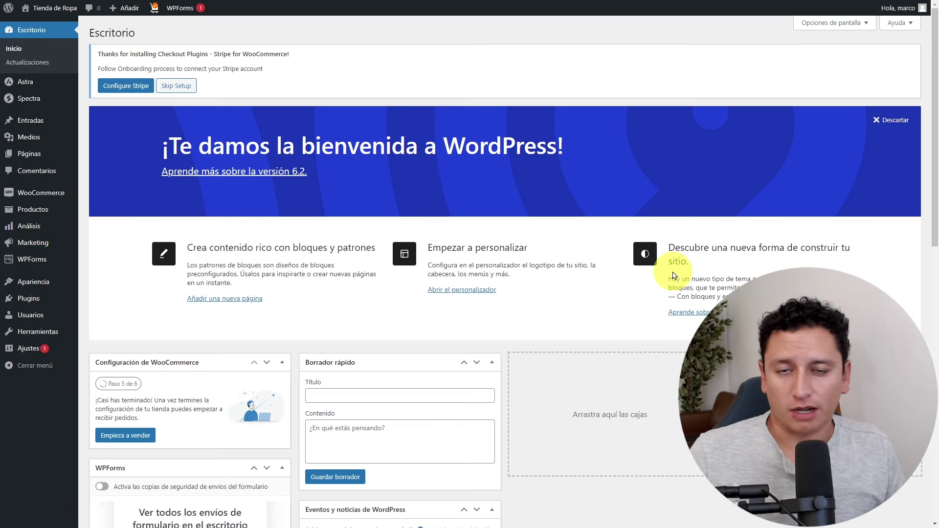